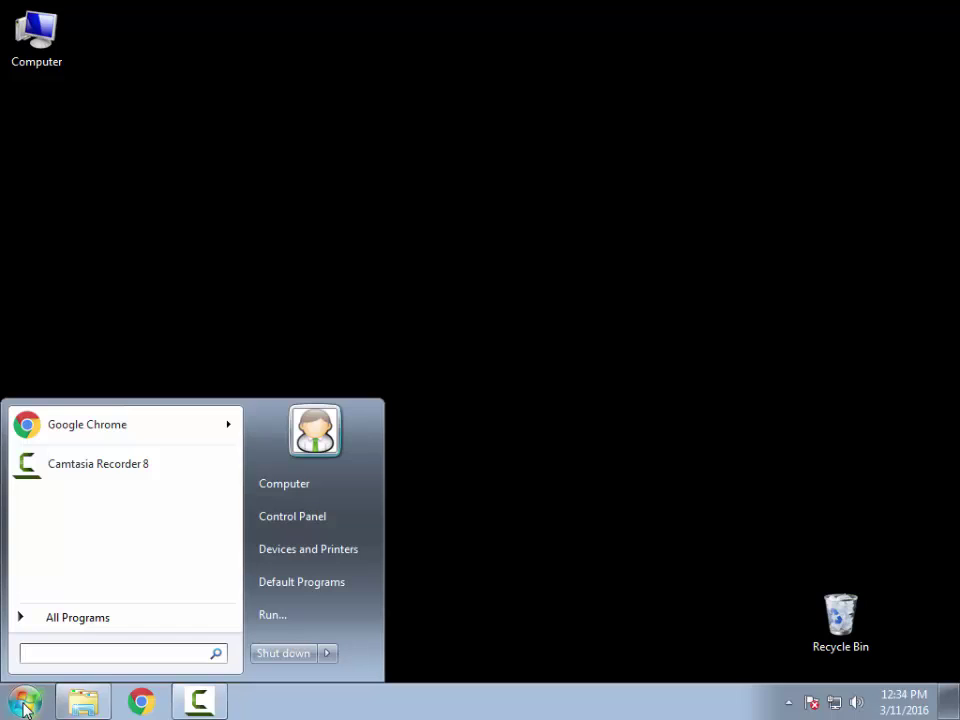
Open the User Account Control settings with 'uac' and close them unchanged.
type("uac")
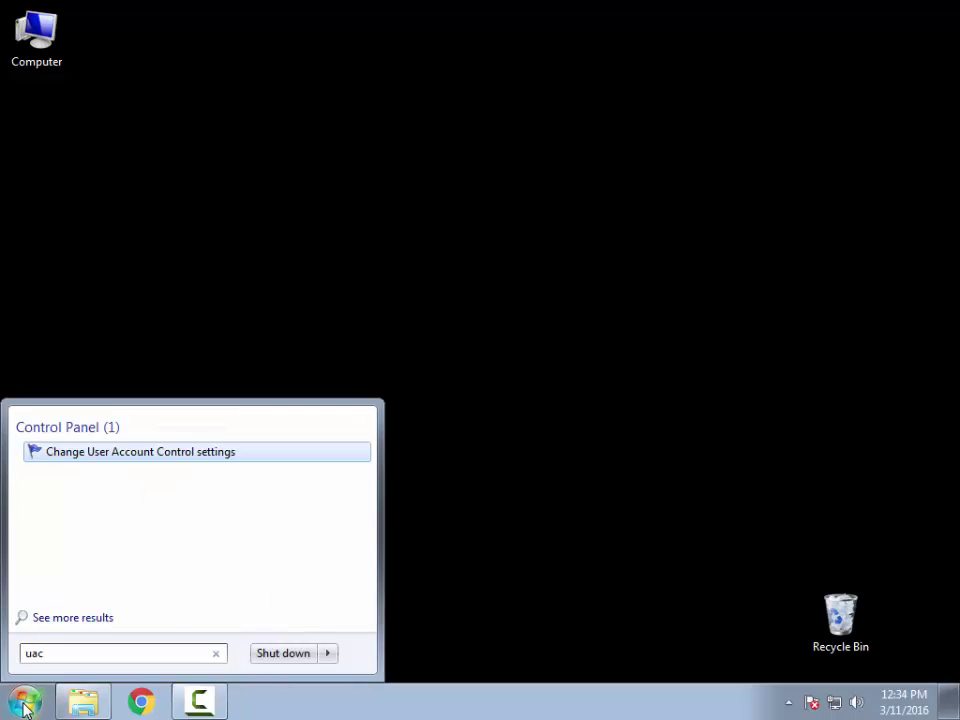
key("Return")
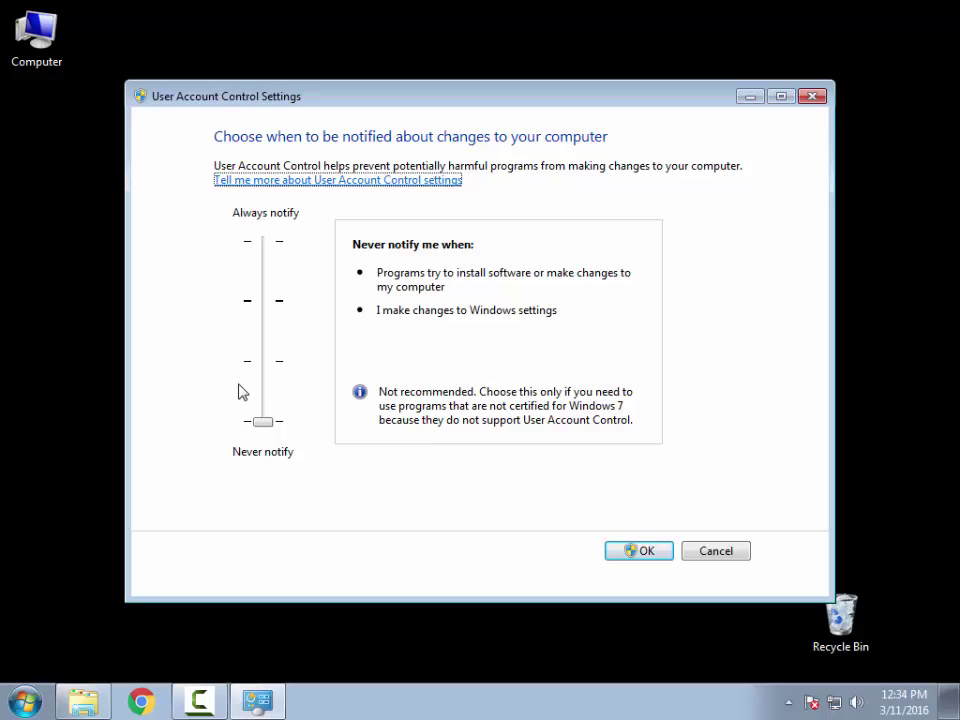
left_click(809, 97)
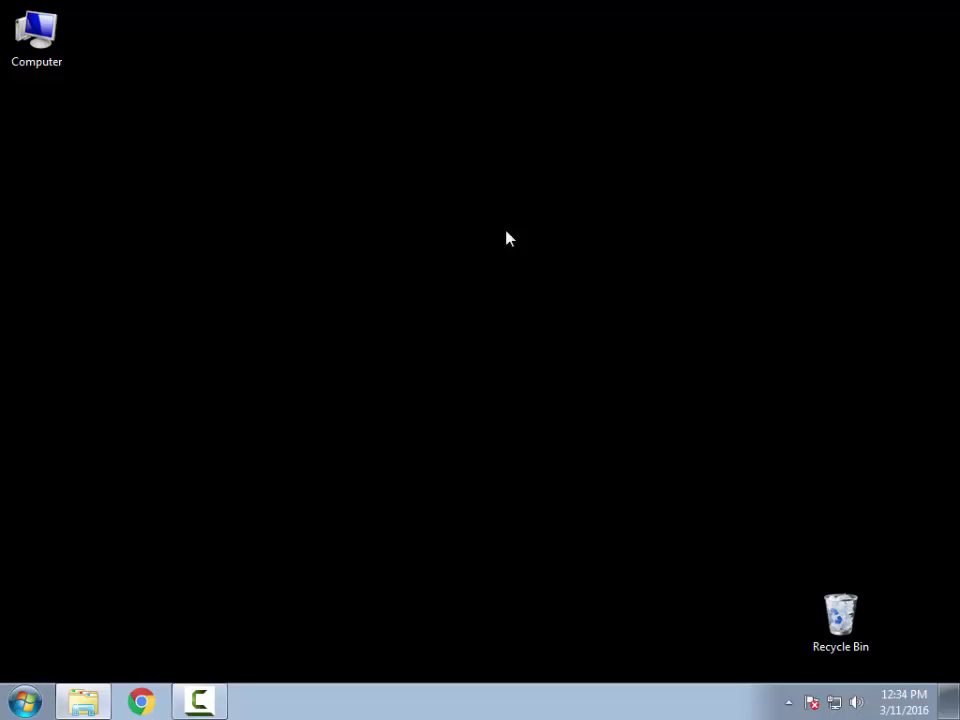
Open Computer Management and list the local user accounts under Local Users and Groups.
left_click(25, 702)
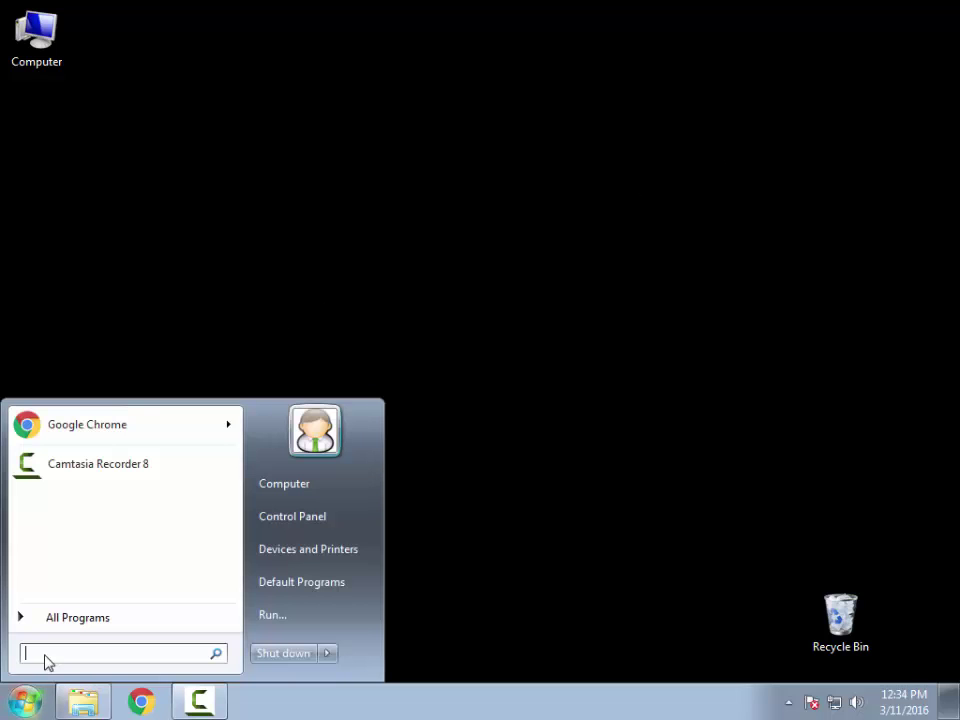
right_click(282, 489)
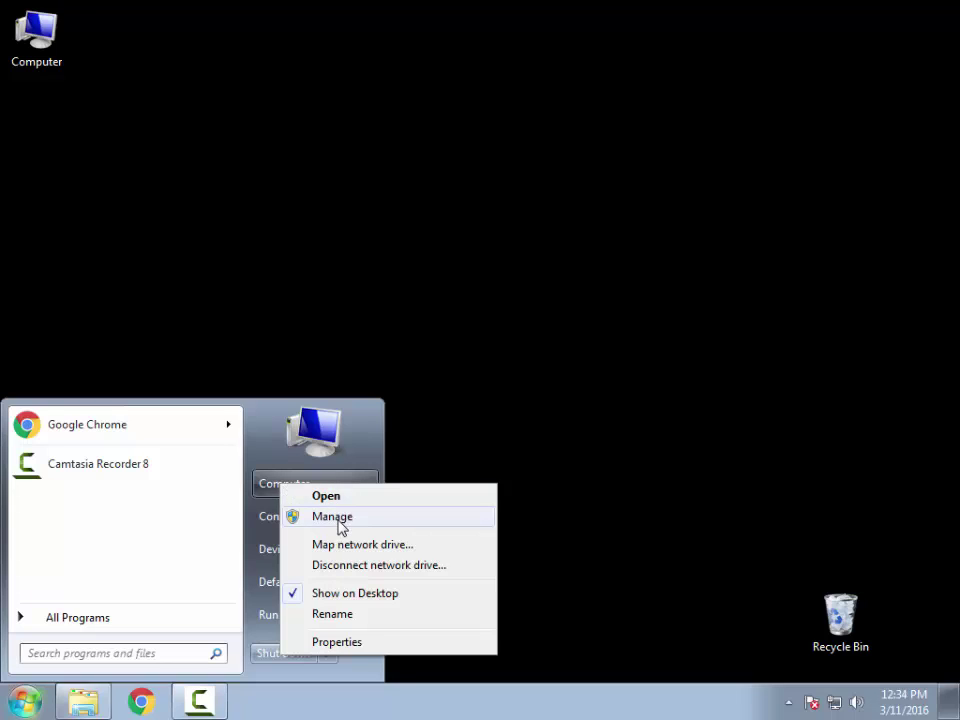
left_click(340, 525)
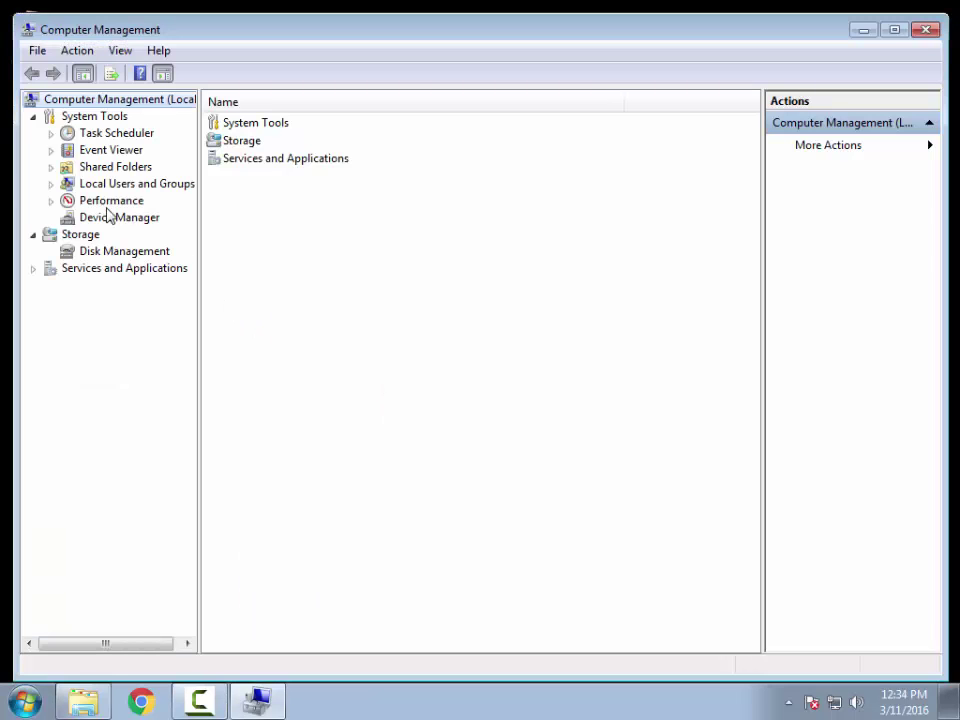
left_click(51, 185)
left_click(97, 204)
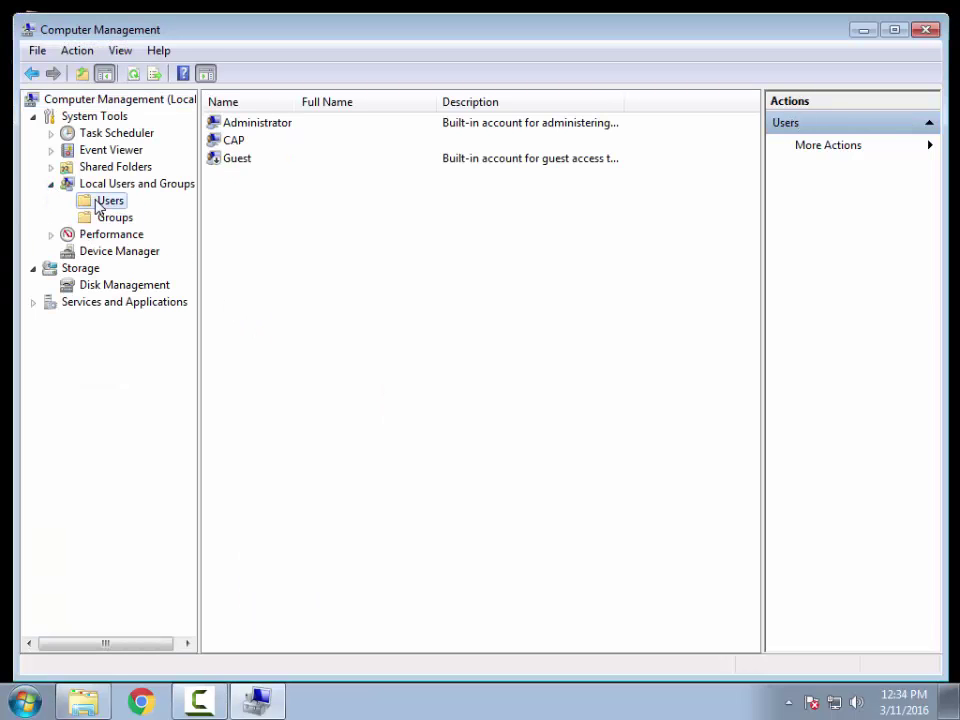
Review the CAP account's group membership, select Administrator, and close Computer Management.
left_click(236, 141)
right_click(238, 148)
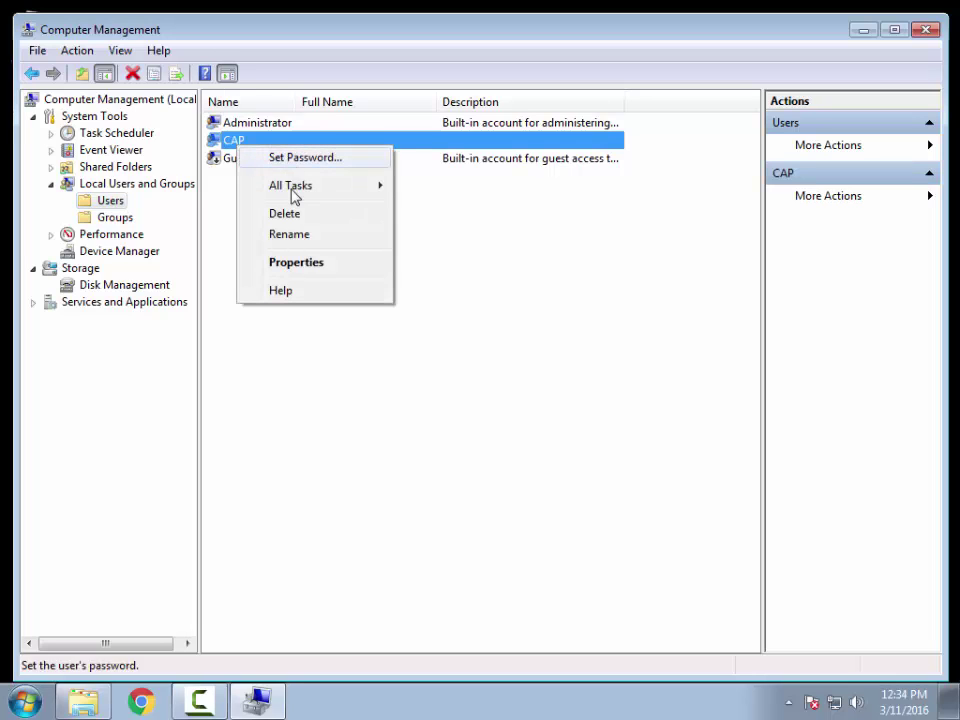
left_click(296, 263)
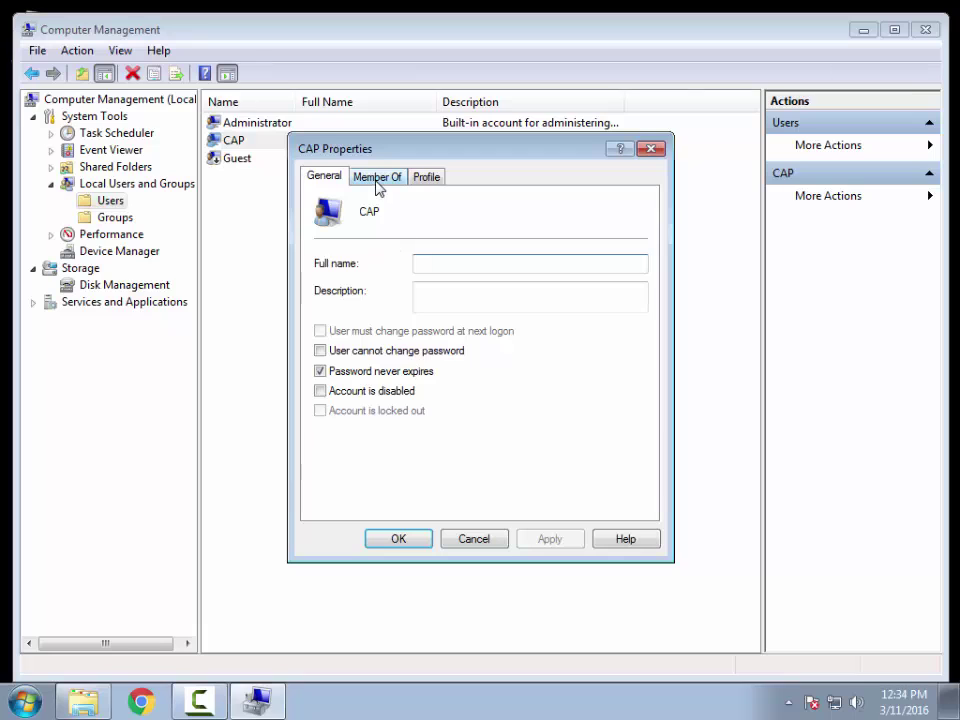
left_click(377, 180)
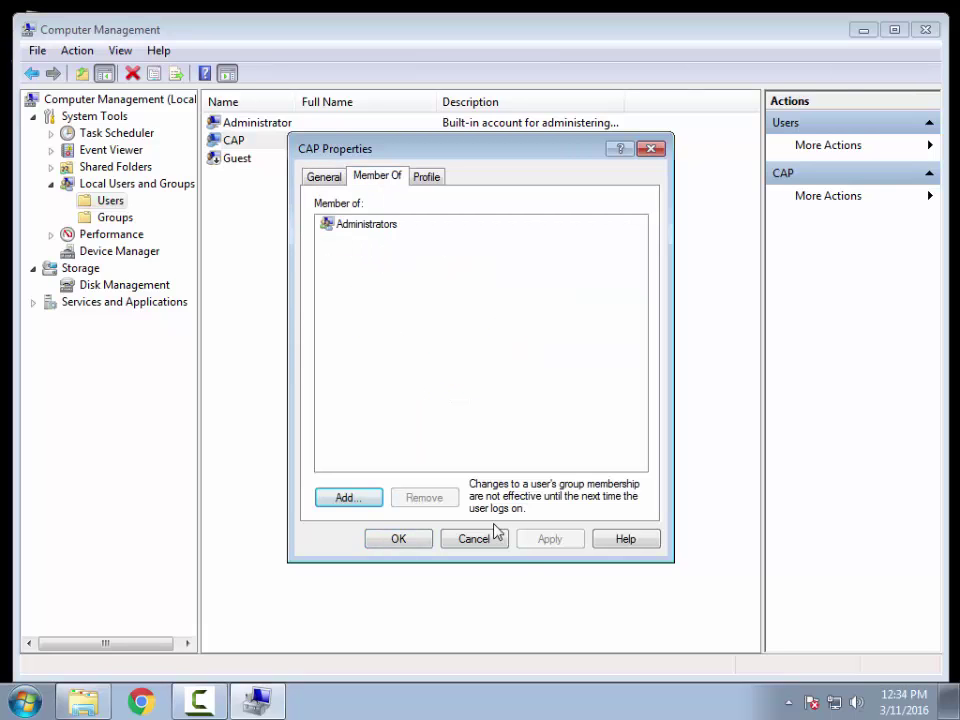
left_click(397, 542)
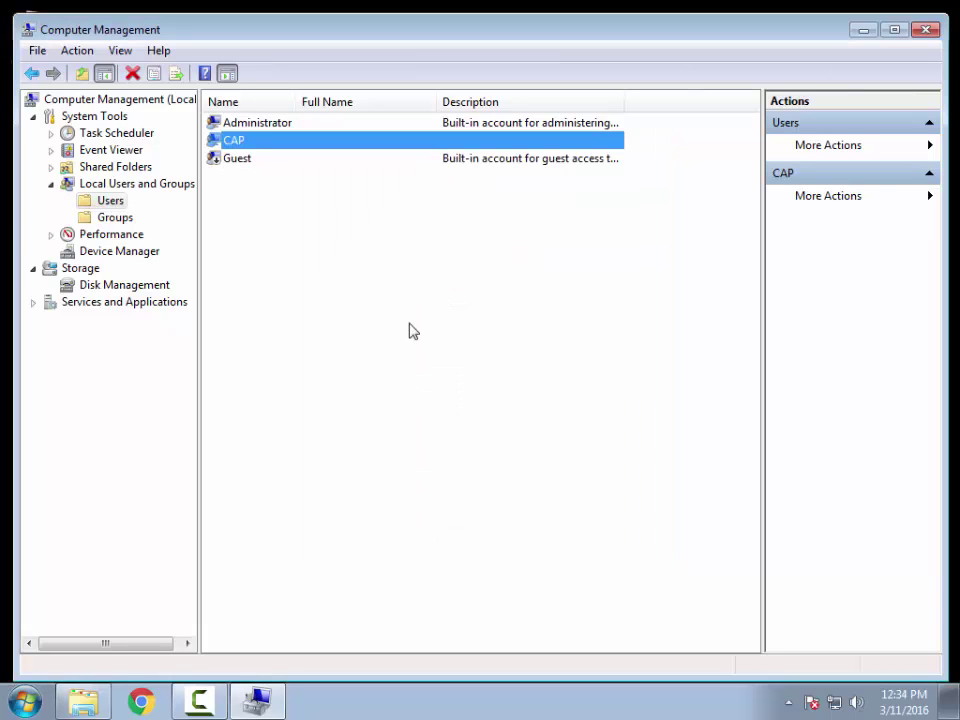
left_click(254, 127)
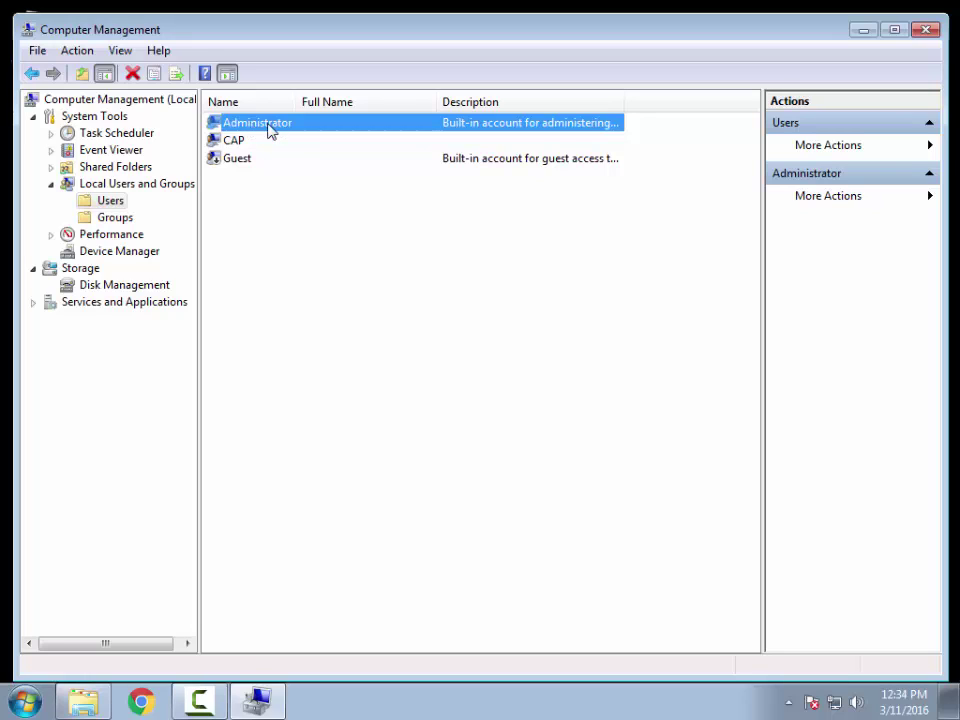
left_click(927, 30)
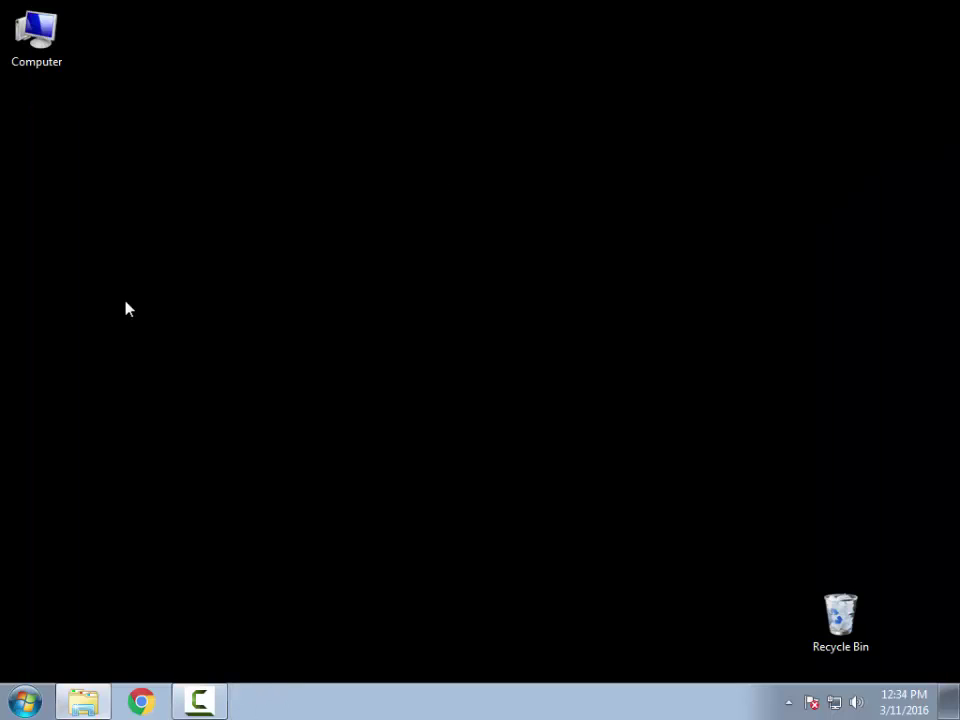
Open desktop Personalization and its Screen Saver Settings, currently set to (None).
right_click(160, 218)
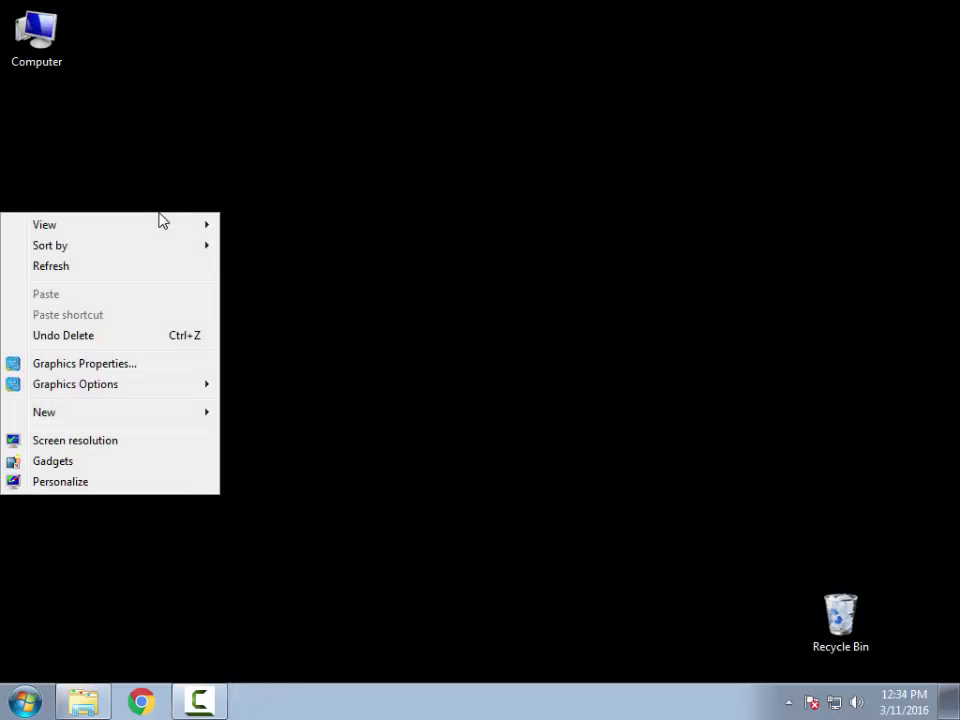
left_click(79, 484)
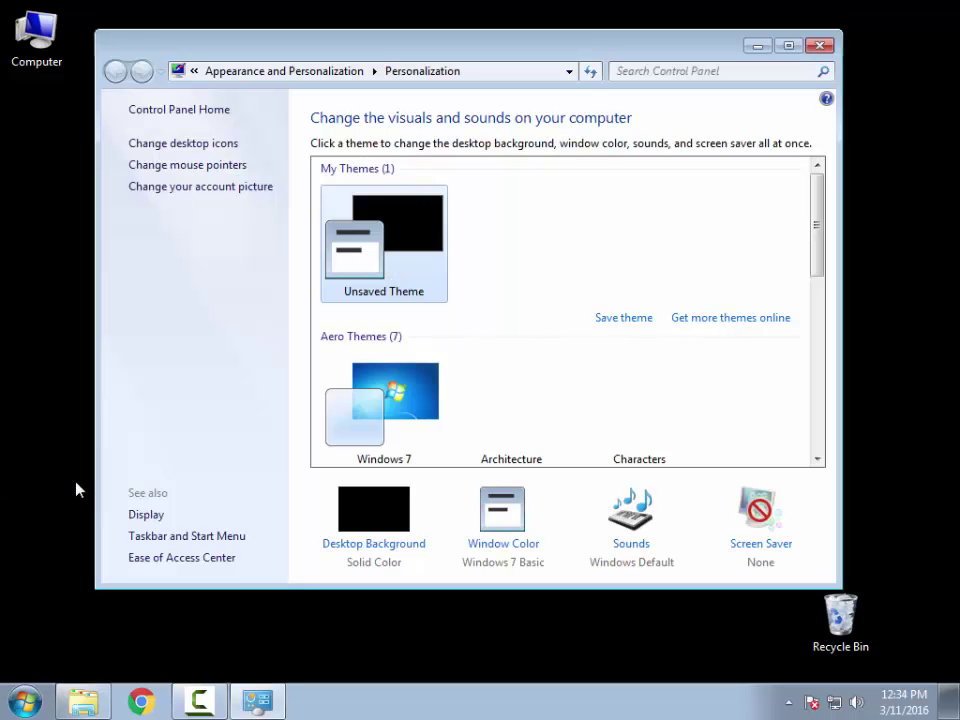
left_click(751, 546)
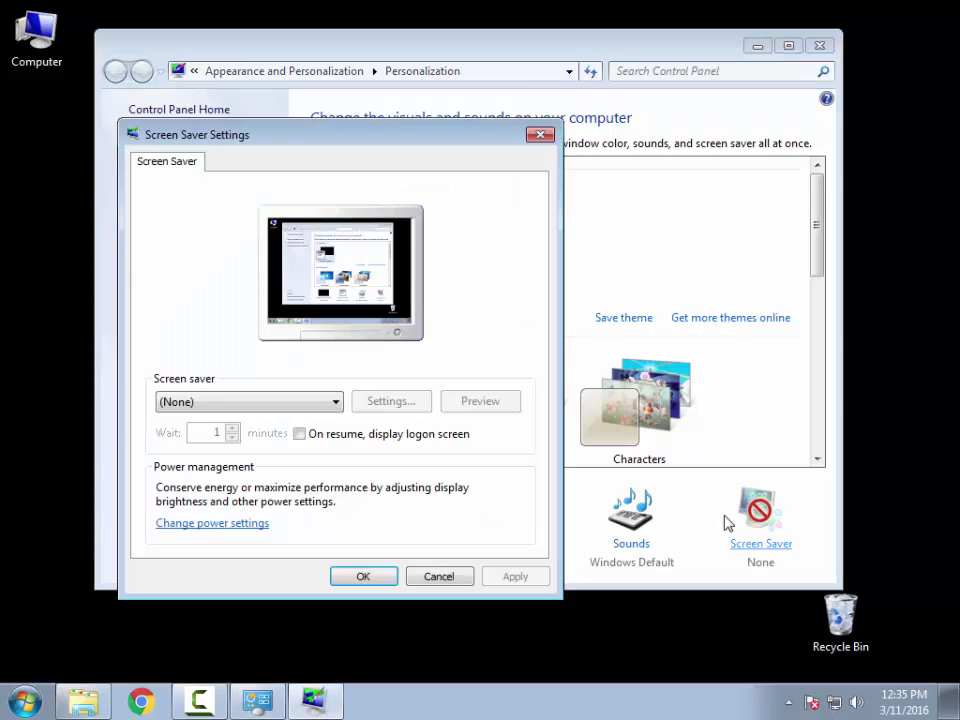
Save the Balanced plan with display off after 45 minutes and sleep set to Never.
left_click(198, 524)
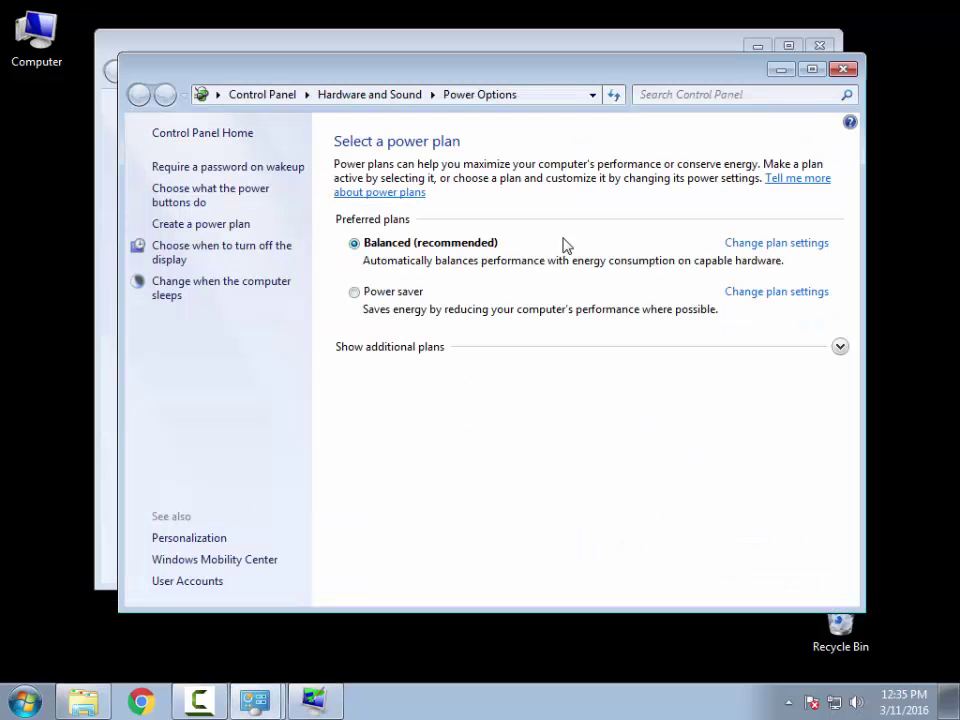
left_click(761, 248)
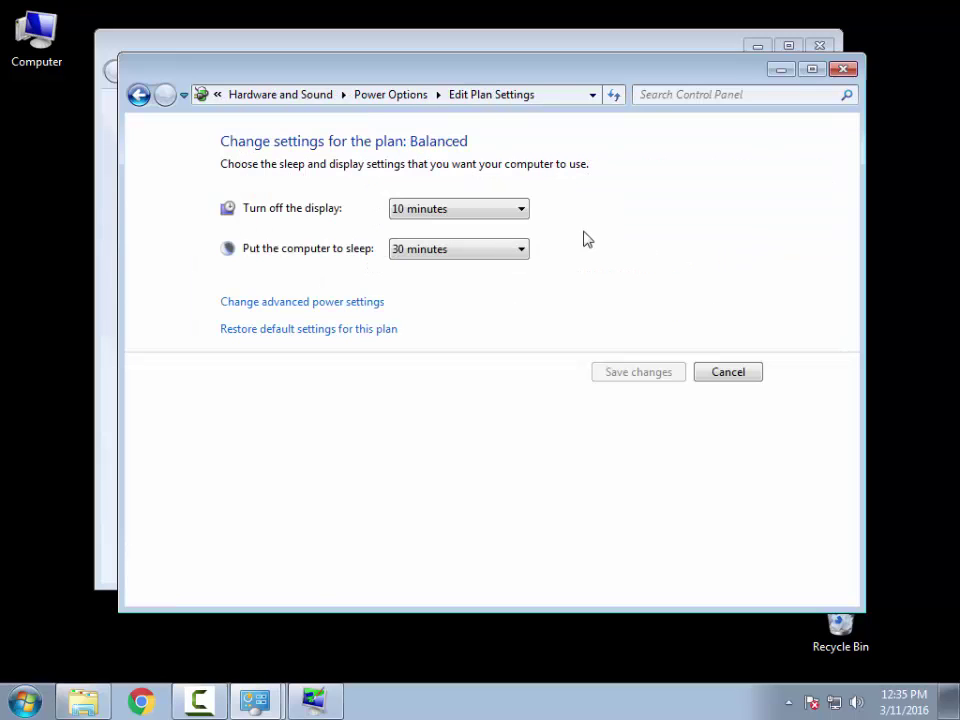
left_click(521, 211)
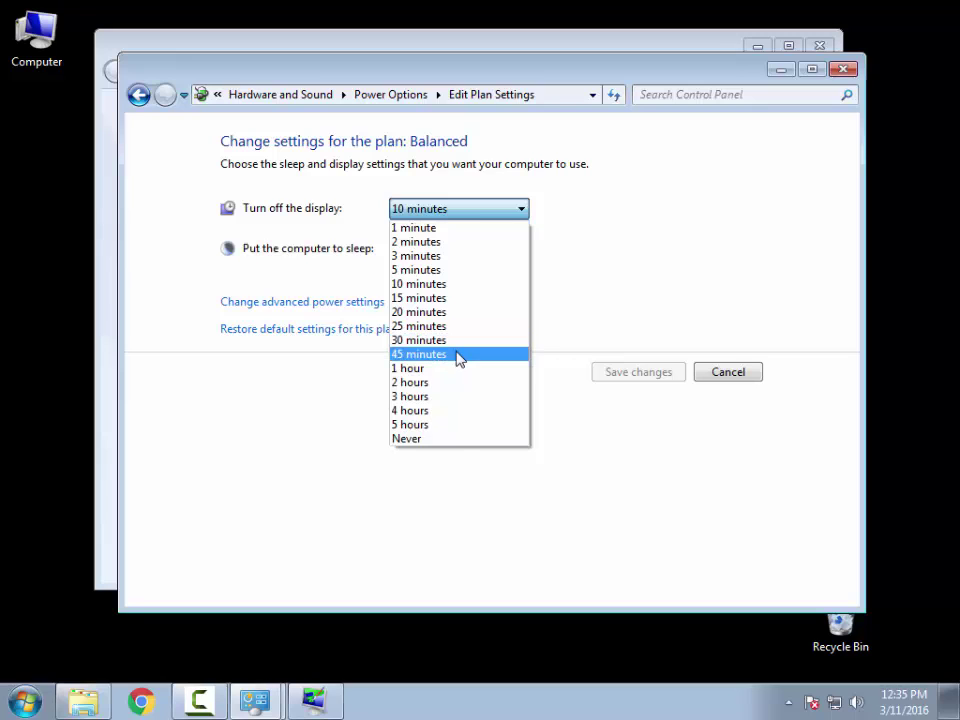
left_click(457, 355)
left_click(521, 251)
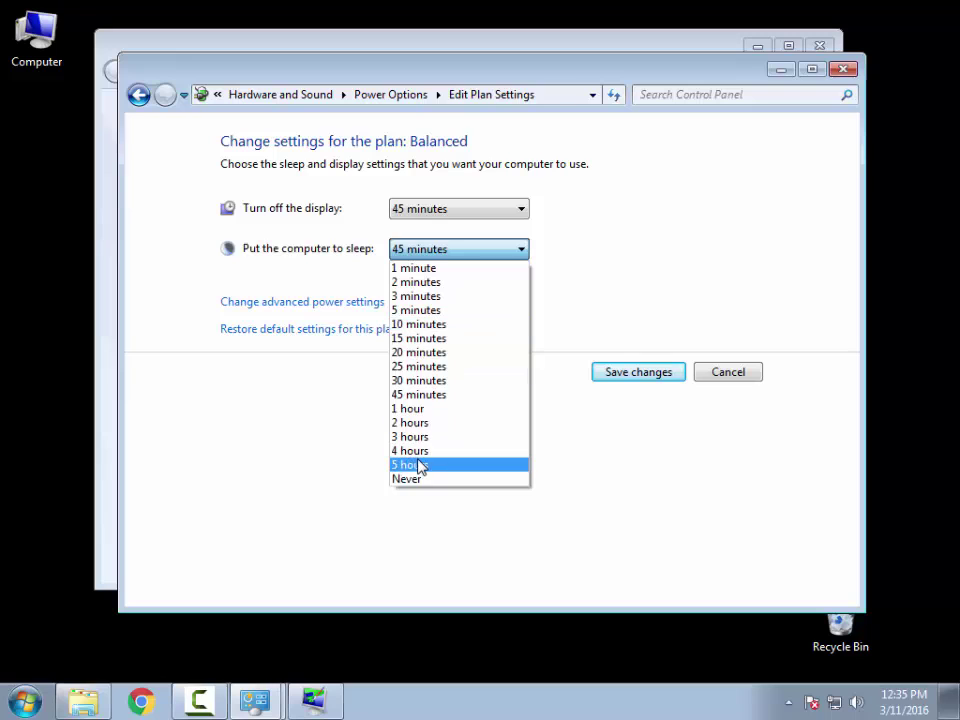
left_click(420, 480)
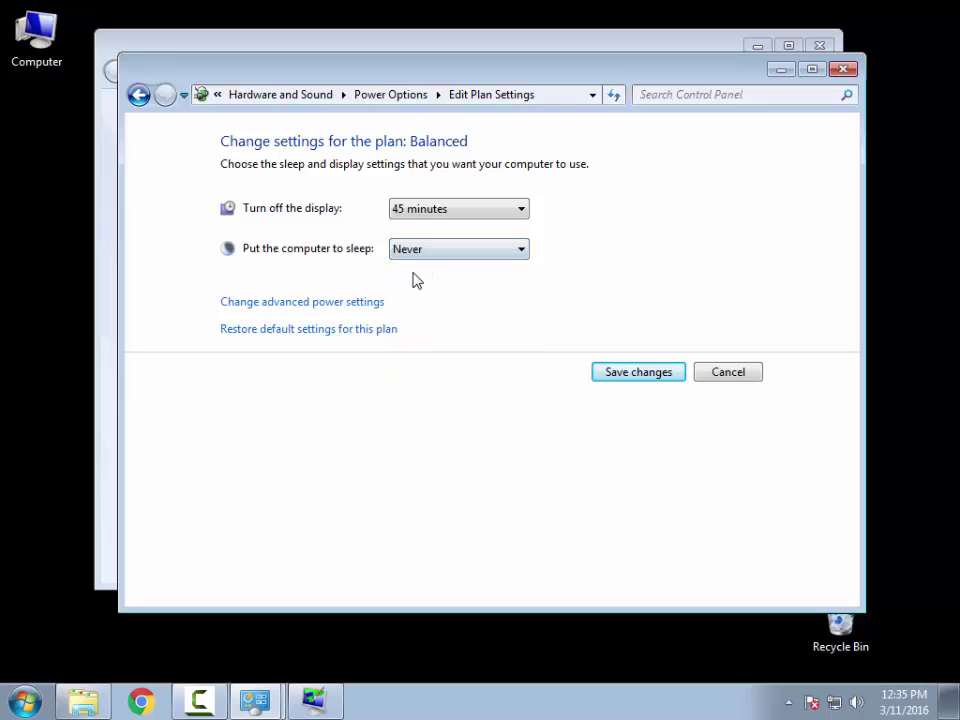
left_click(636, 371)
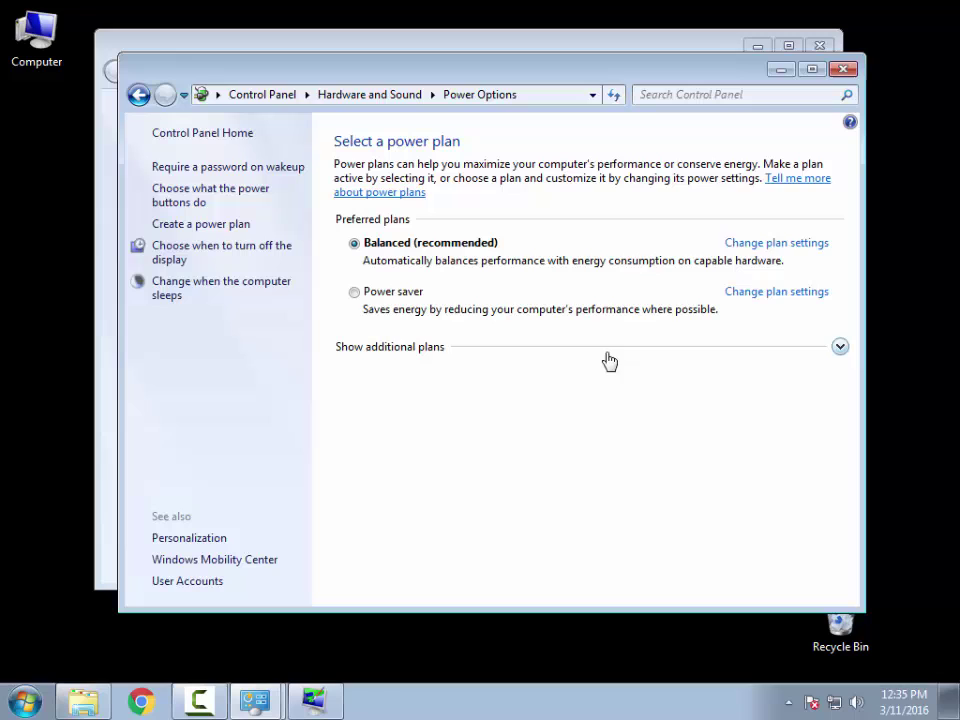
left_click(772, 249)
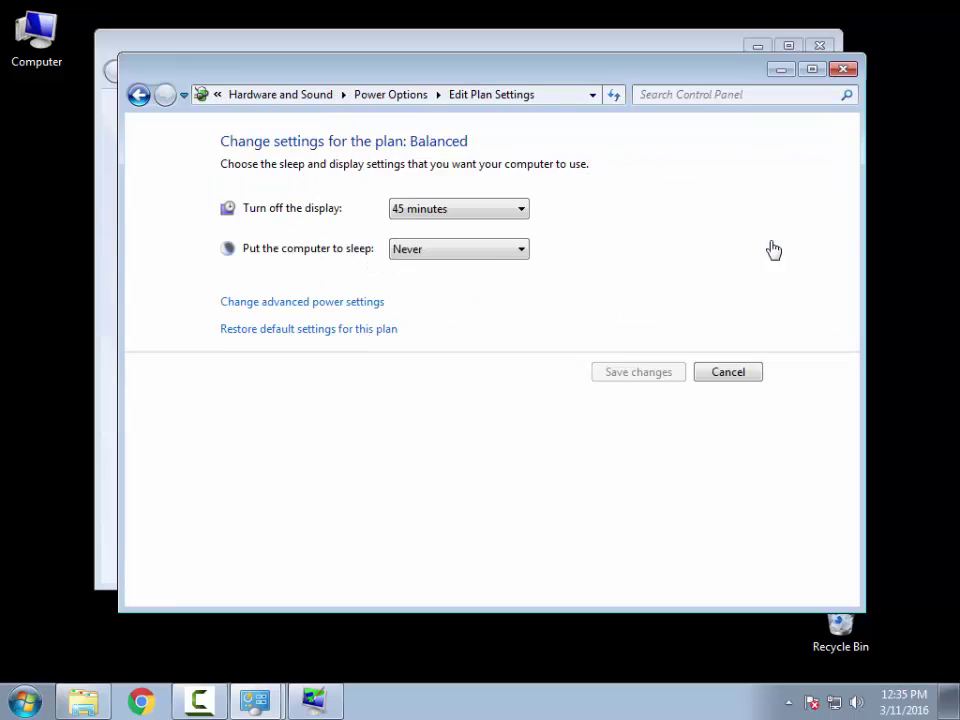
In Advanced power settings, set the hard disk to turn off after Never (0).
left_click(285, 312)
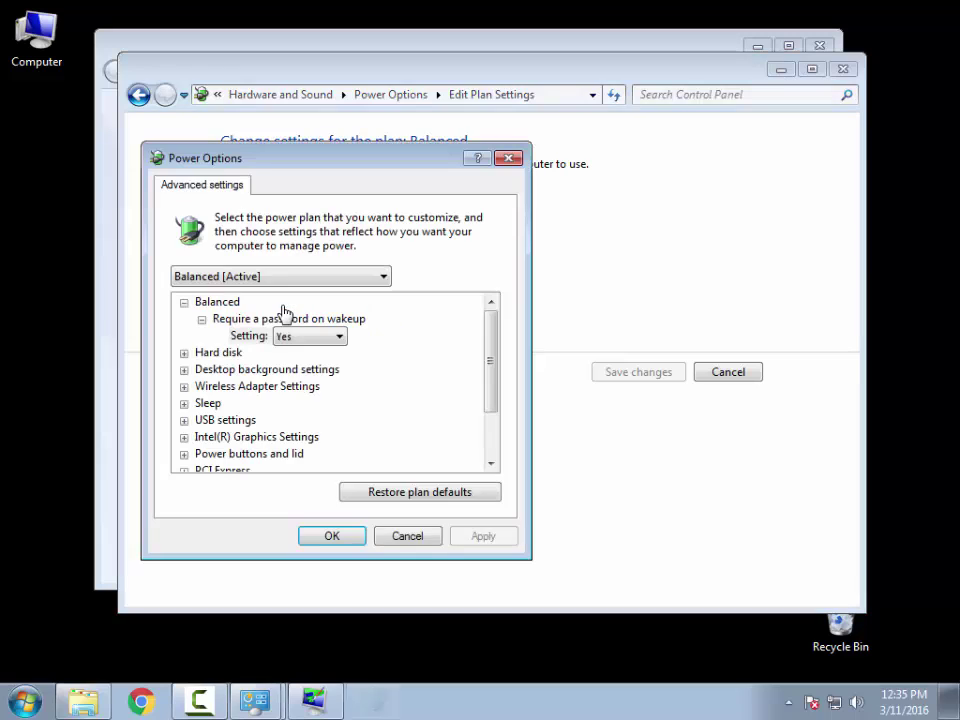
left_click(184, 353)
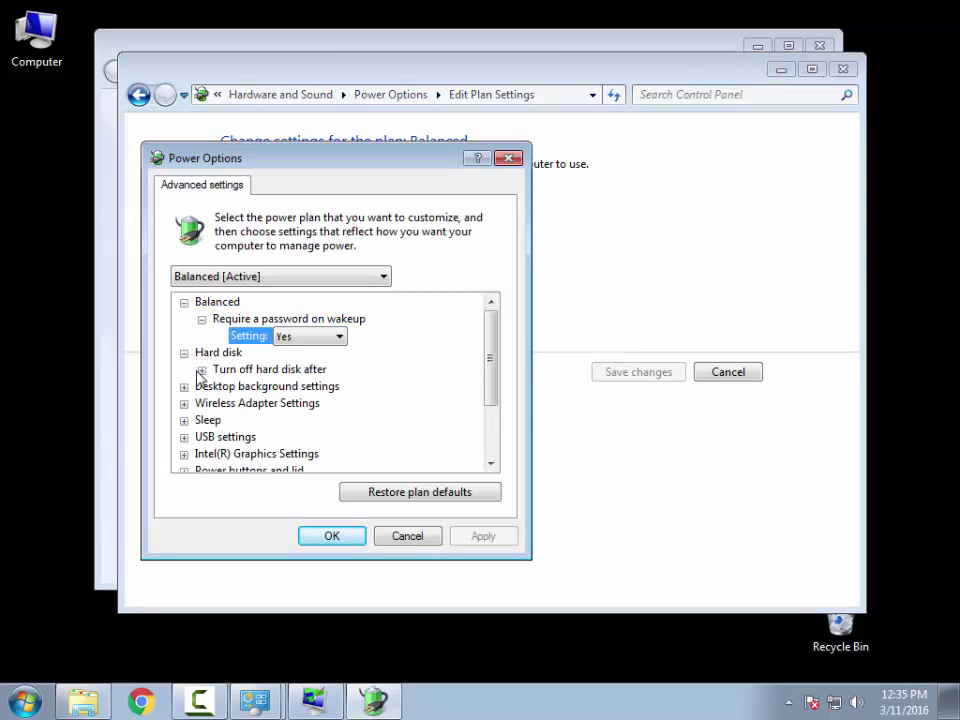
left_click(201, 369)
left_click(316, 387)
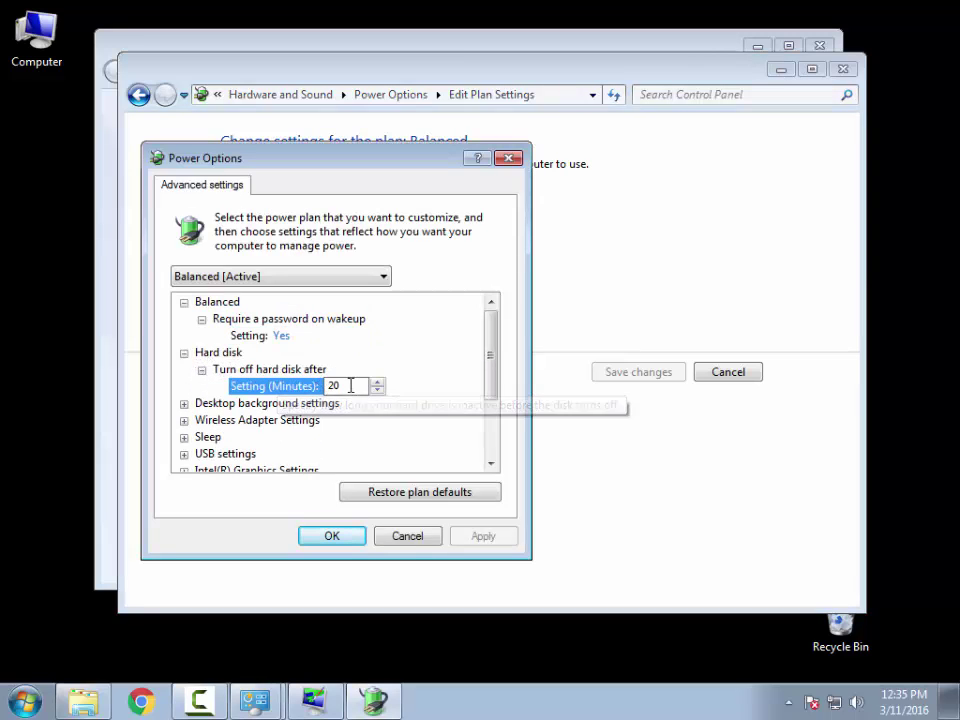
left_click(294, 390)
type("0")
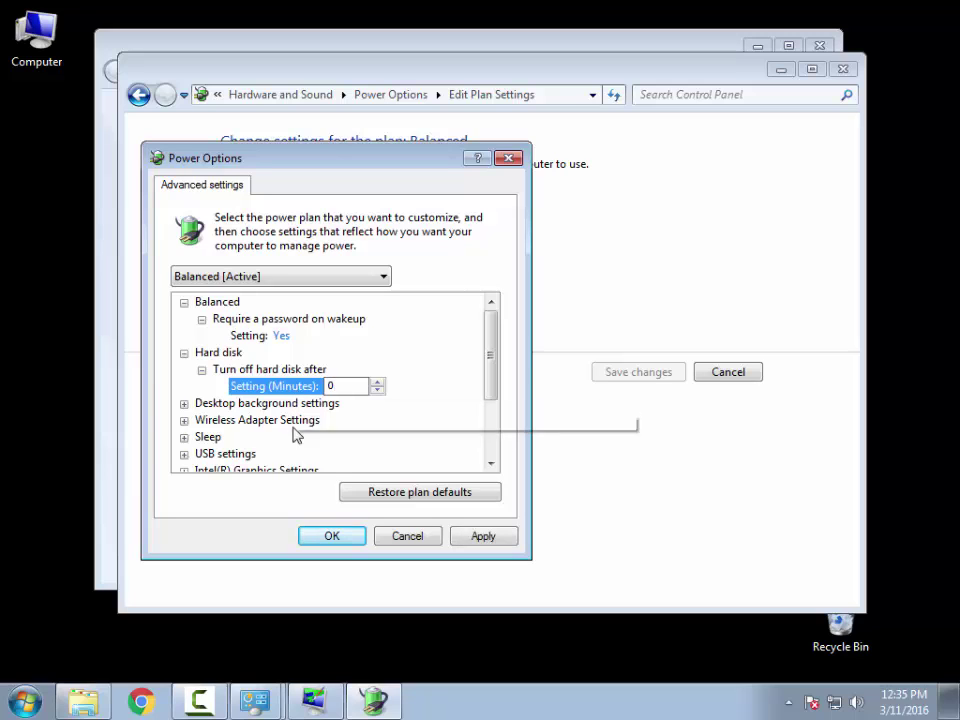
Set USB selective suspend to Disabled and apply the advanced power settings.
left_click(184, 454)
left_click(203, 457)
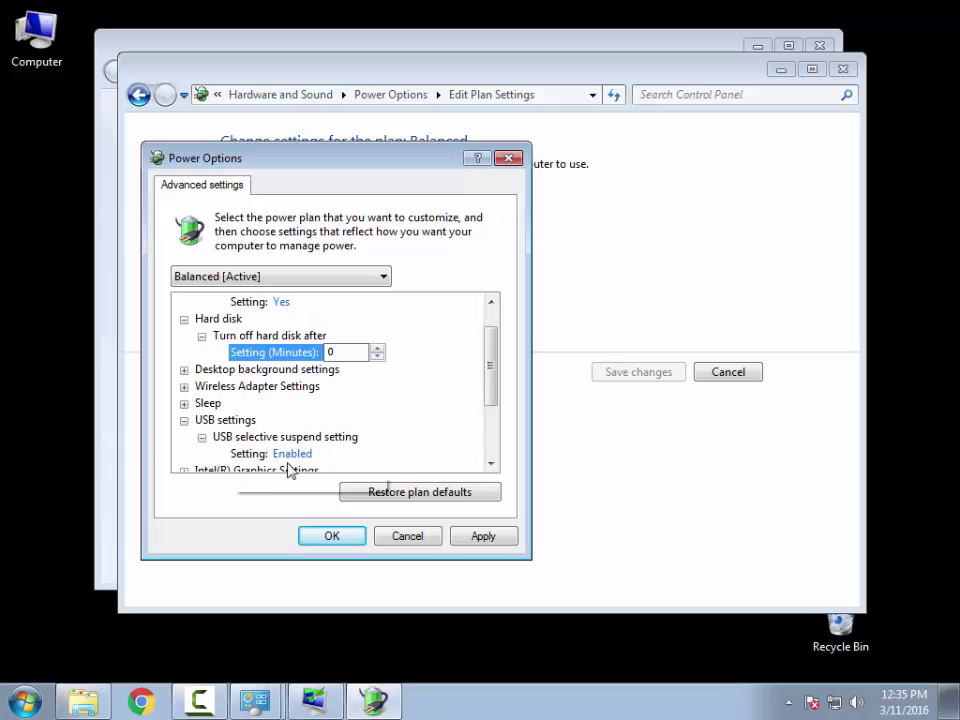
left_click(300, 455)
left_click(340, 455)
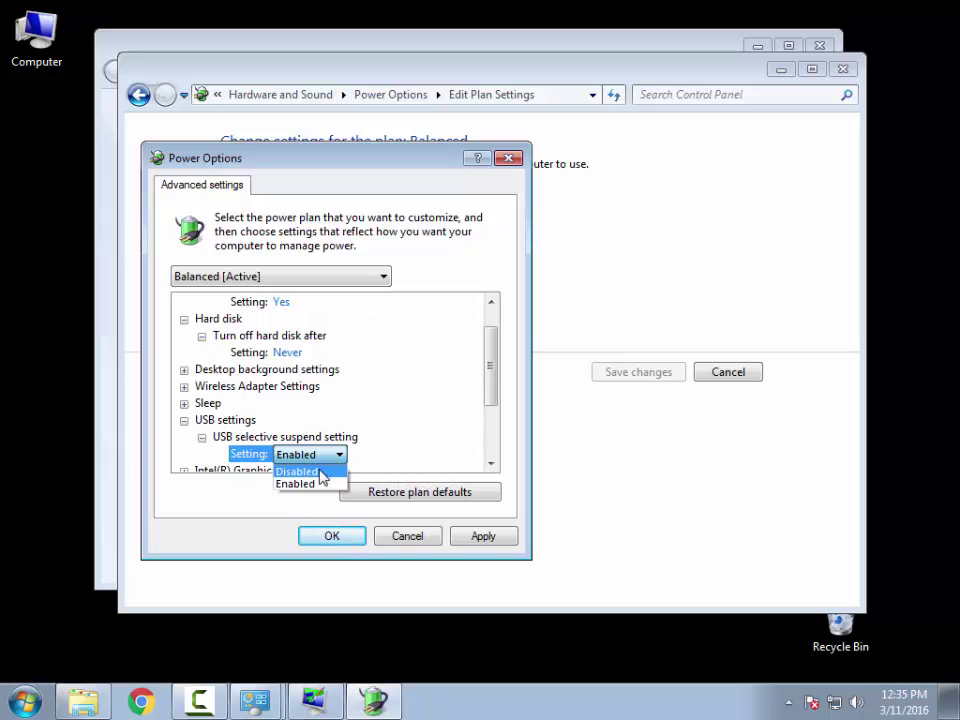
left_click(320, 471)
left_click(315, 542)
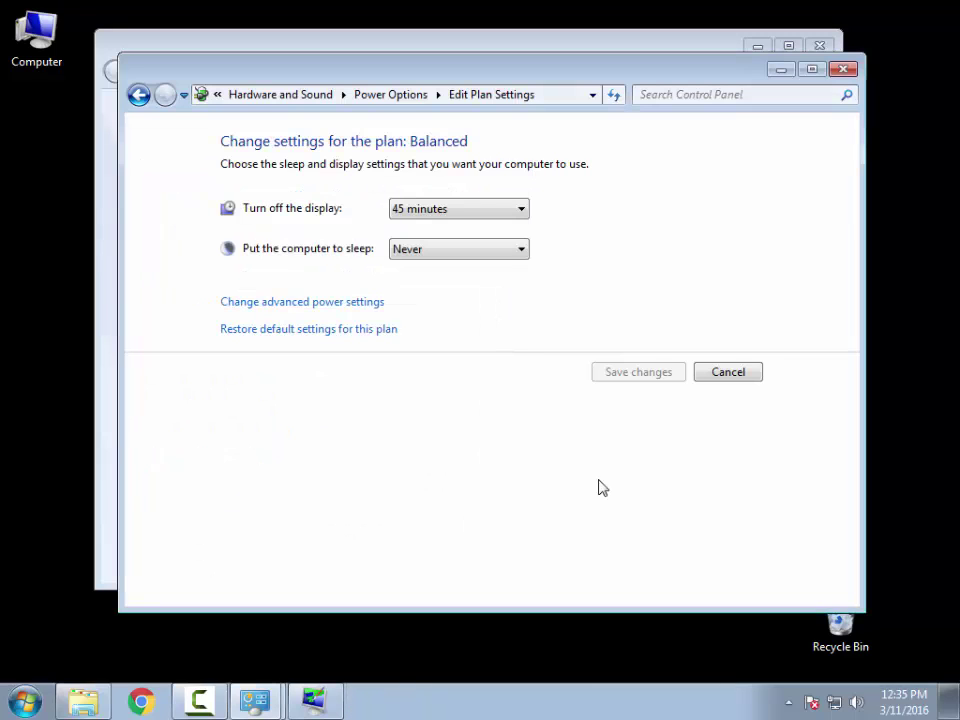
Close Edit Plan Settings, confirm the Screen Saver settings, and close Personalization.
left_click(843, 70)
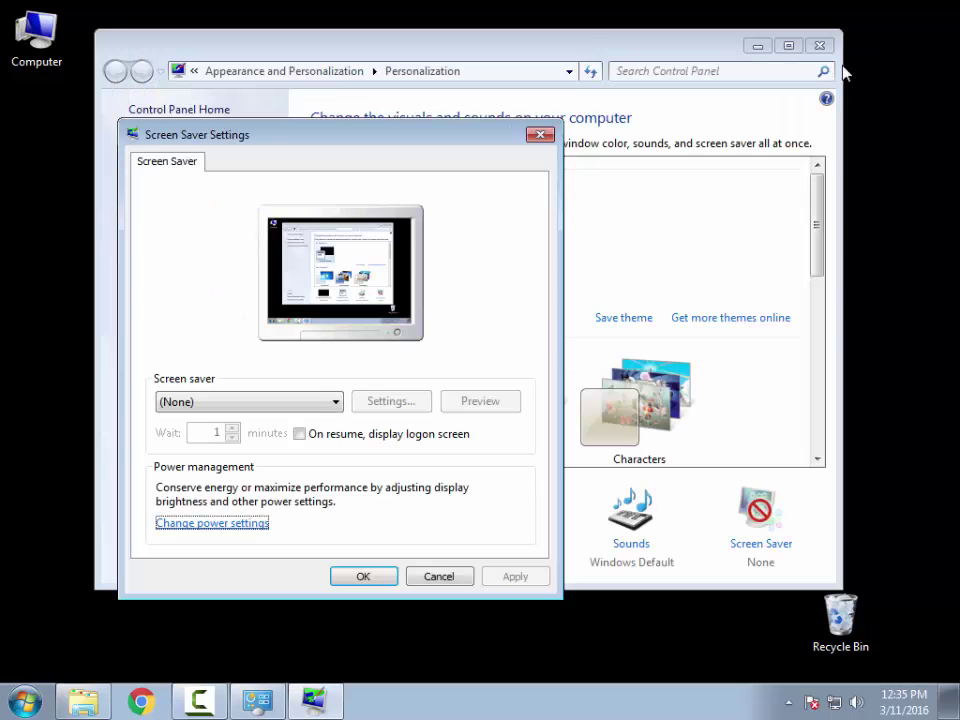
left_click(354, 583)
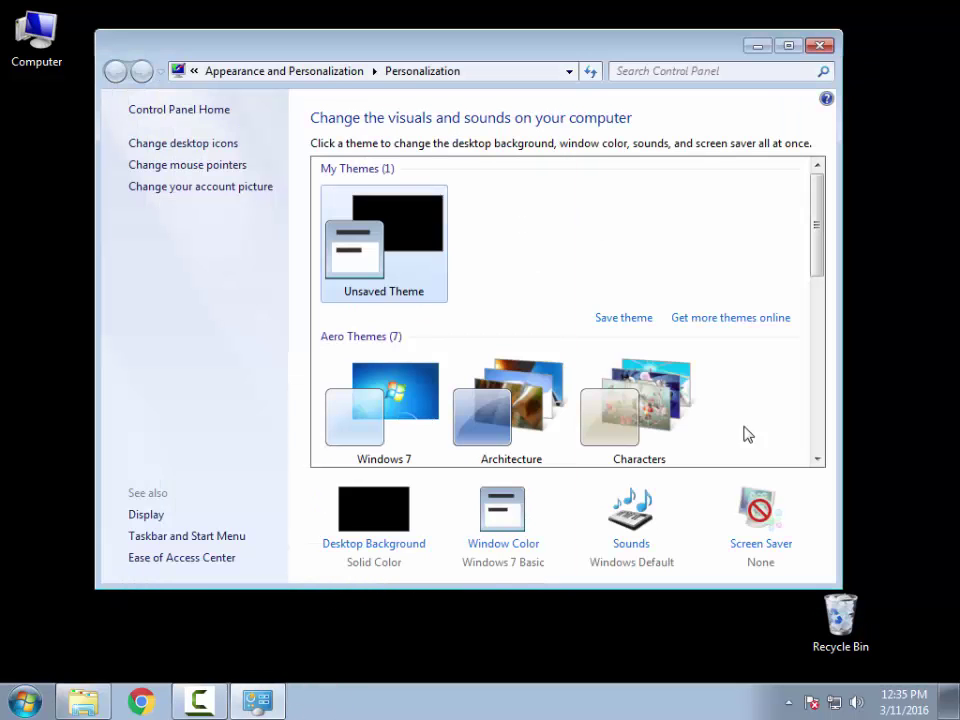
left_click(820, 47)
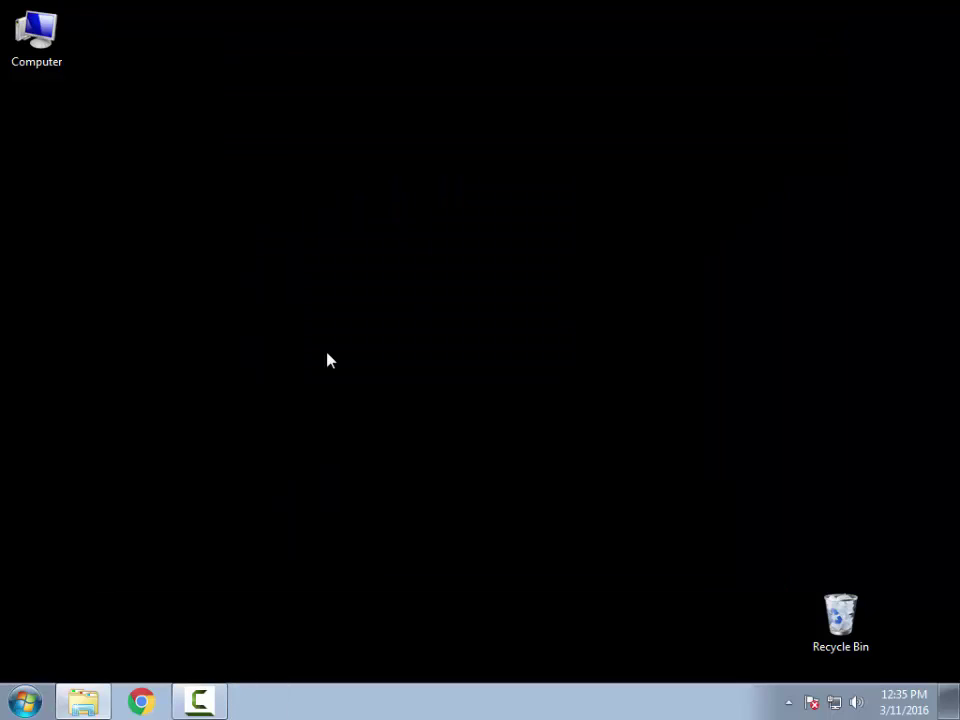
left_click(25, 702)
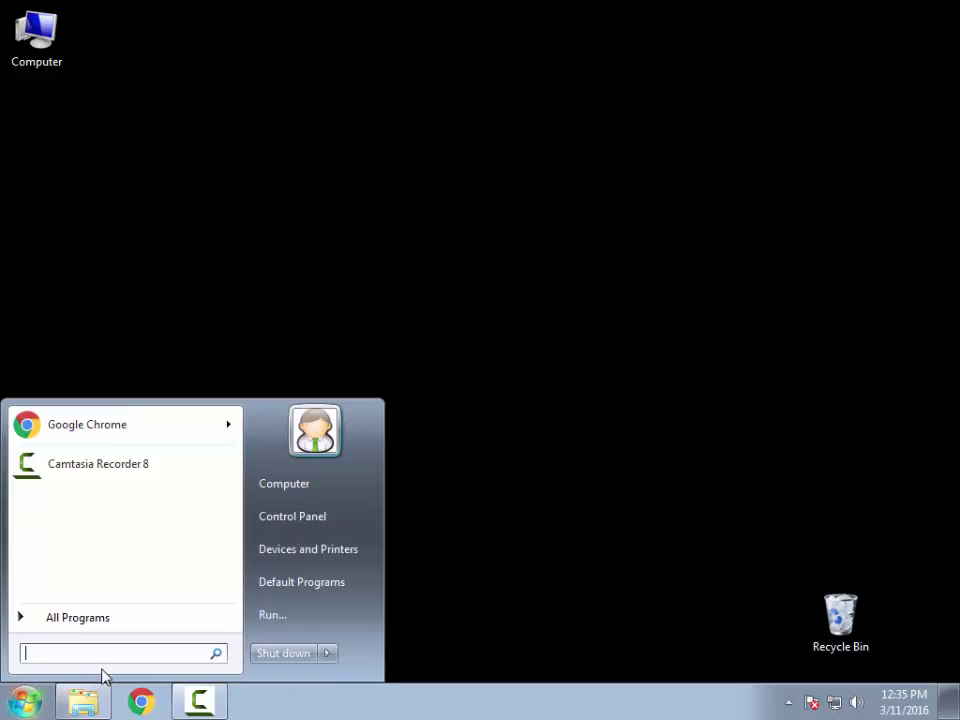
left_click(318, 516)
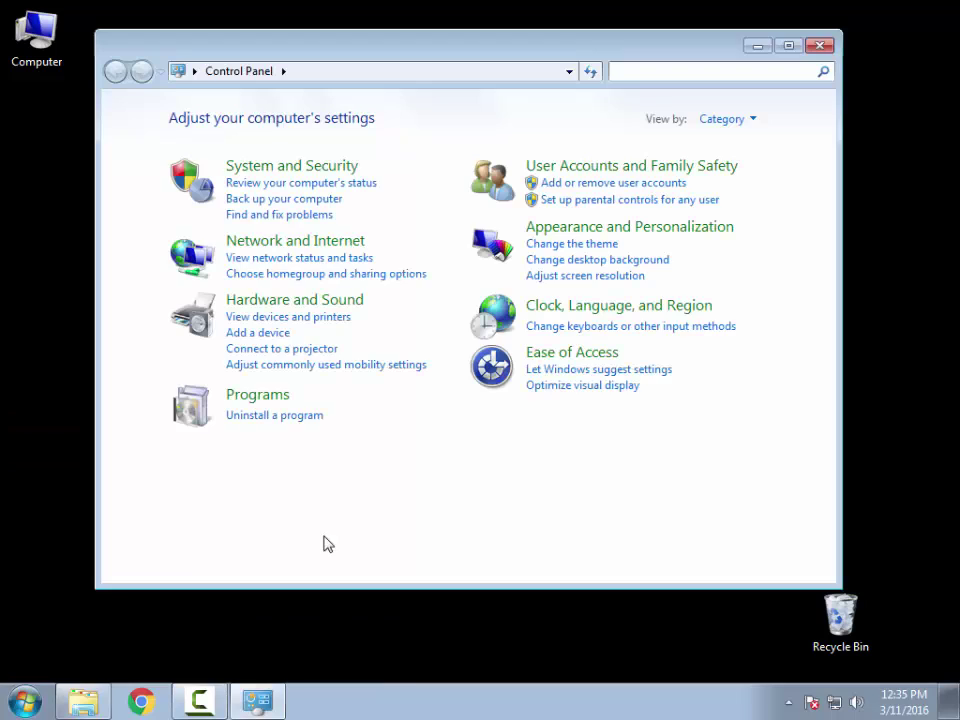
left_click(287, 416)
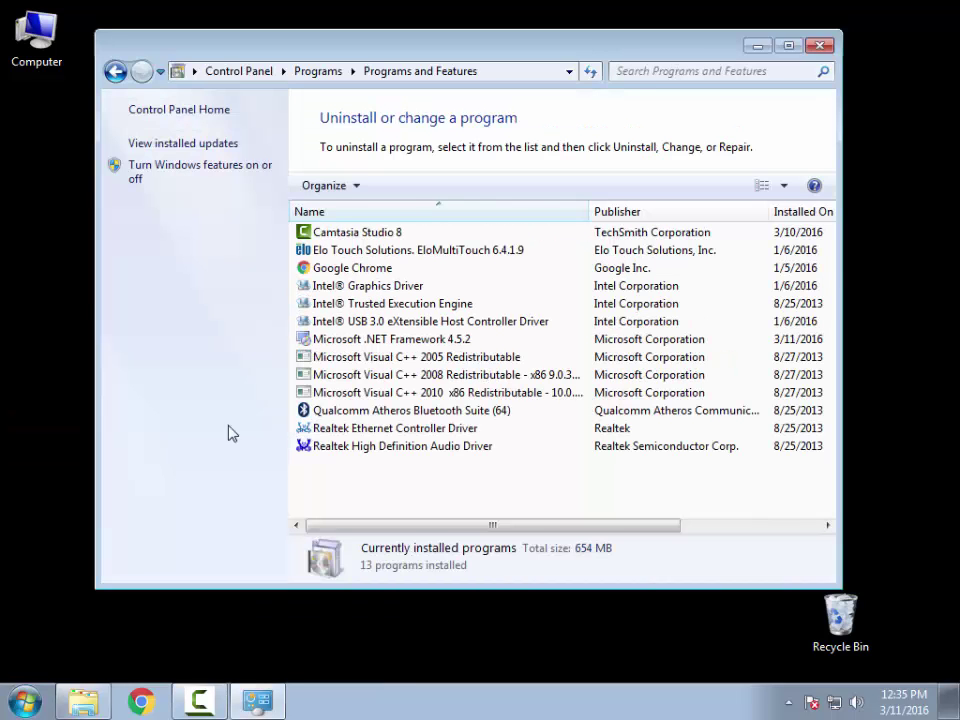
left_click(372, 341)
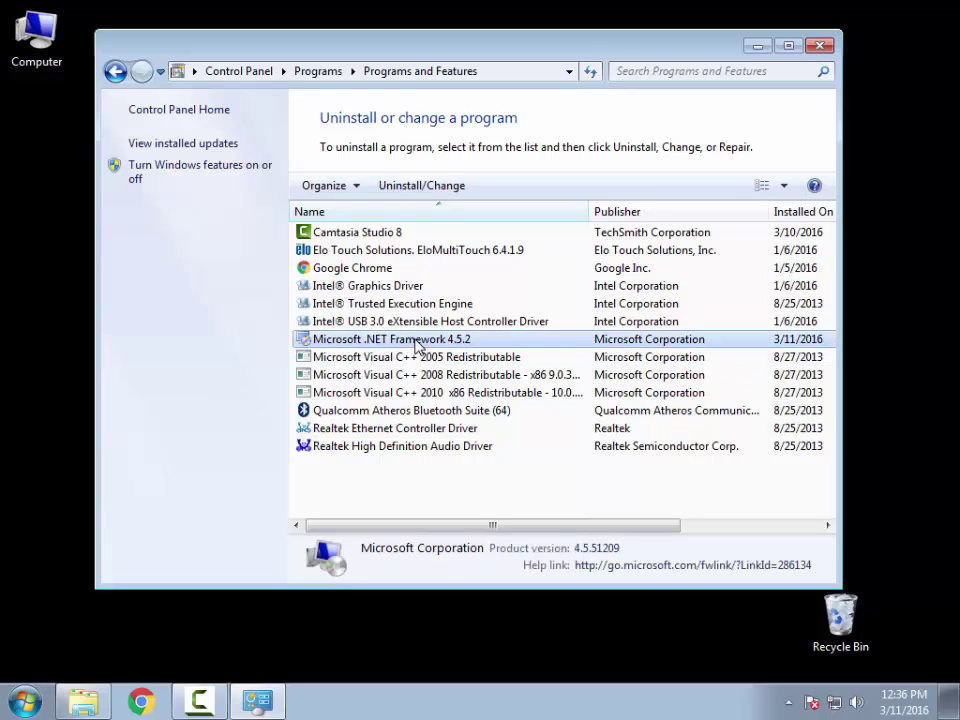
left_click(831, 41)
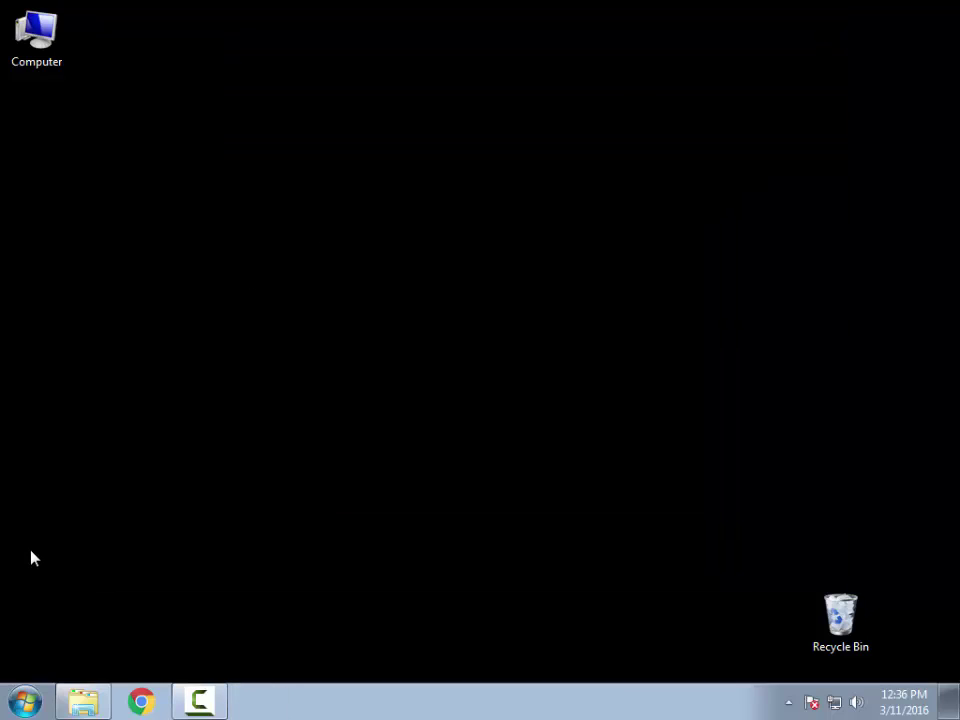
left_click(16, 704)
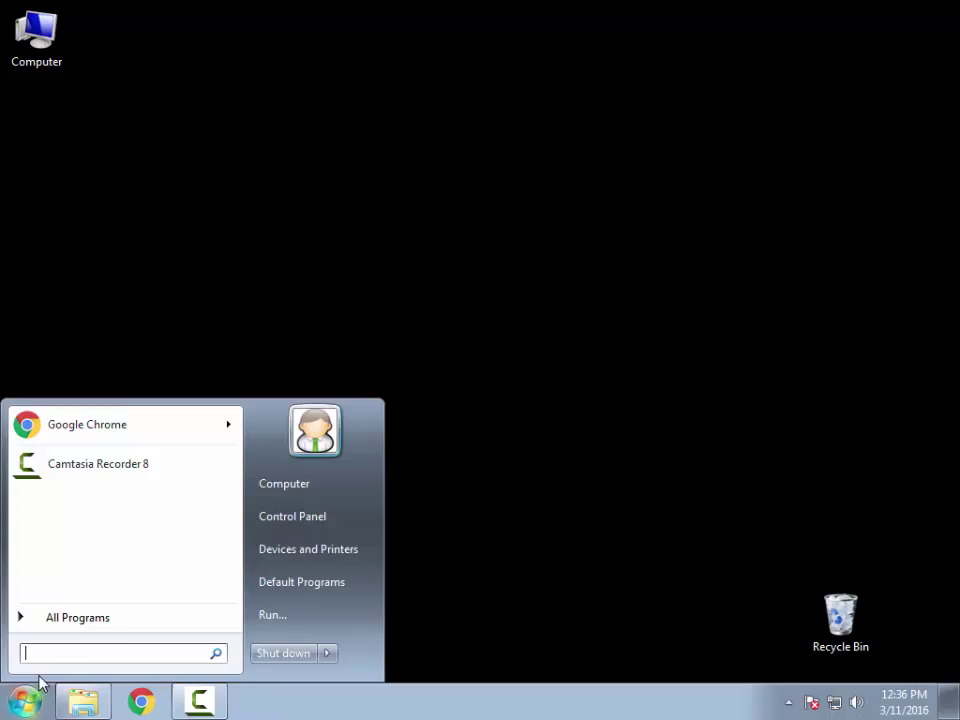
left_click(300, 557)
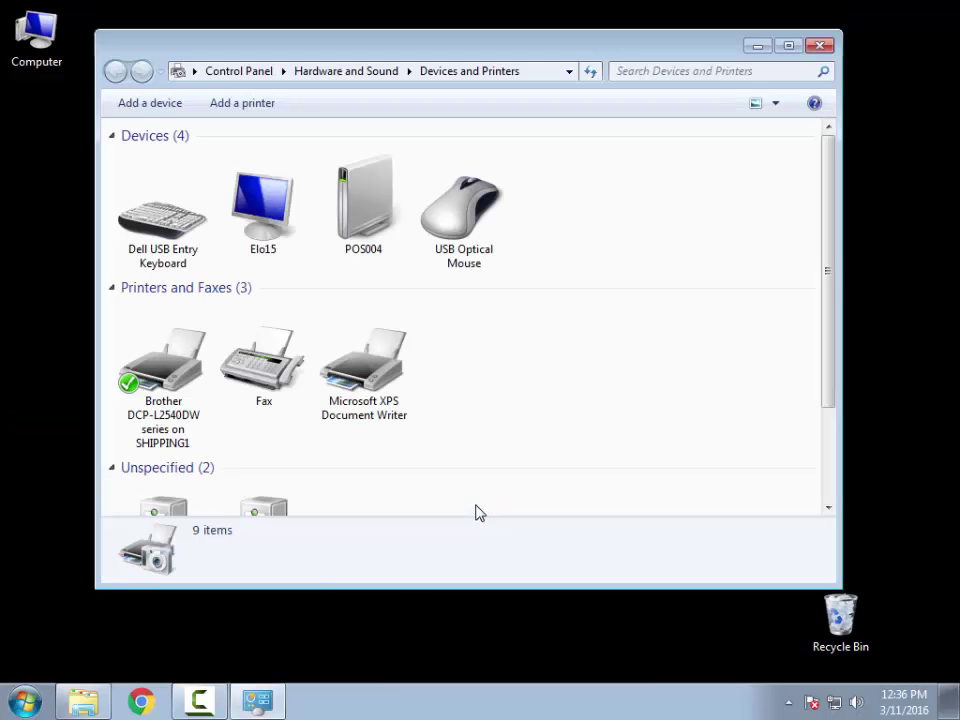
left_click(162, 385)
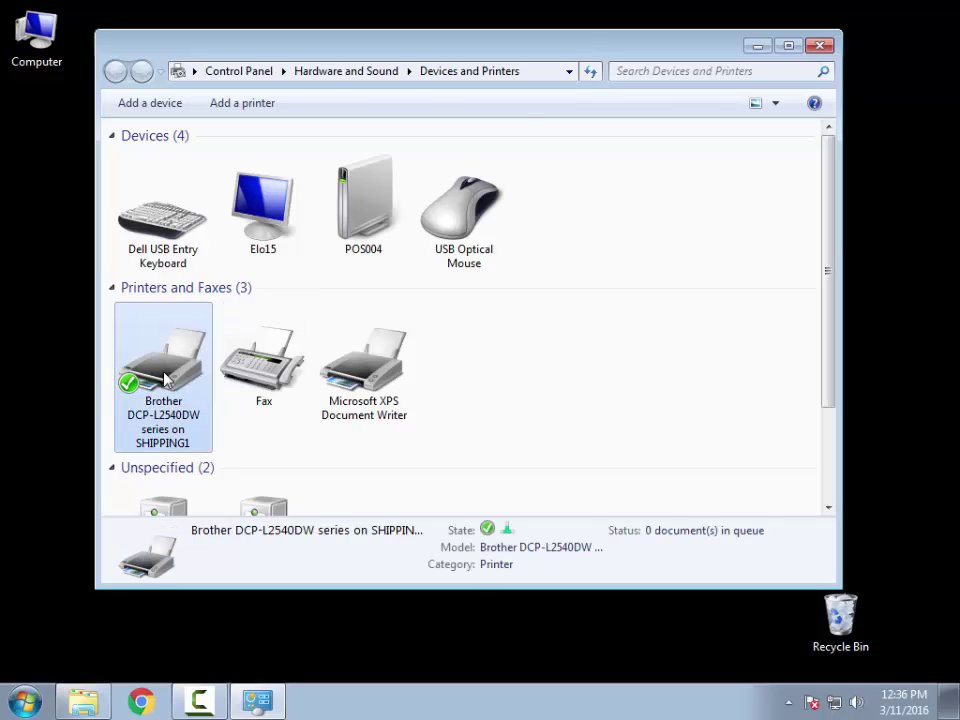
scroll(558, 380, "down", 3)
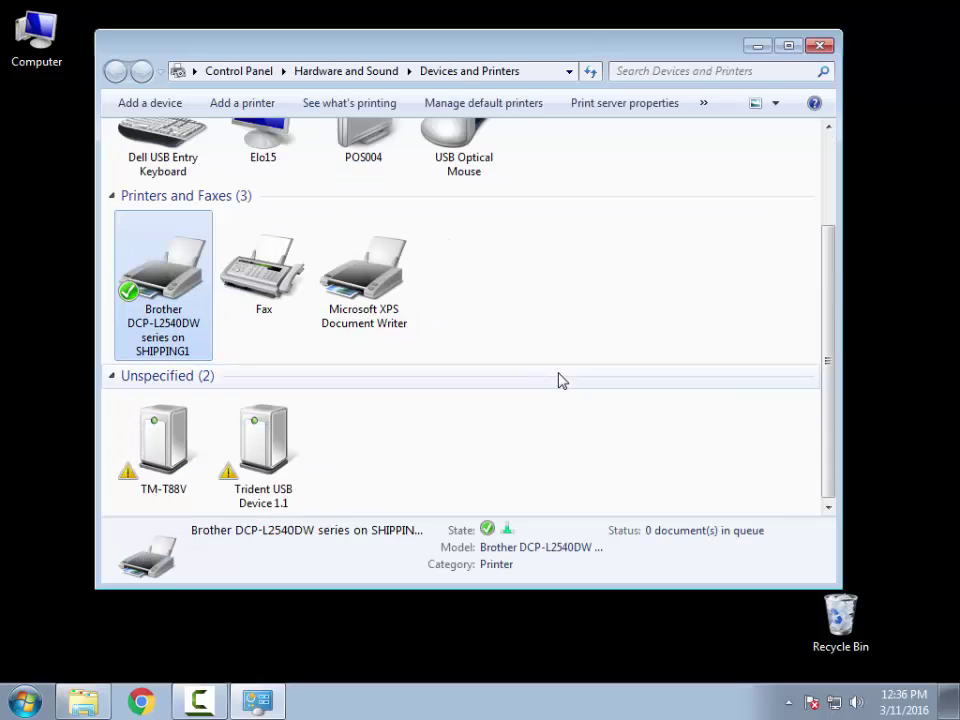
left_click(195, 452)
left_click(266, 460)
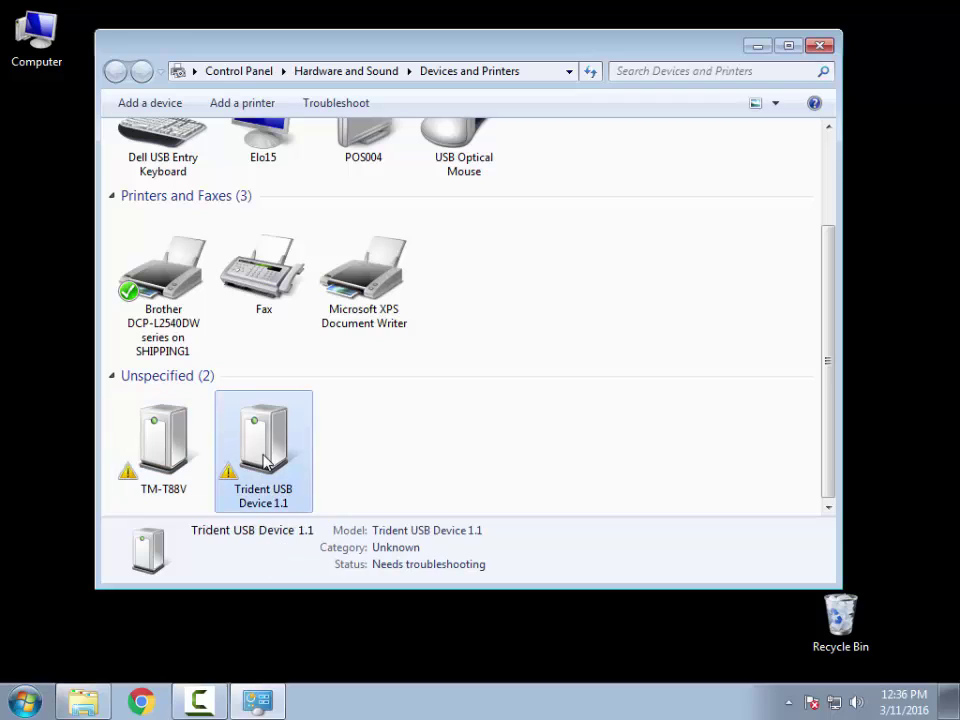
left_click(187, 456)
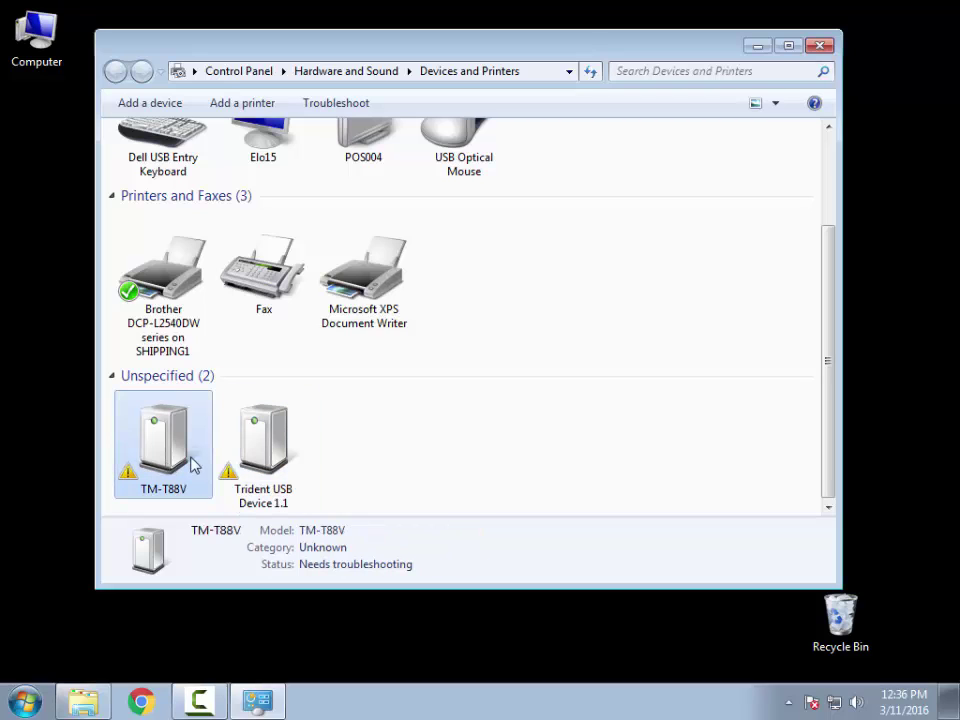
left_click(278, 460)
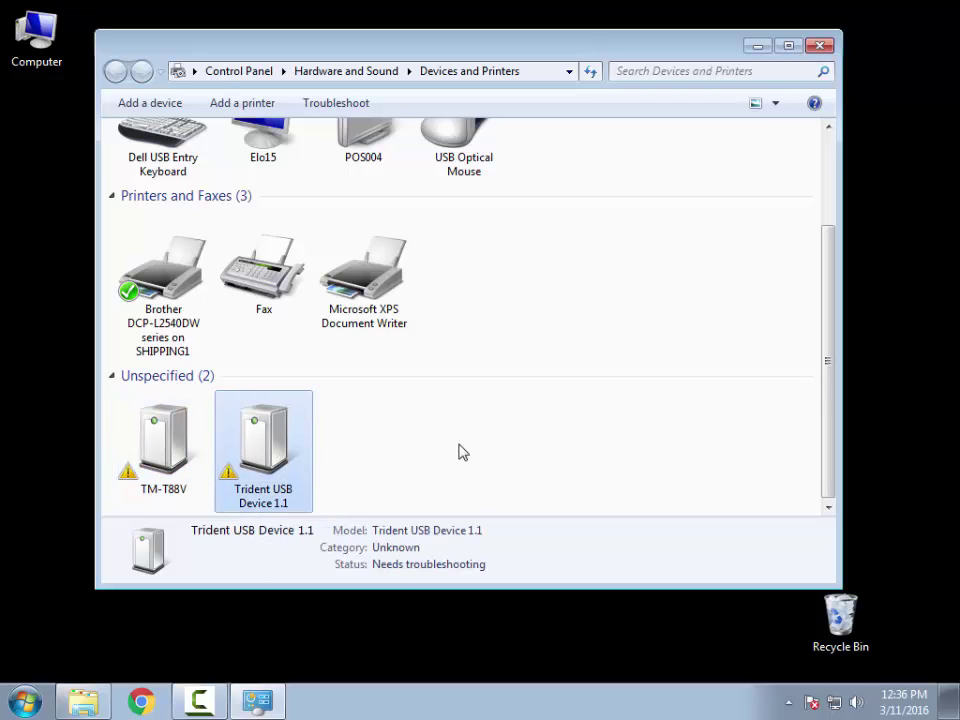
left_click(818, 47)
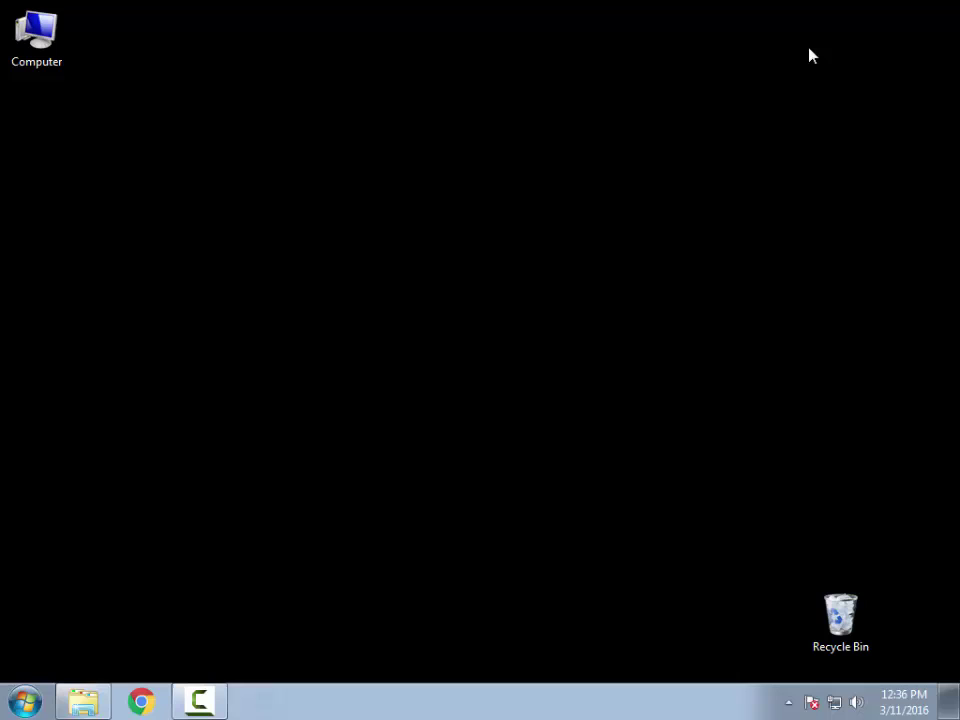
Run the Vx805 setup from Downloads, accept the VeriFone license, and install the VX 805 Terminal driver.
left_click(75, 704)
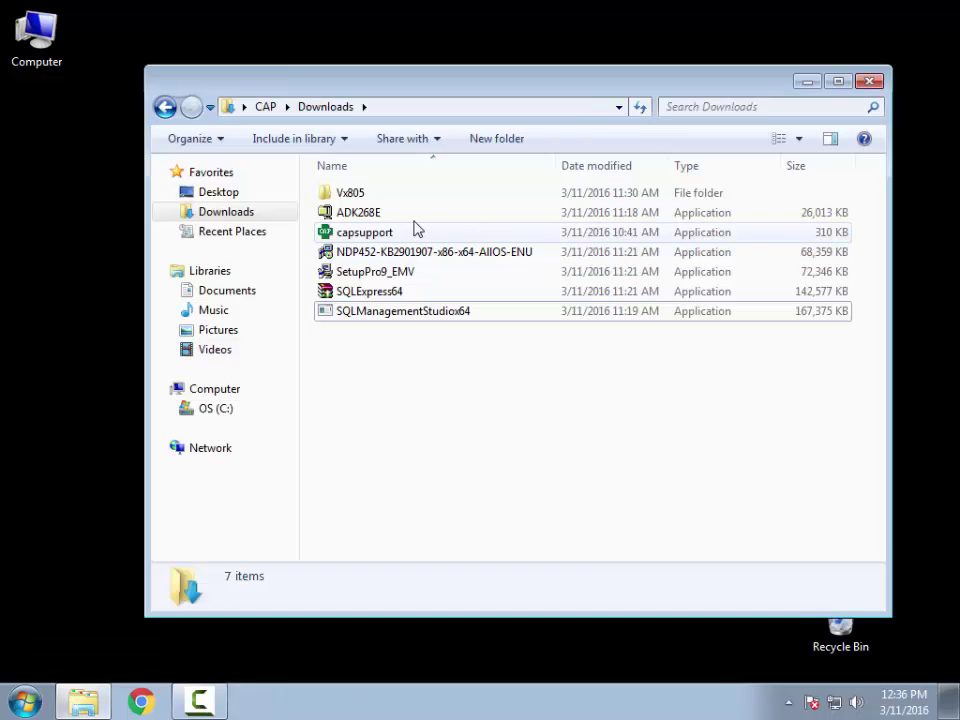
double_click(360, 197)
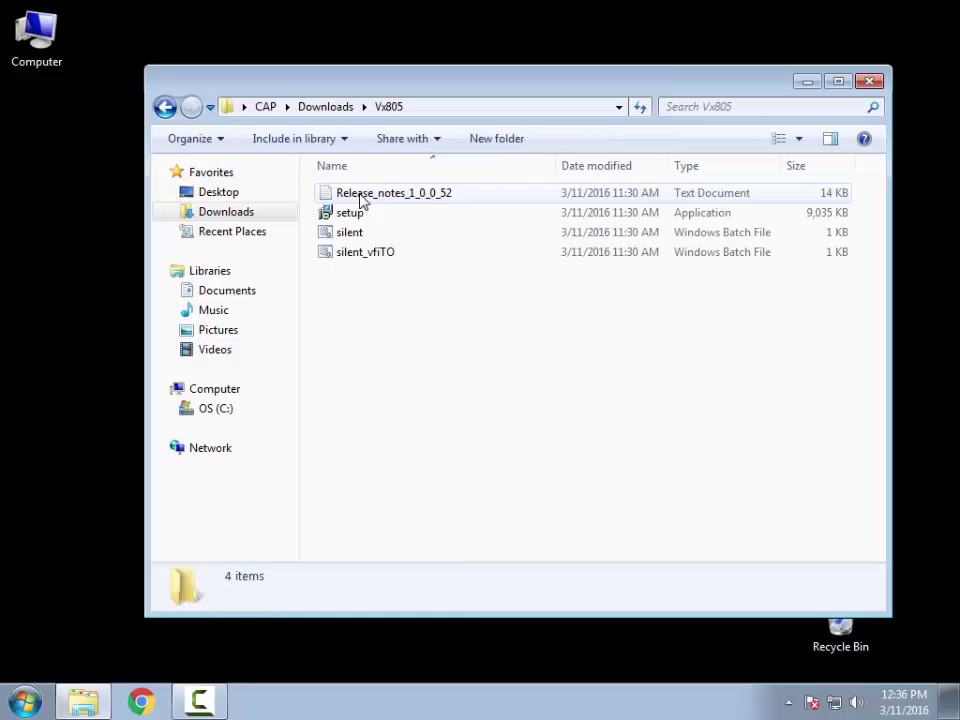
double_click(351, 215)
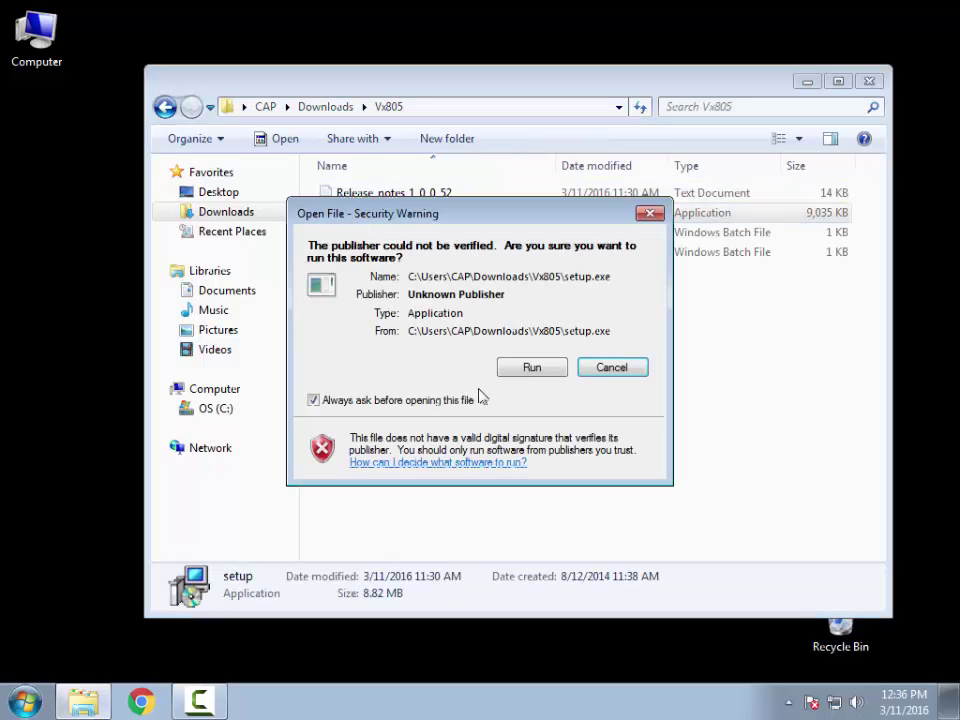
left_click(545, 378)
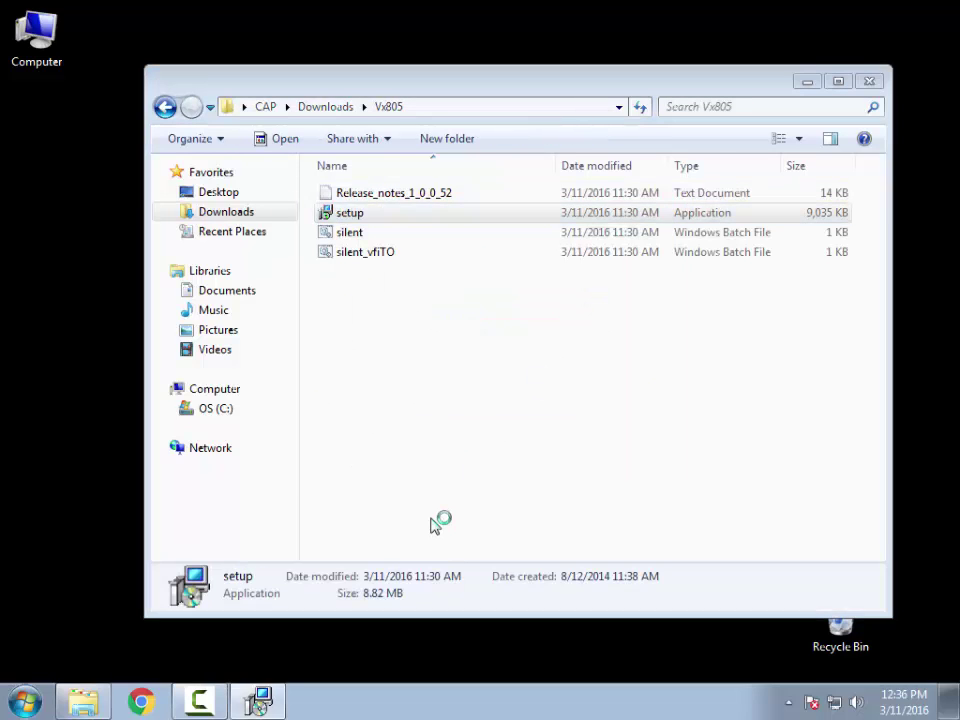
left_click(360, 443)
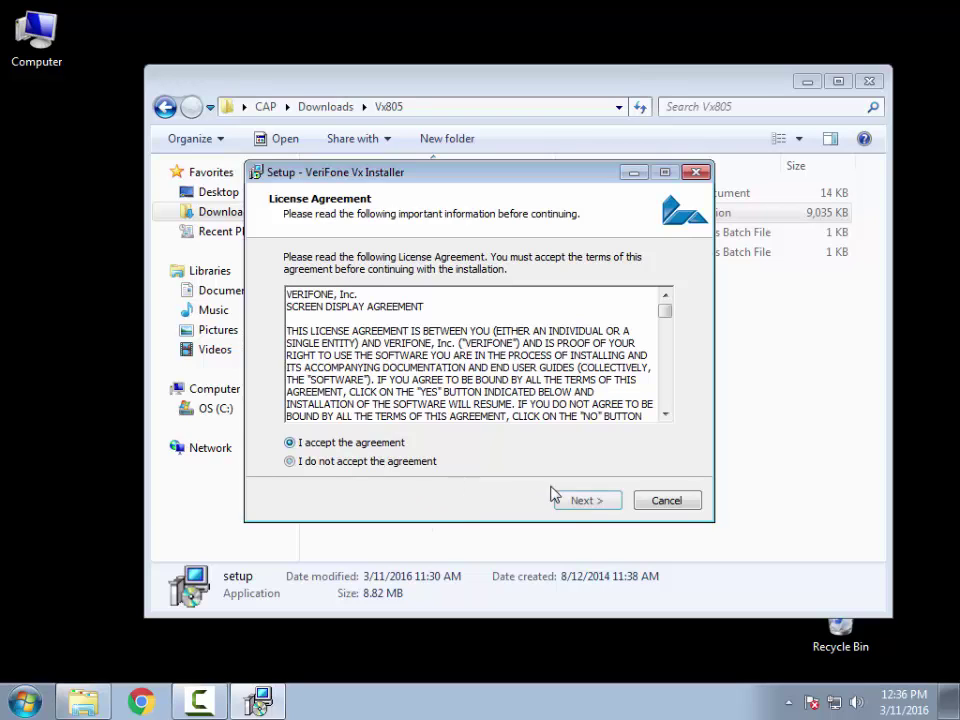
left_click(584, 500)
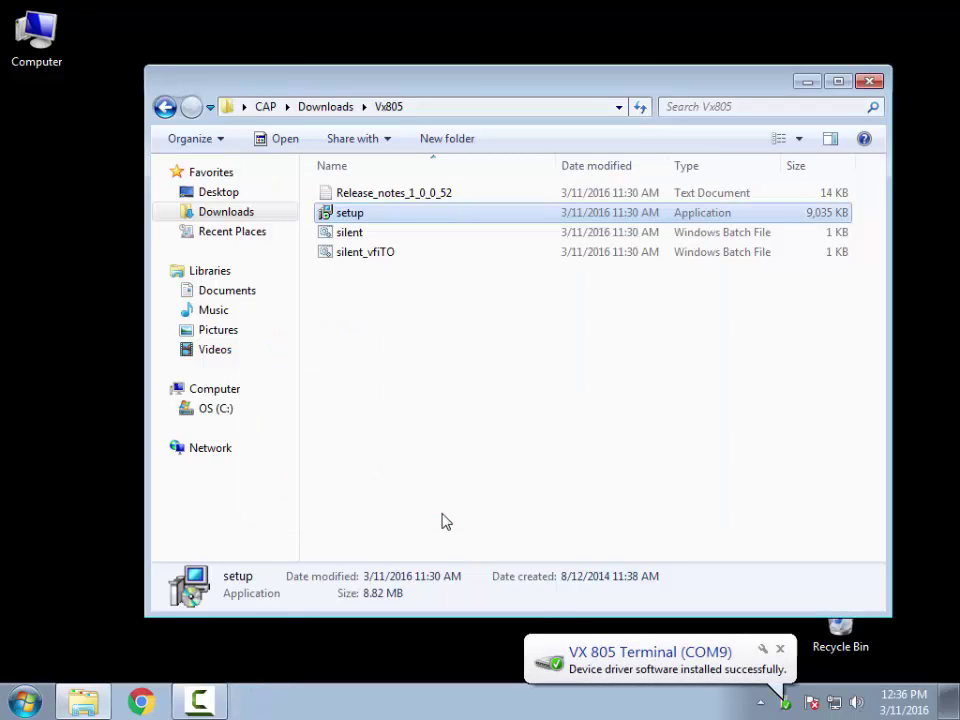
left_click(781, 651)
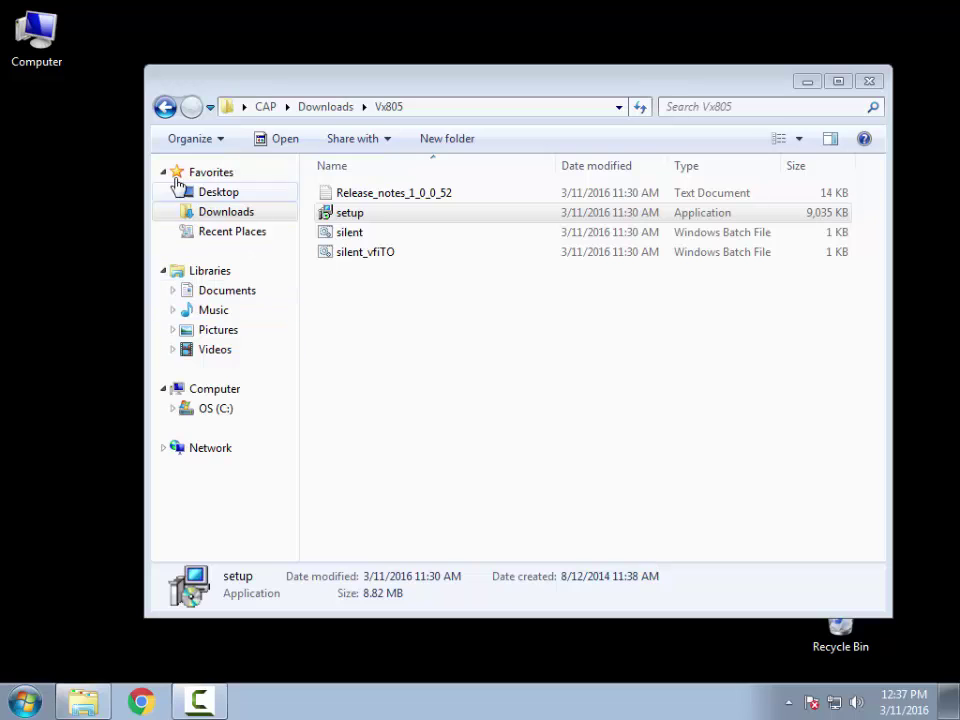
Run the ADK268E self-extractor from Downloads and unzip its files to C:\.
left_click(167, 109)
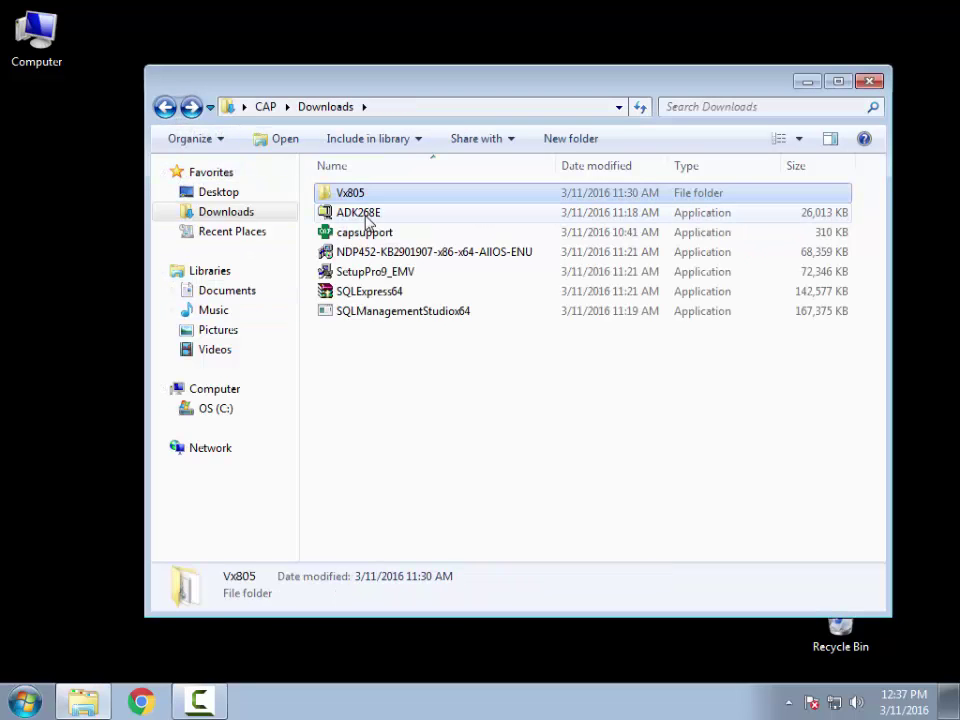
double_click(368, 215)
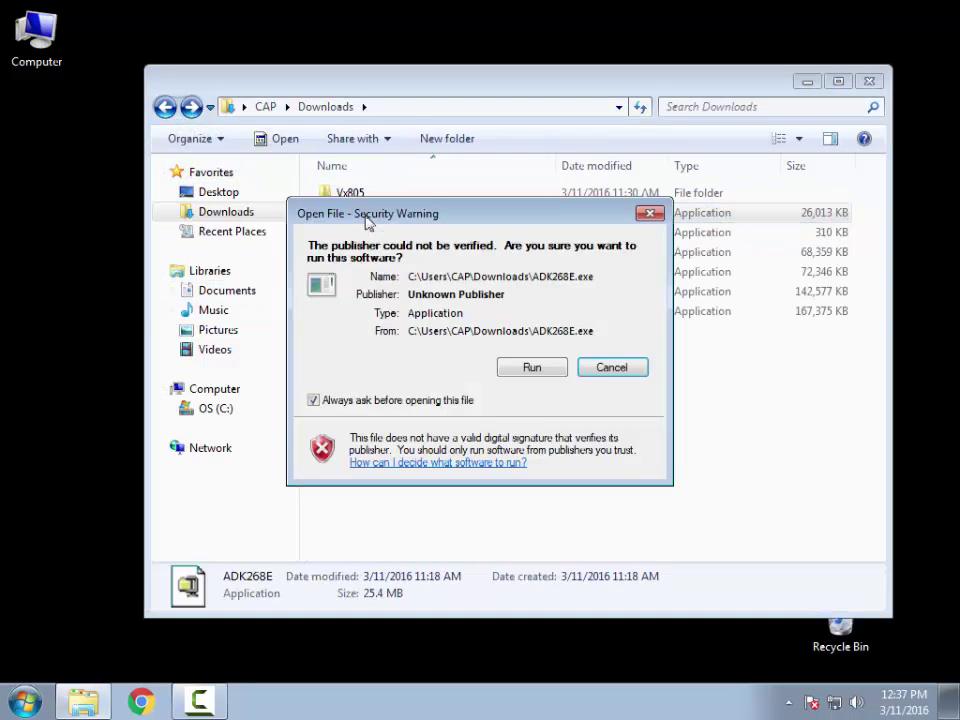
left_click(534, 375)
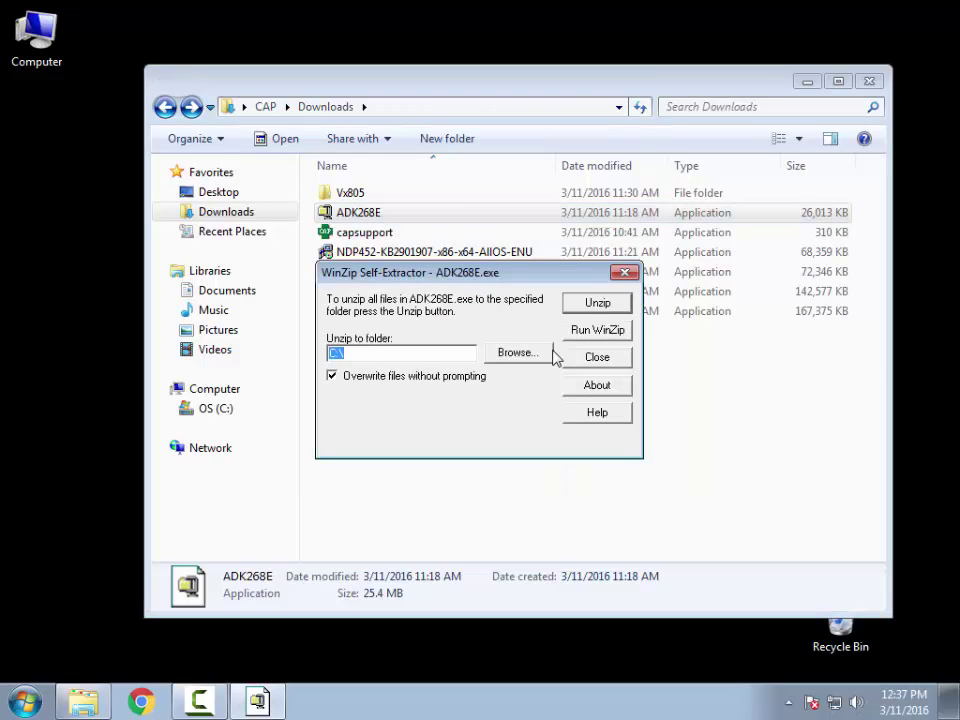
left_click(595, 306)
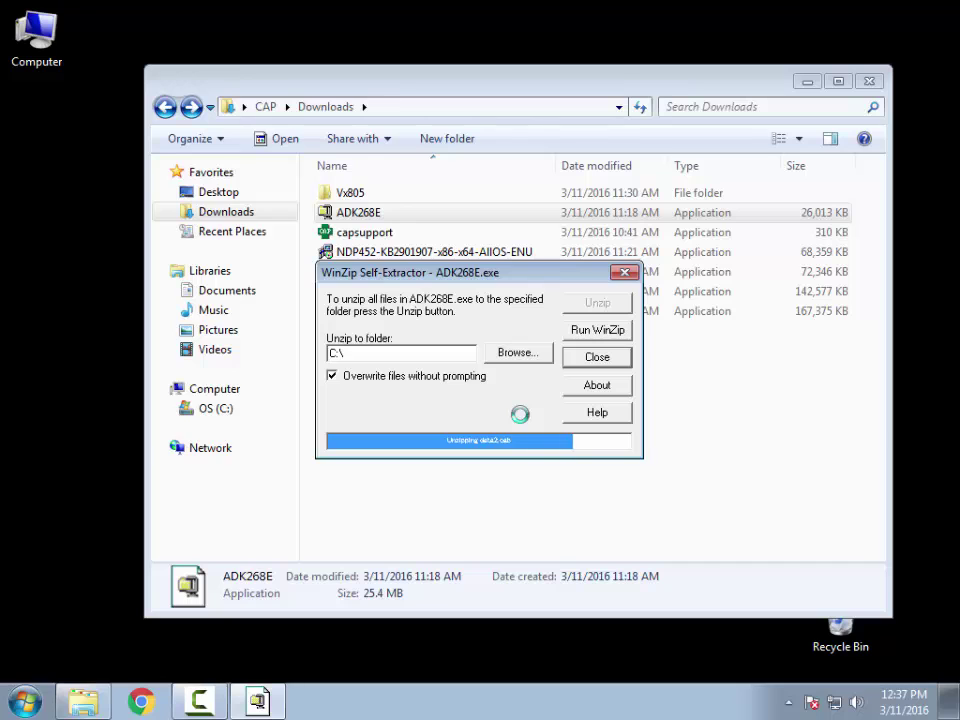
left_click(525, 412)
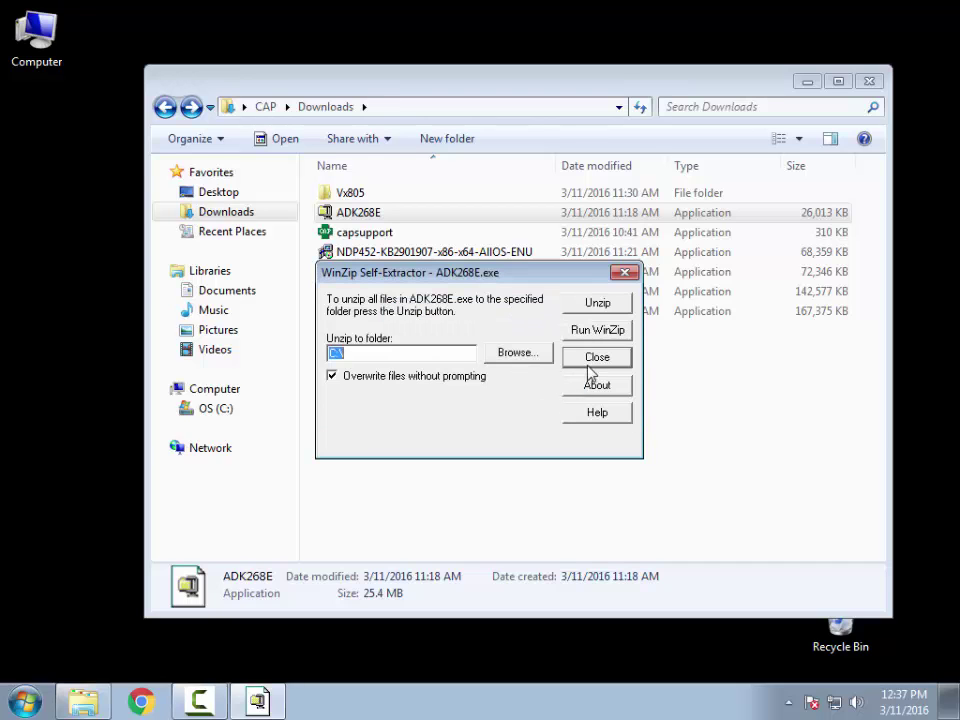
left_click(596, 358)
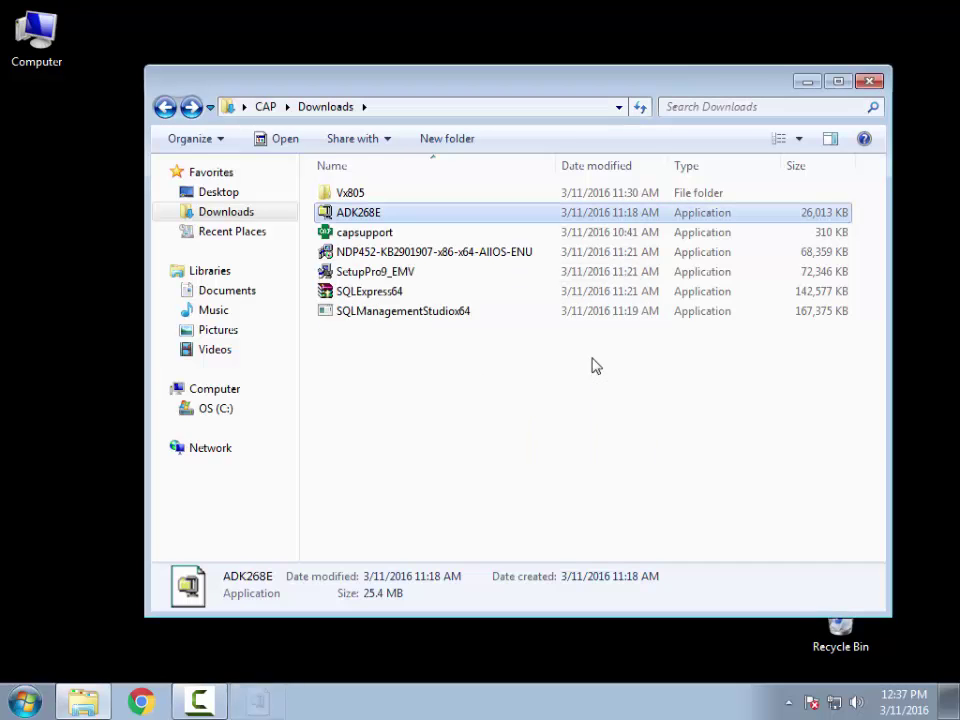
Open the C:\OPOSADK\V268E\Disk1 folder in Explorer.
left_click(215, 412)
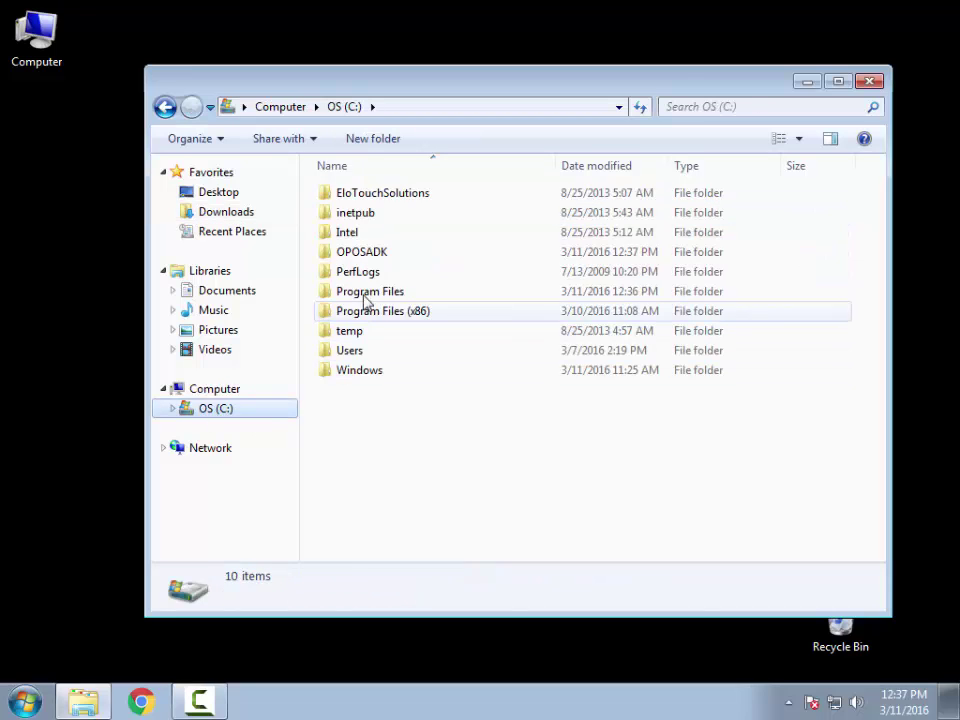
double_click(368, 255)
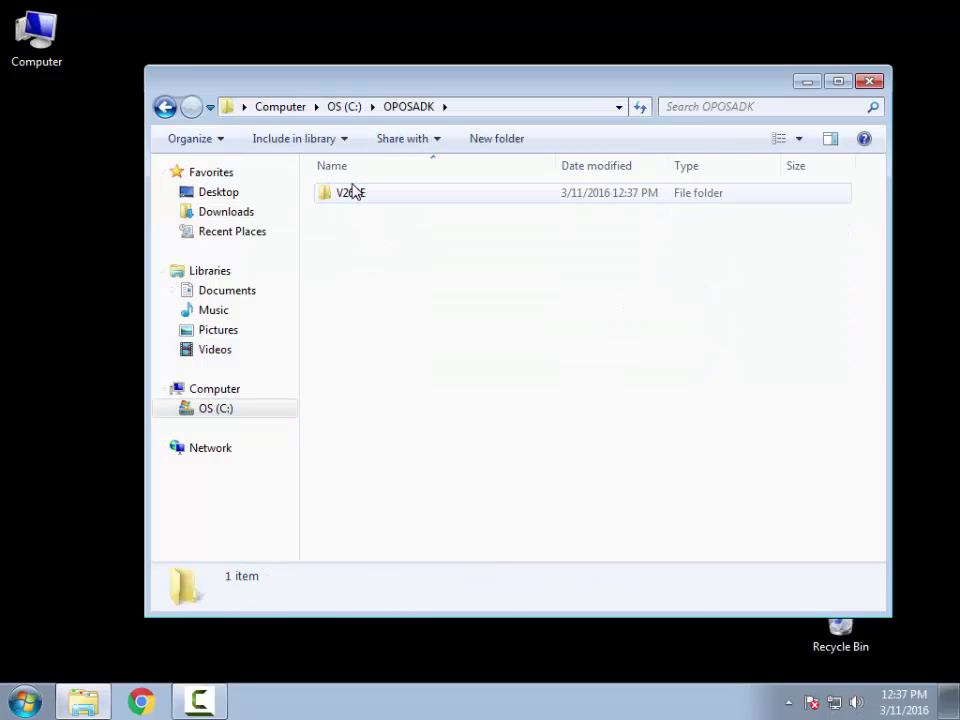
double_click(352, 193)
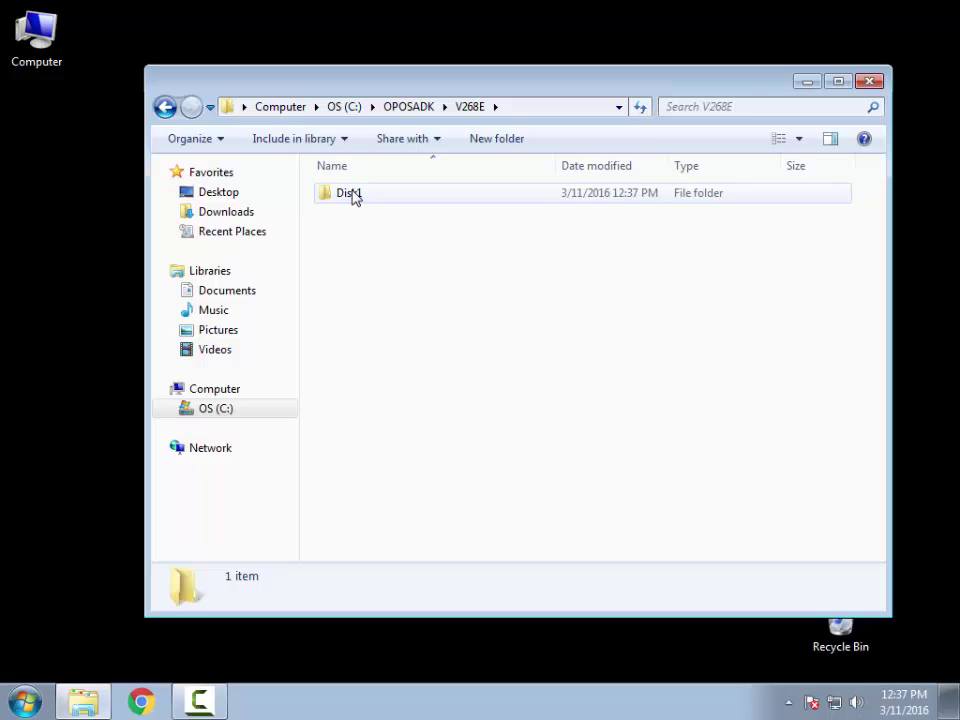
double_click(352, 195)
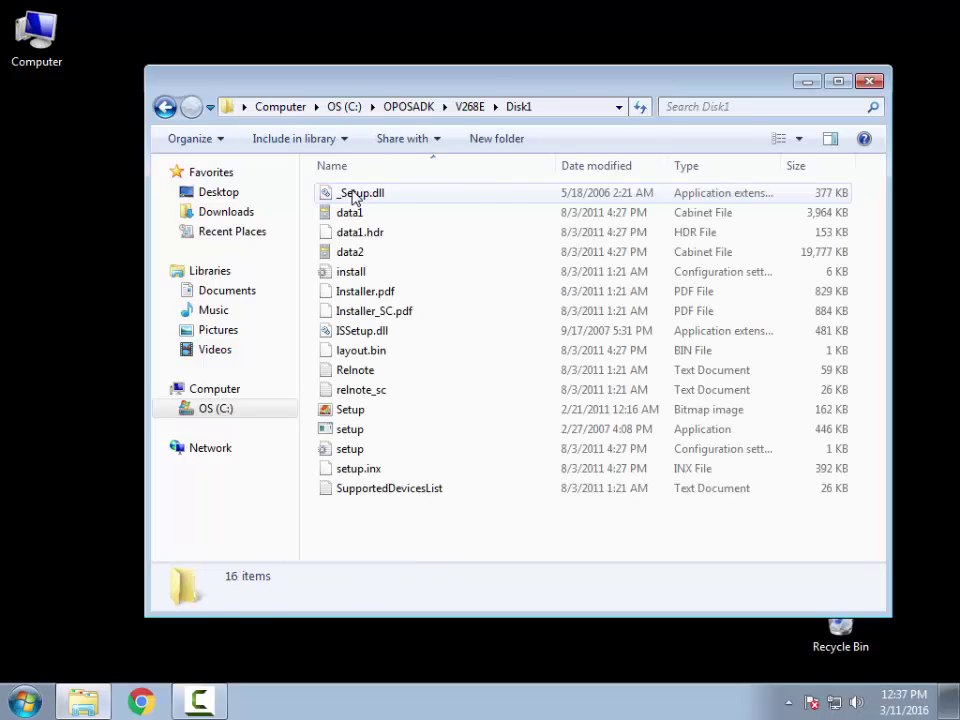
Launch the Disk1 setup in English and accept the OPOS ADK license agreement.
left_click(350, 432)
double_click(352, 438)
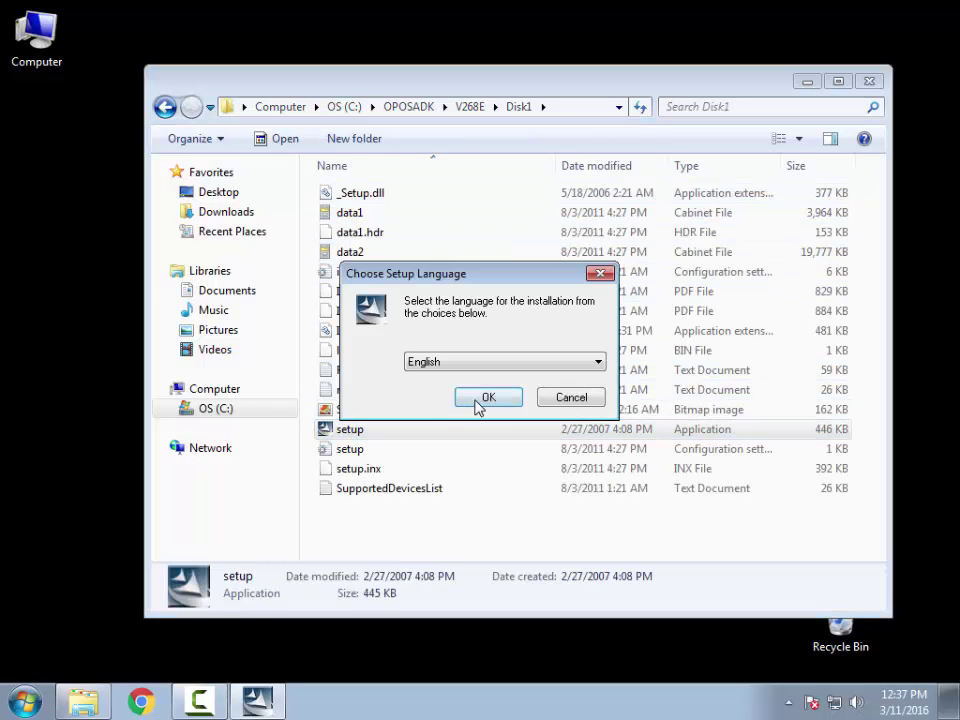
left_click(484, 398)
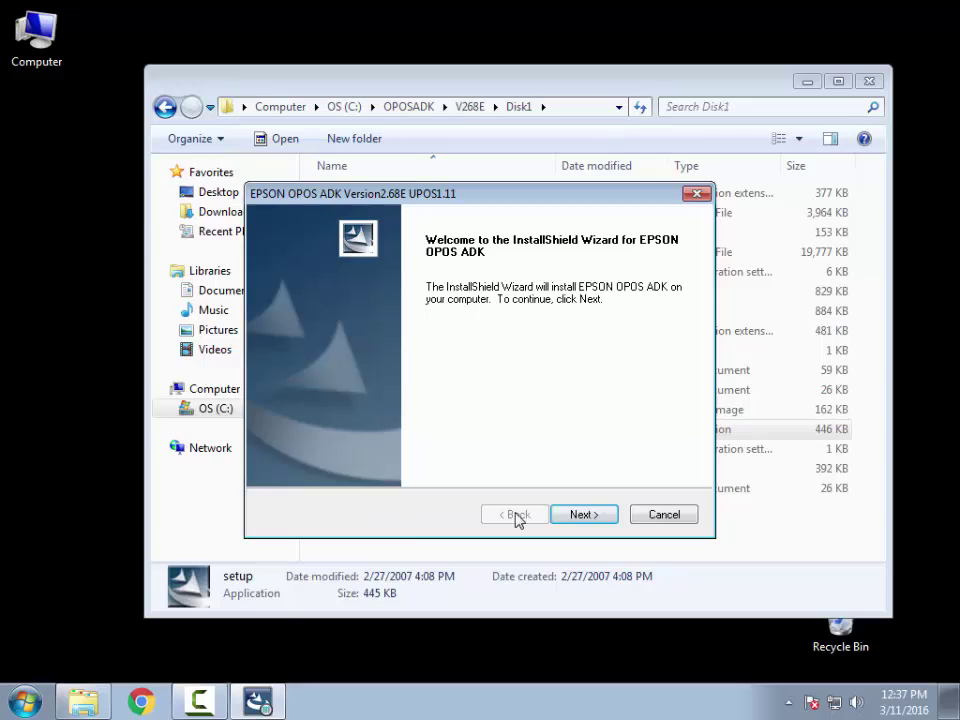
left_click(562, 520)
left_click(368, 446)
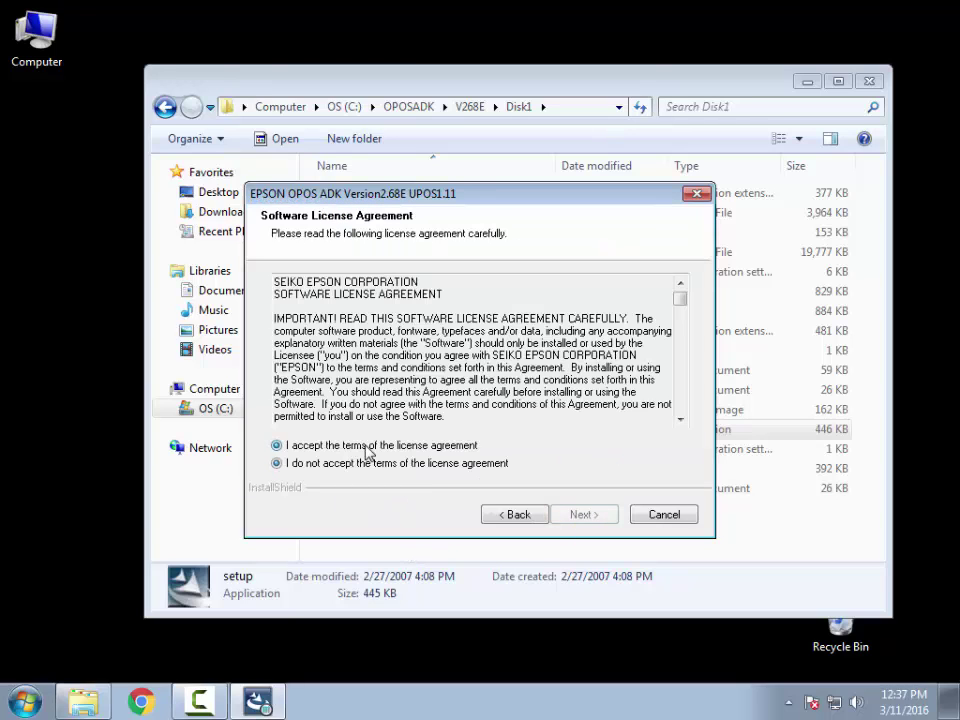
left_click(598, 514)
left_click(590, 516)
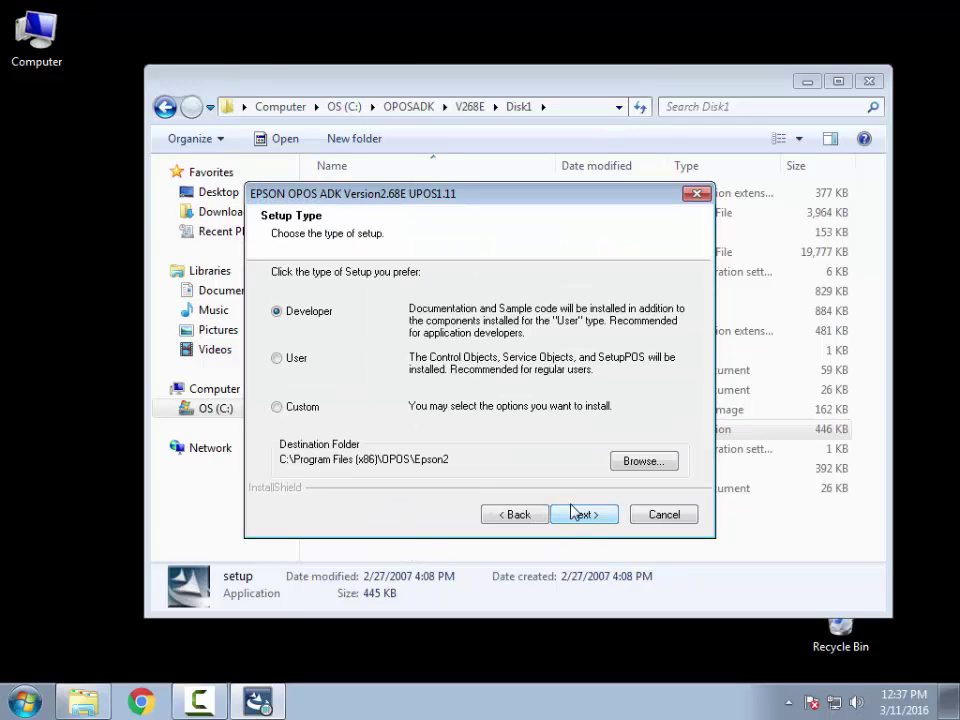
Install as User setup with USB port support, finishing without the release notes.
left_click(294, 358)
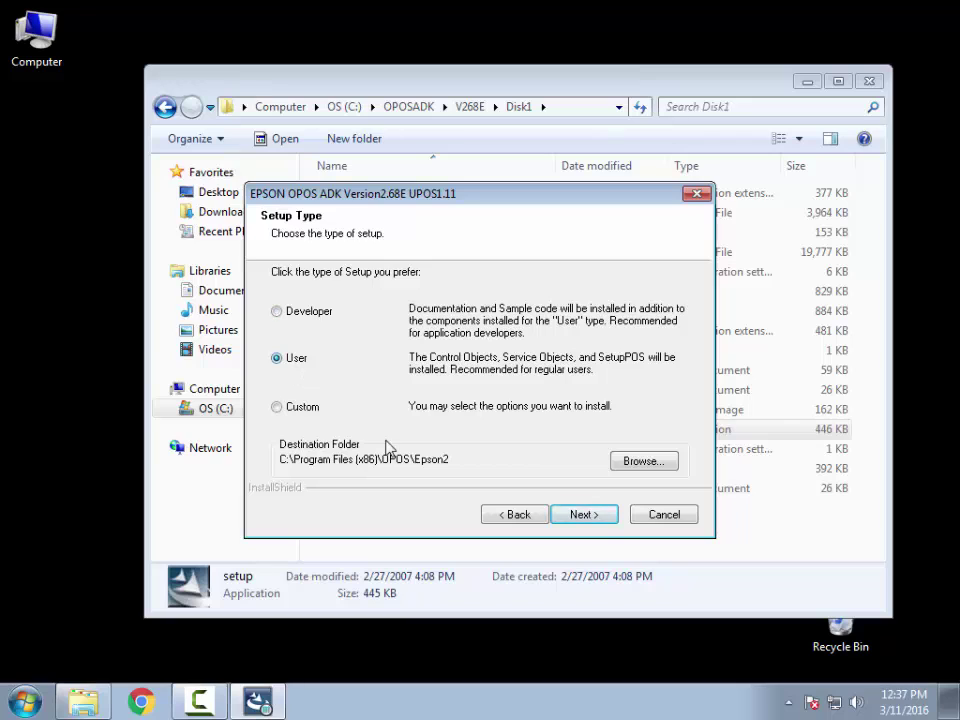
left_click(602, 518)
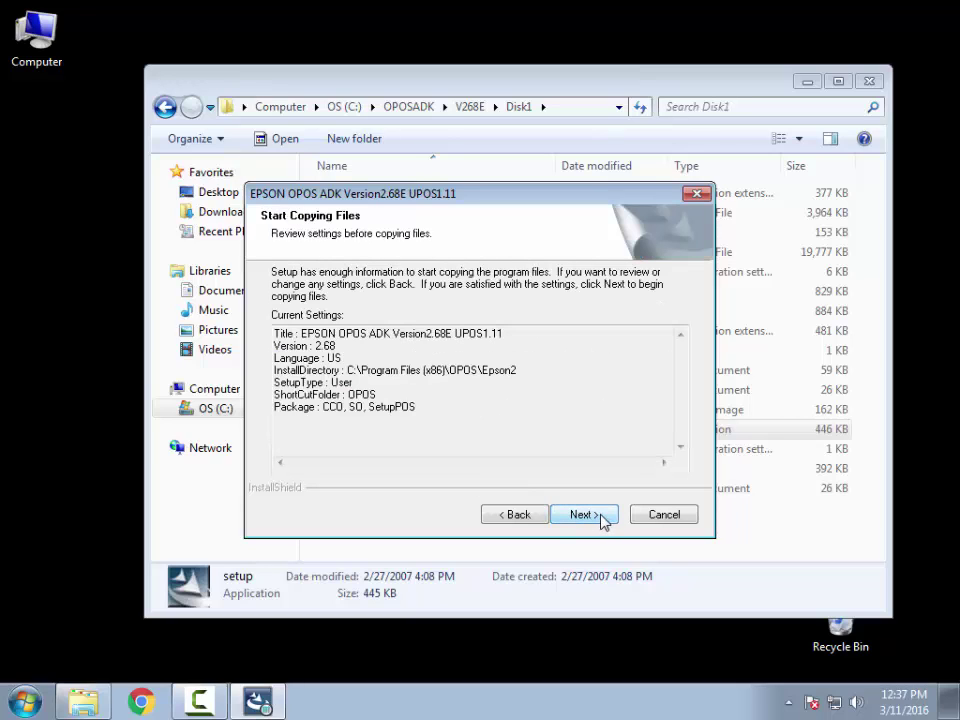
left_click(602, 516)
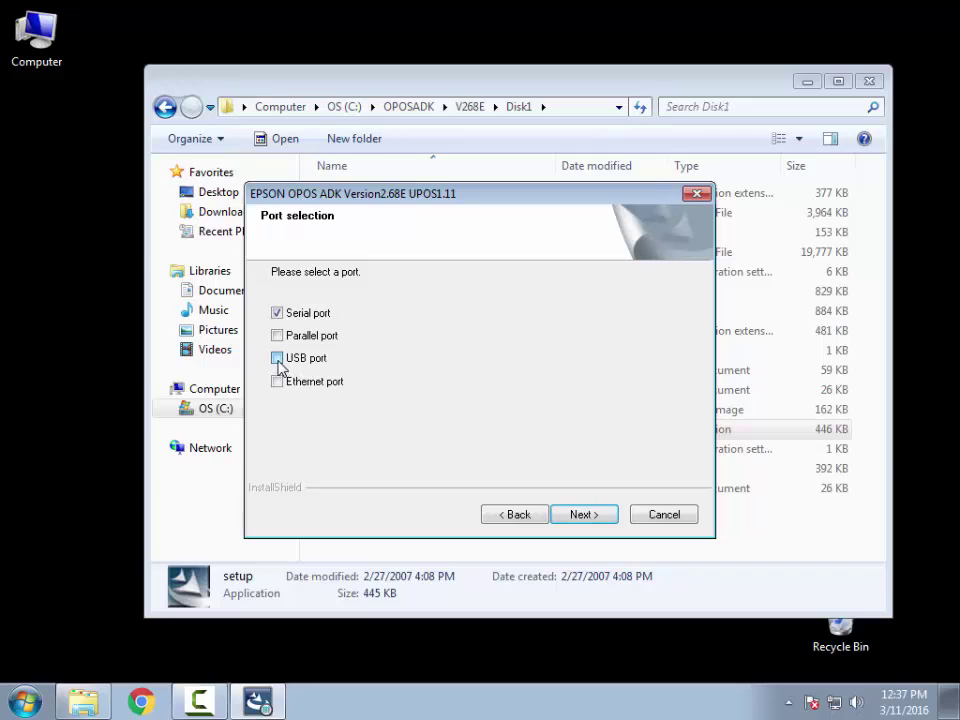
left_click(278, 359)
left_click(578, 516)
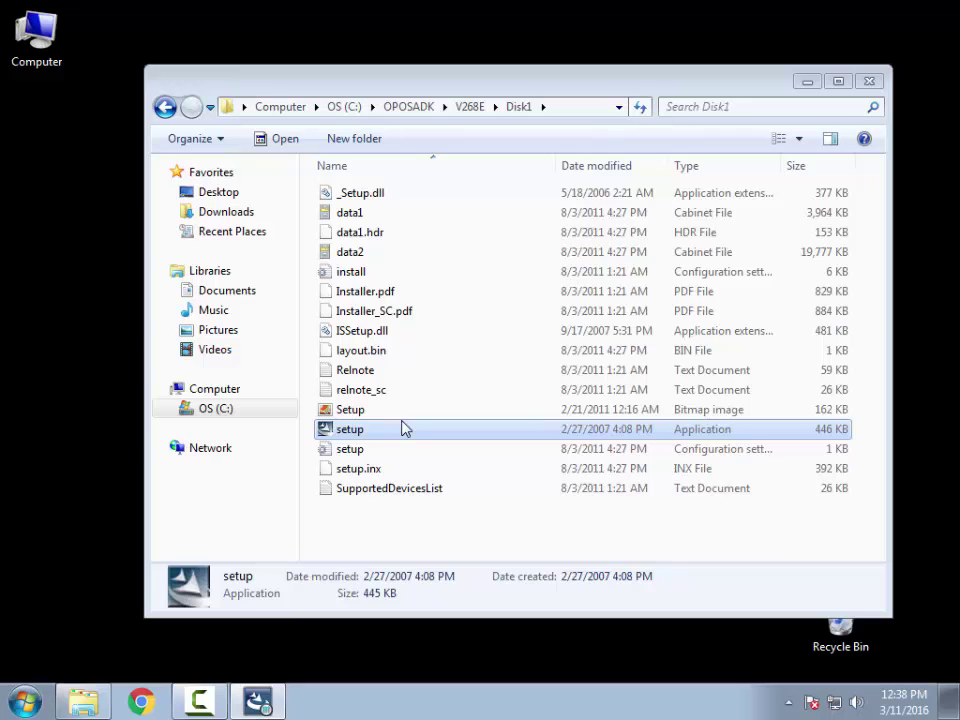
left_click(417, 331)
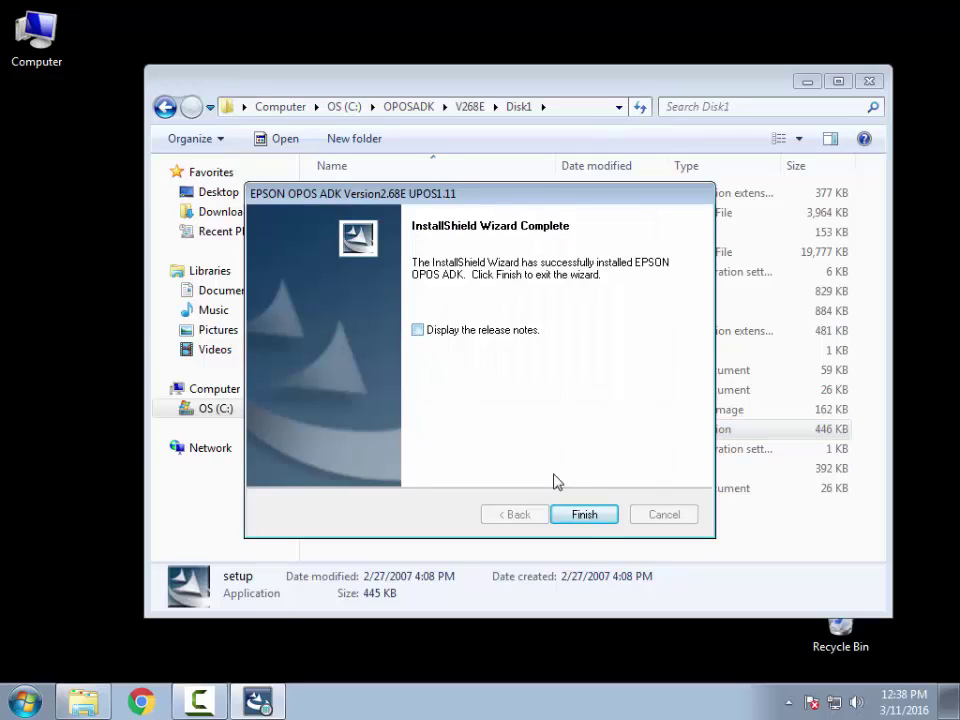
left_click(585, 516)
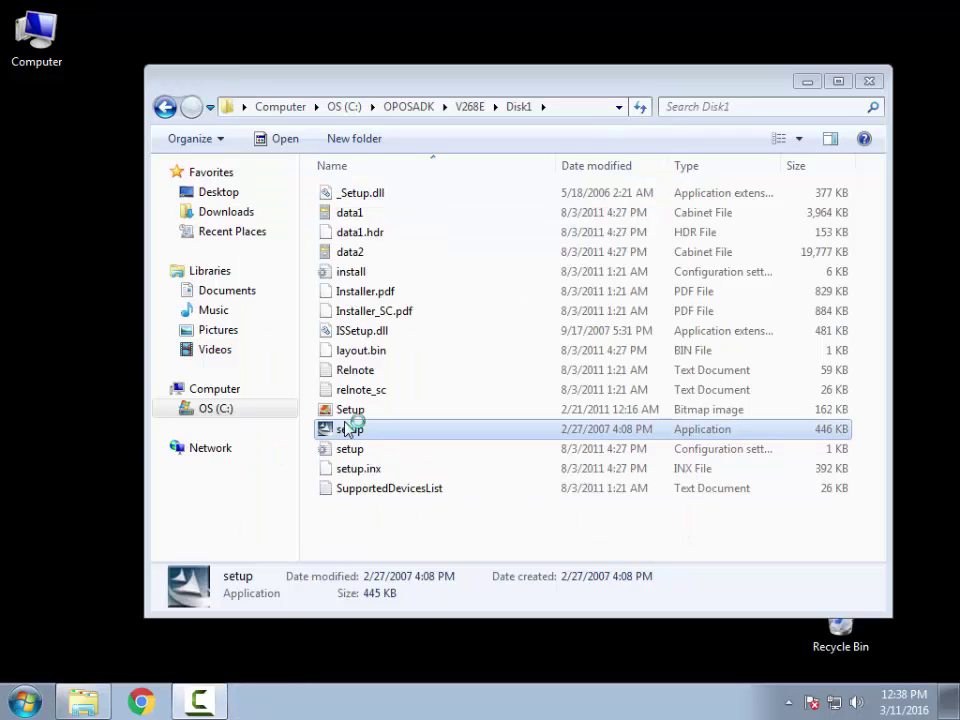
Add a new POSPrinter device, choosing the TM-T88V model.
left_click(198, 216)
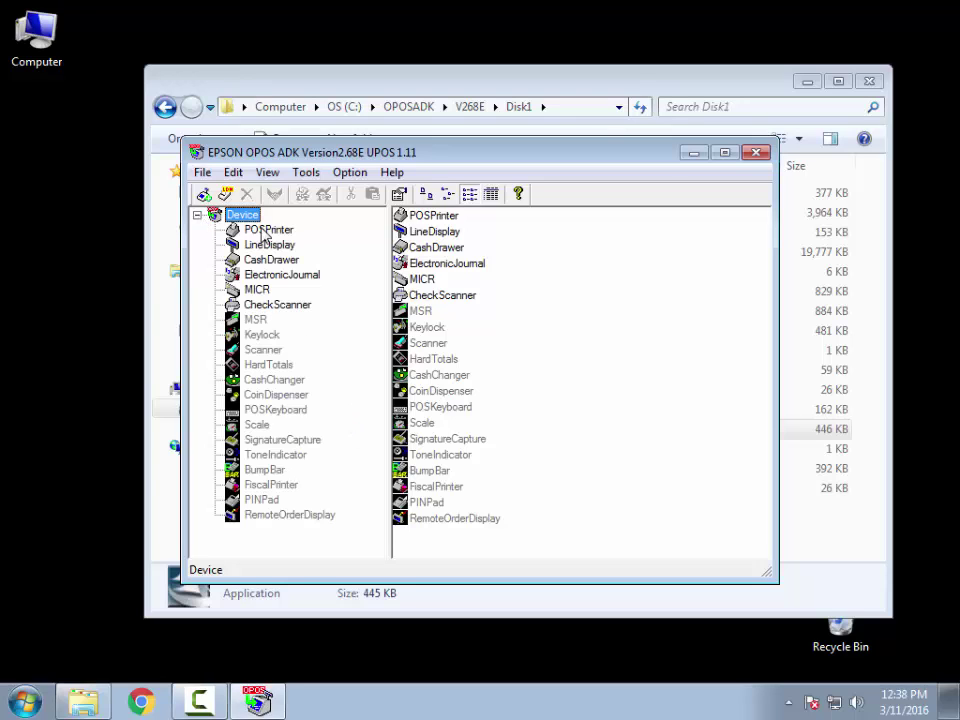
left_click(262, 230)
right_click(268, 236)
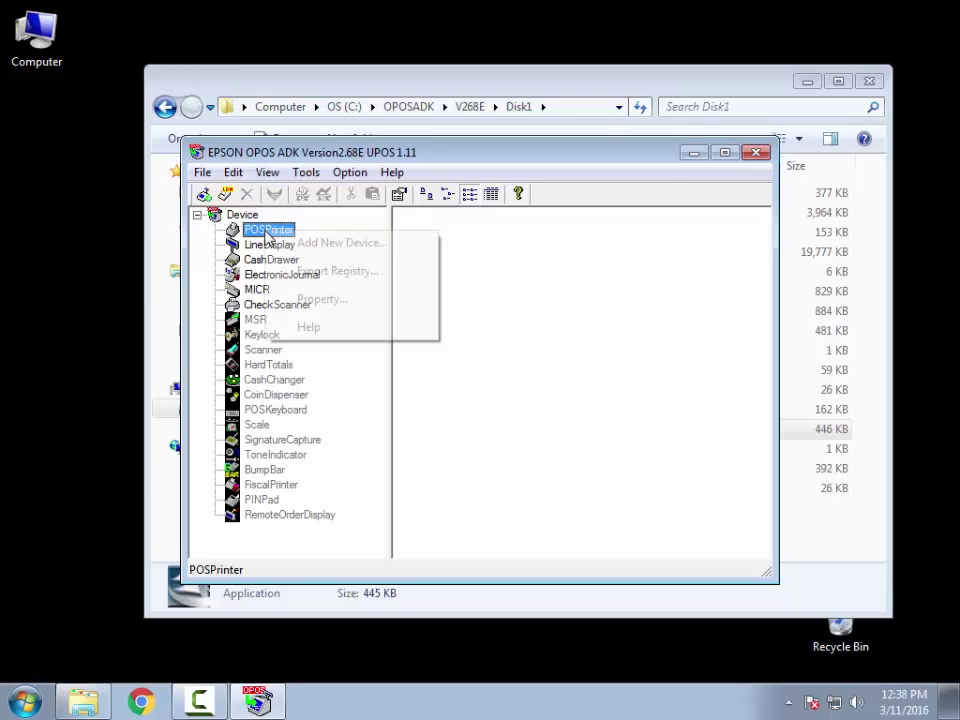
left_click(322, 243)
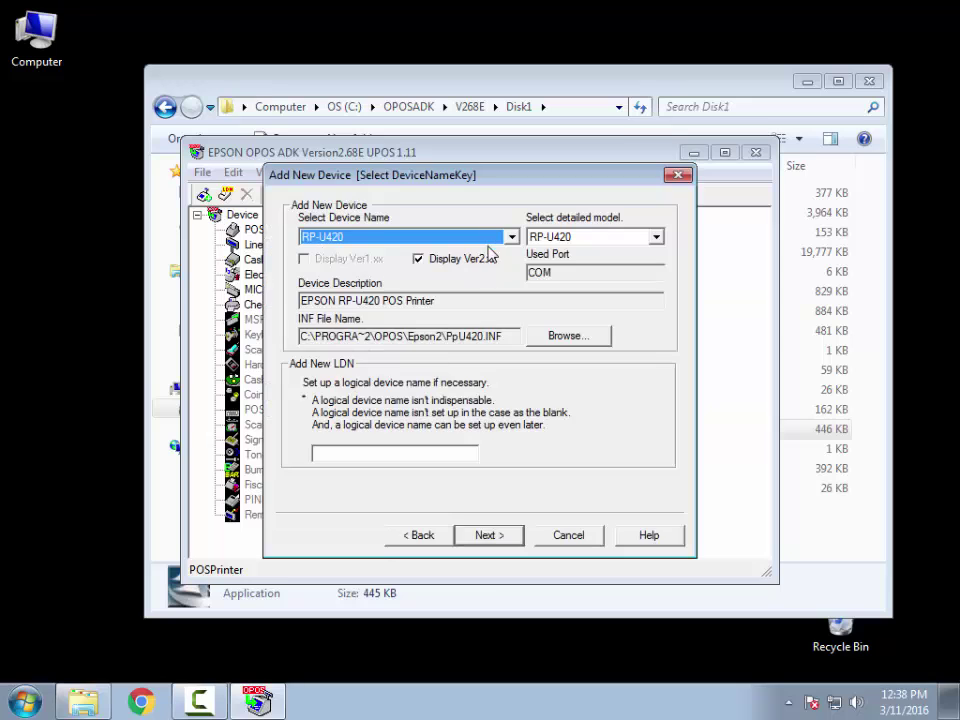
left_click(511, 237)
left_click_drag(518, 268, 516, 334)
left_click(397, 375)
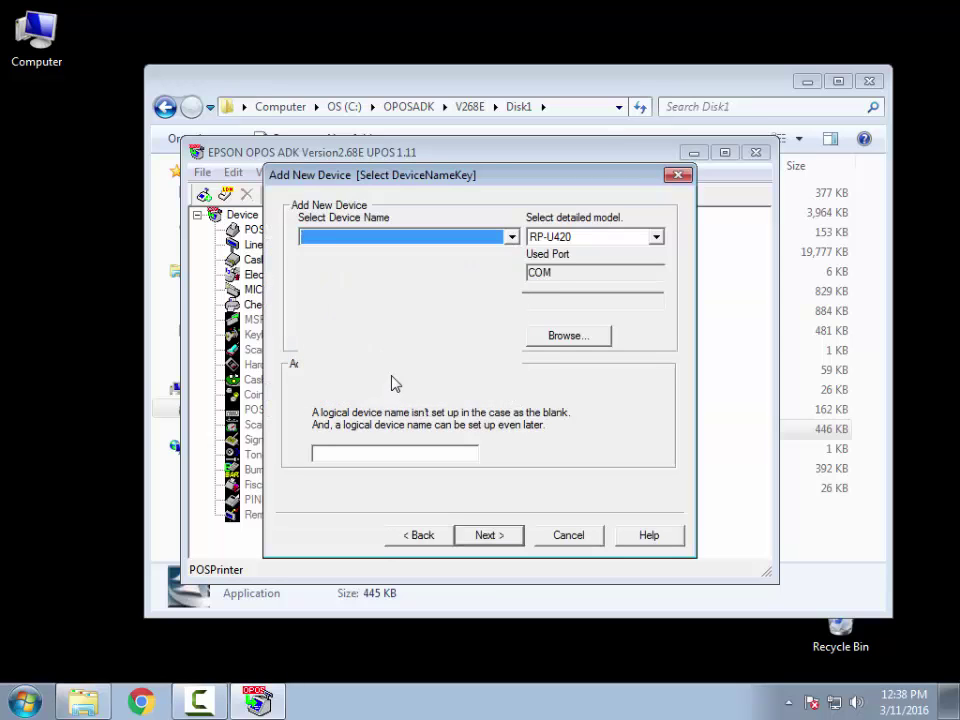
left_click(506, 538)
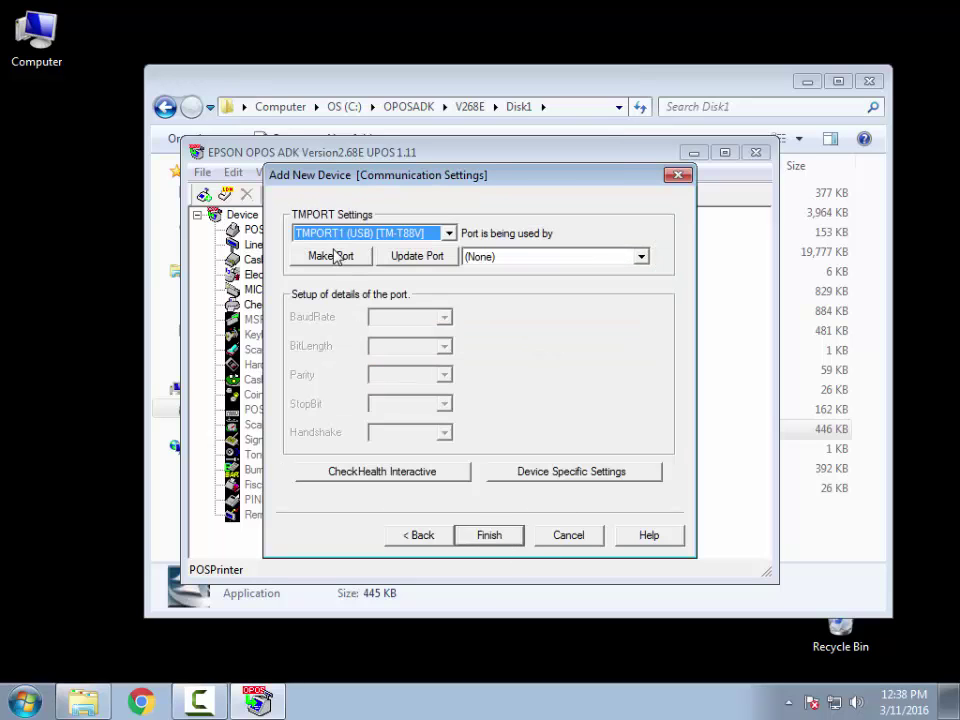
Run the TM-T88V interactive CheckHealth, confirm OPOS_SUCCESS, and finish adding the printer.
left_click(388, 474)
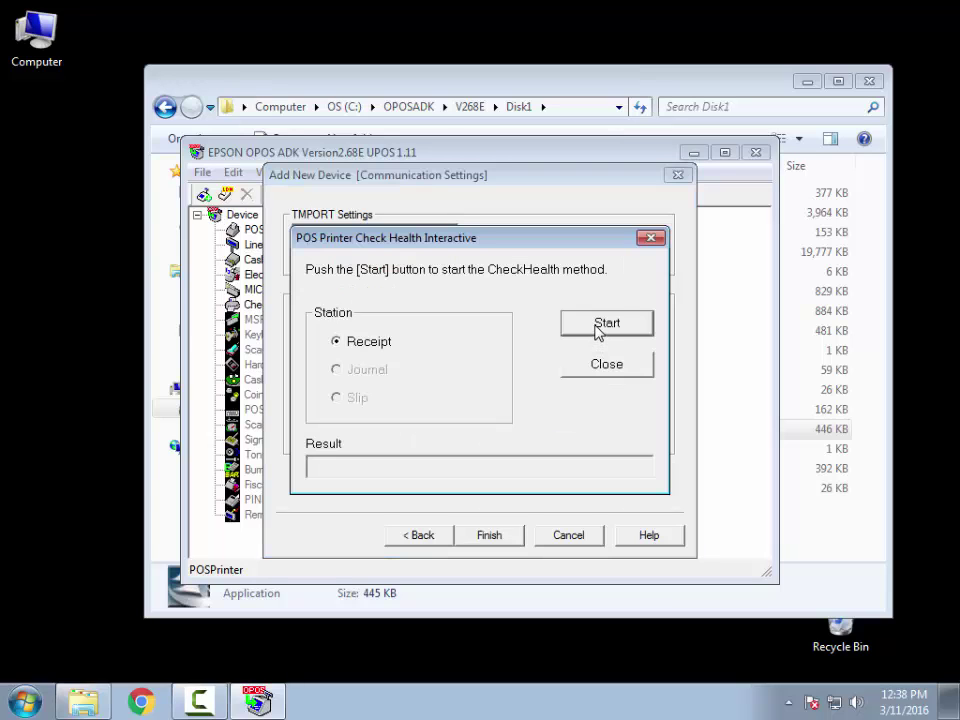
left_click(596, 326)
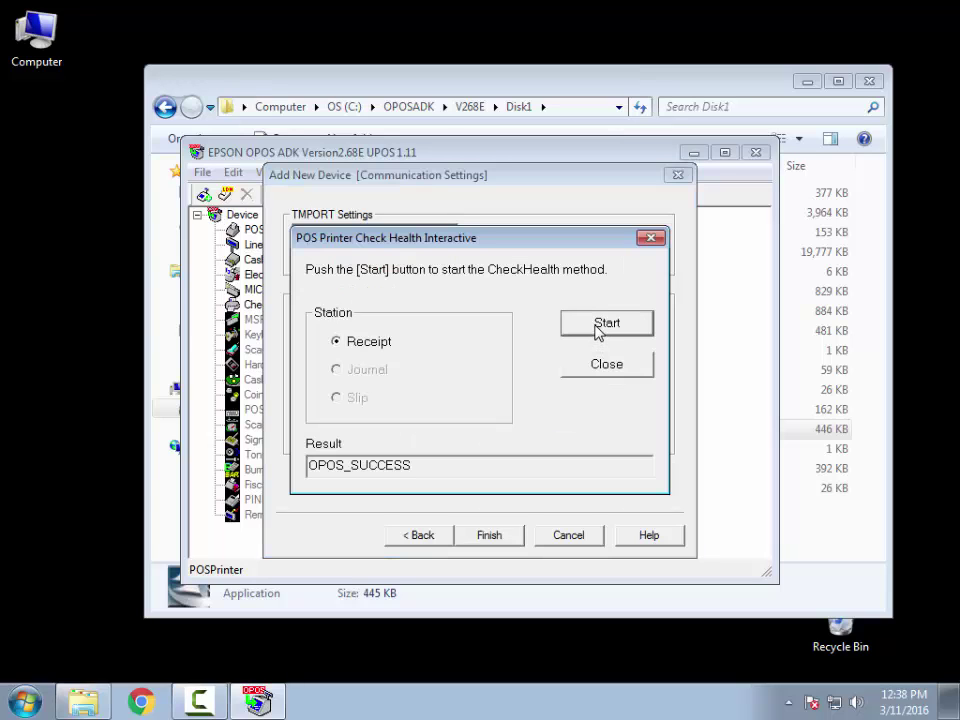
left_click_drag(416, 467, 300, 465)
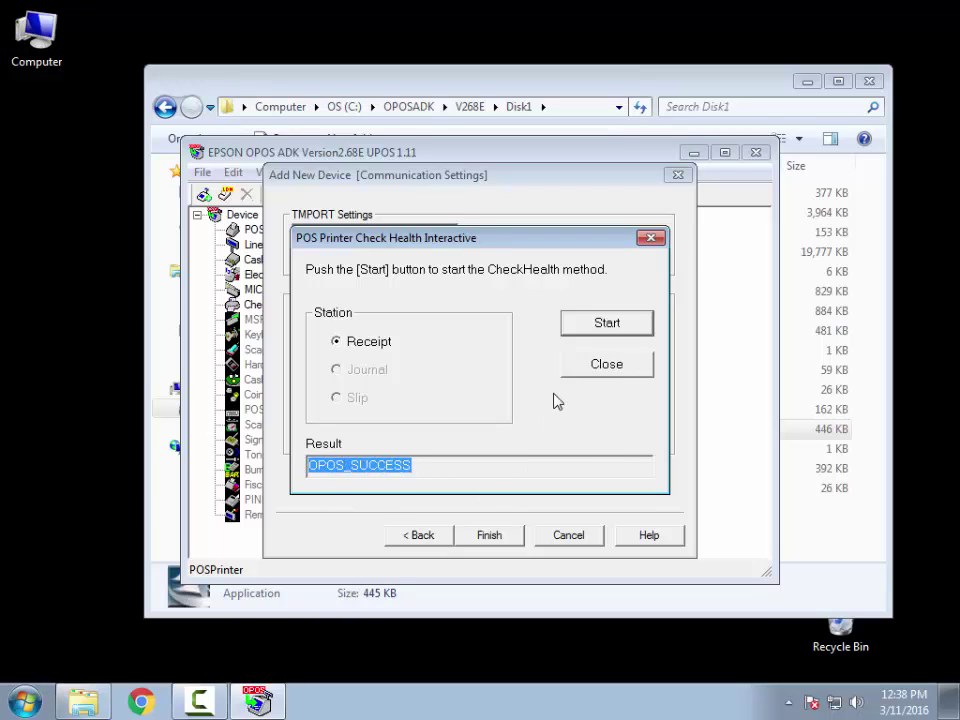
left_click(598, 364)
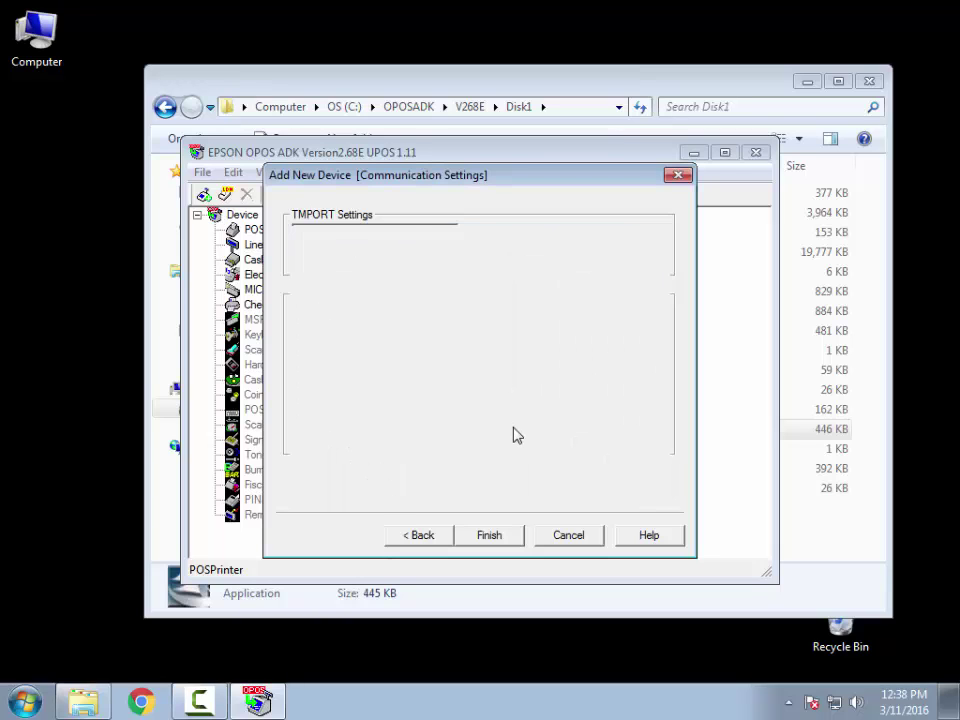
left_click(574, 424)
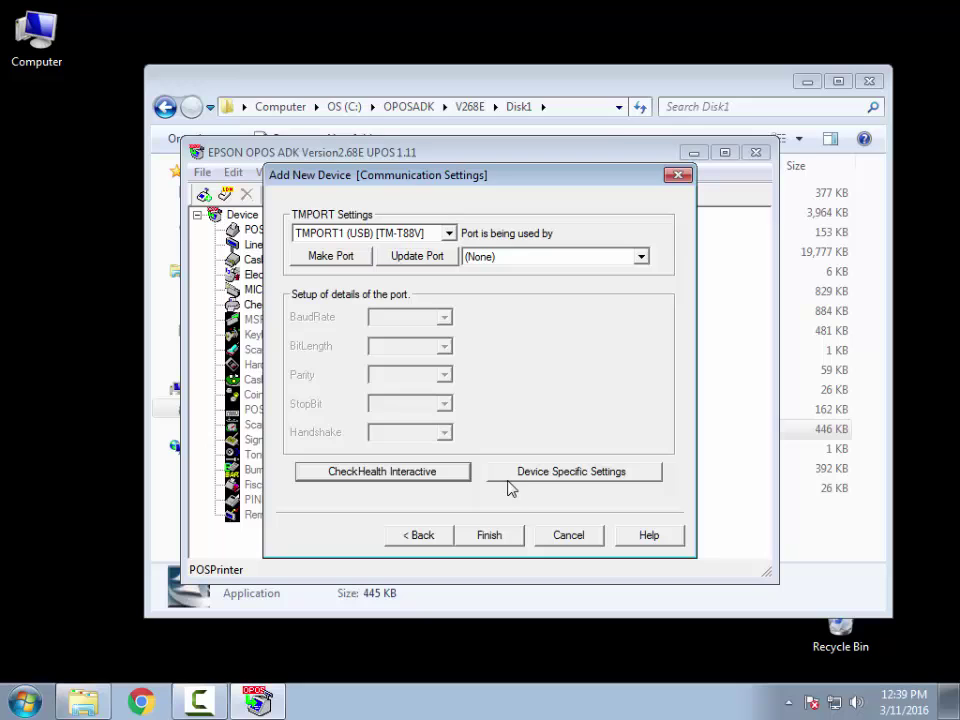
left_click(497, 540)
Add a new CashDrawer device: Standard, detailed model StandardU.
left_click(276, 261)
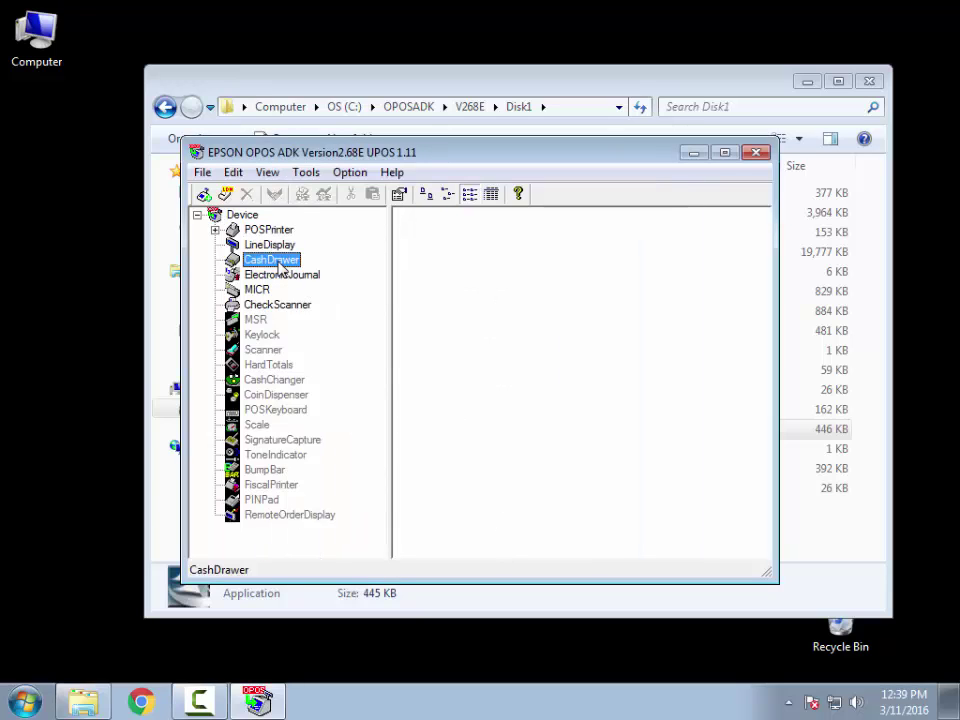
right_click(300, 257)
left_click(318, 273)
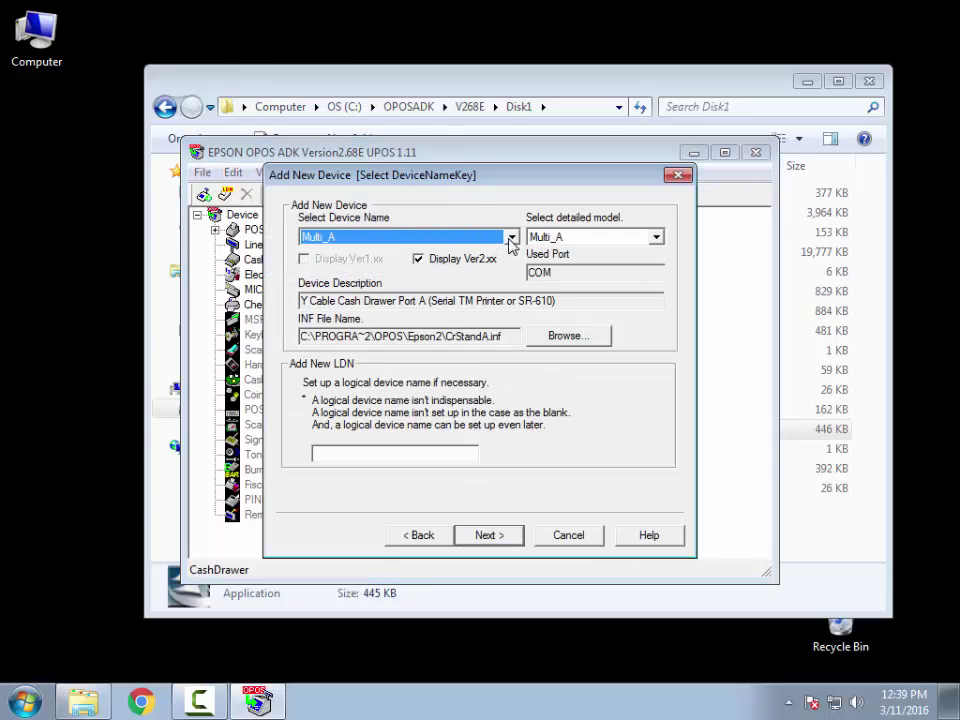
left_click(510, 237)
left_click(388, 280)
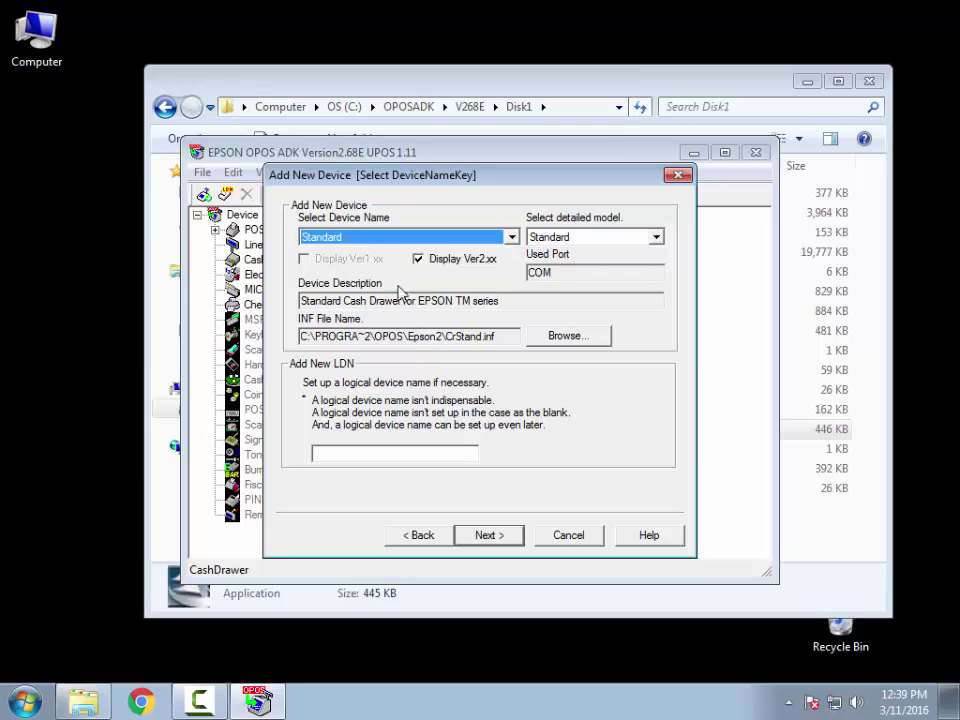
left_click(657, 237)
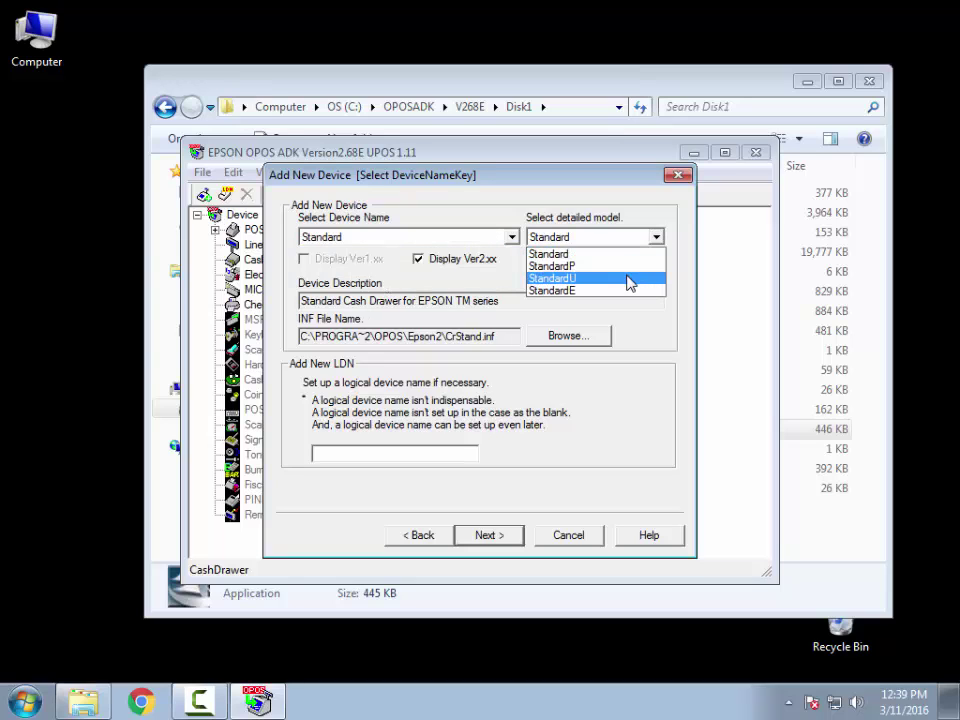
left_click(630, 279)
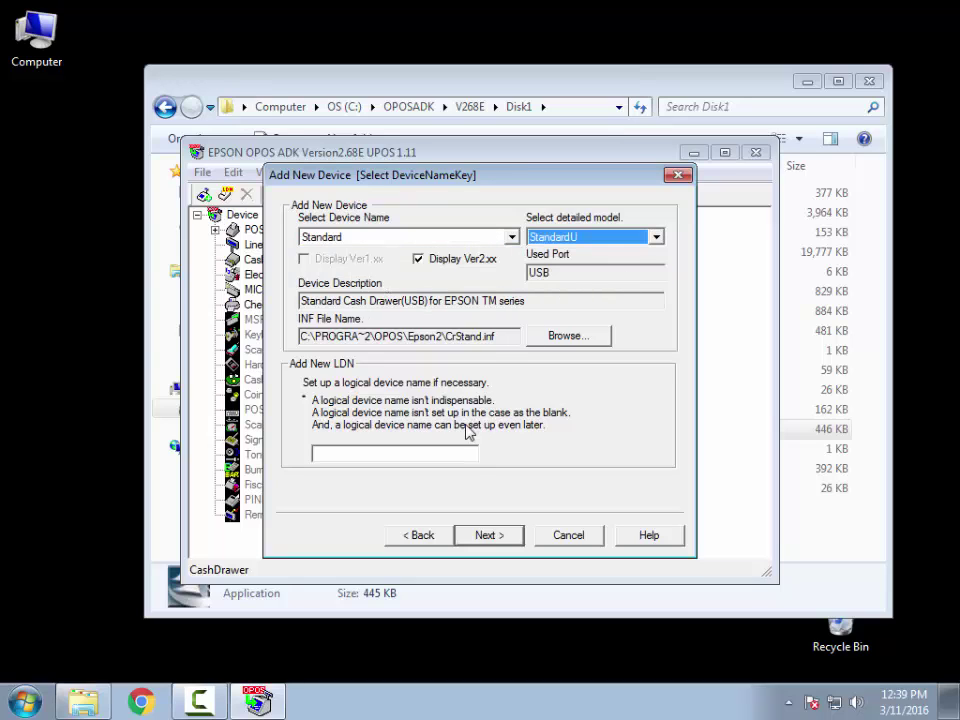
left_click(490, 536)
Set the cash drawer's connection type to POSPrinter\TM-T88V.
left_click(561, 345)
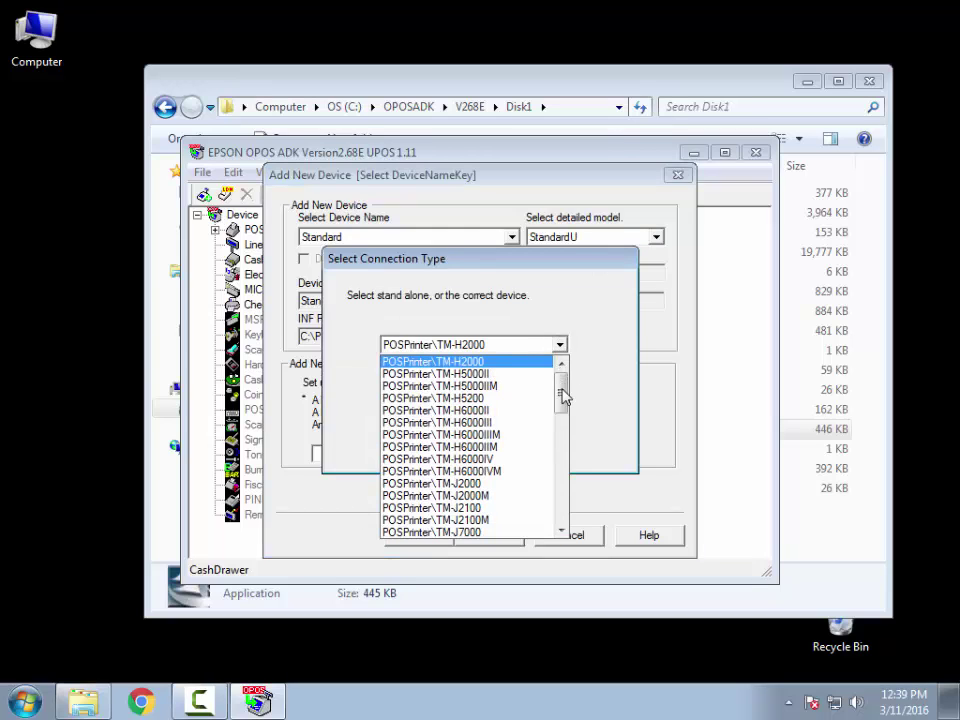
left_click_drag(561, 392, 562, 466)
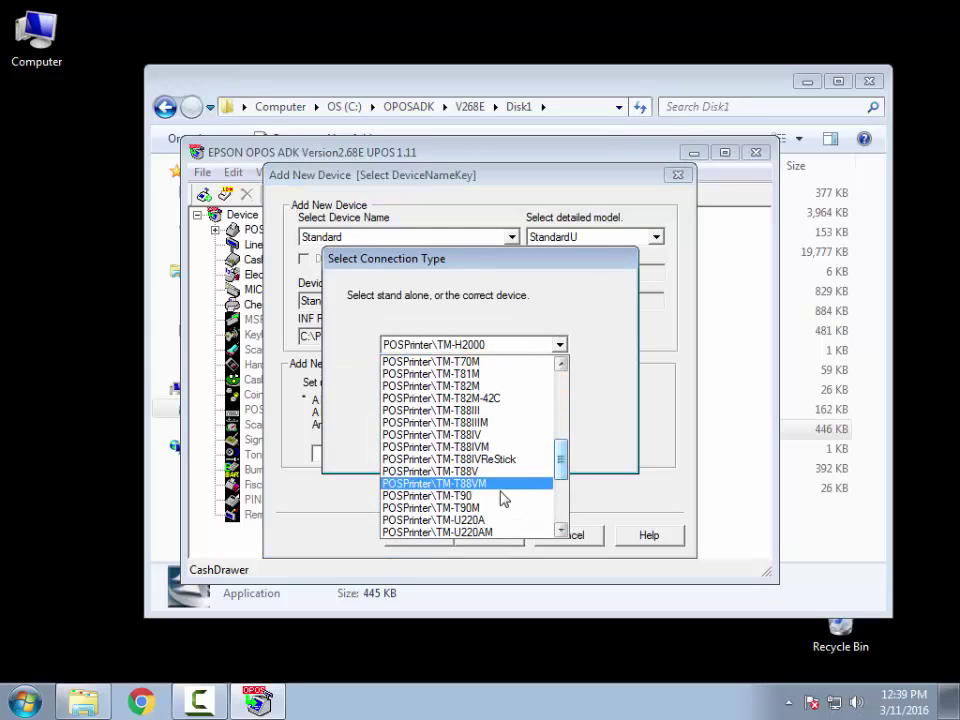
left_click(540, 471)
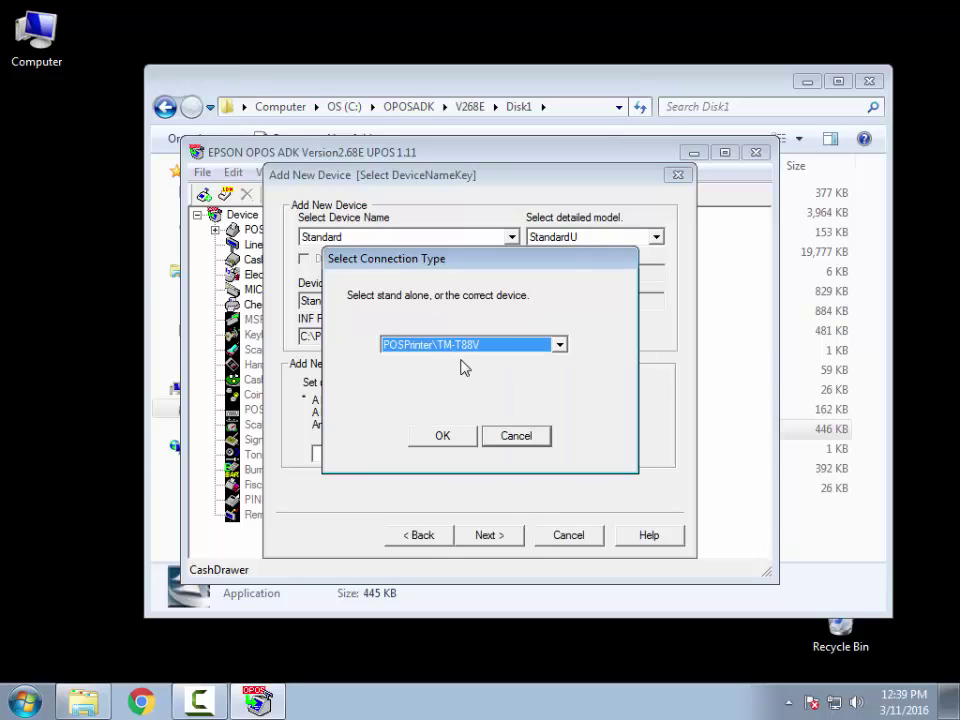
left_click(450, 442)
left_click(489, 535)
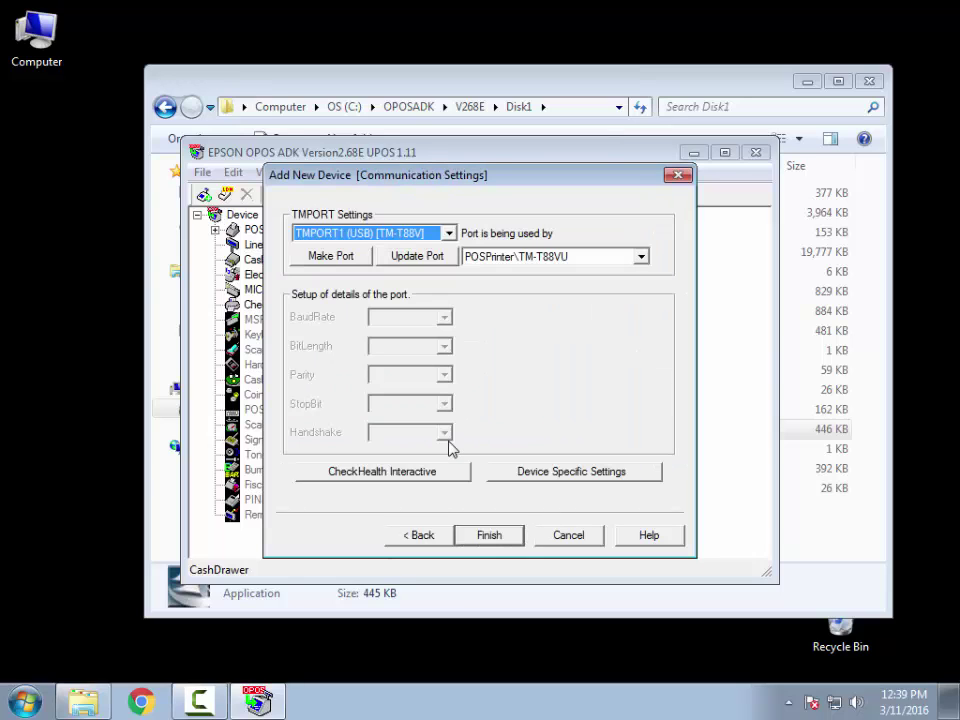
Run the drawer's interactive CheckHealth, finish, and accept the registry port-setting correction.
left_click(375, 474)
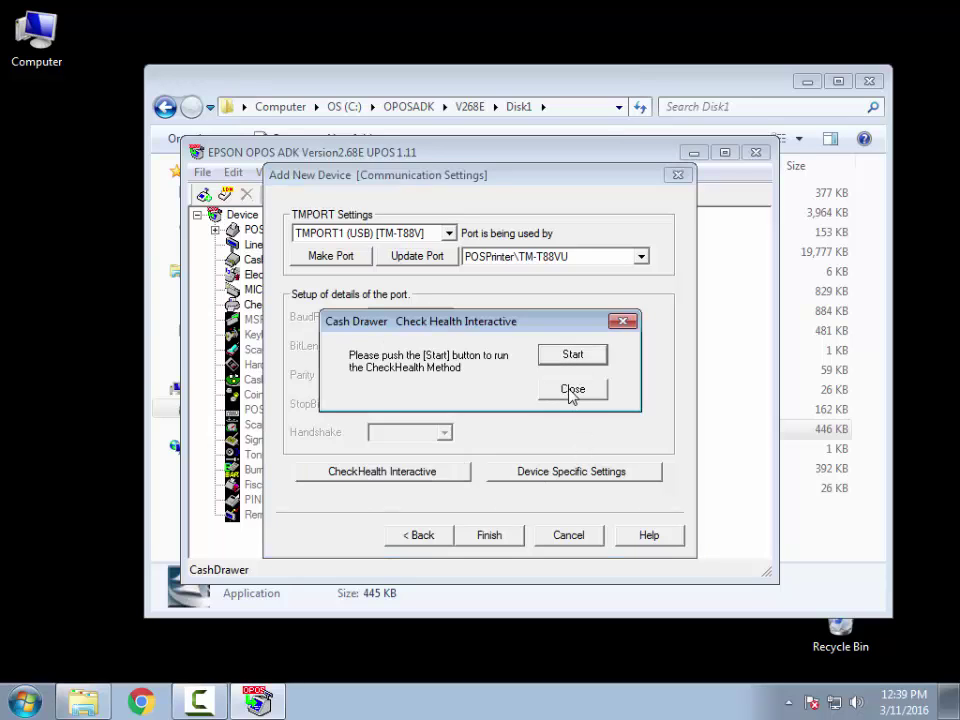
left_click(572, 391)
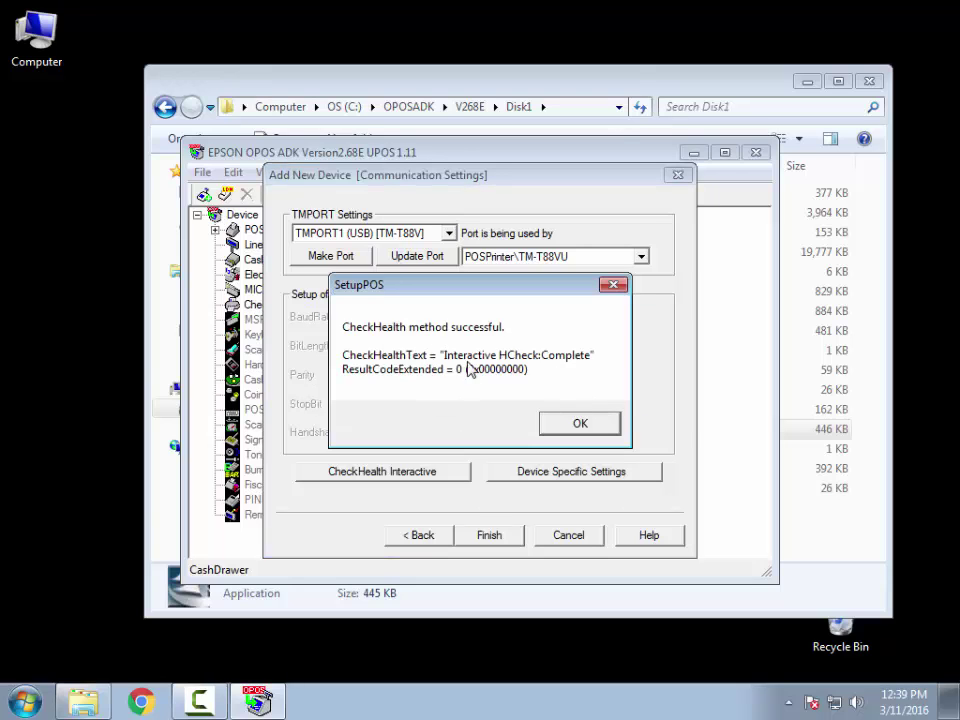
left_click(580, 424)
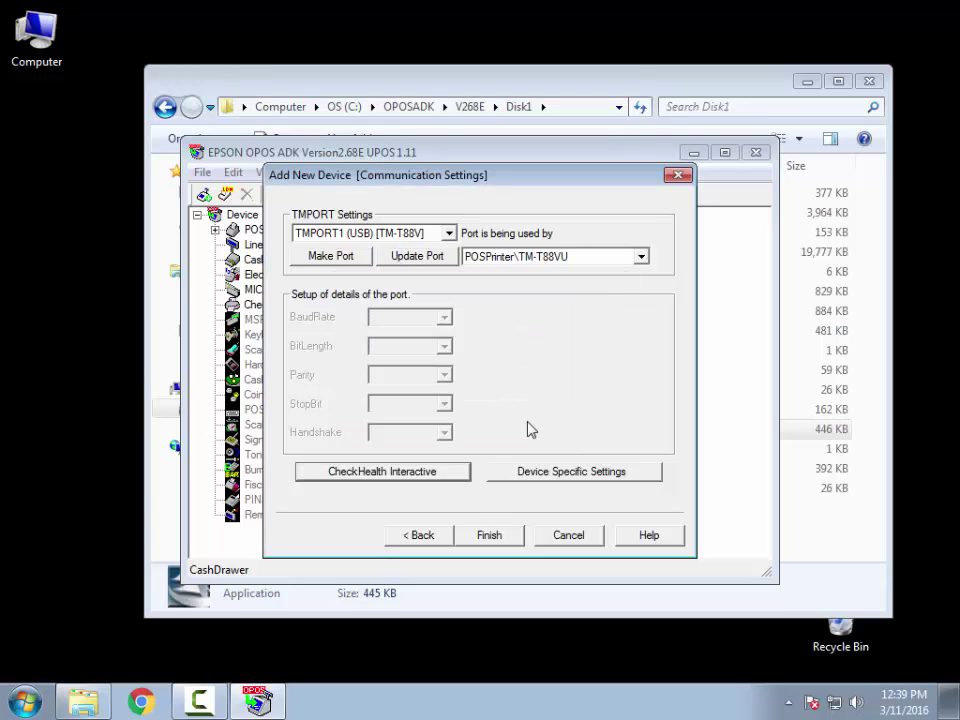
left_click(489, 535)
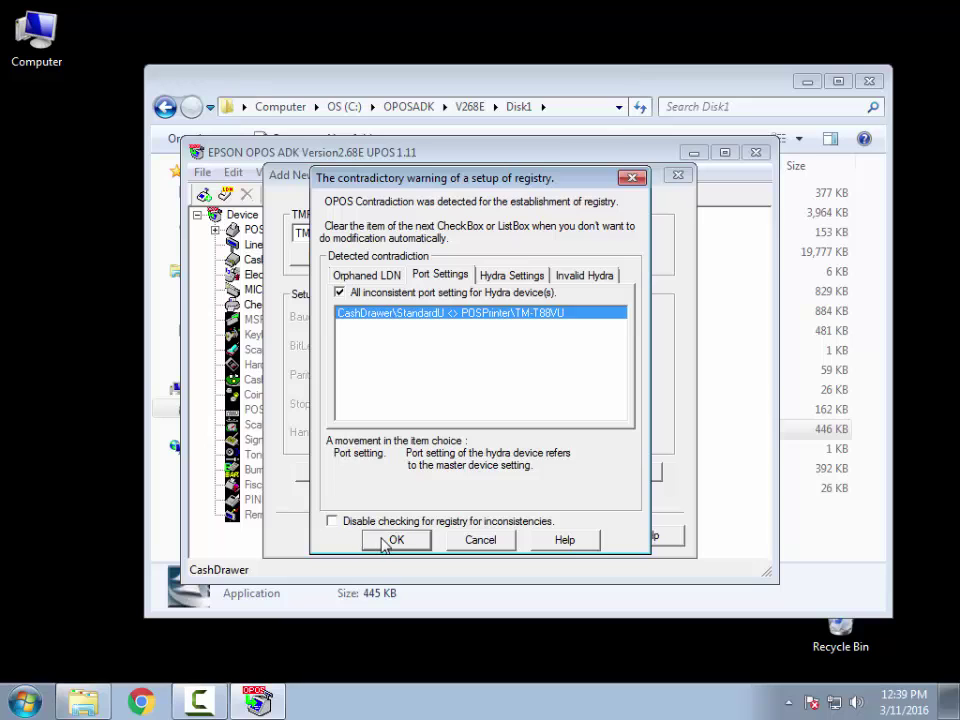
left_click(389, 539)
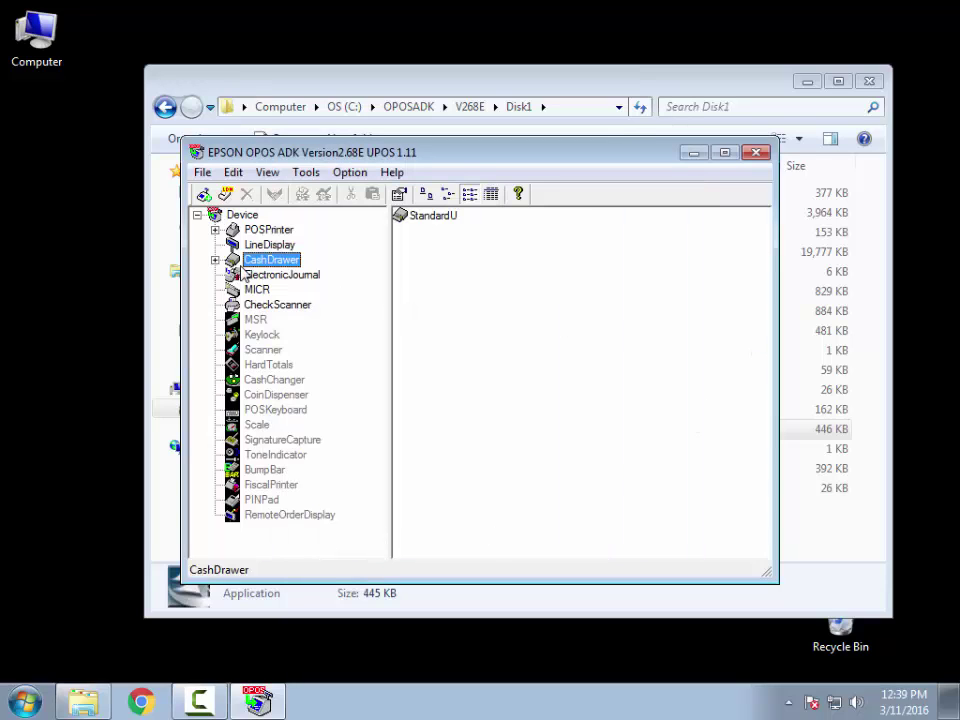
Verify the StandardU and TM-T88VU devices, close OPOS ADK, and open the Downloads folder.
left_click(214, 259)
left_click(214, 229)
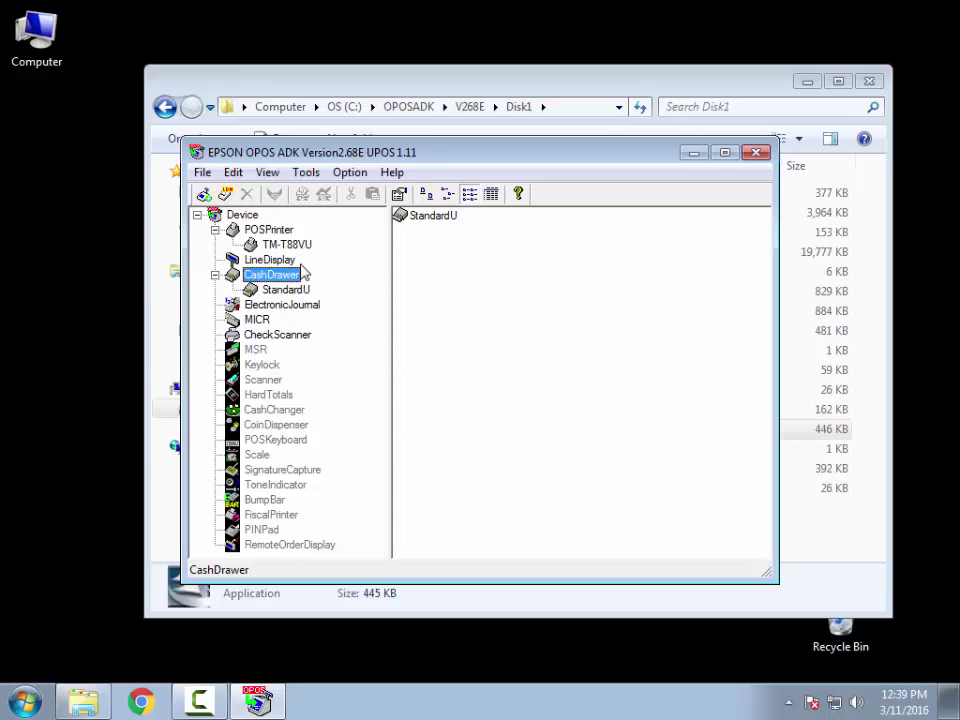
left_click(756, 154)
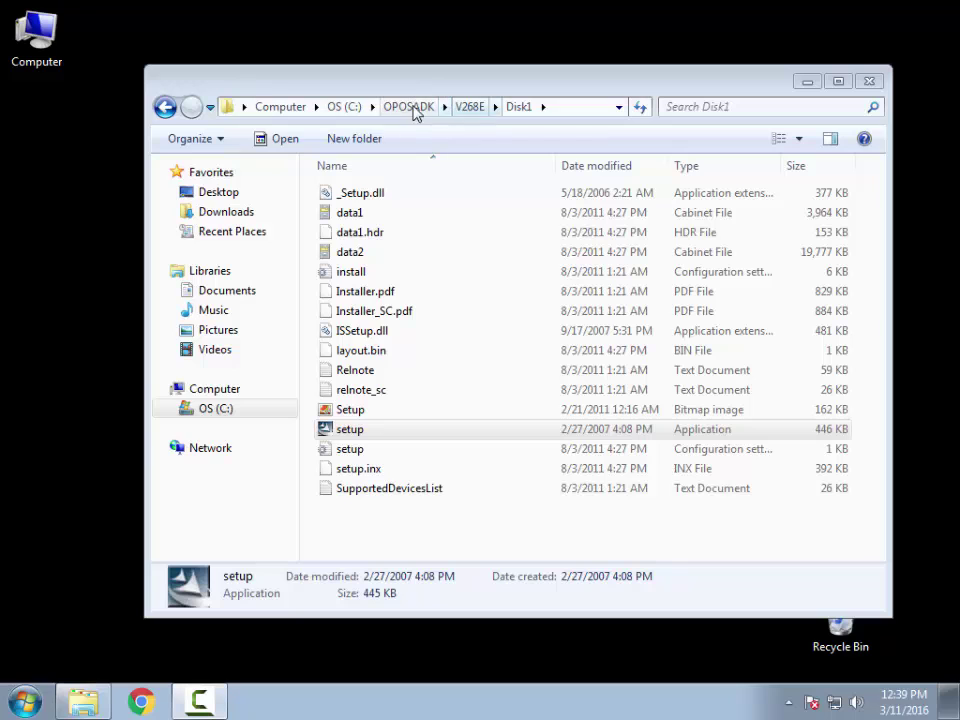
left_click(344, 107)
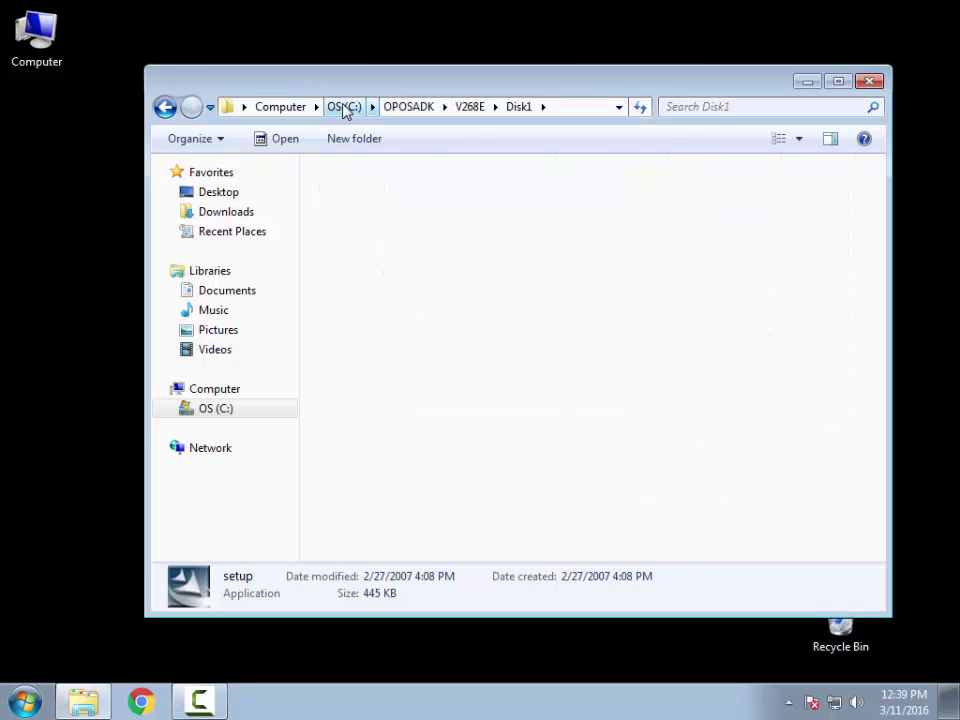
left_click(222, 212)
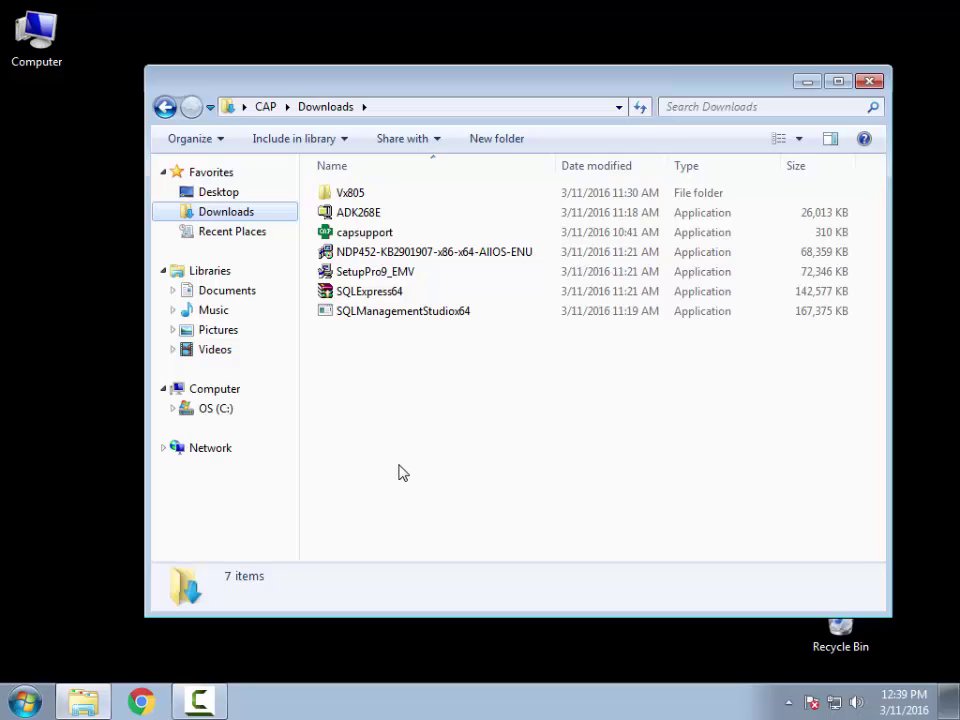
Check TM-T88V and VX 805 Terminal (COM9) in Devices and Printers, then close it.
left_click(24, 701)
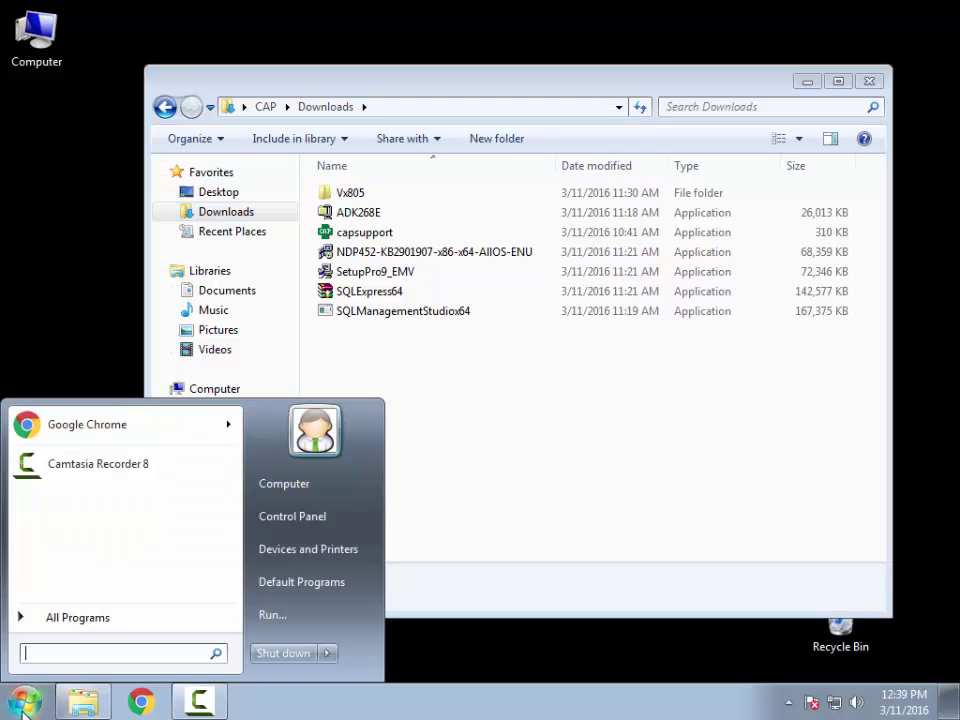
left_click(309, 562)
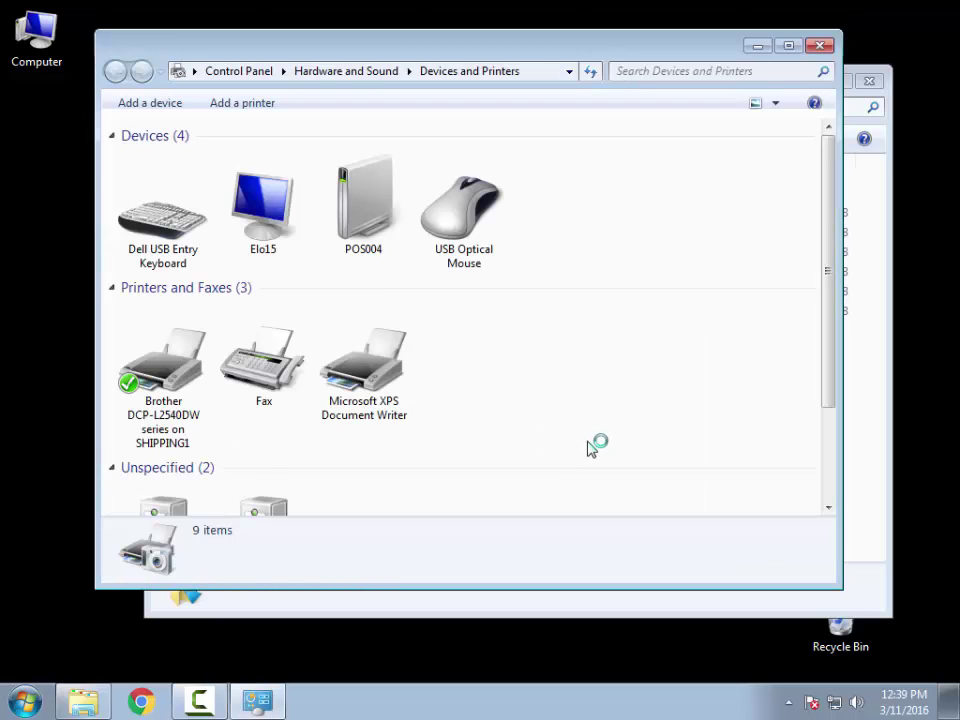
scroll(590, 446, "down", 2)
left_click(181, 471)
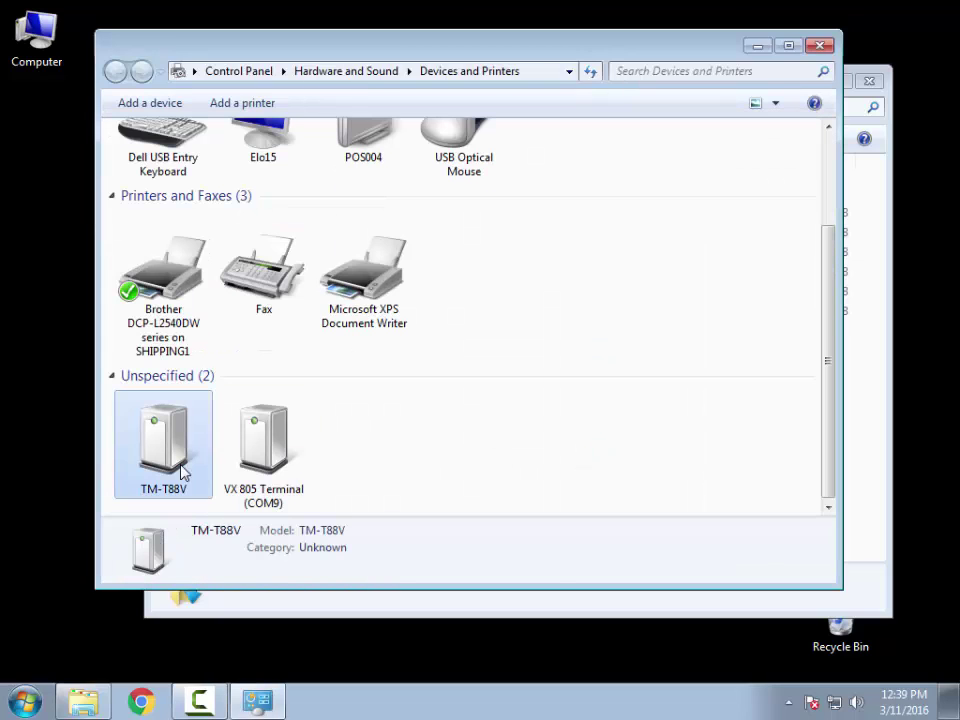
left_click(285, 455)
left_click(188, 471)
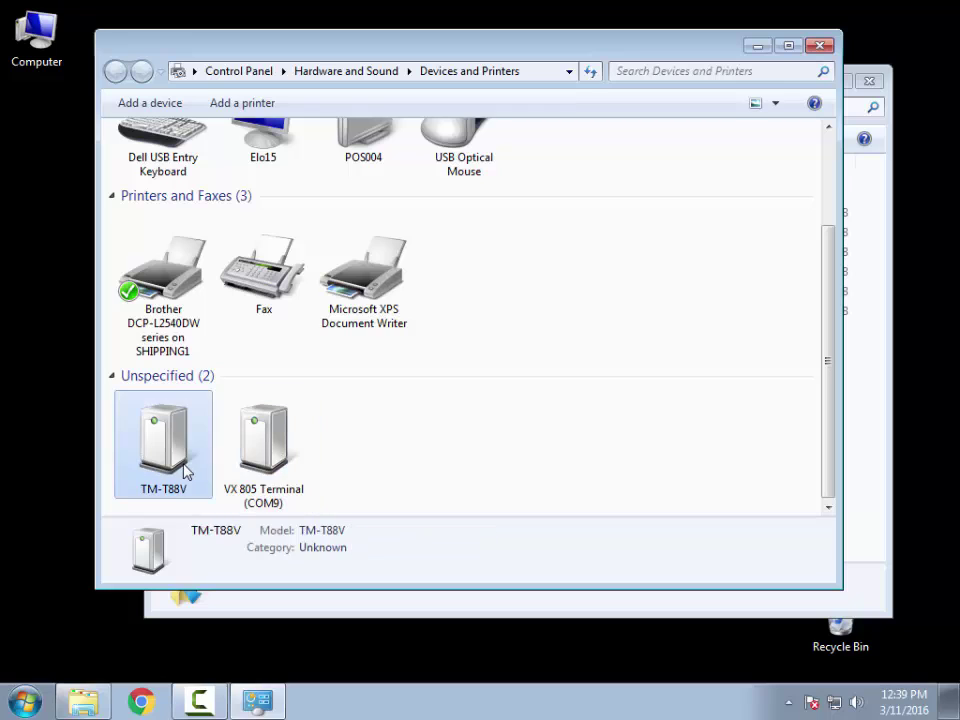
left_click(265, 445)
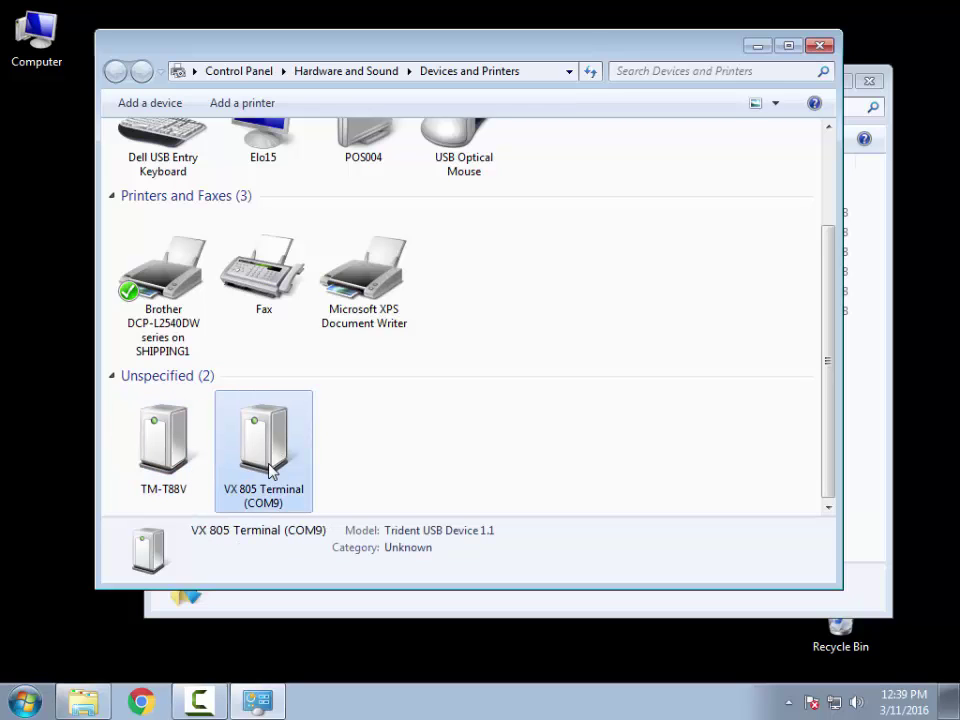
left_click(818, 46)
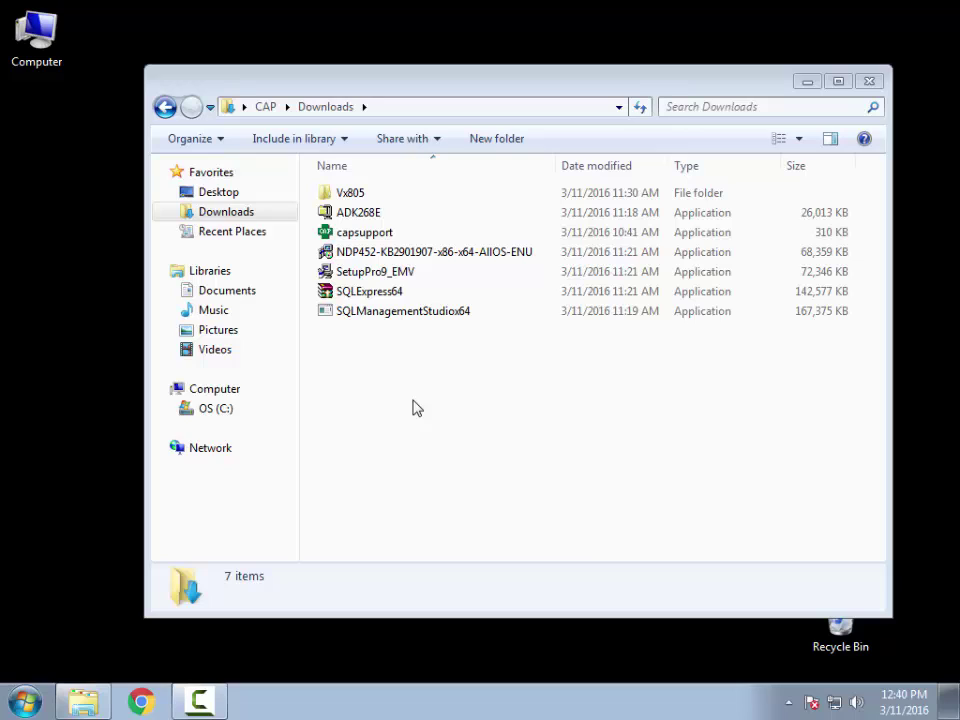
Run the SQLExpress64 (SQL 2008 Express R2) installer, extracting to C:\SQLExpress64.
double_click(370, 292)
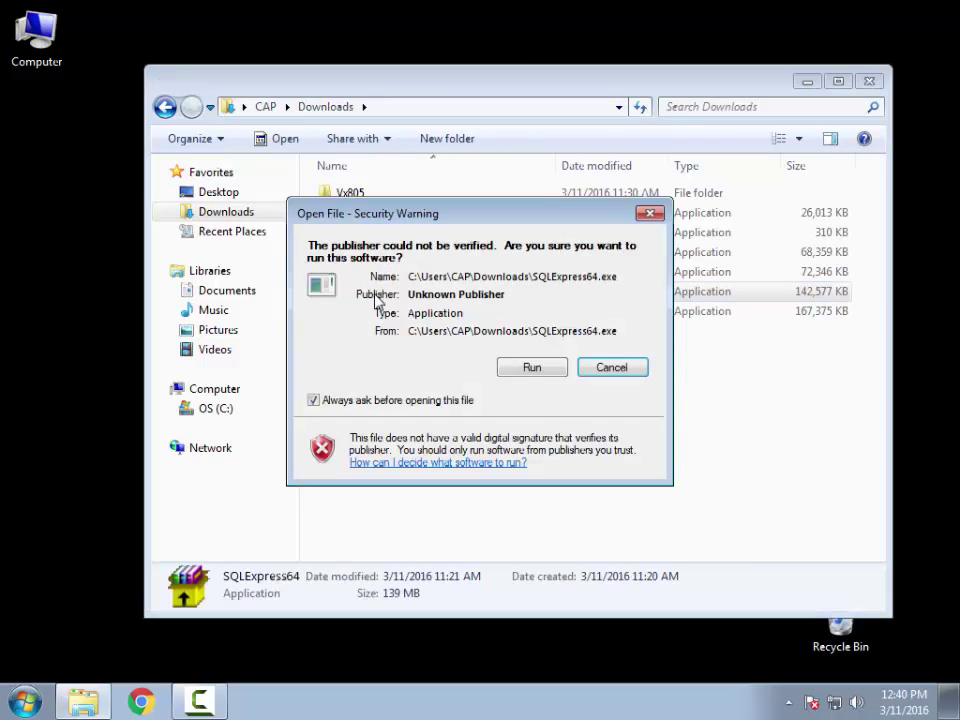
left_click(532, 368)
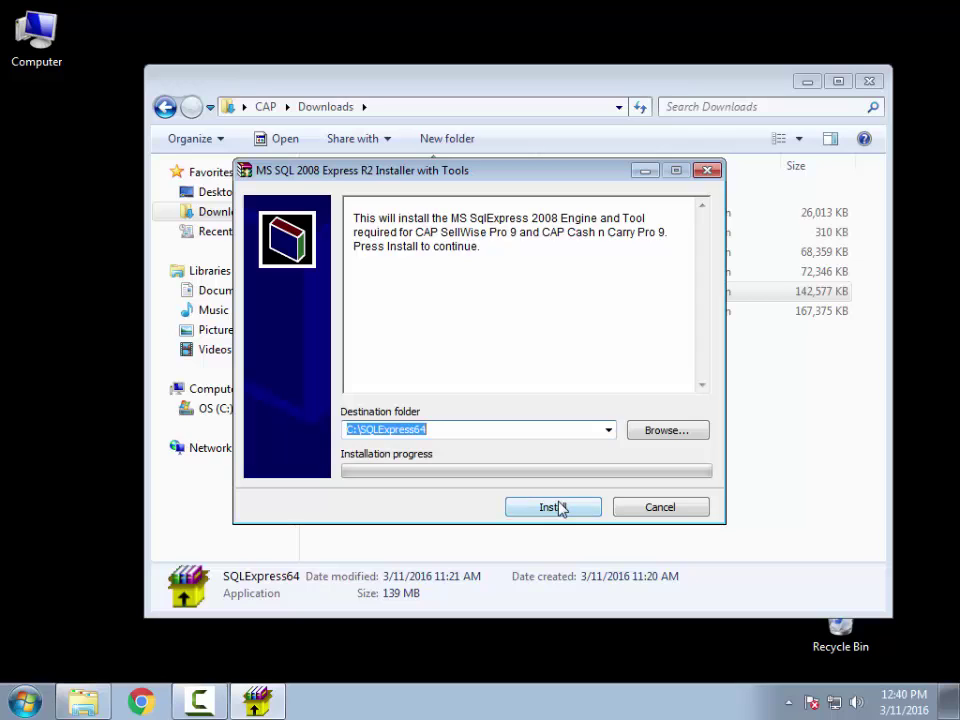
left_click(560, 508)
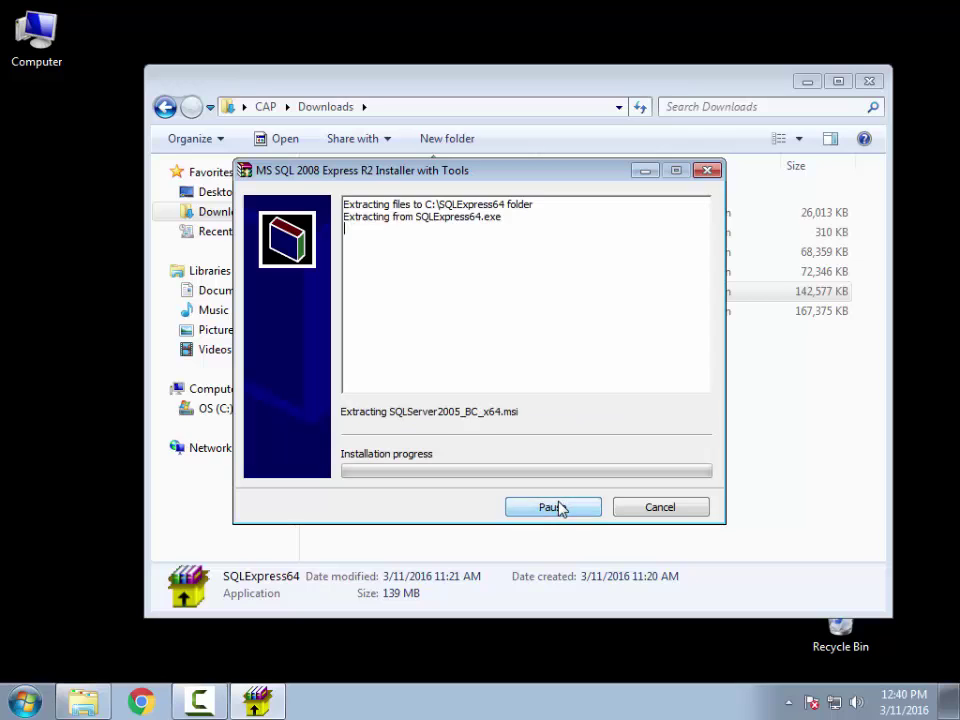
Minimize the file browser and let the MS SQL 2008 Express R2 installer finish and close.
left_click(810, 84)
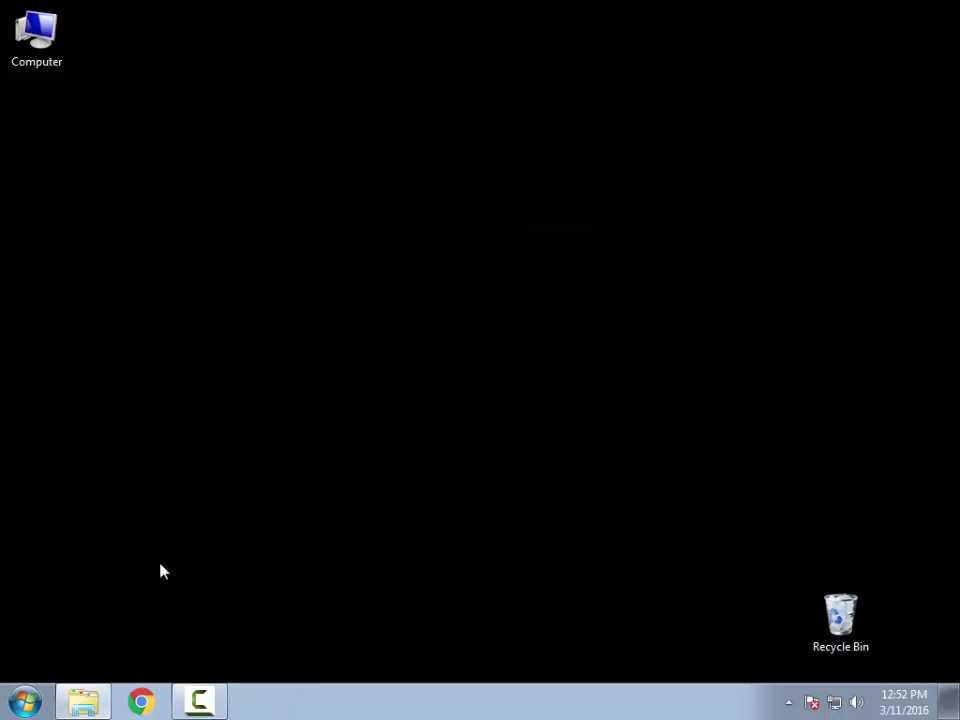
Open Computer Management from the Start menu's Computer entry.
left_click(25, 706)
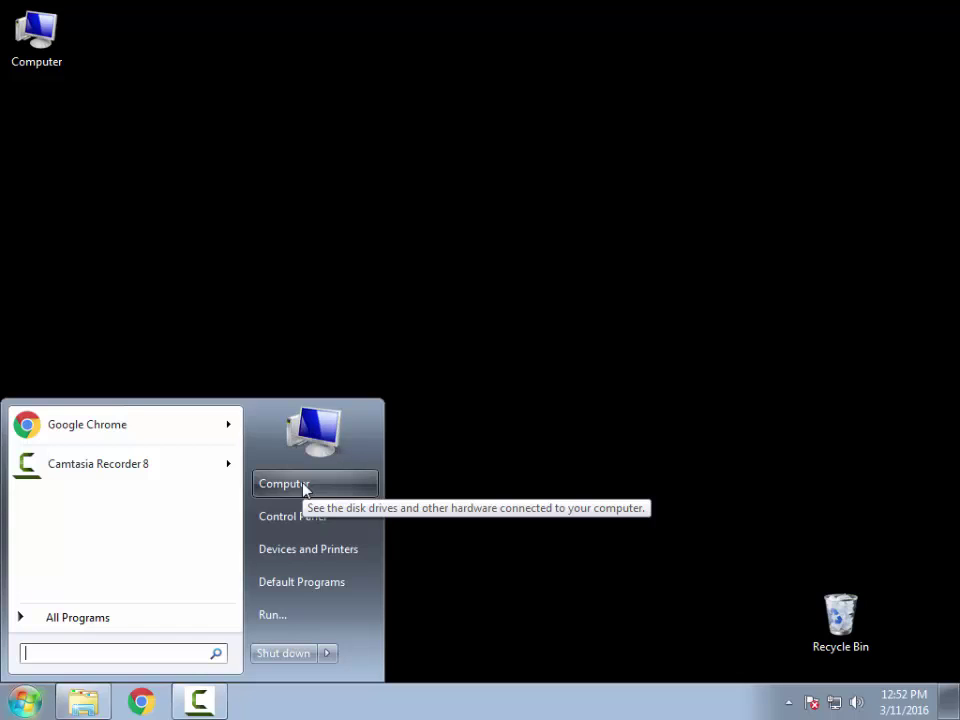
right_click(304, 488)
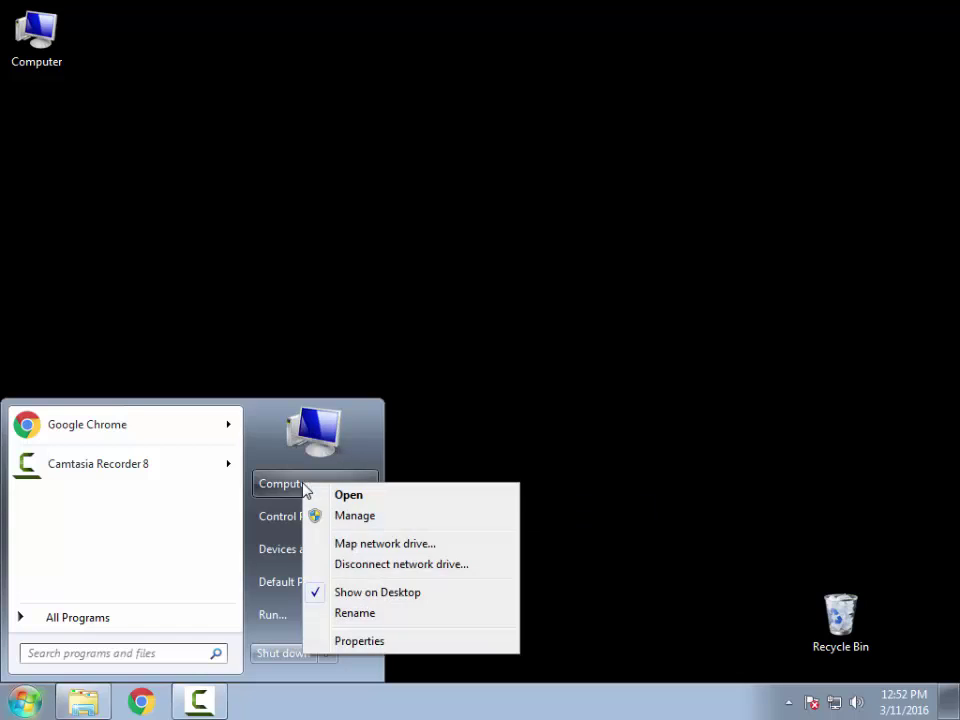
left_click(398, 517)
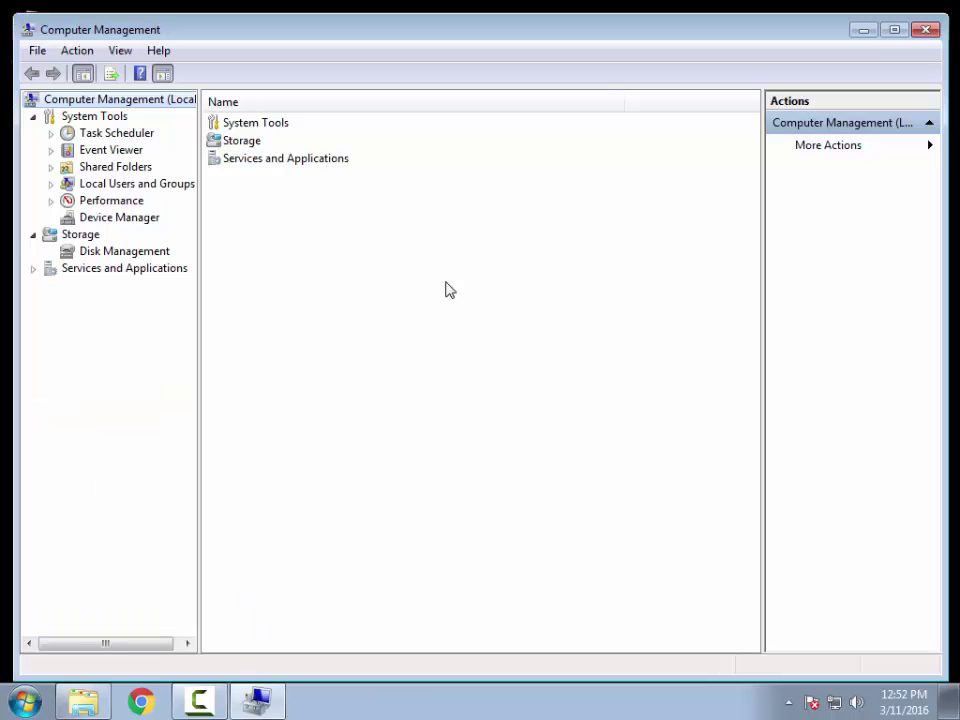
Verify SQL Server (CAPSERVER) and SQL Server Browser are running, then close Computer Management.
left_click(33, 268)
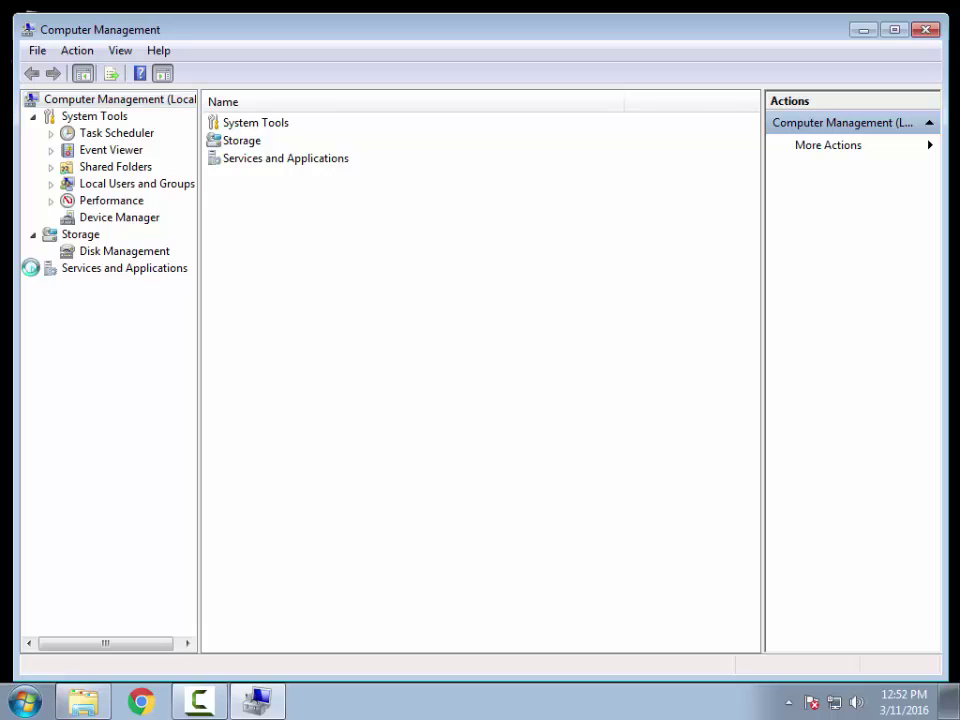
left_click(51, 319)
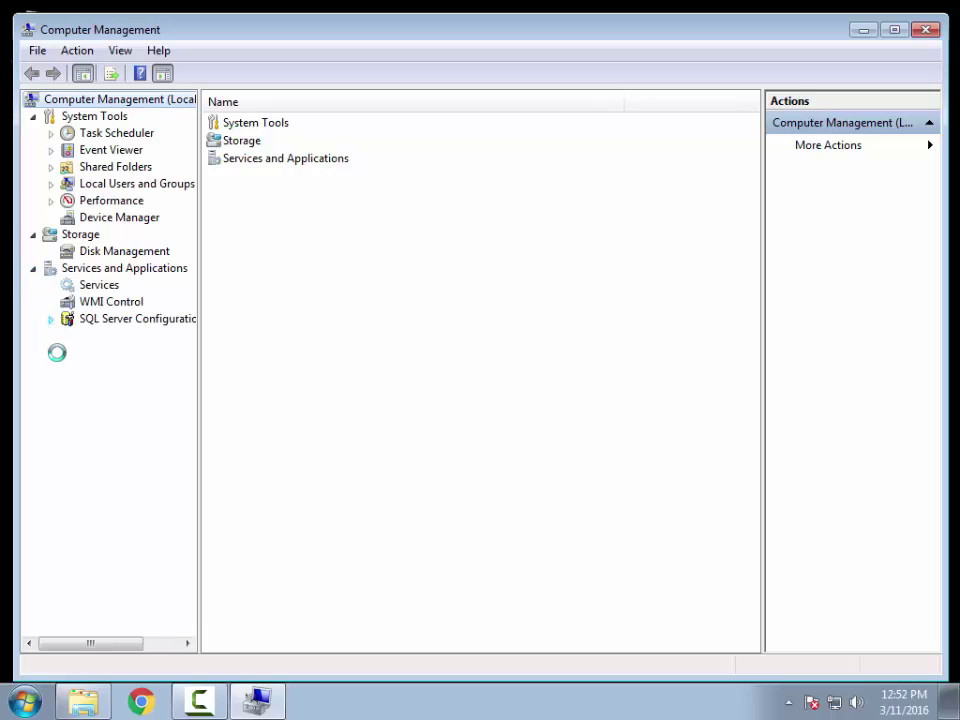
left_click(118, 337)
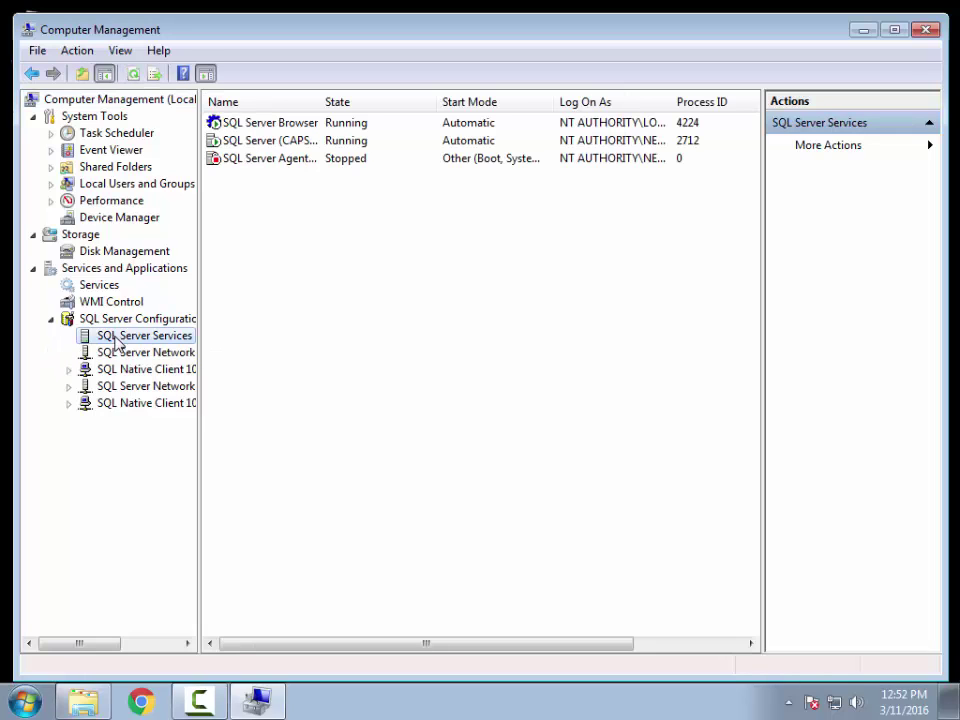
left_click(287, 146)
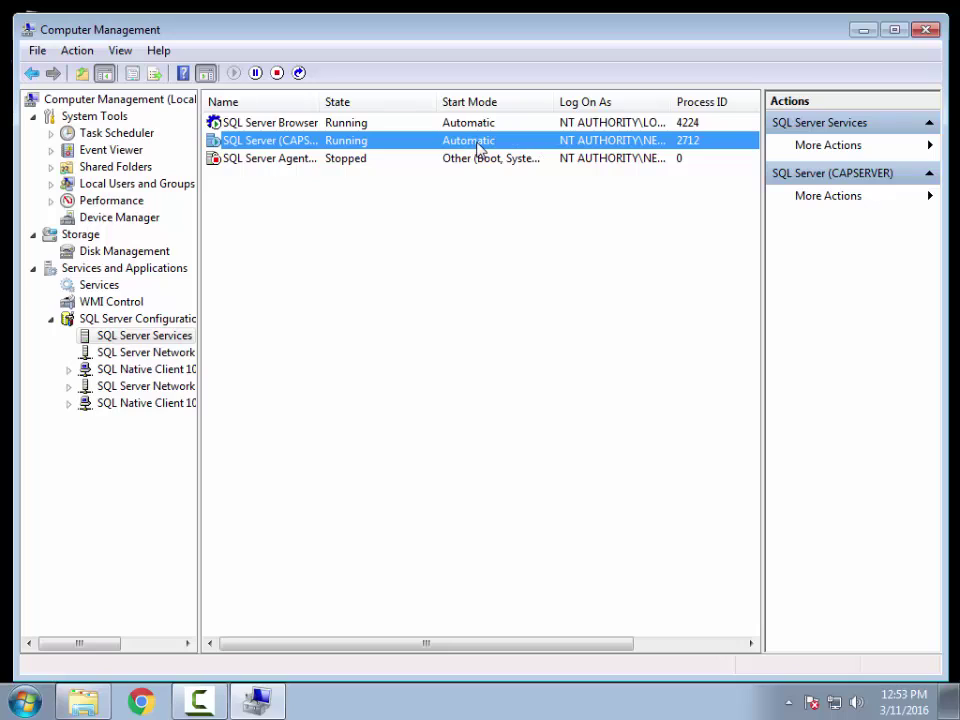
left_click(258, 123)
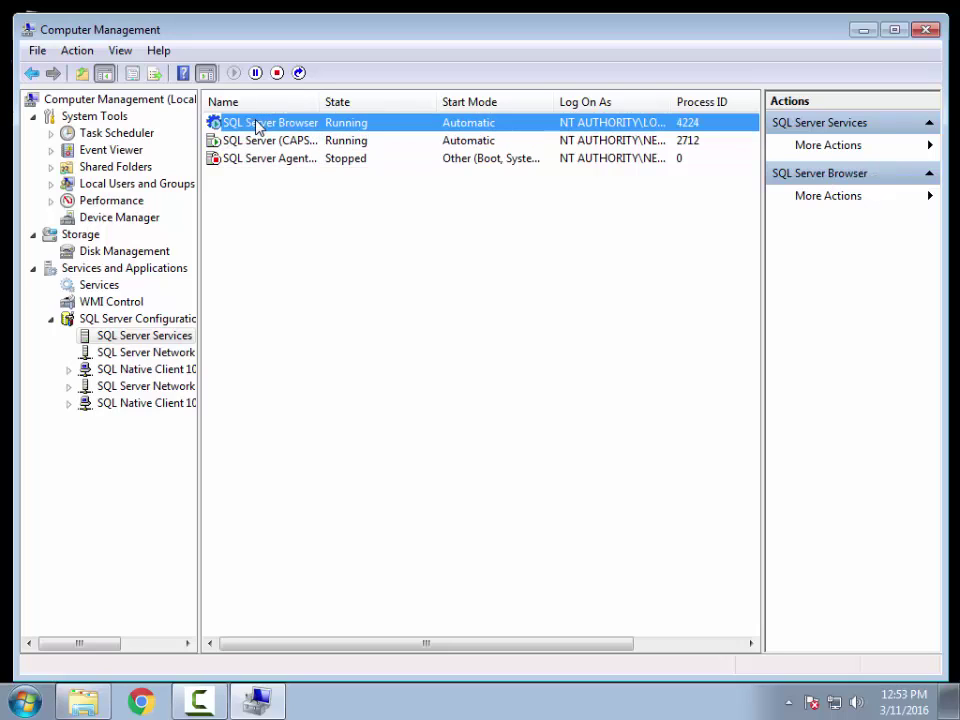
left_click(262, 141)
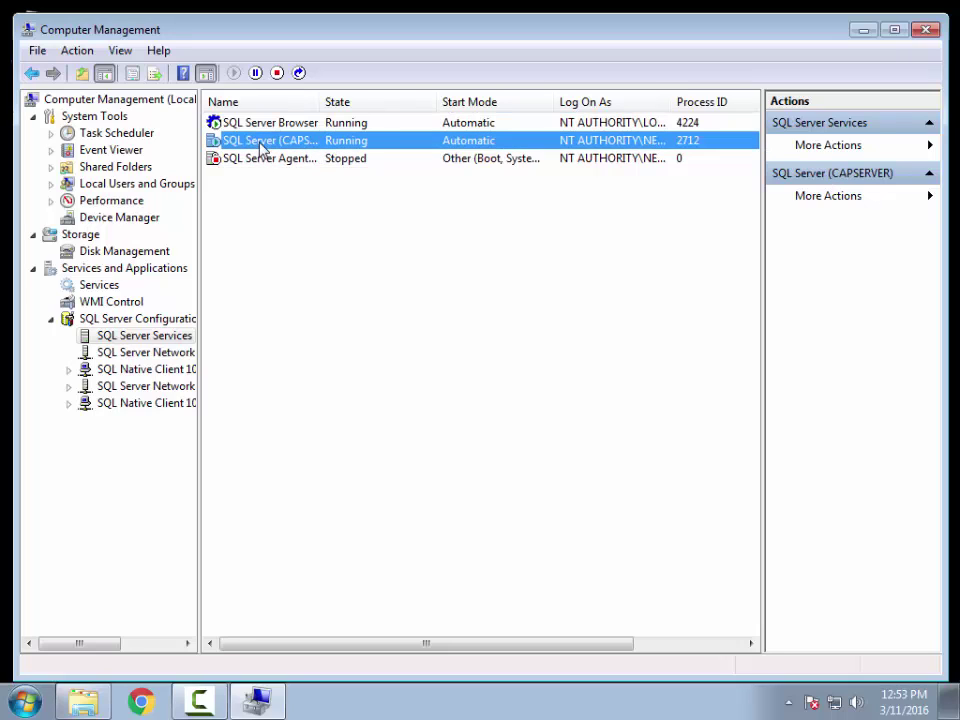
left_click(297, 264)
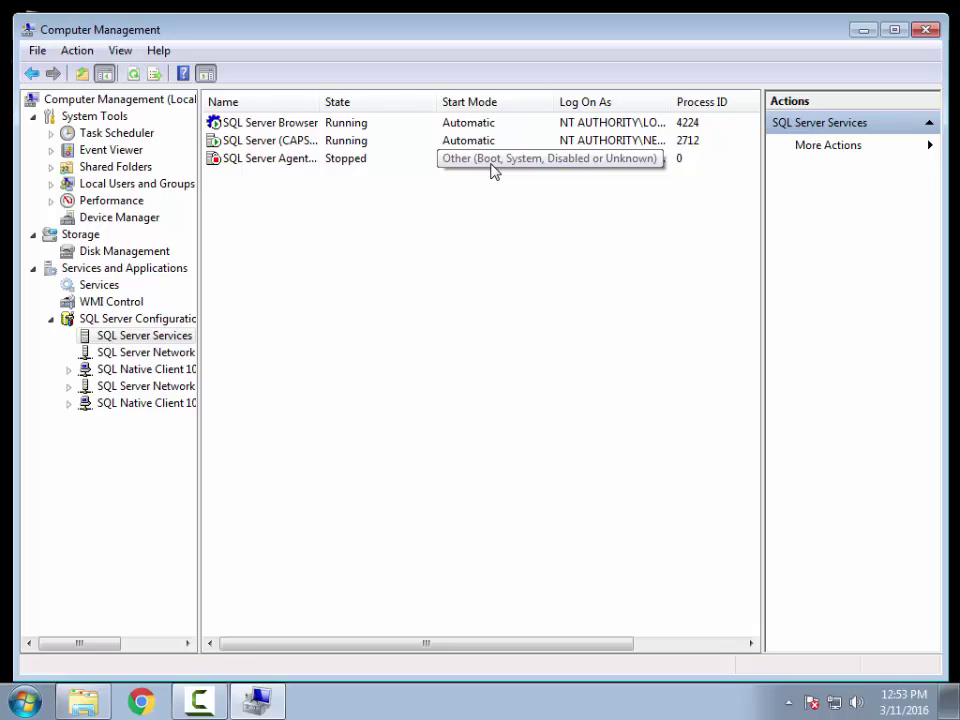
left_click(925, 30)
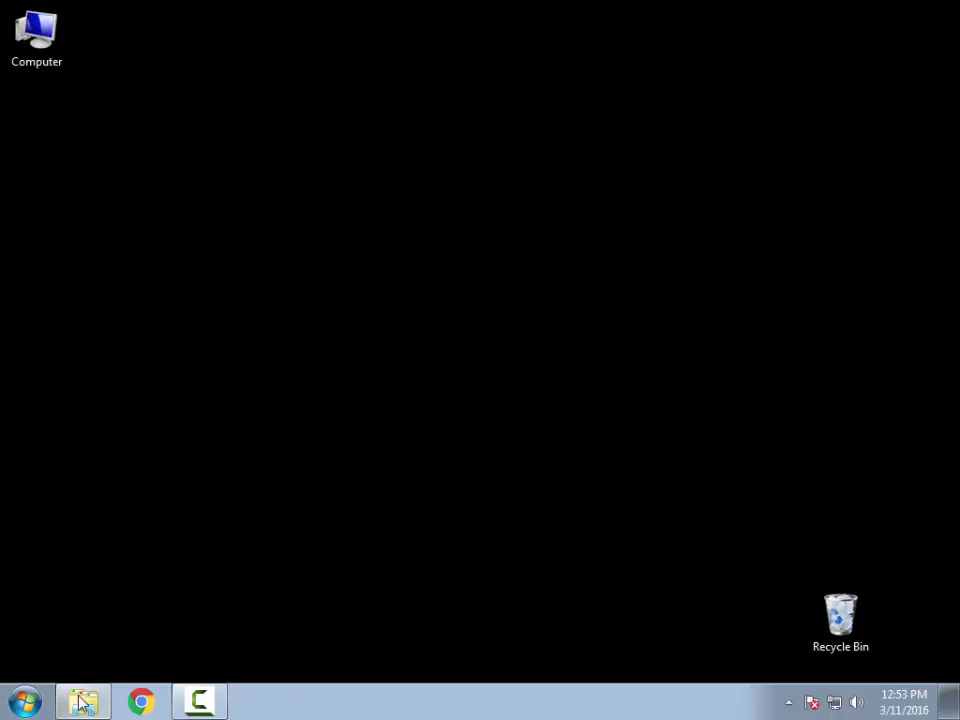
Run SetupPro9_EMV from Downloads and install CAP Sellwise Pro 9 into C:\Program Files\CAP.
mouse_move(82, 703)
left_click(79, 658)
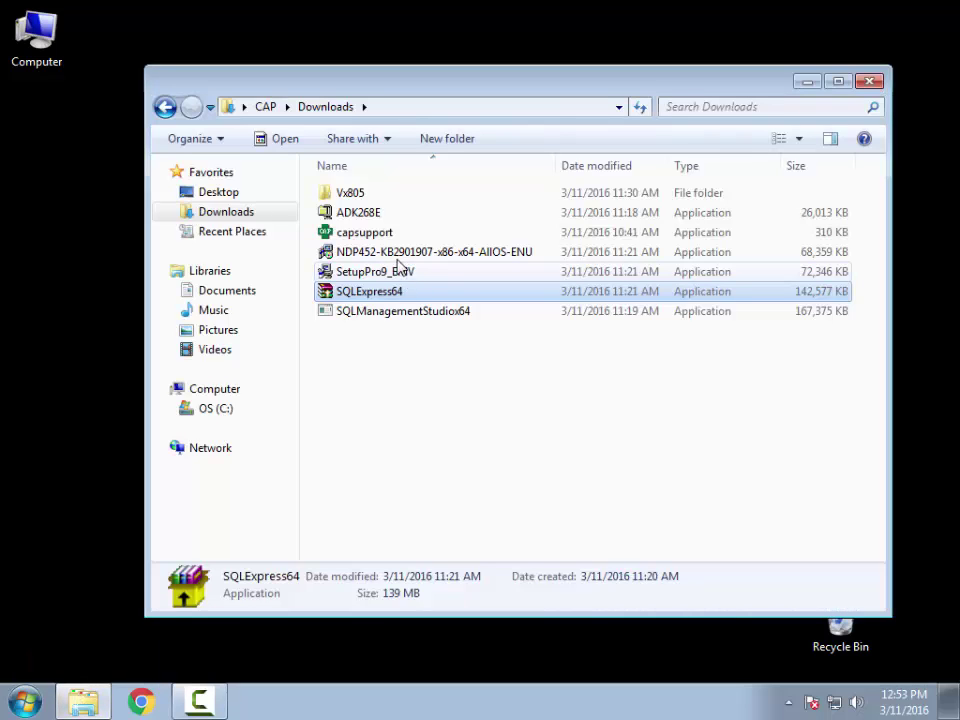
double_click(369, 275)
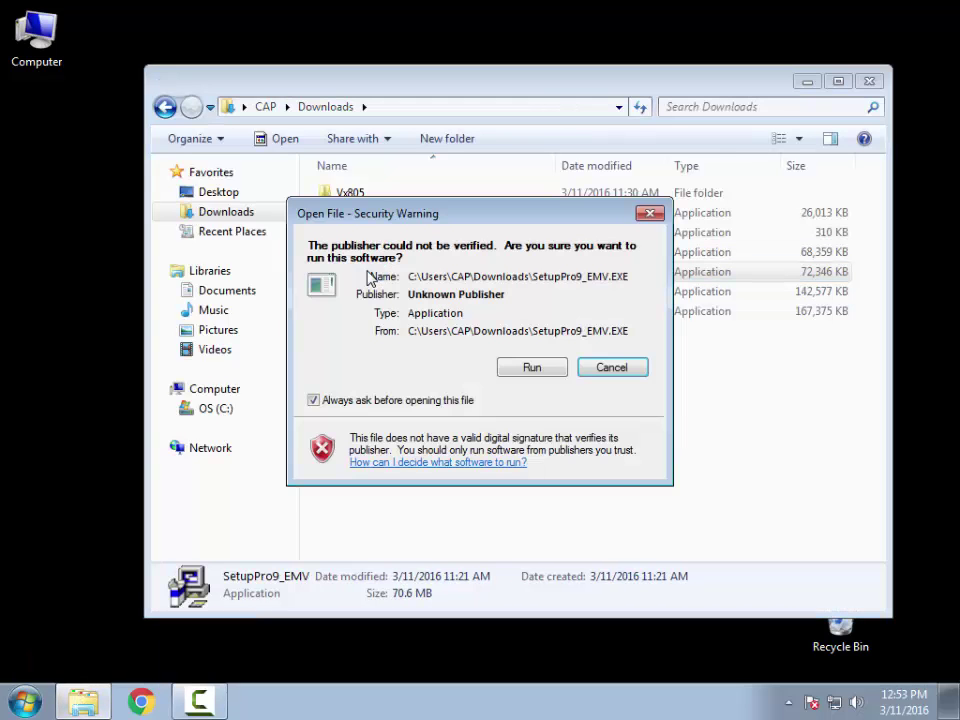
left_click(529, 368)
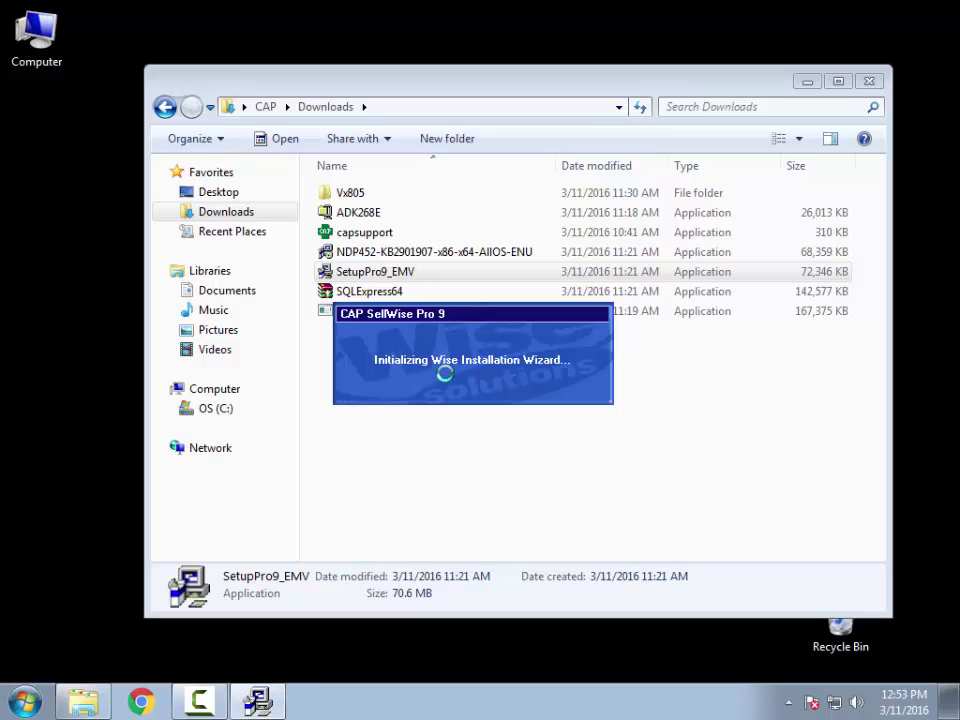
left_click(575, 508)
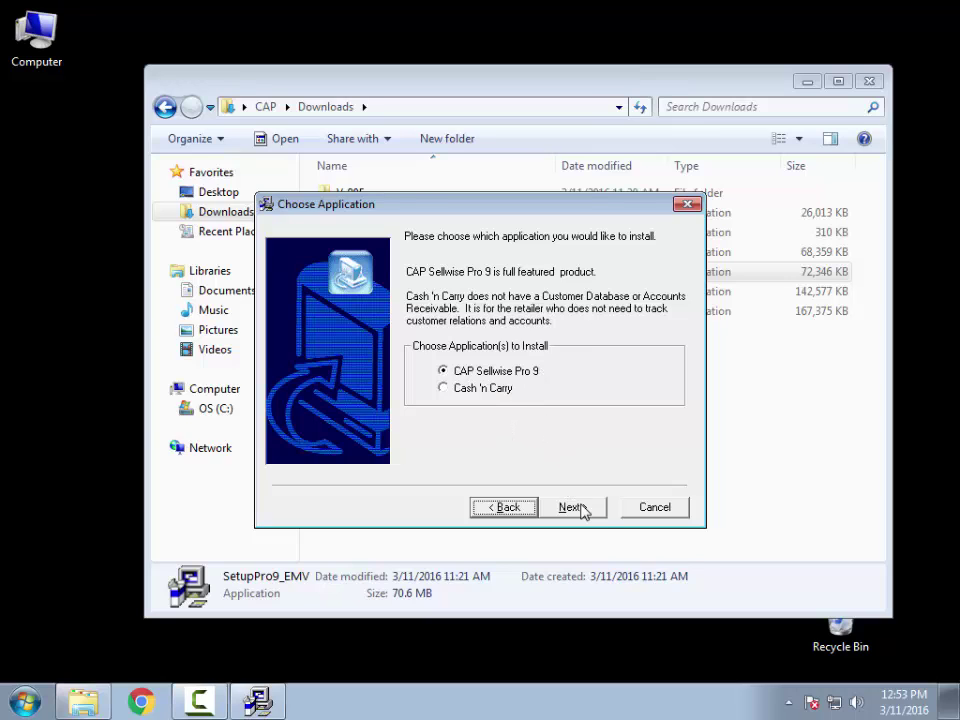
left_click(581, 508)
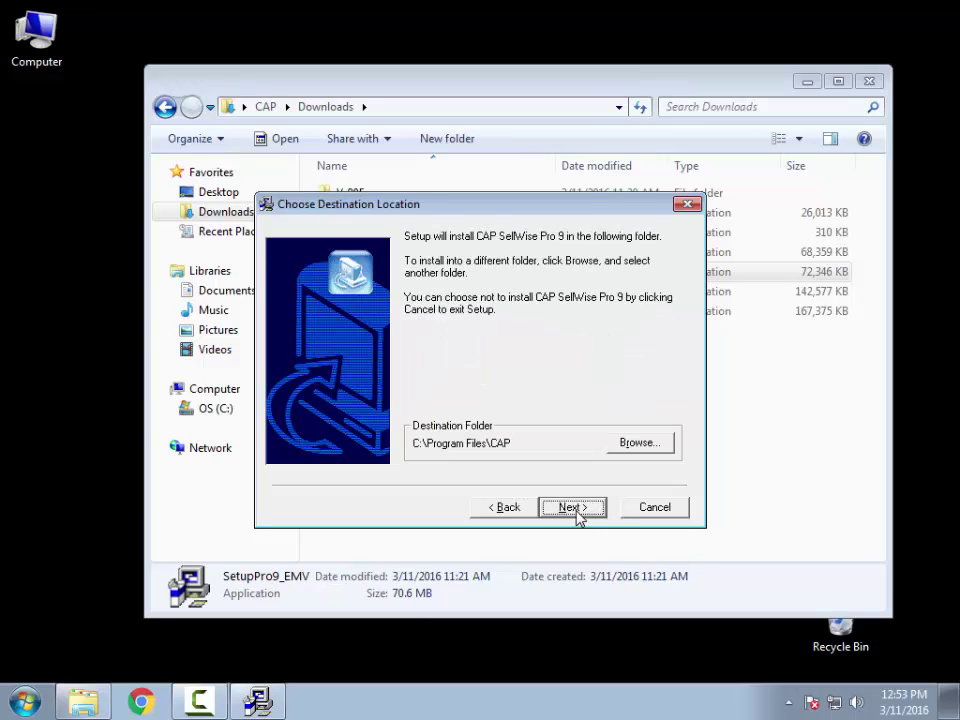
left_click(574, 508)
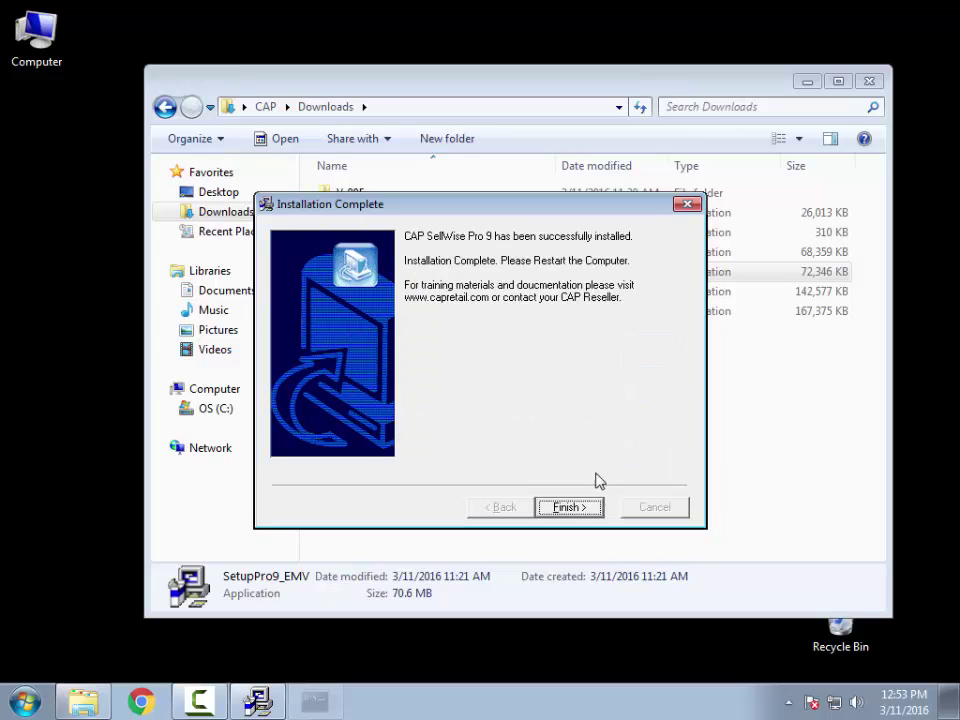
left_click(577, 508)
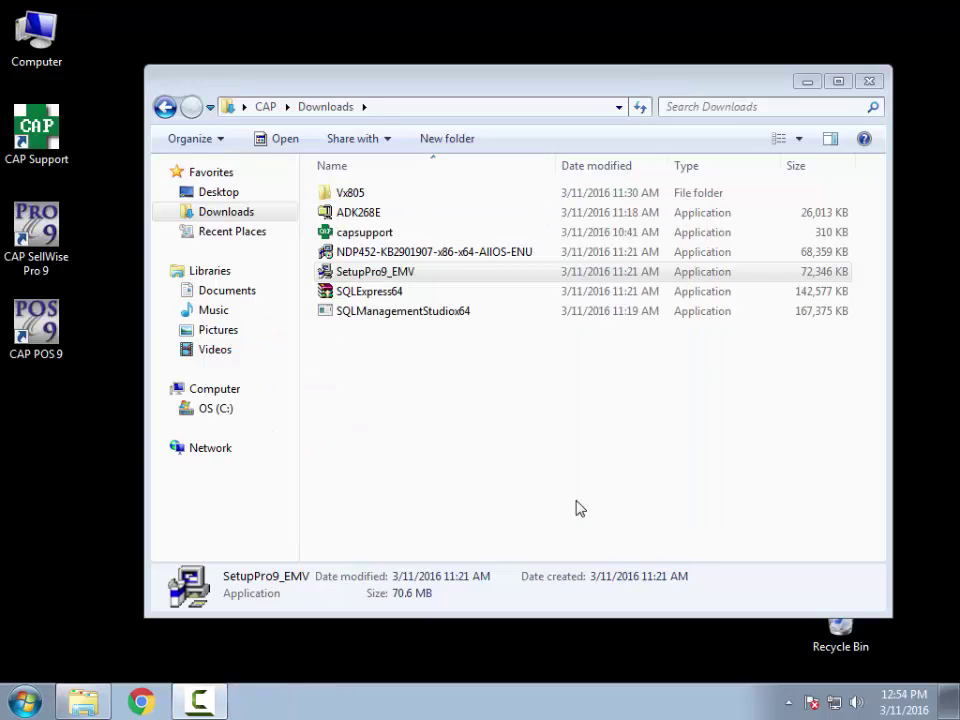
Close Downloads, move the CAP Support shortcut below CAP POS 9, and start a technician connection.
left_click(869, 82)
left_click_drag(36, 125, 46, 428)
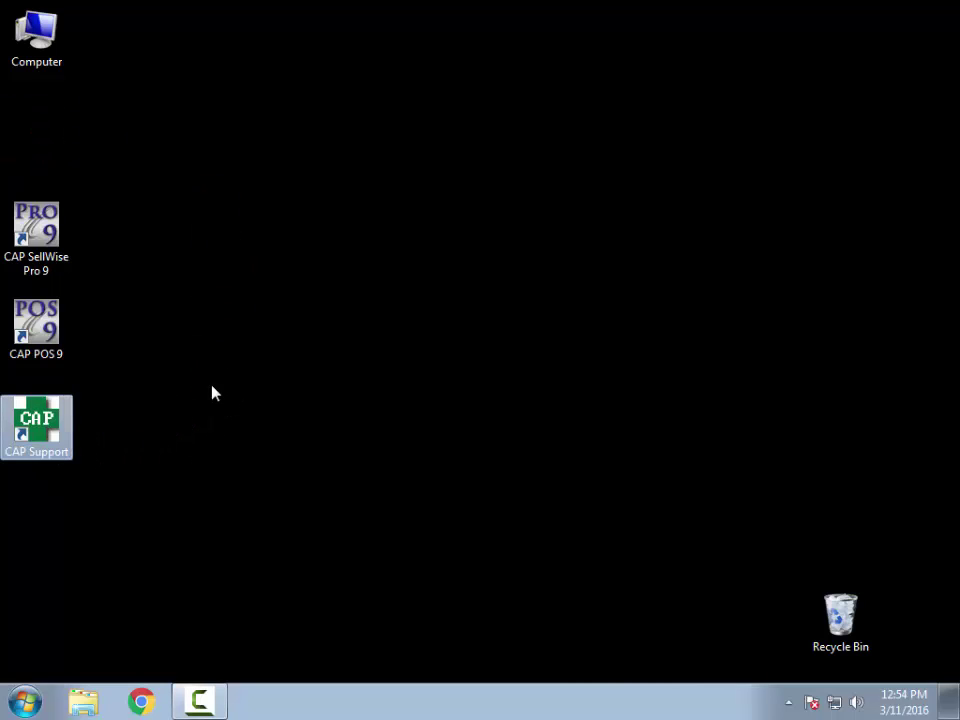
left_click(222, 409)
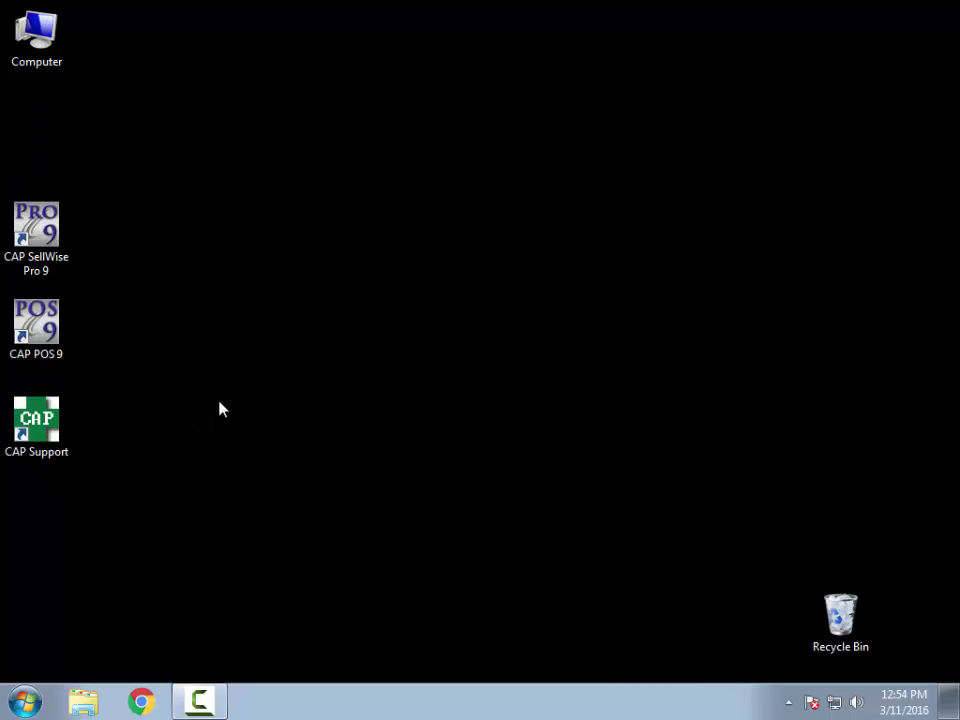
double_click(44, 424)
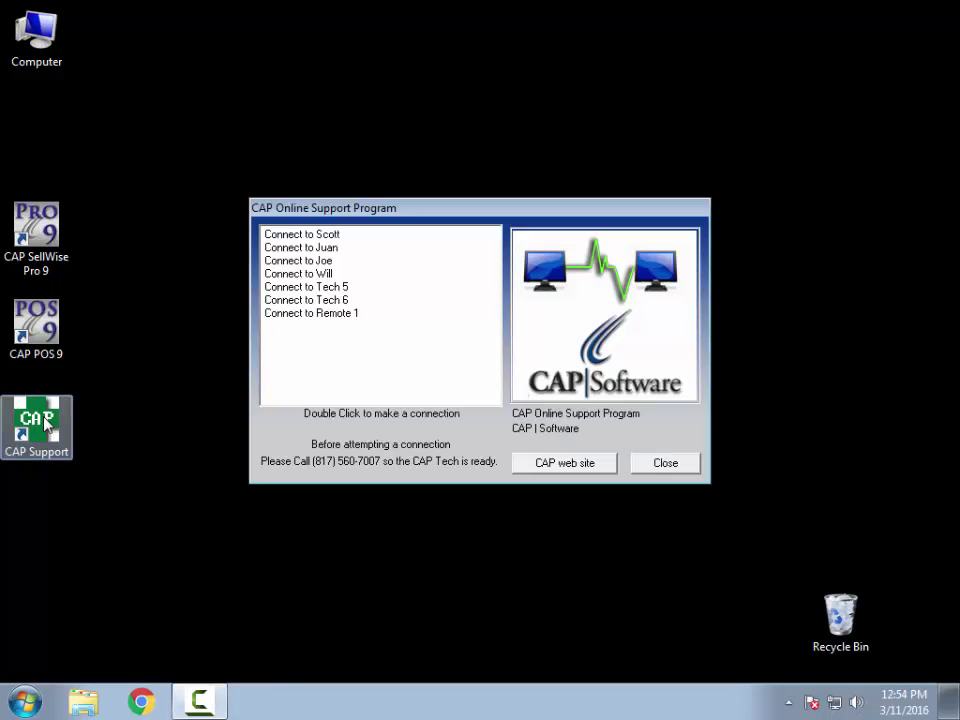
double_click(322, 261)
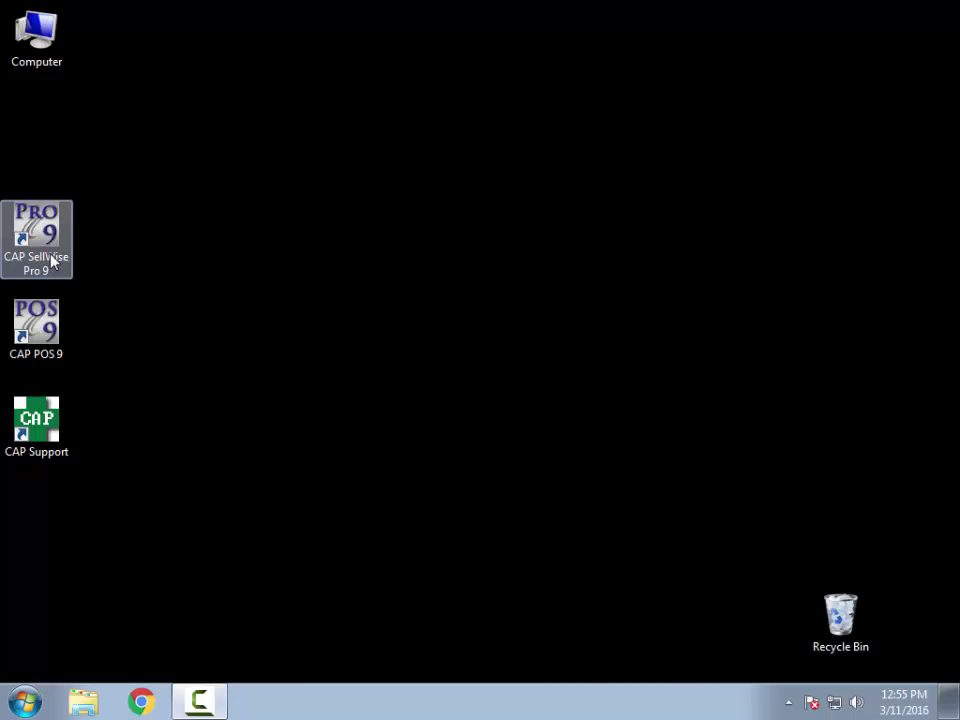
Launch CAP SellWise Pro 9 and set its data path to a newly created C:\SW folder.
right_click(30, 256)
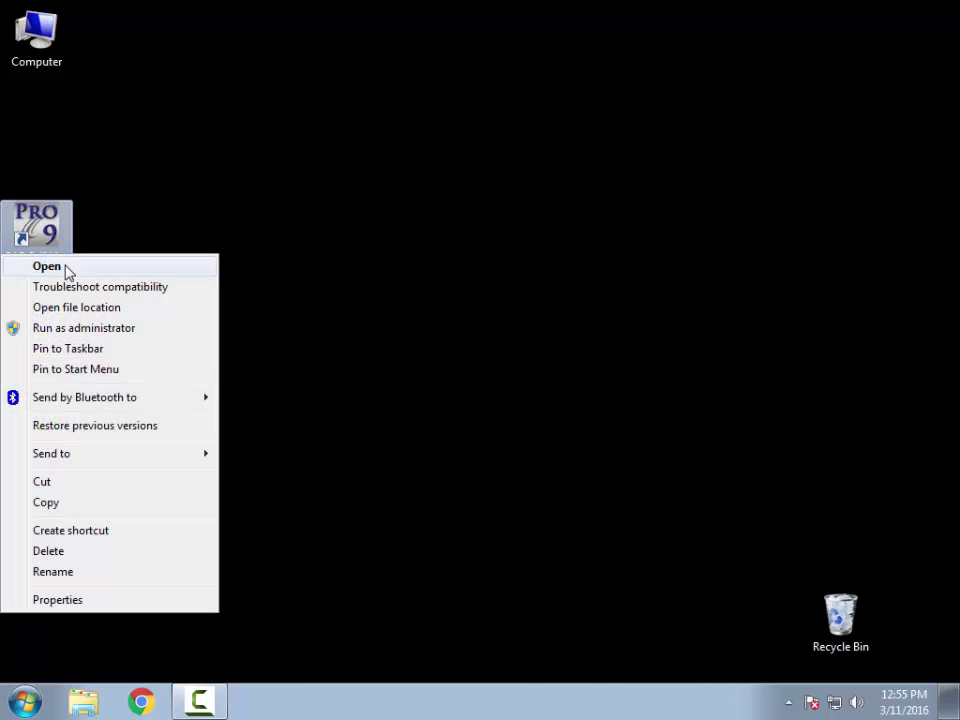
left_click(66, 268)
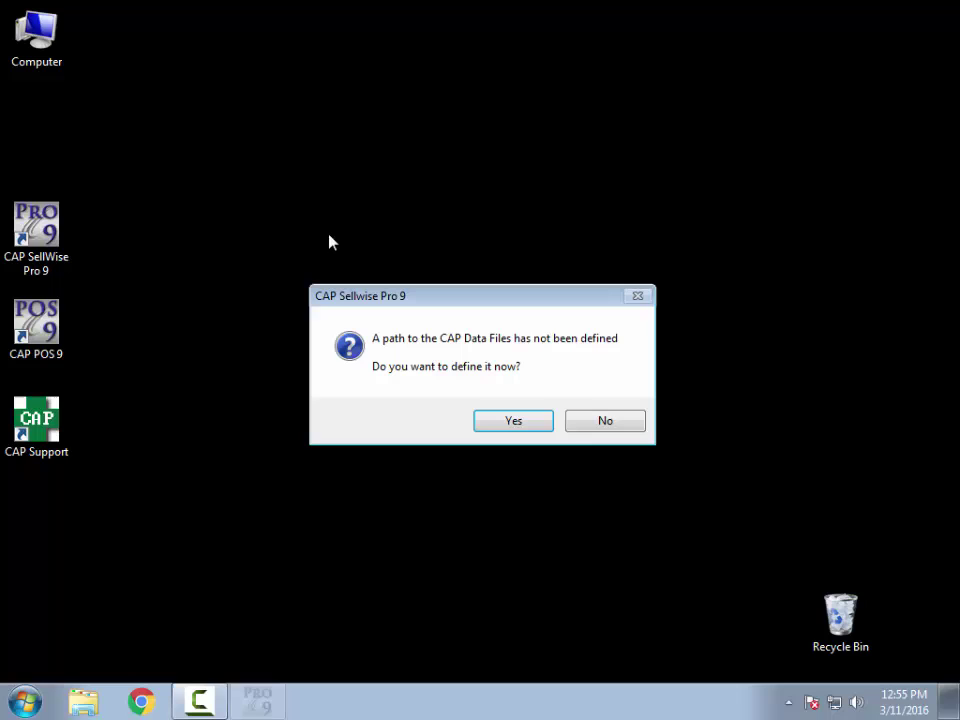
left_click(510, 427)
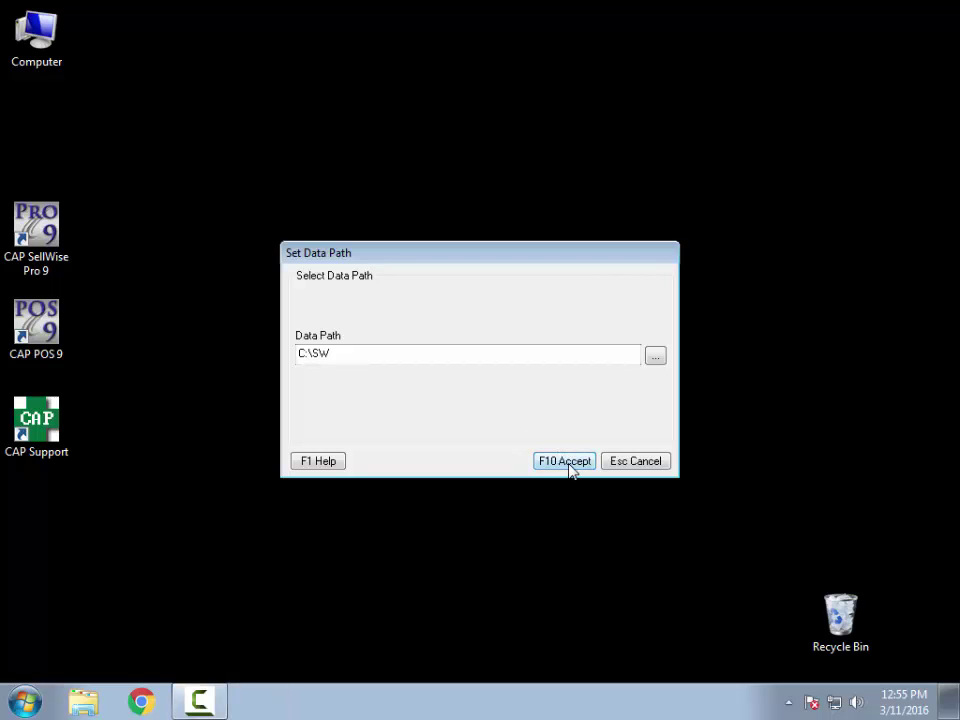
left_click(568, 464)
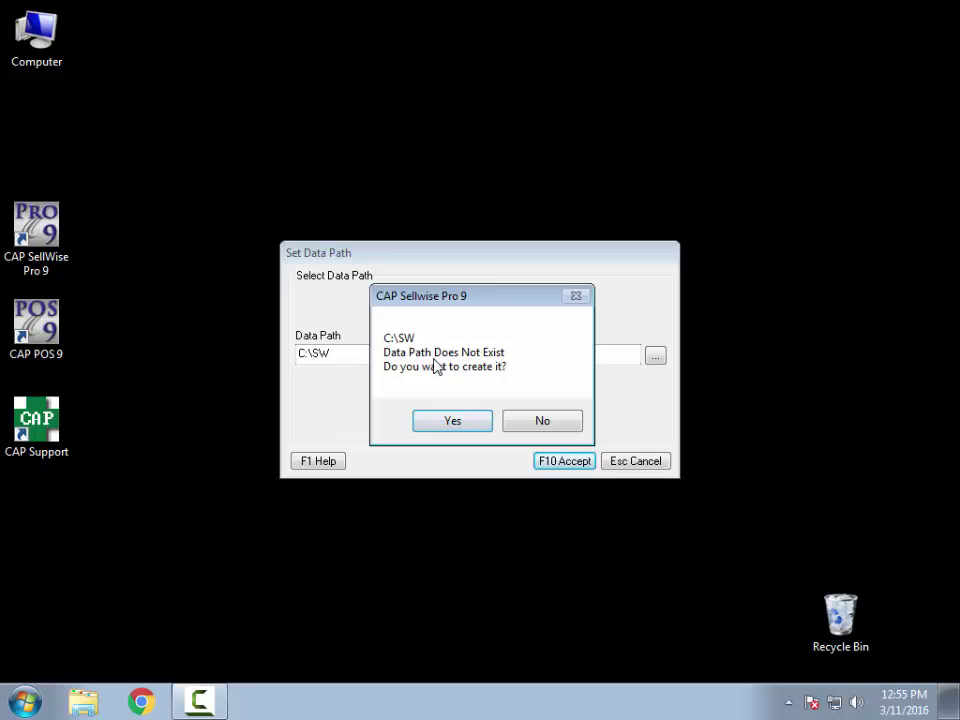
left_click(460, 424)
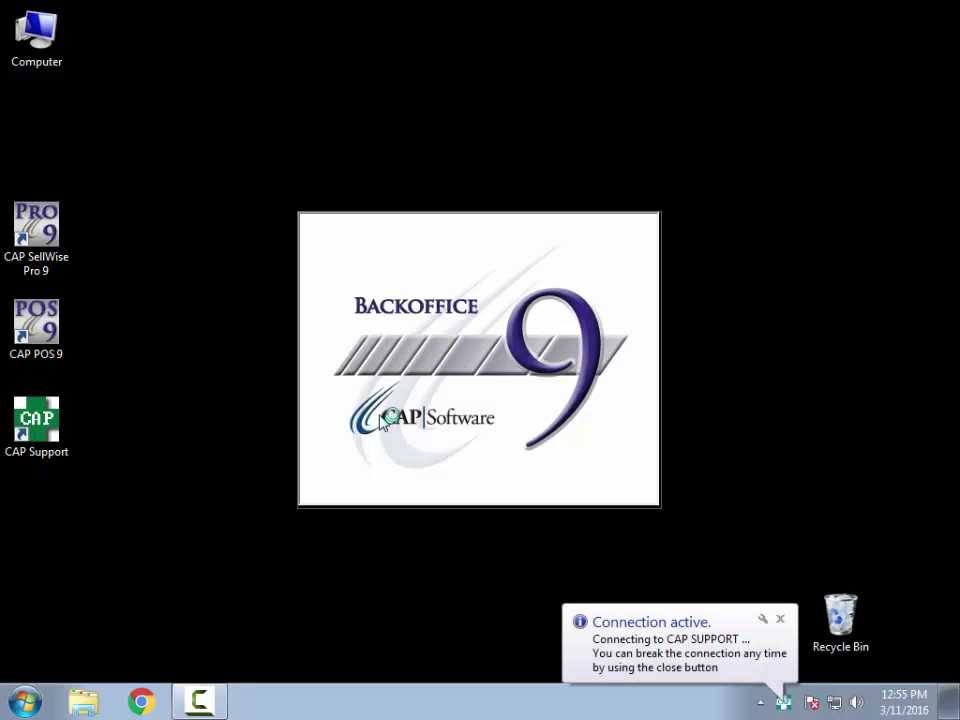
Dismiss the connection notice and pick POS004\CAPSERVER from the SQL server list.
left_click(780, 619)
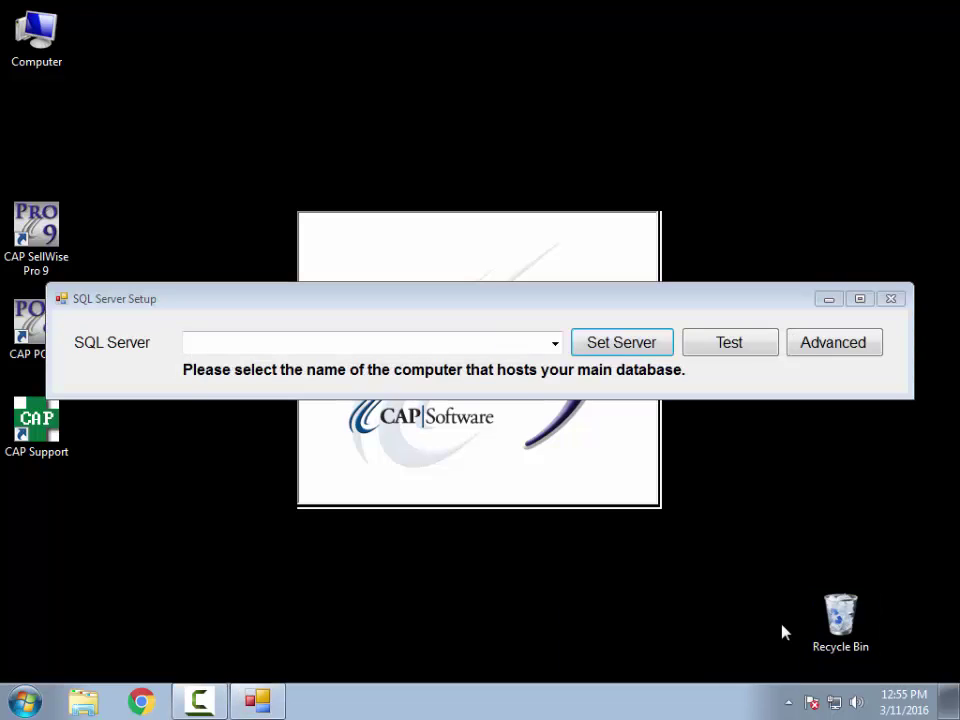
left_click(554, 346)
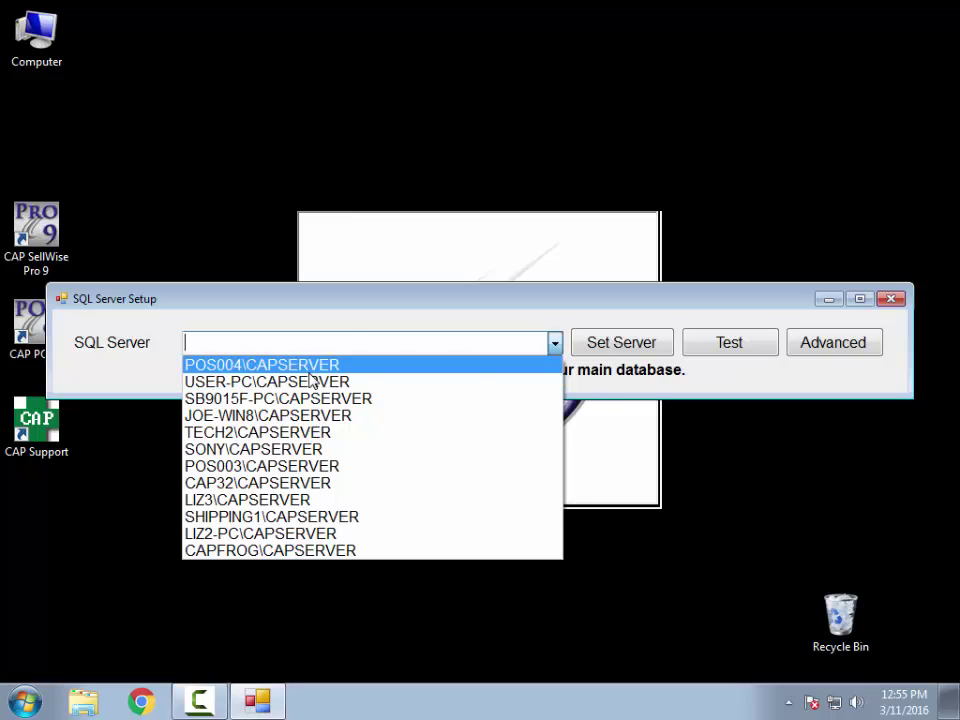
left_click(311, 368)
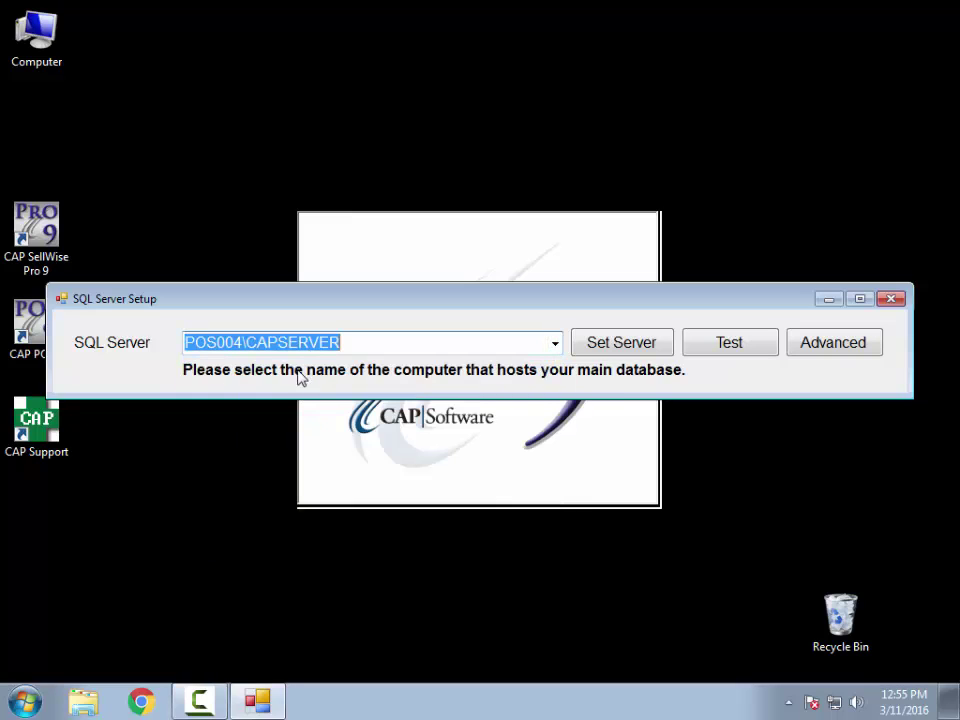
Check this computer's name in the System Properties window.
left_click(26, 702)
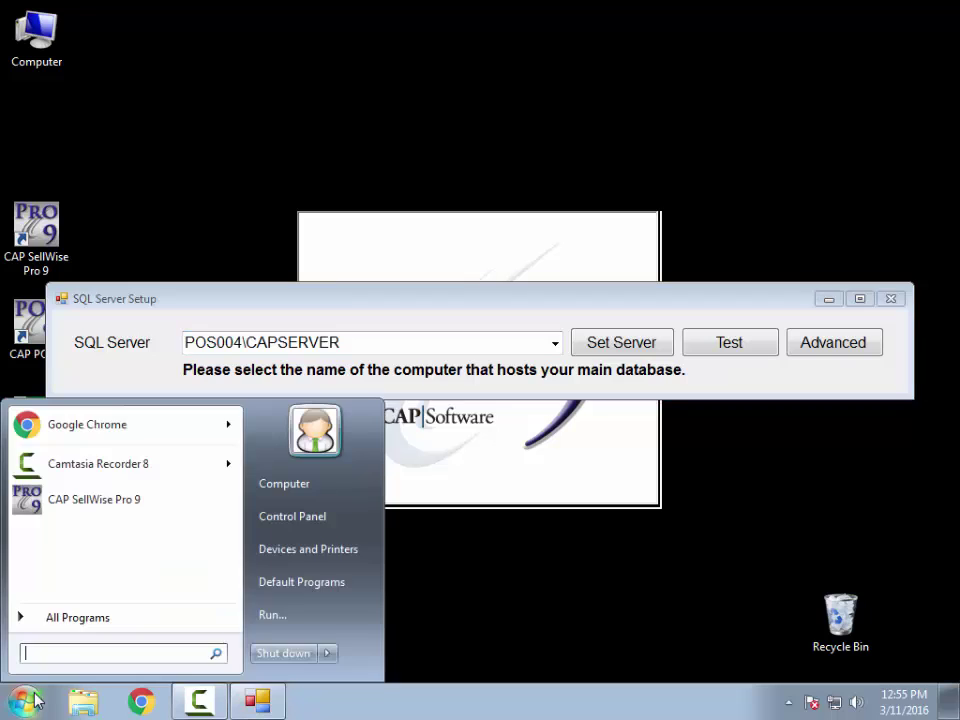
right_click(296, 485)
left_click(390, 648)
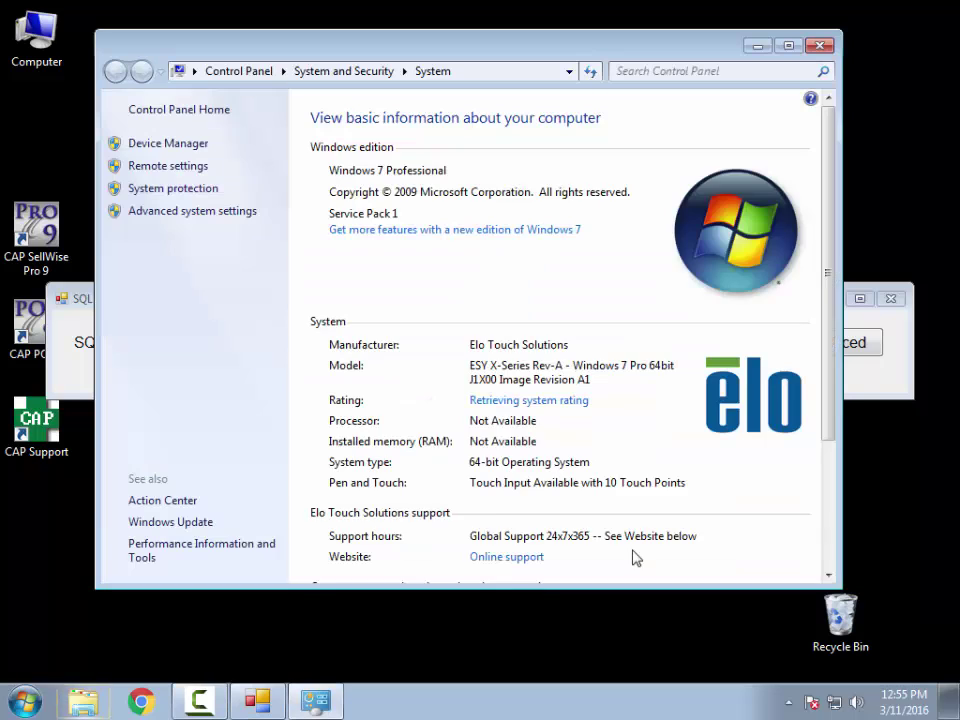
scroll(630, 522, "down", 1)
scroll(630, 522, "down", 3)
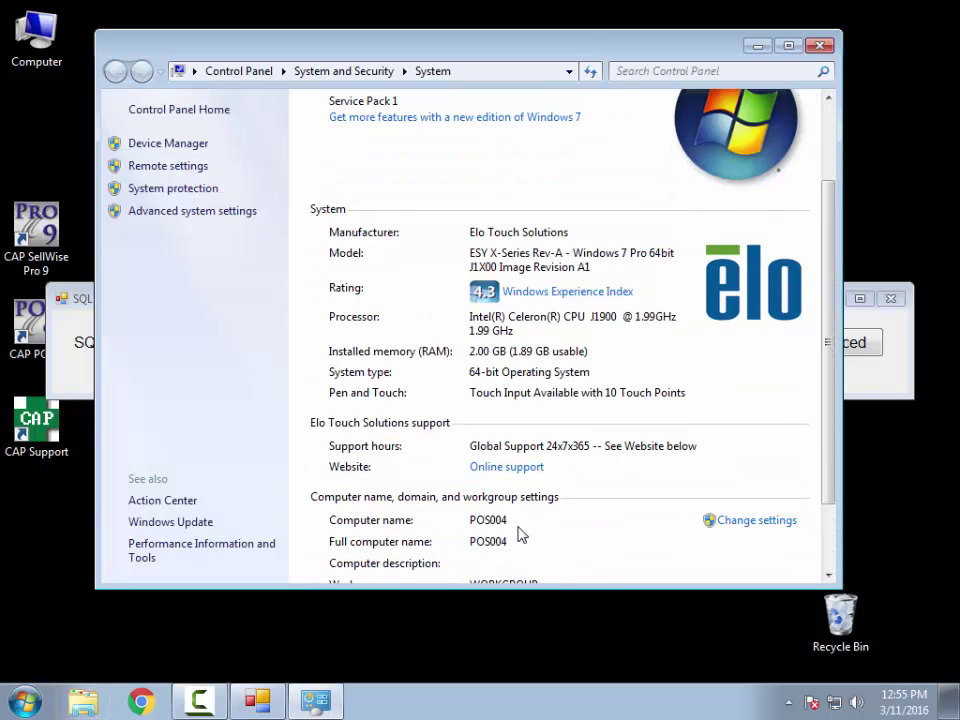
scroll(528, 520, "down", 3)
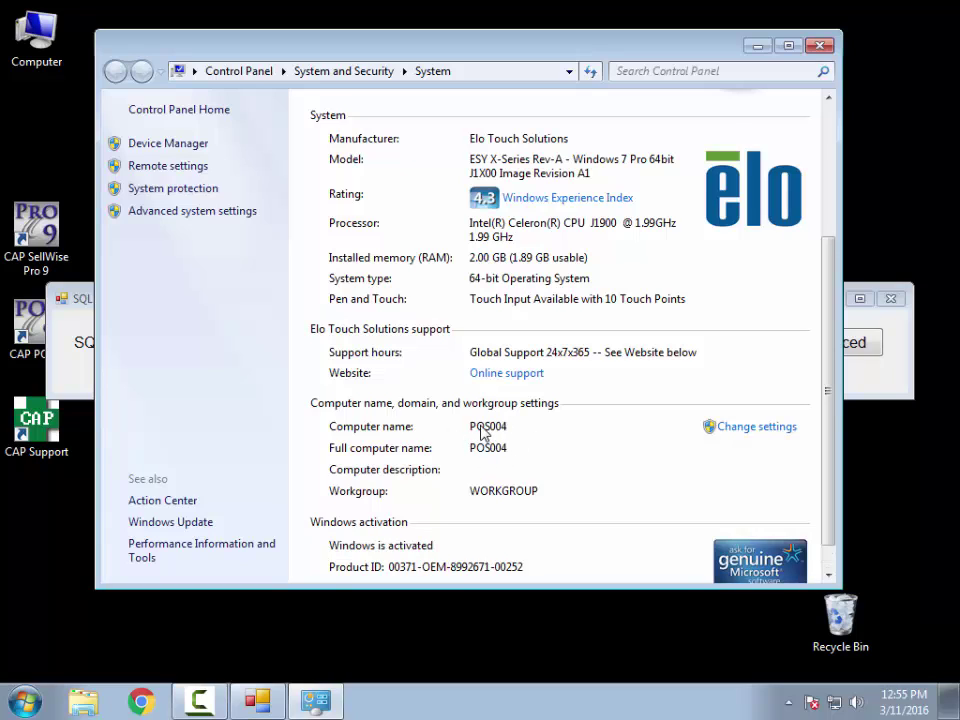
Save POS004\CAPSERVER as the database server and acknowledge the saved settings.
left_click(818, 46)
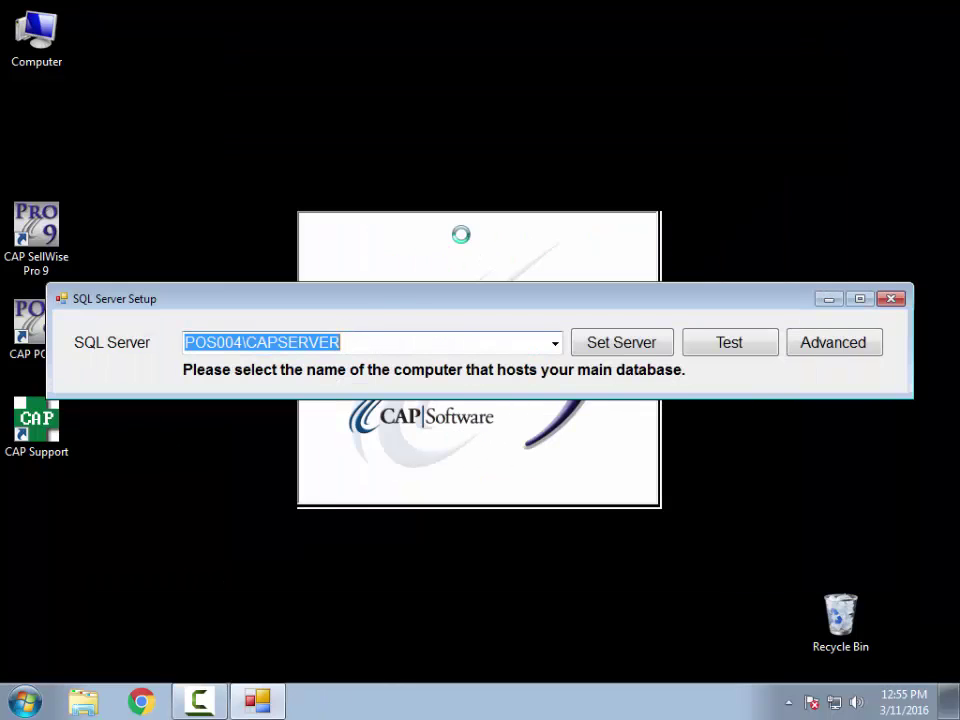
left_click(611, 344)
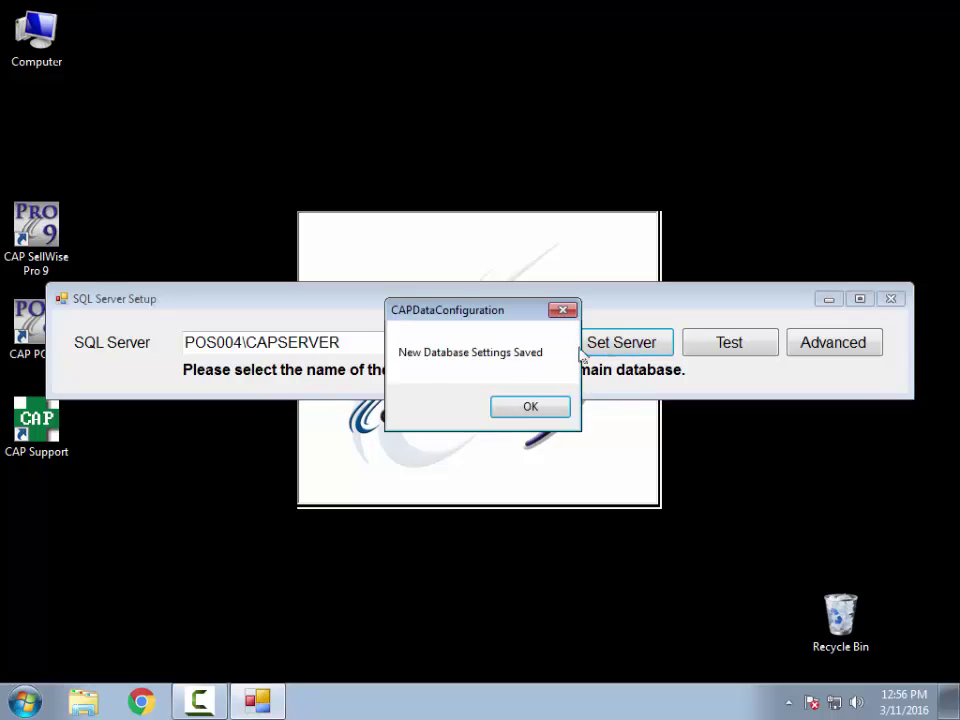
left_click(528, 407)
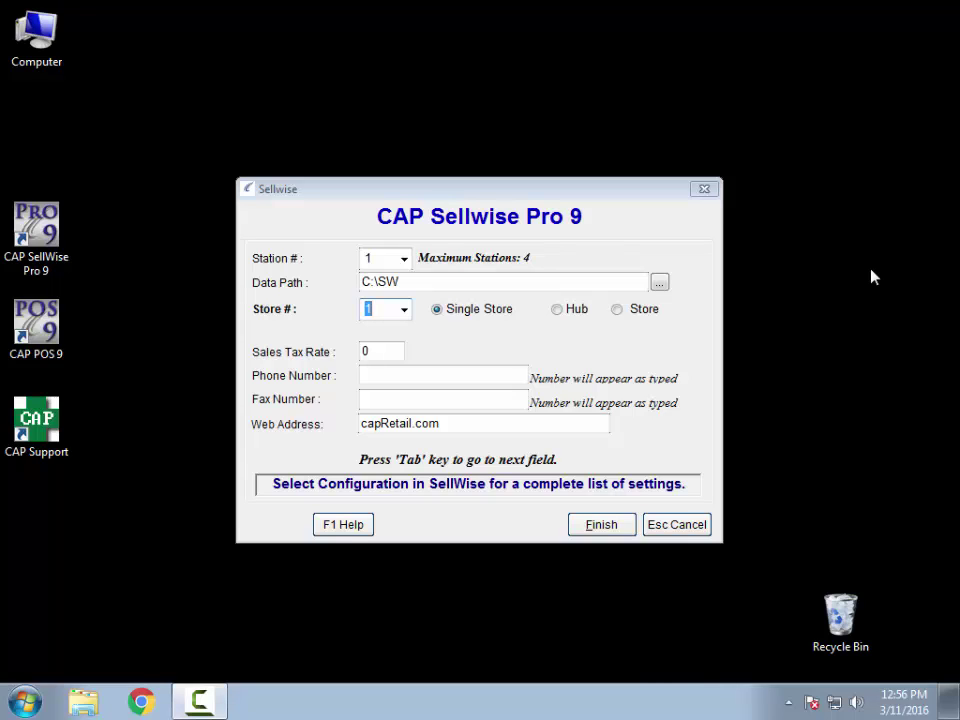
Finish station setup as a purchased licence, decline online registration, and dismiss run-time error 3021.
left_click(601, 524)
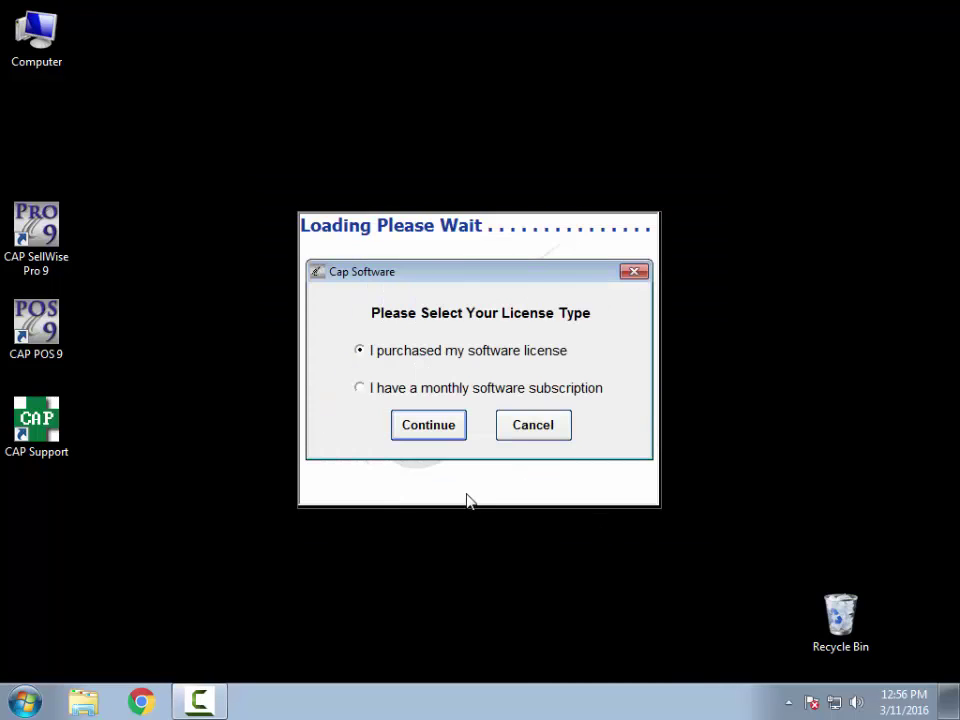
left_click(427, 425)
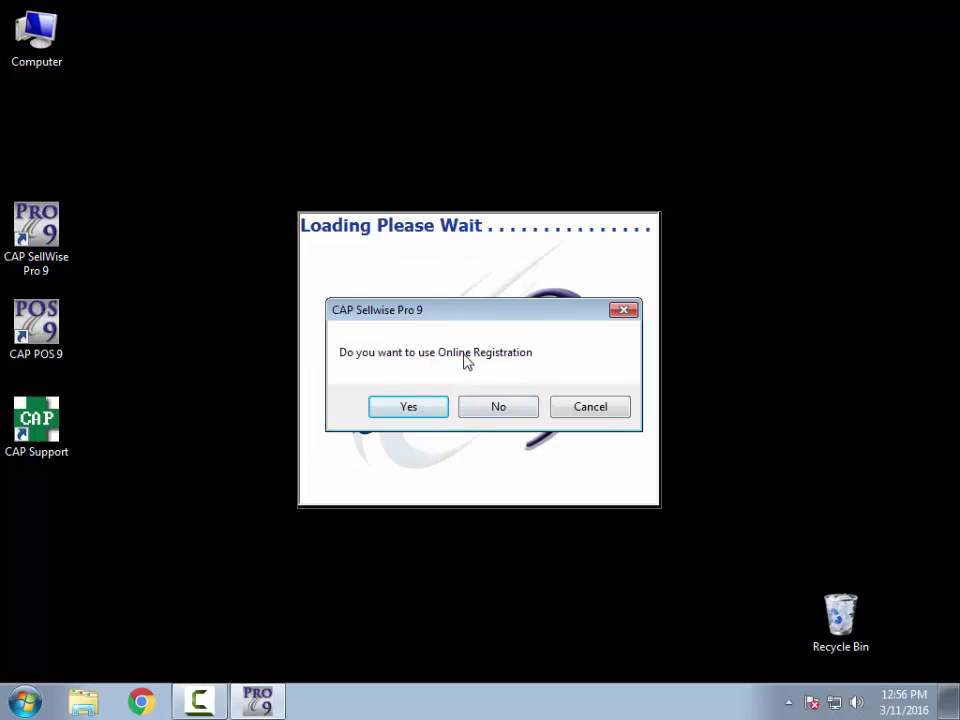
left_click(498, 410)
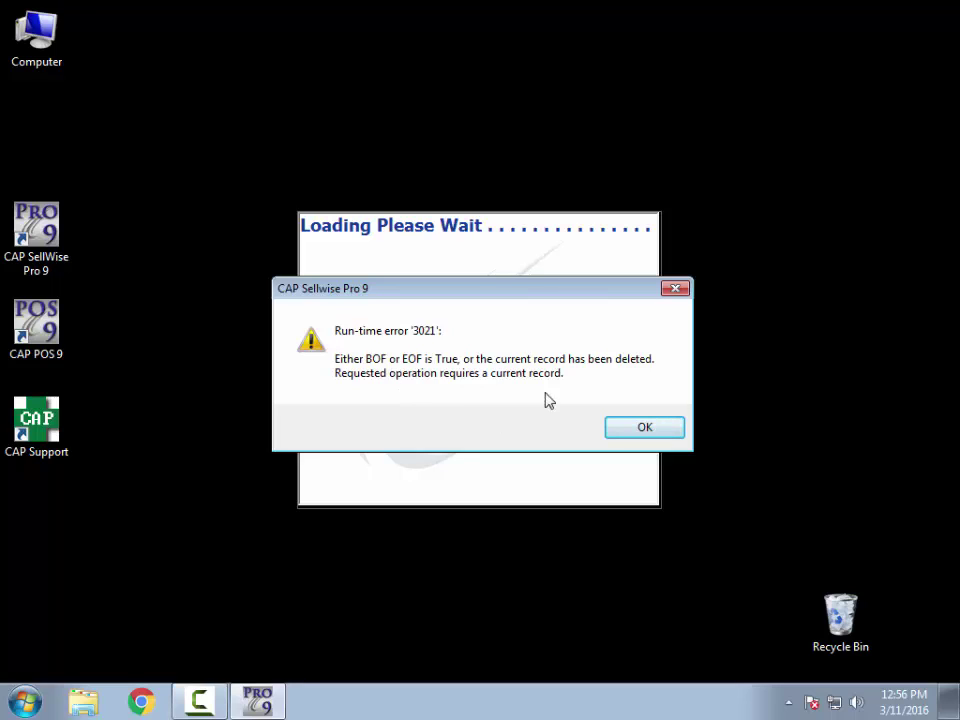
left_click(644, 429)
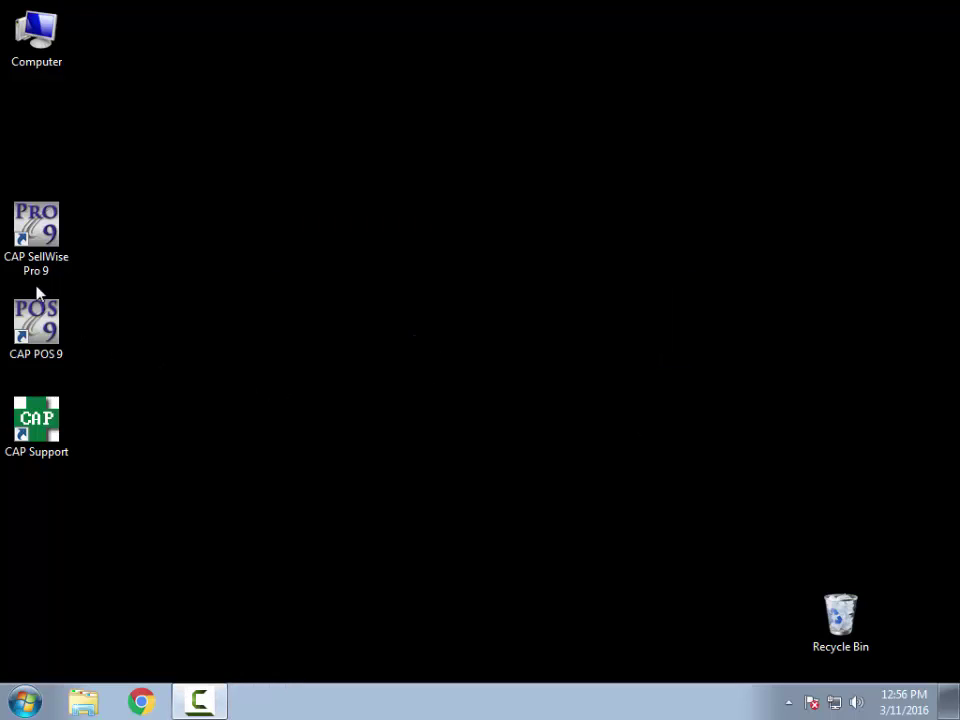
left_click(42, 246)
Relaunch SellWise Pro 9 and accept the licence agreement with purchaser name CAP.
right_click(42, 246)
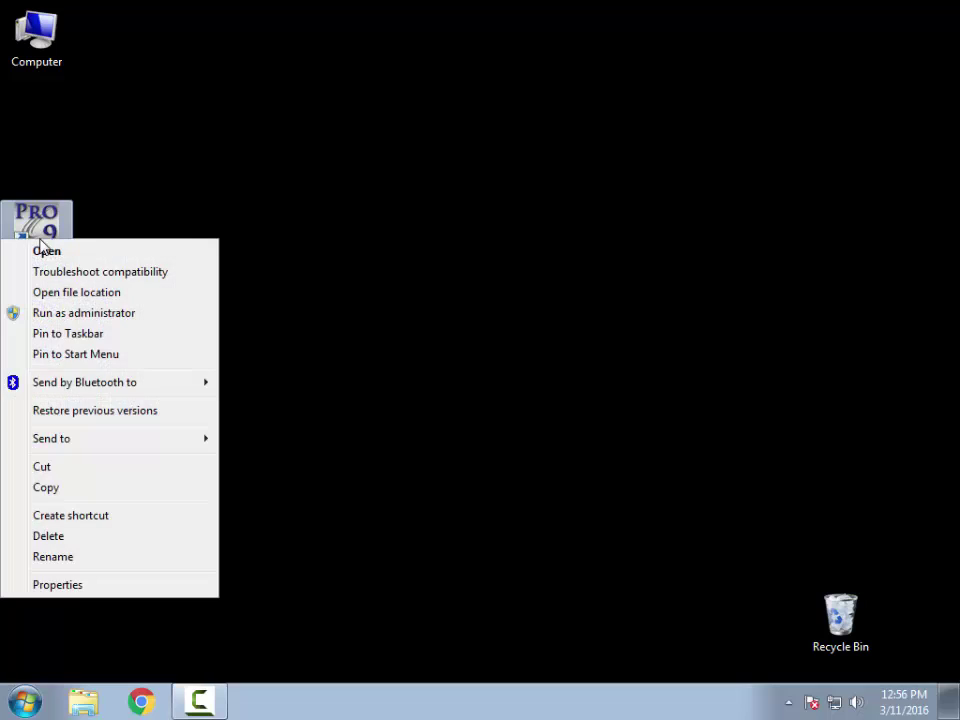
left_click(58, 257)
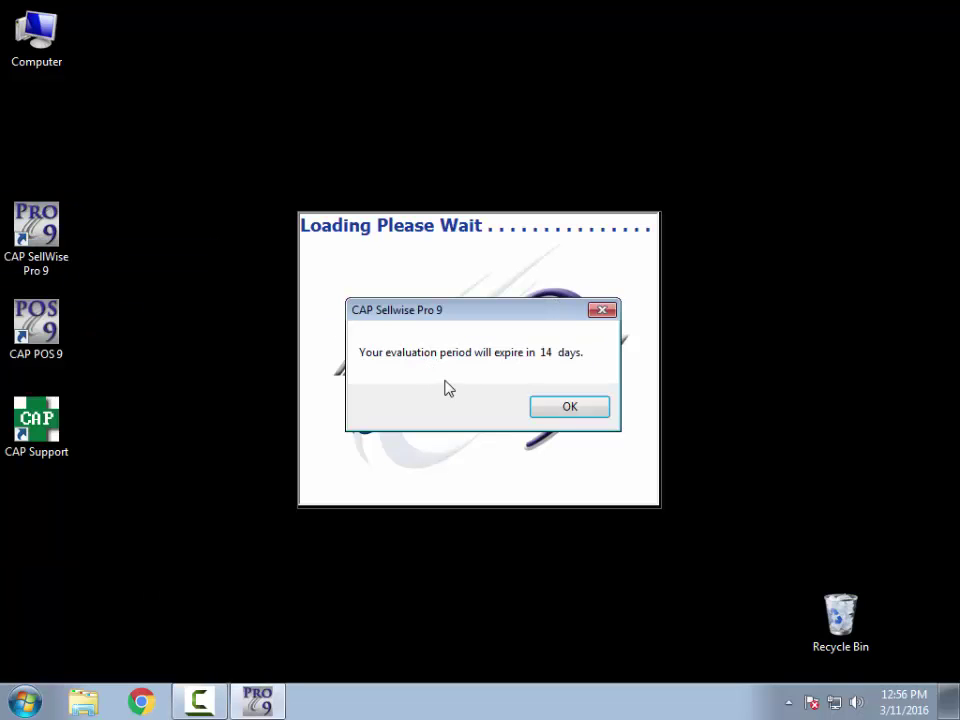
left_click(554, 408)
left_click(490, 421)
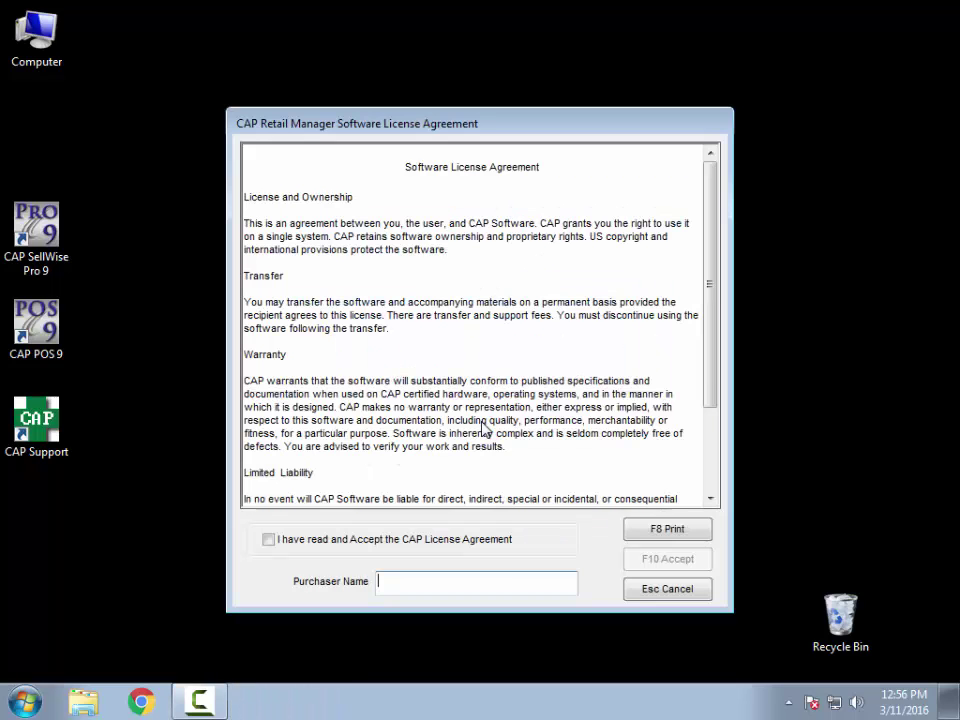
left_click(325, 541)
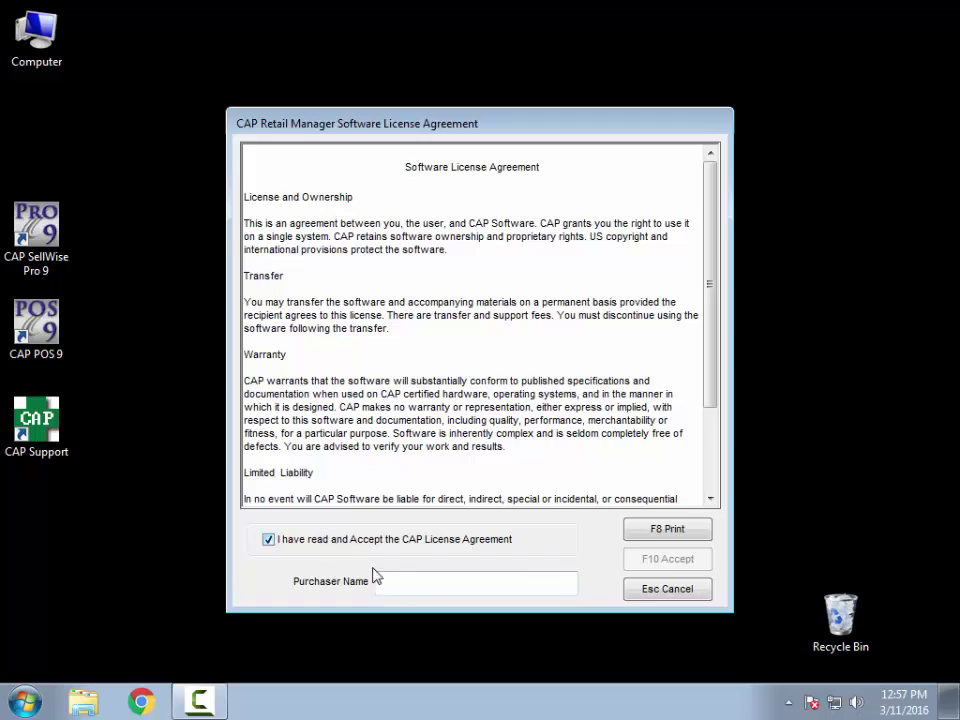
left_click(392, 576)
type("CAP")
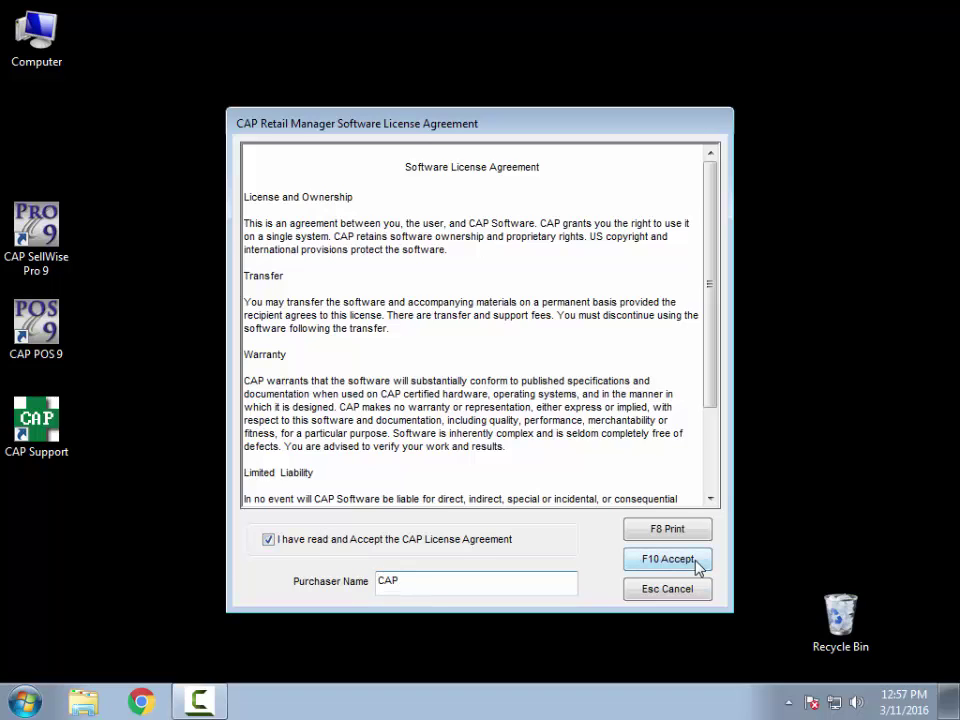
left_click(698, 566)
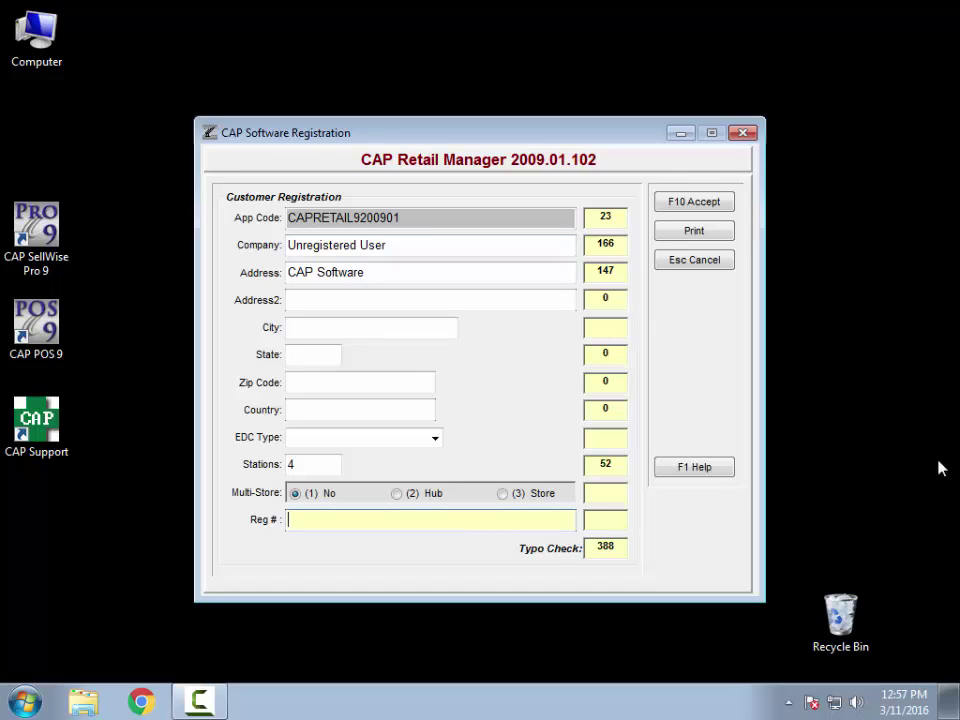
Enter company name CAP DEMO and paste the street address, suite line and city.
left_click(412, 245)
type("CAP DEMO")
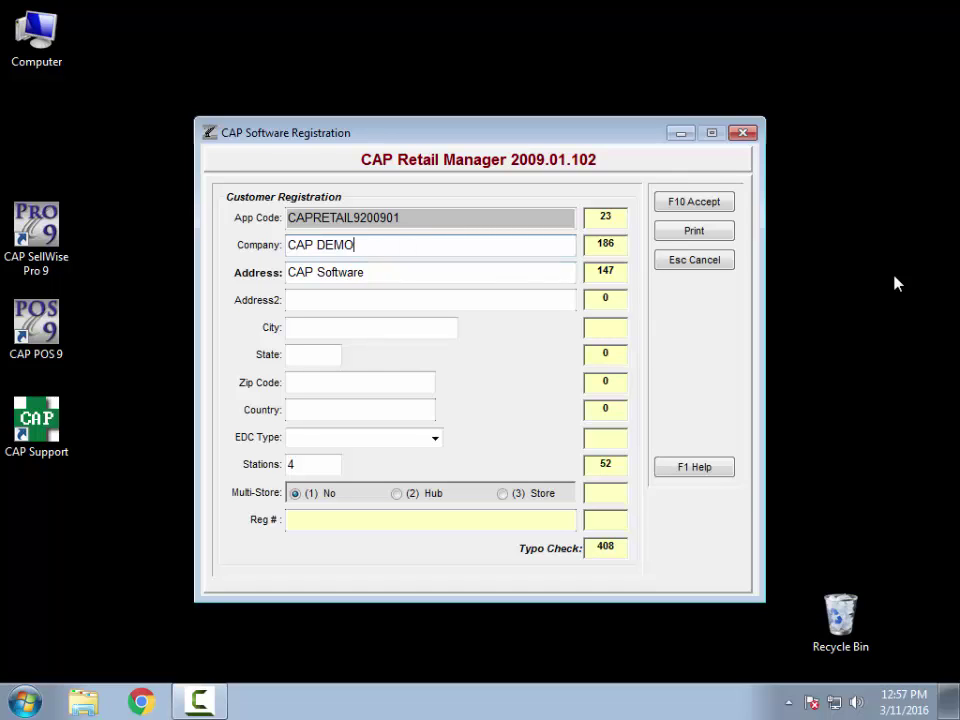
left_click(389, 272)
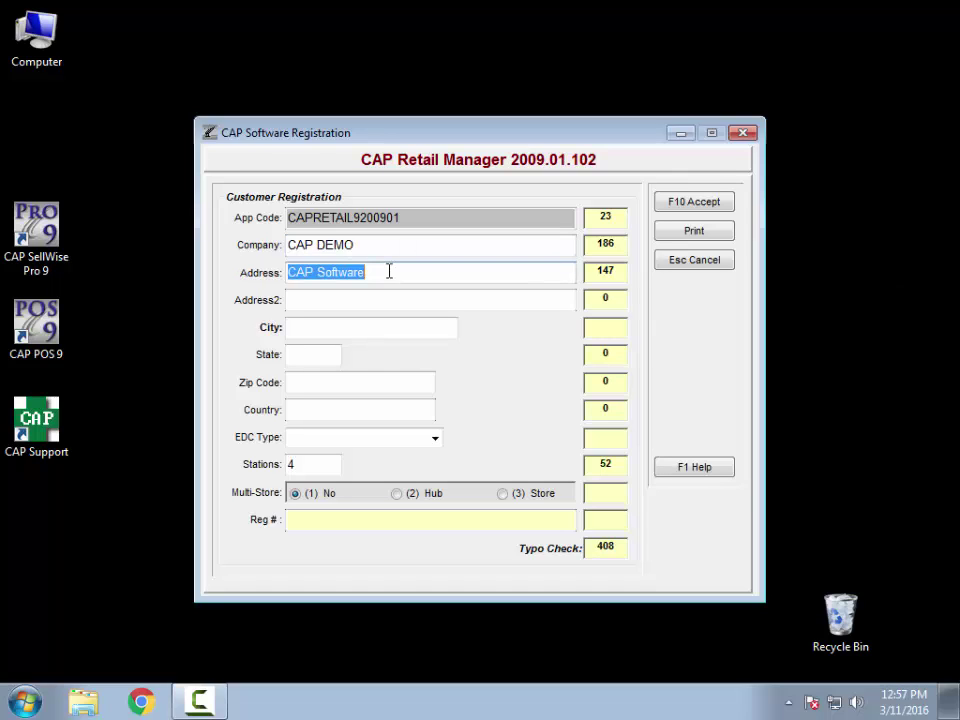
type("4100 International Plaza")
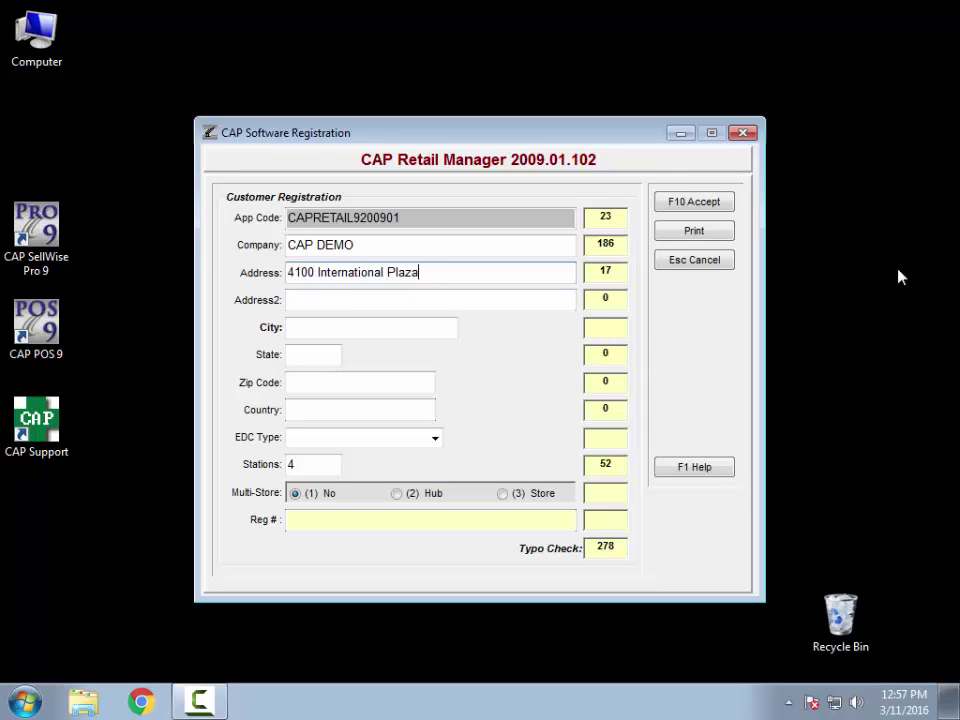
left_click(318, 300)
type("Suite 510")
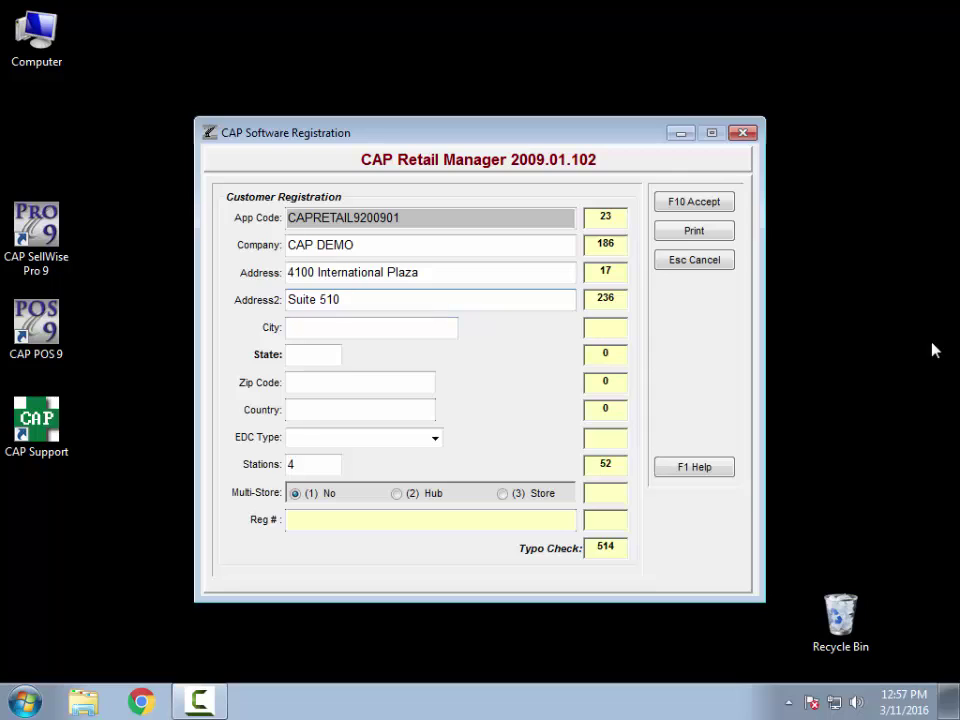
left_click(318, 327)
type("Fort Worth")
Fill in the state, zip code and country fields of the registration form.
left_click(298, 358)
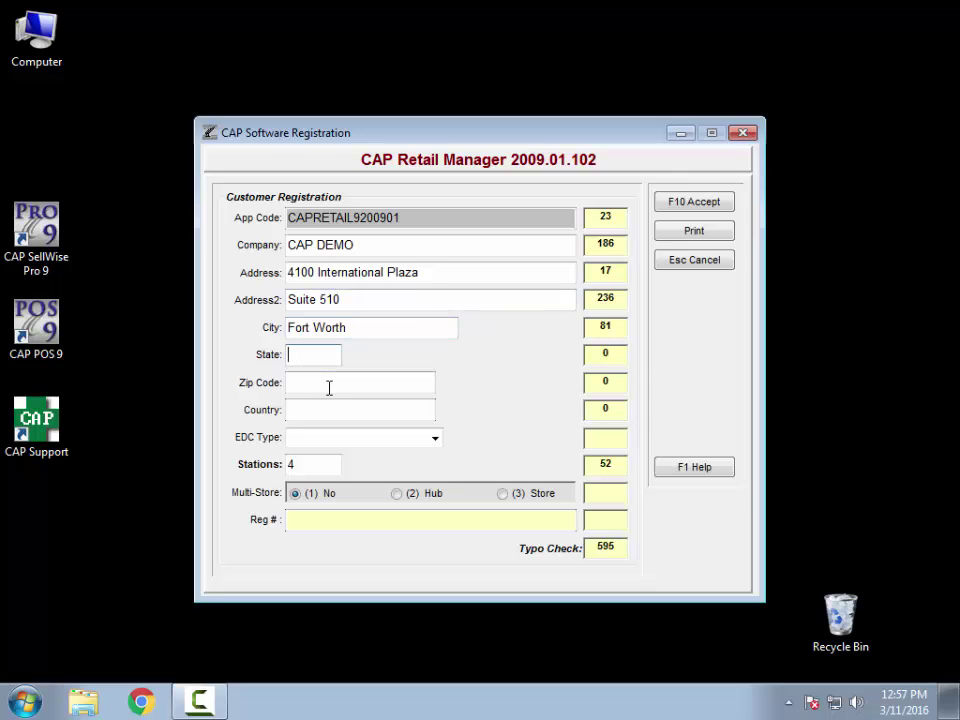
type("TX")
left_click(296, 382)
type("76")
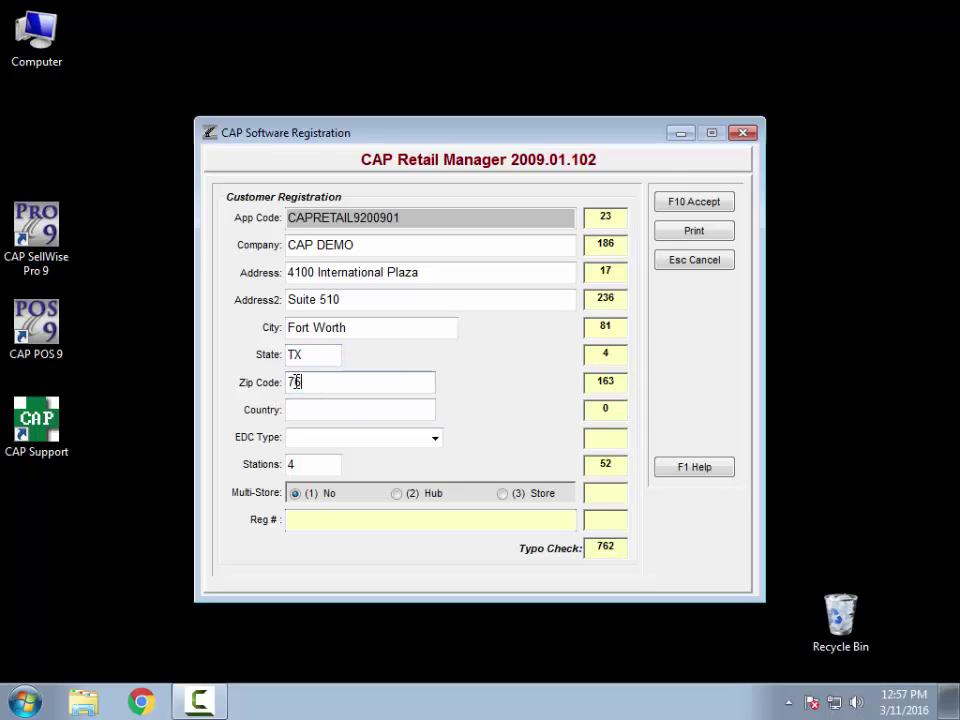
type("109")
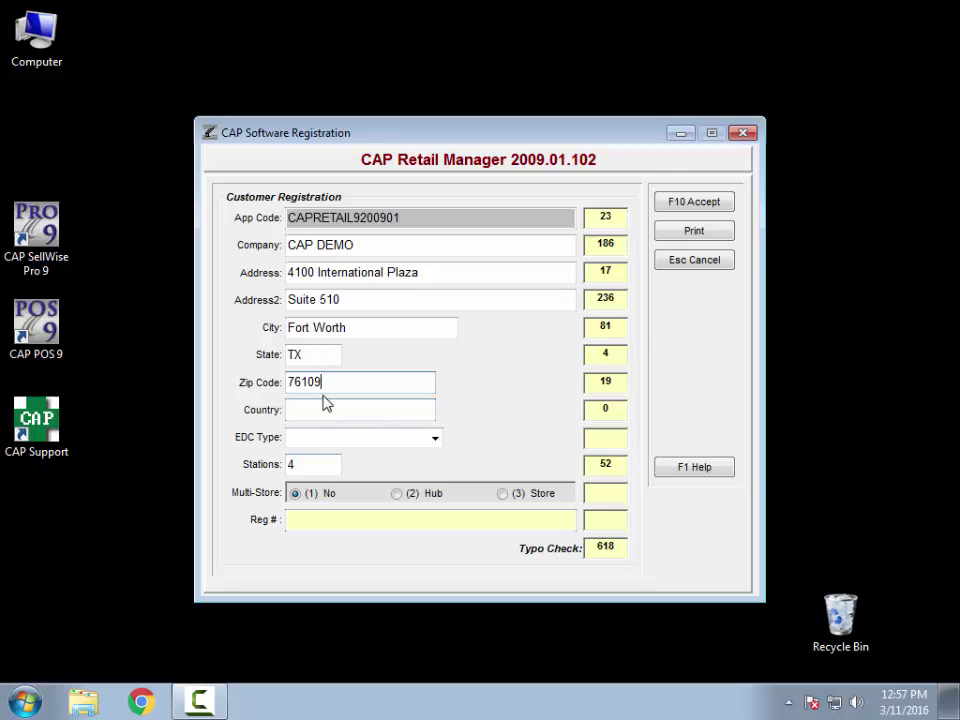
left_click(326, 403)
type("USA")
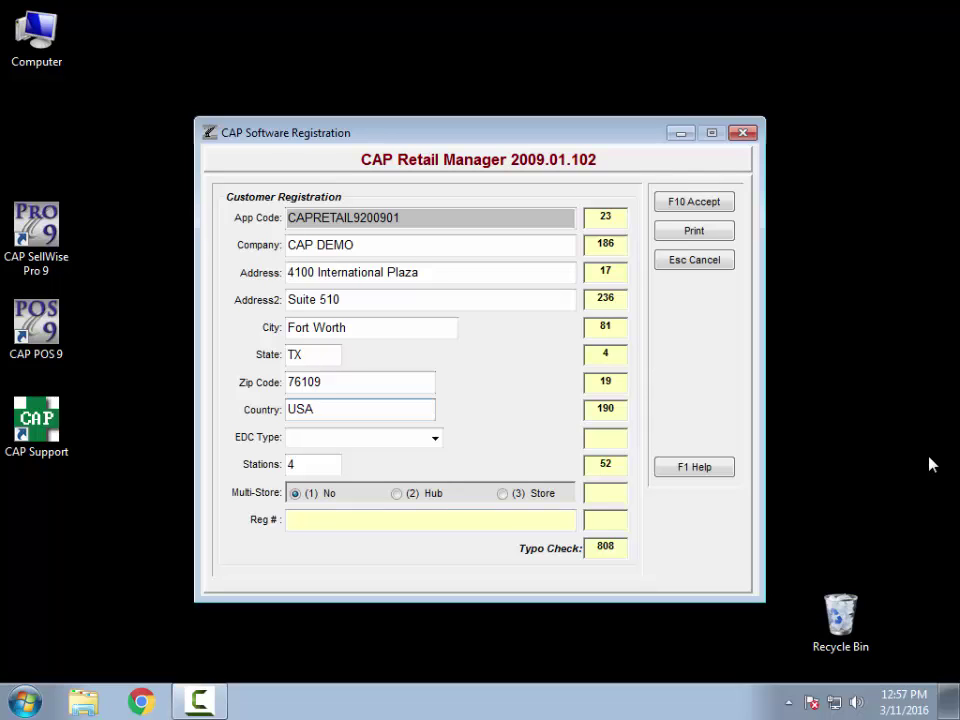
Paste the registration number, submit the registration and acknowledge its acceptance.
left_click(388, 519)
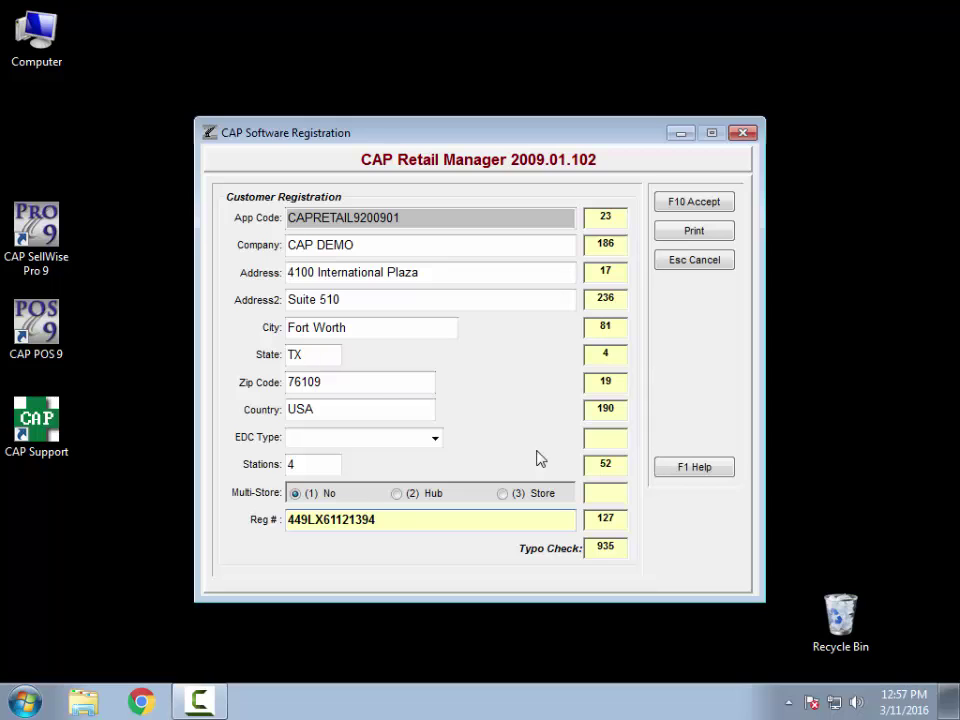
left_click(701, 204)
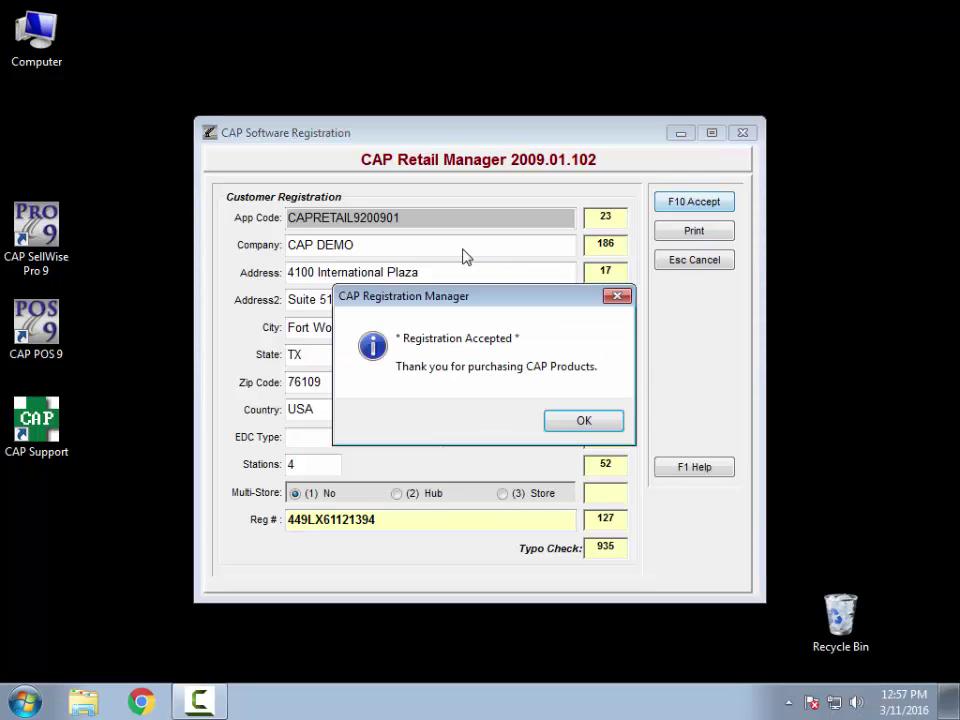
left_click(588, 422)
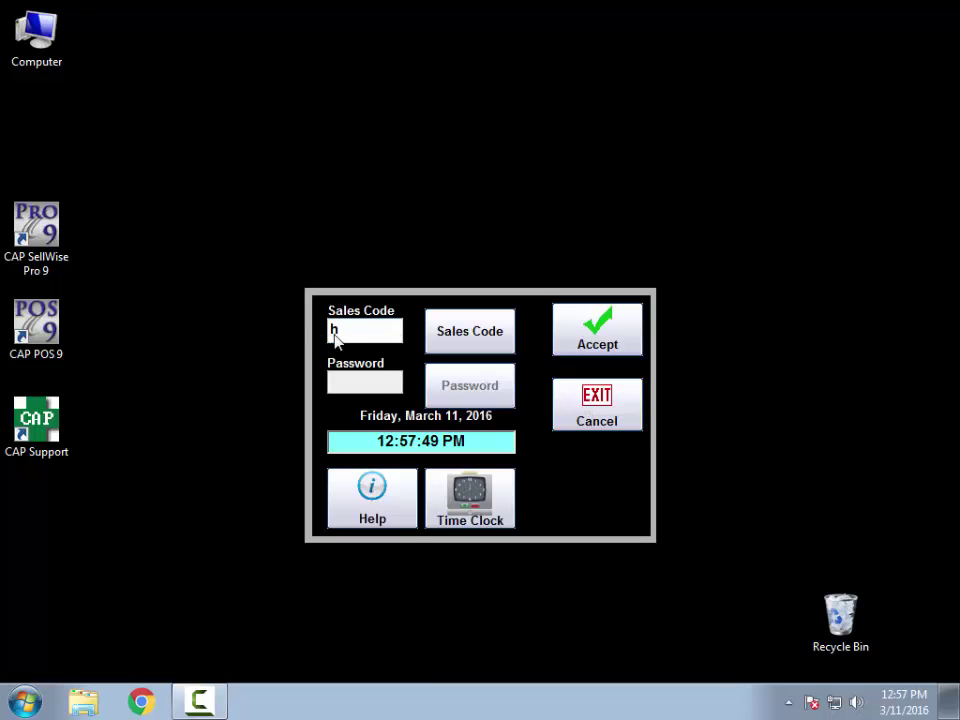
Log in with sales code H and open Help > Configuration, dismissing the first run-time error.
left_click(604, 343)
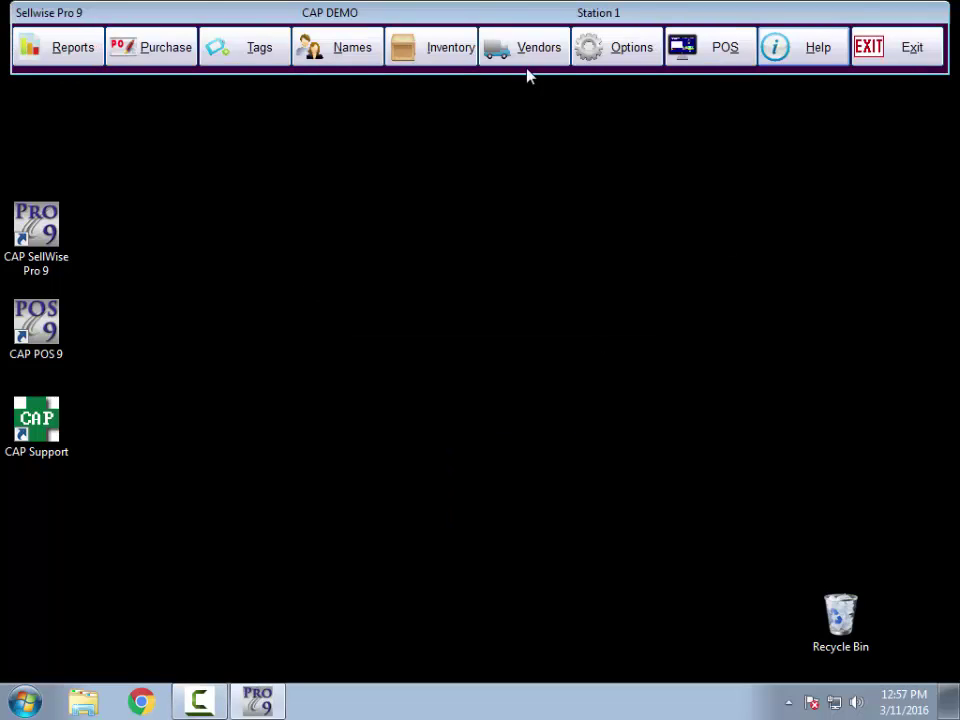
left_click(818, 48)
left_click(828, 121)
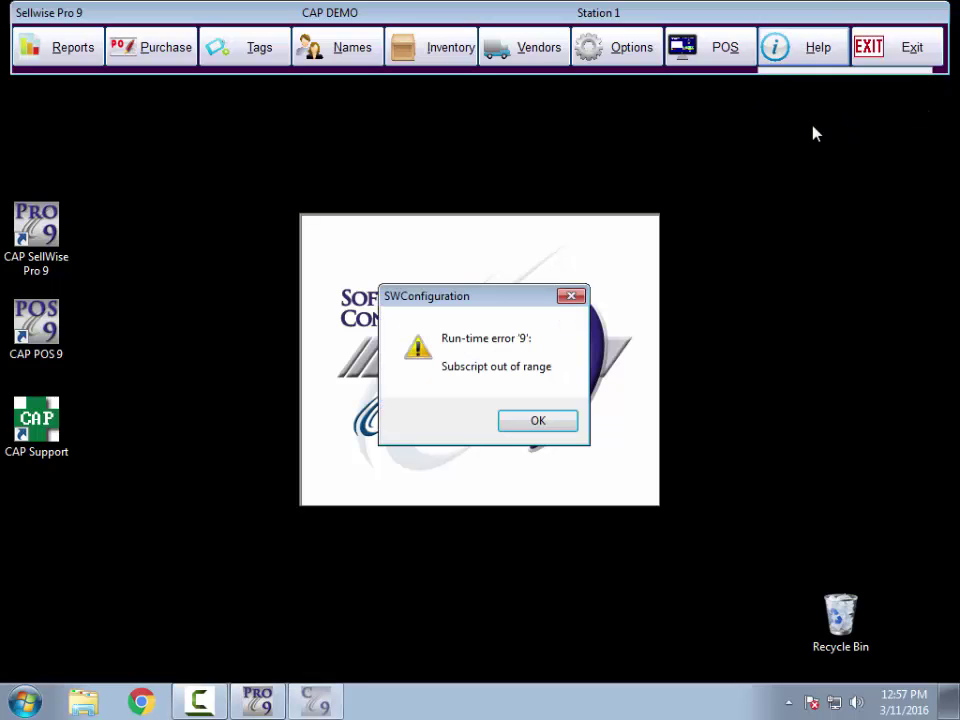
left_click(521, 422)
left_click(809, 52)
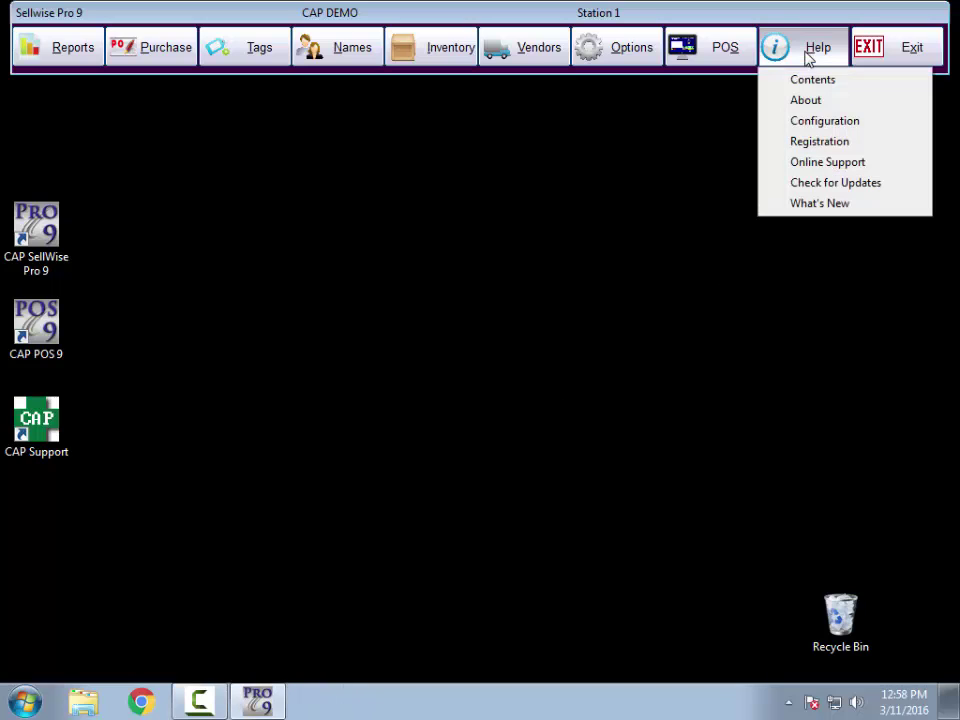
left_click(820, 122)
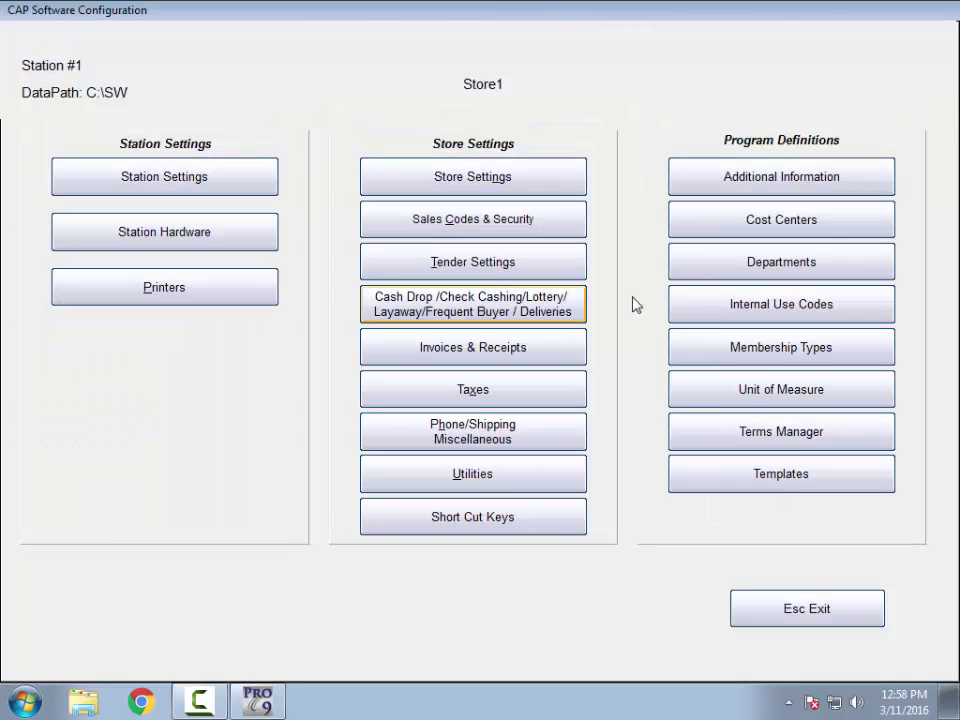
Review the General department's details in the departments list without making changes.
left_click(800, 262)
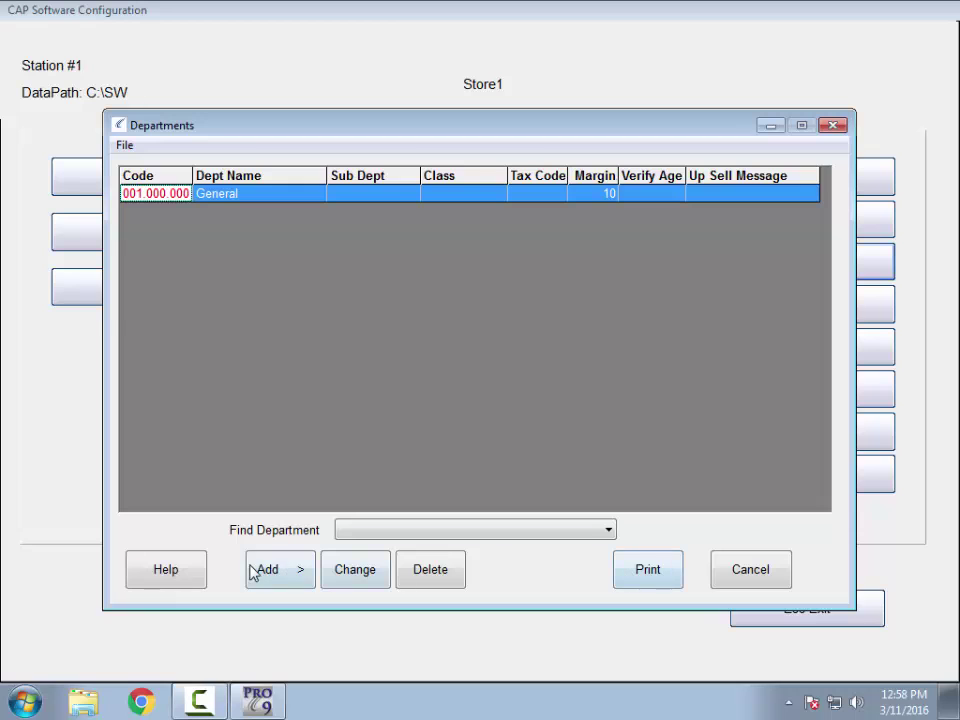
left_click(353, 566)
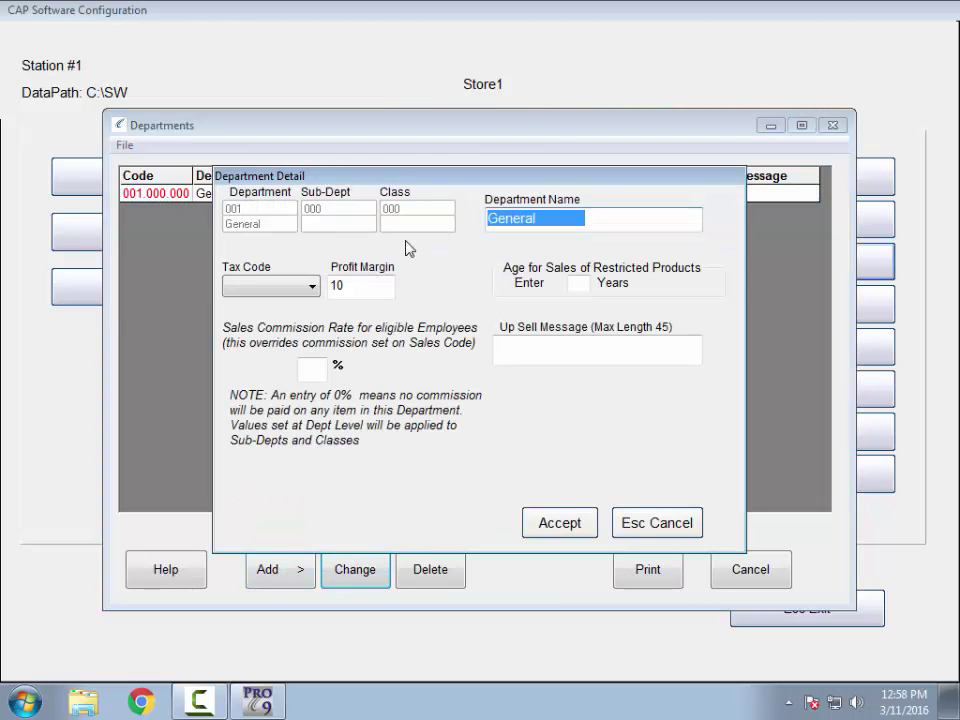
left_click(655, 522)
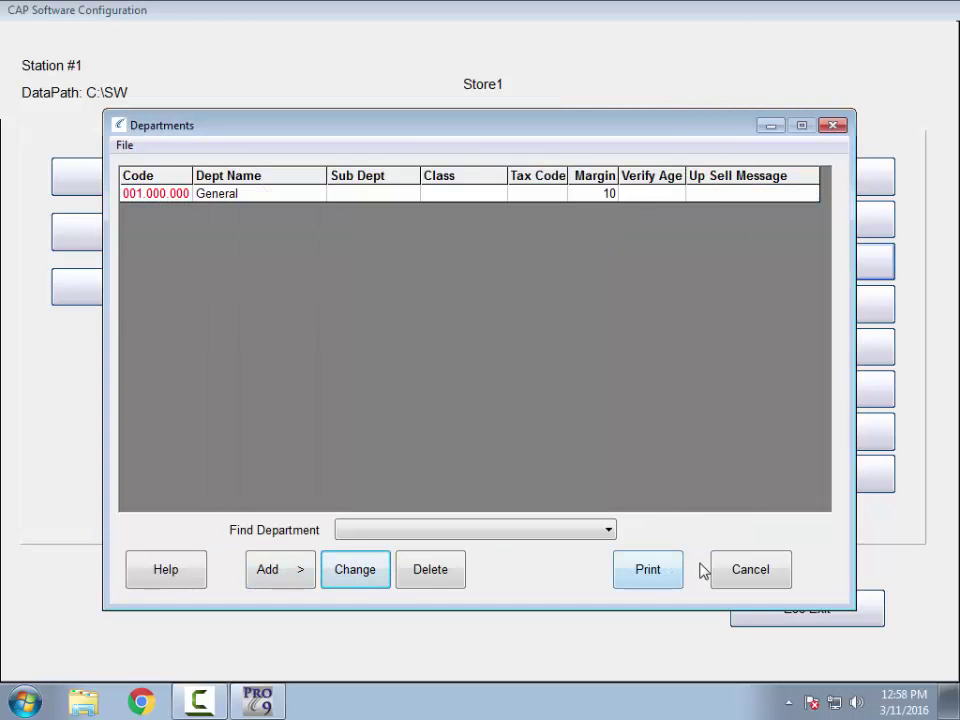
left_click(737, 582)
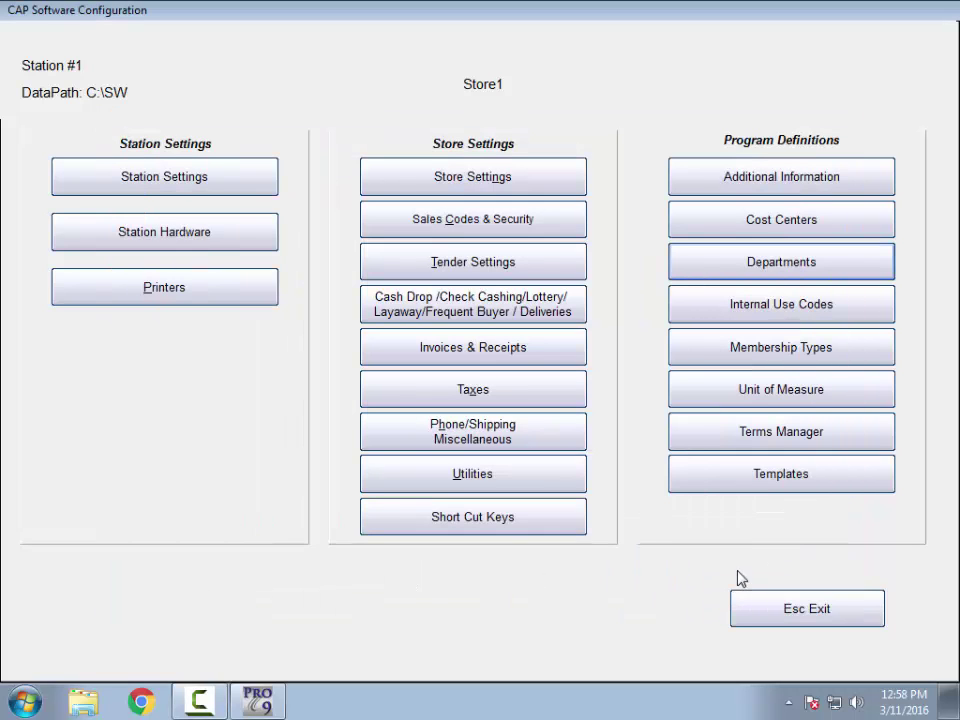
Add unit of measure EA with description 'Each' and save it.
left_click(782, 400)
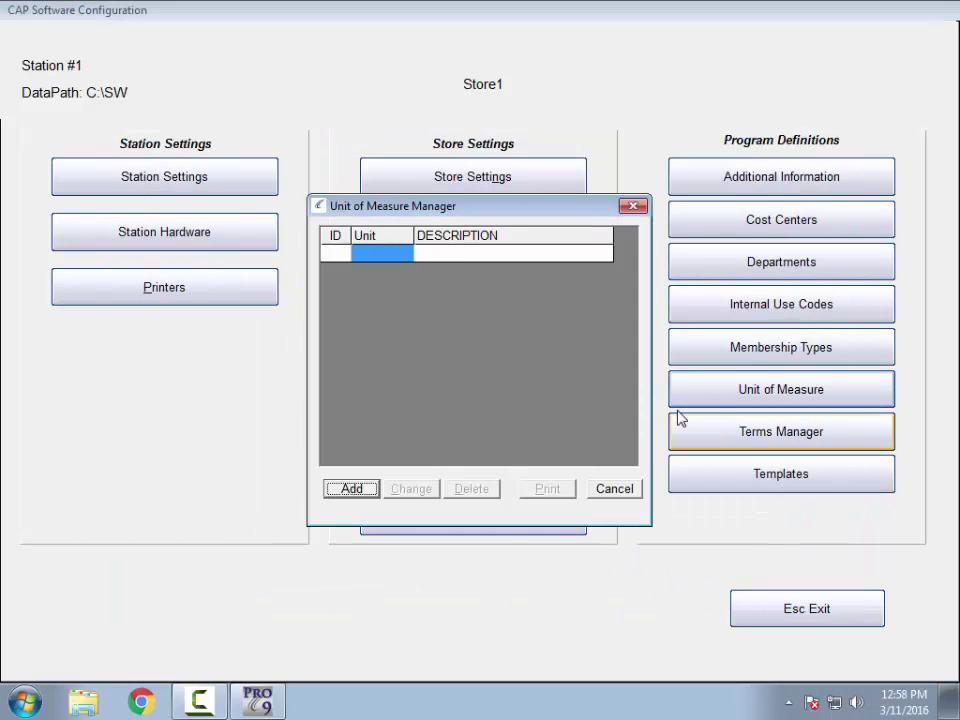
left_click(352, 490)
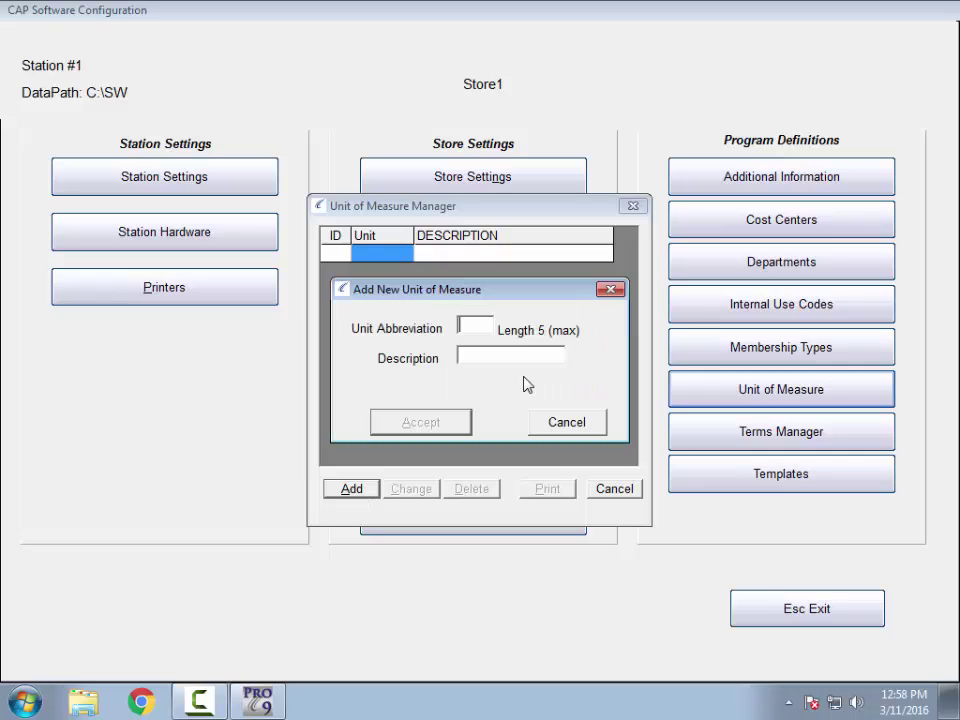
type("EA")
left_click(497, 358)
type("Each")
left_click(421, 422)
left_click(620, 489)
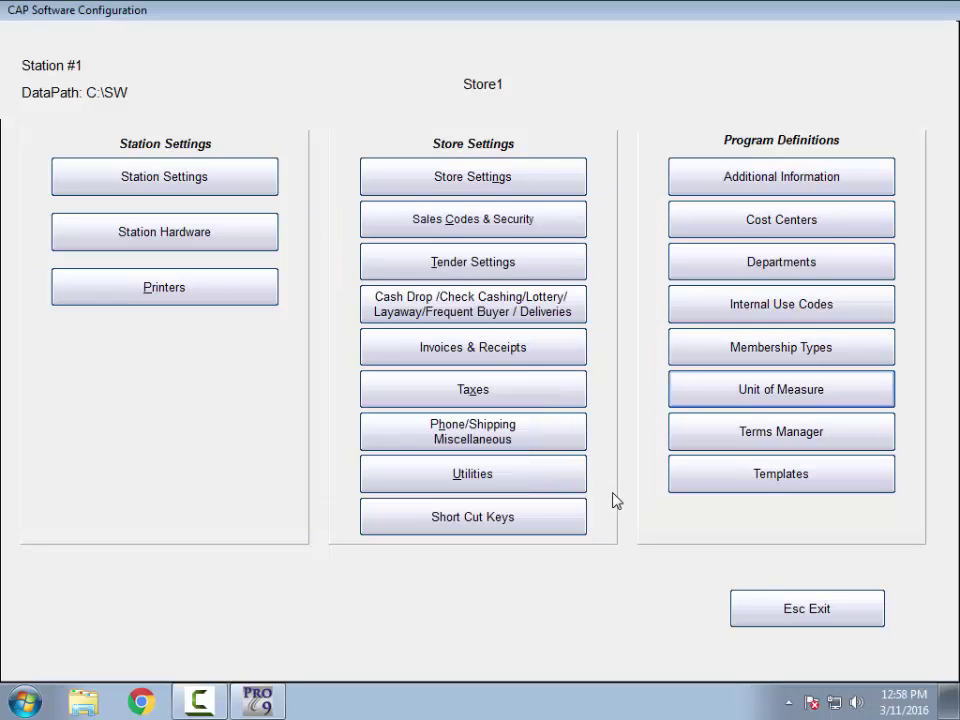
Add internal use code 1 with description 'Damaged' and save it.
left_click(760, 318)
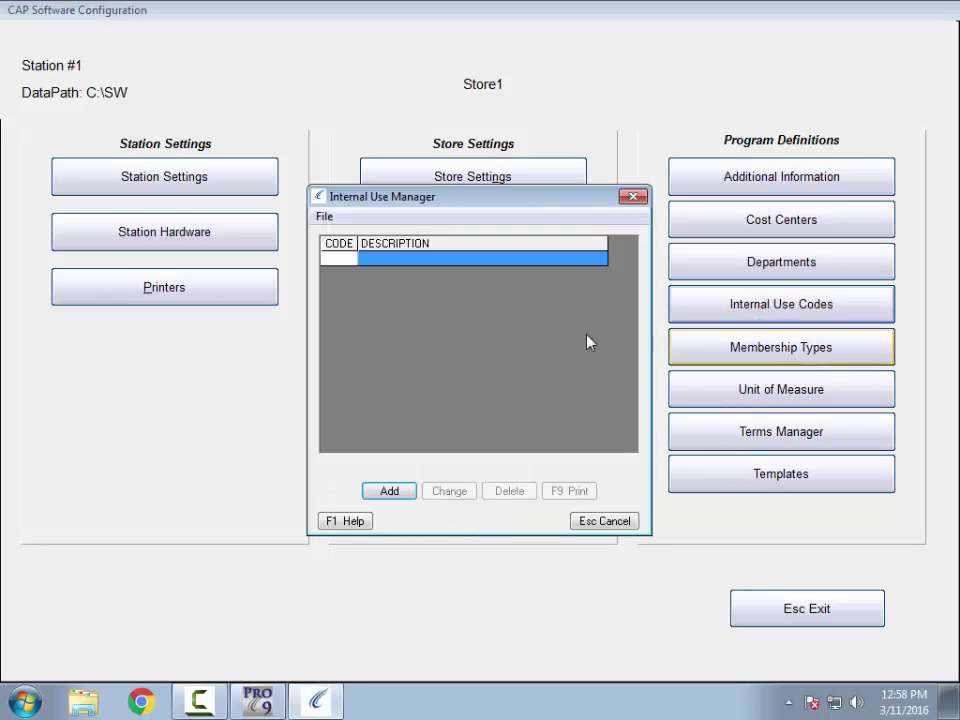
left_click(388, 493)
type("1")
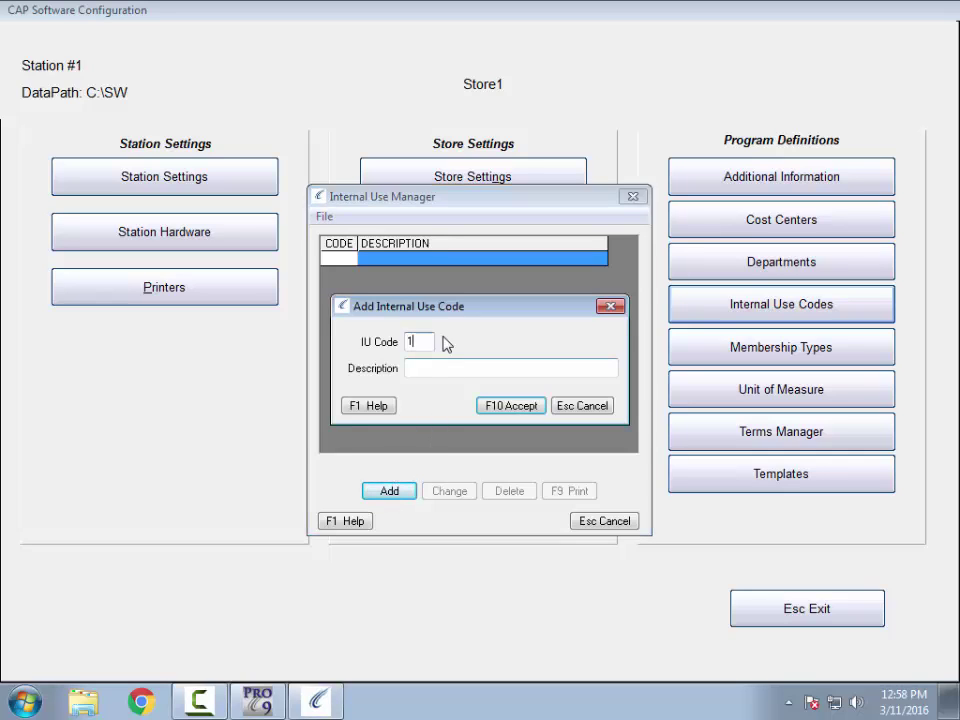
left_click(430, 370)
type("Damaged")
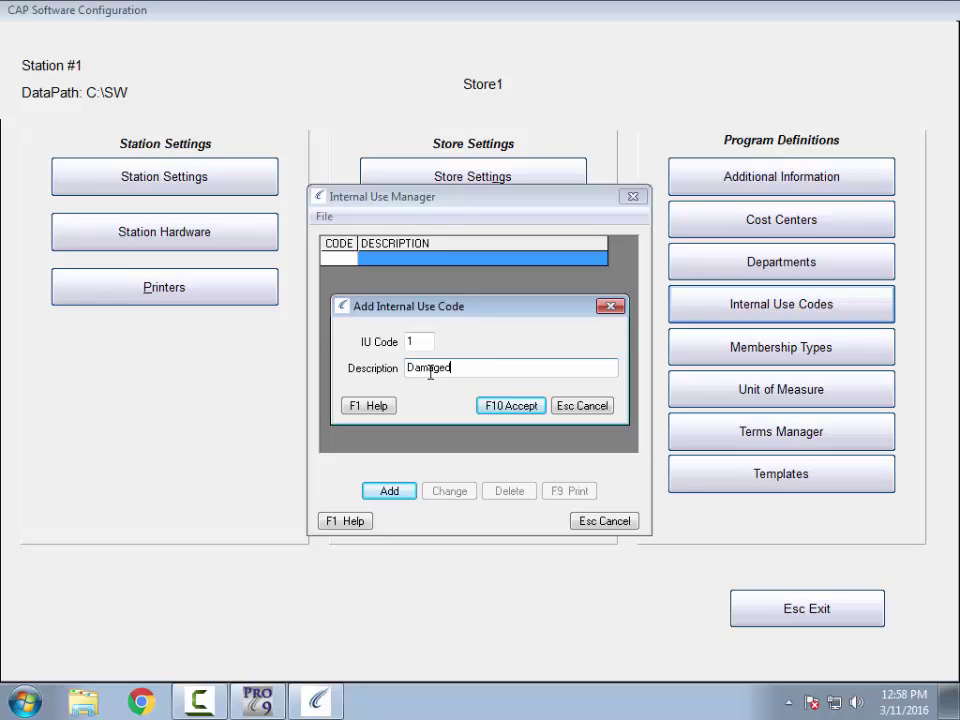
left_click(518, 405)
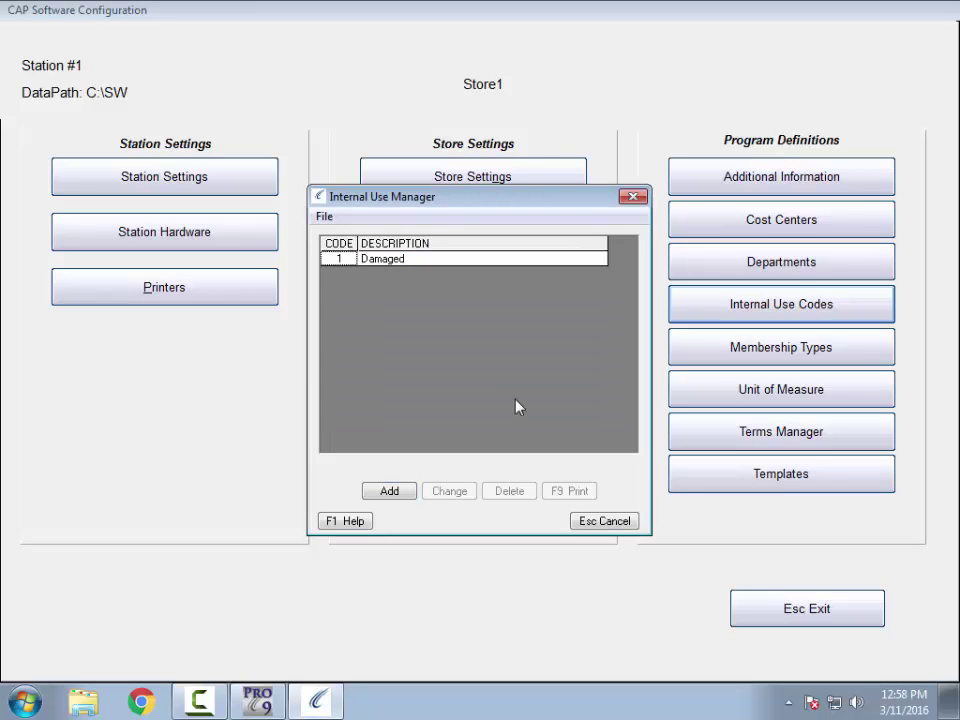
left_click(598, 522)
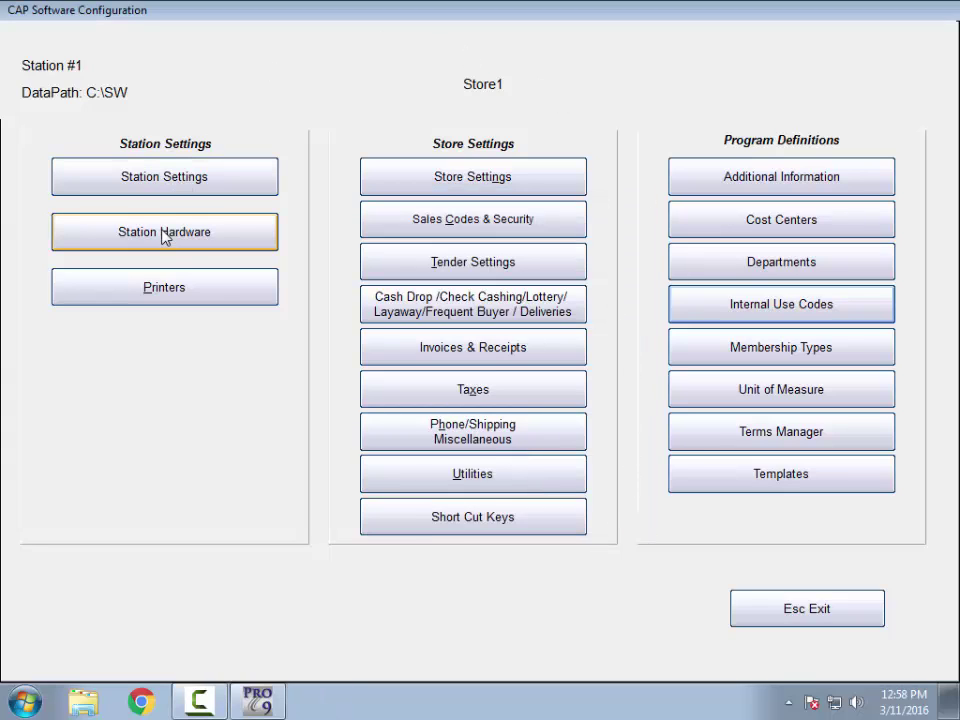
Set the Brother printer's invoice type to G - Graphic Invoice.
left_click(147, 304)
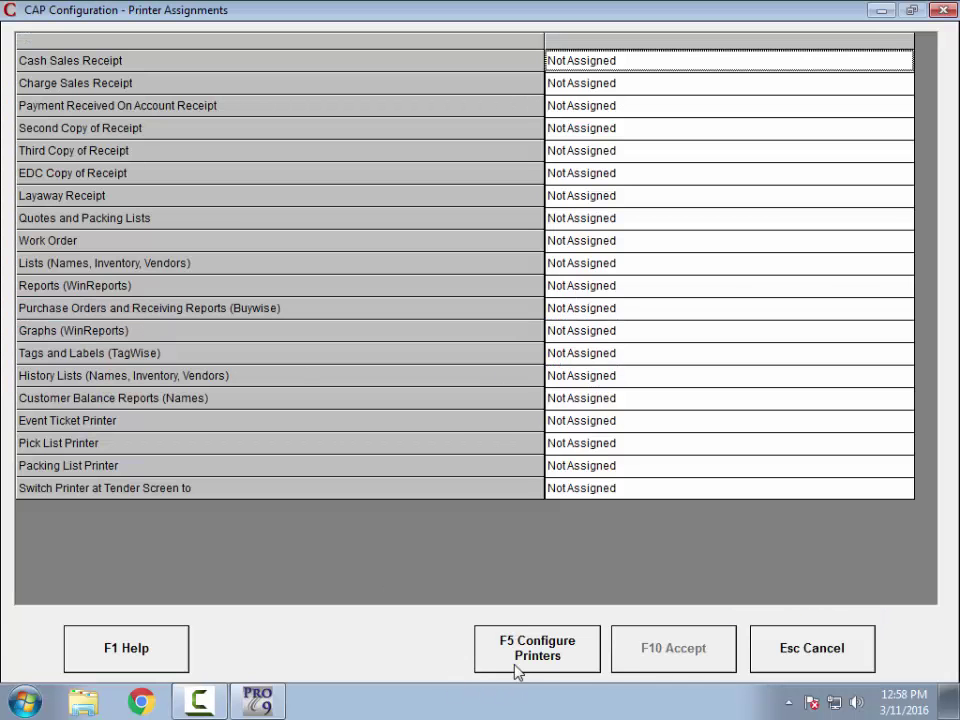
left_click(520, 662)
left_click(88, 116)
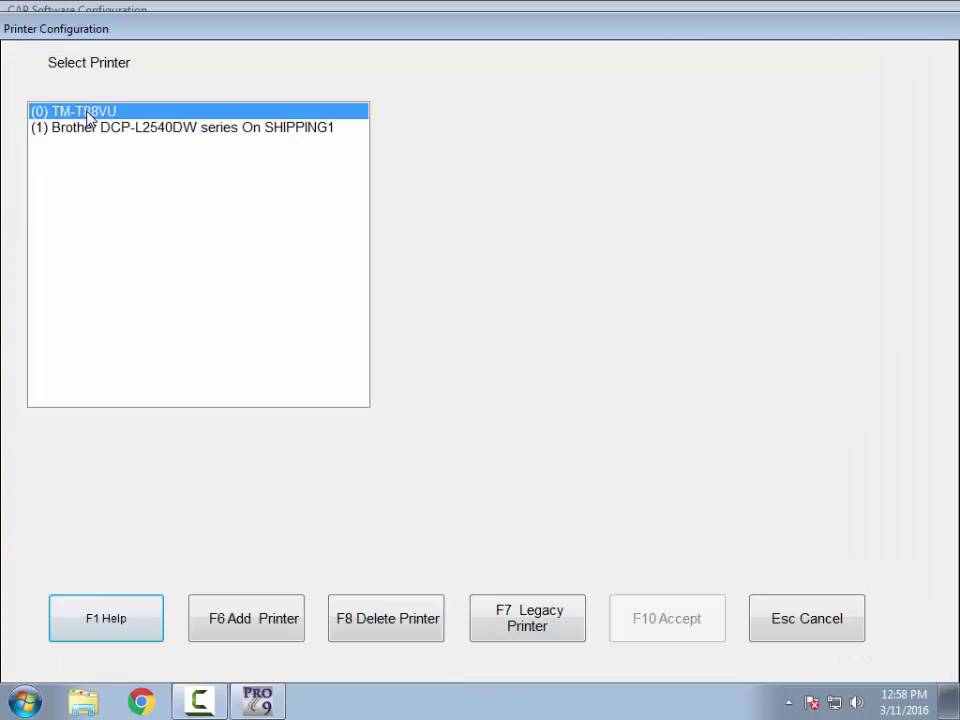
left_click(174, 130)
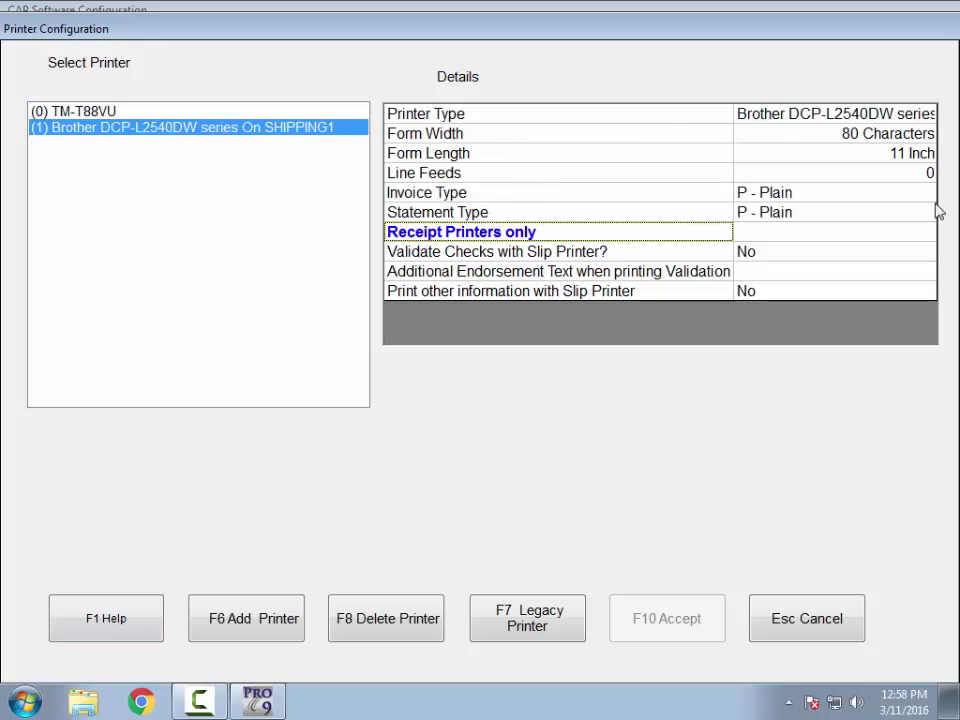
left_click(868, 196)
left_click(790, 196)
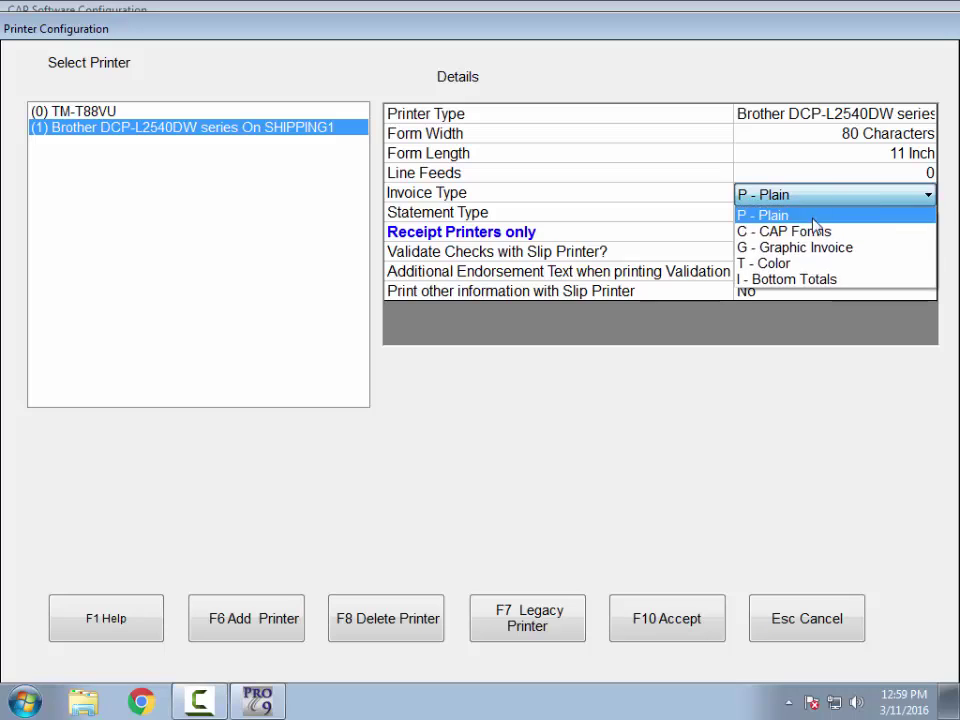
left_click(803, 248)
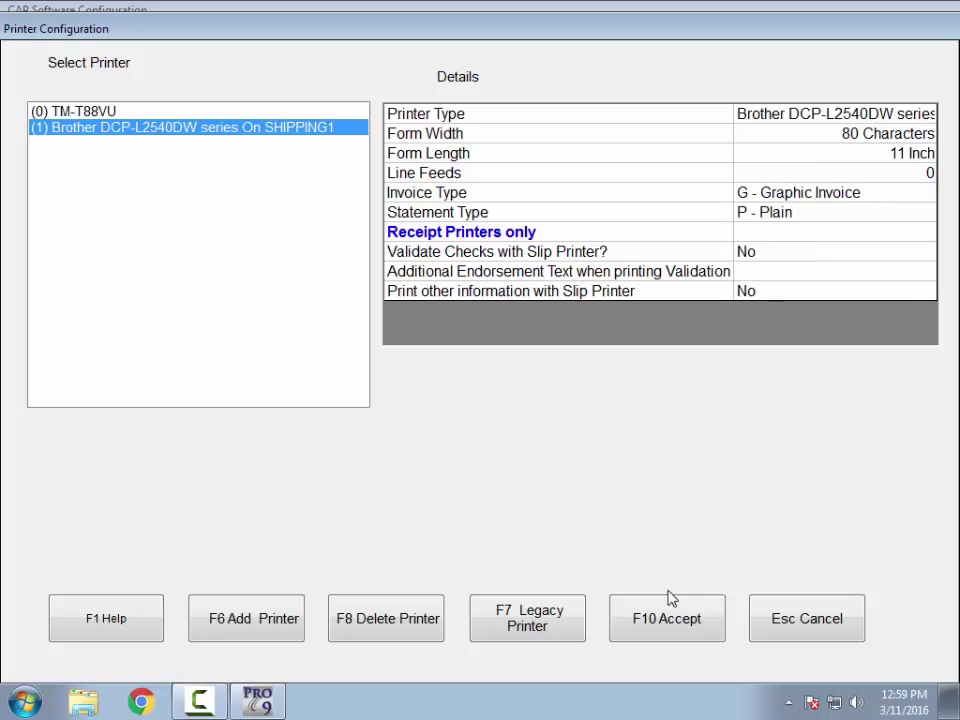
left_click(660, 625)
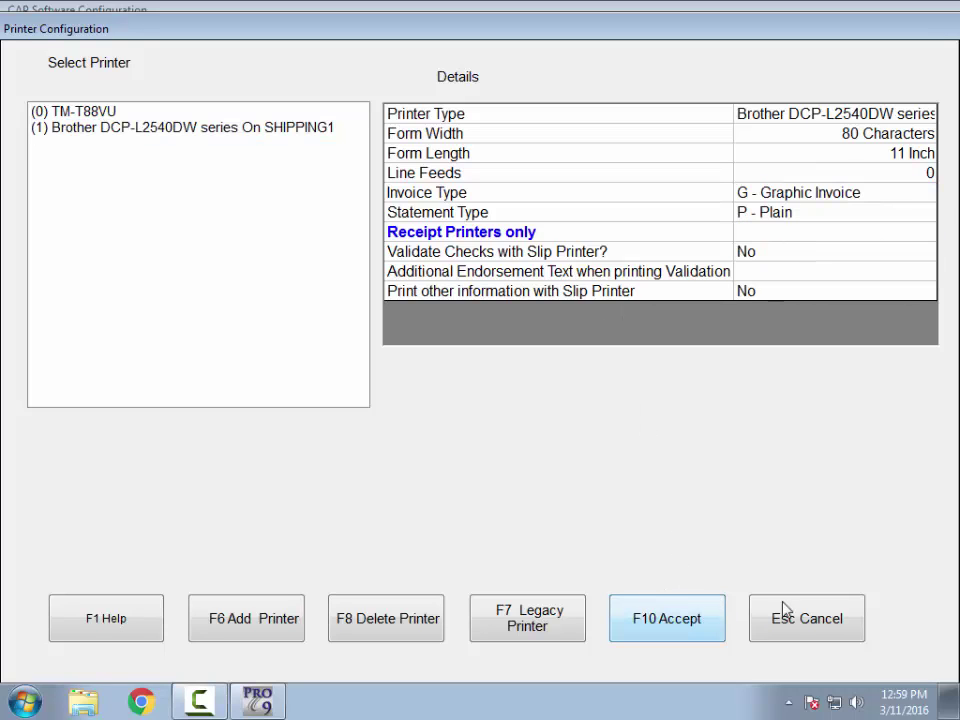
left_click(804, 624)
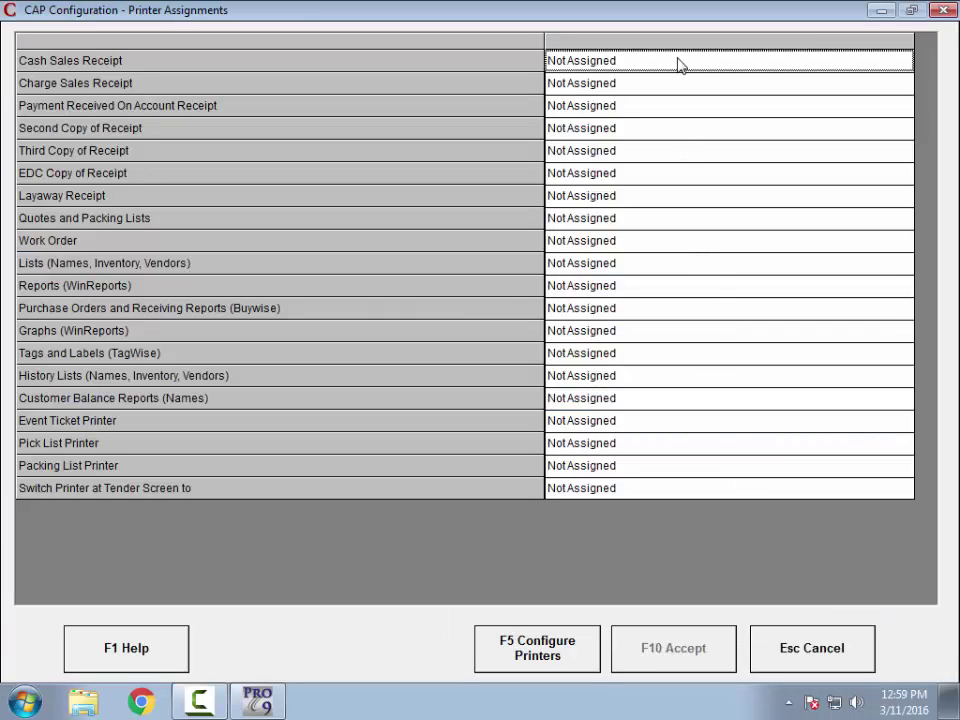
Assign Cash, Charge, Payment On Account and EDC receipts to TM-T88VU and WinReports to Brother.
left_click(677, 64)
left_click(658, 84)
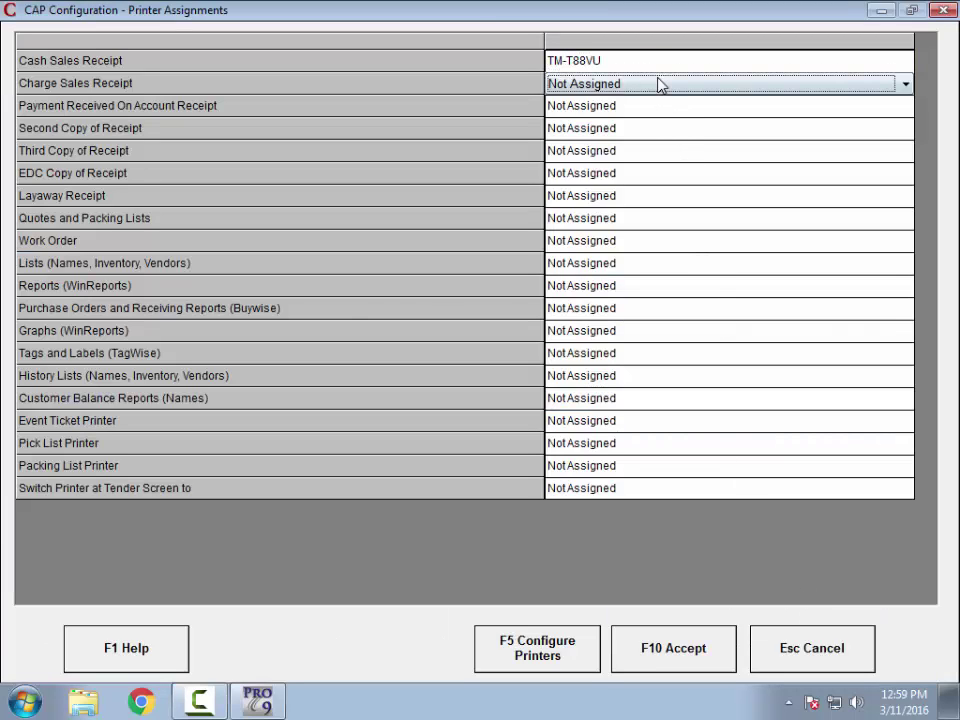
left_click(633, 115)
left_click(634, 108)
left_click(600, 150)
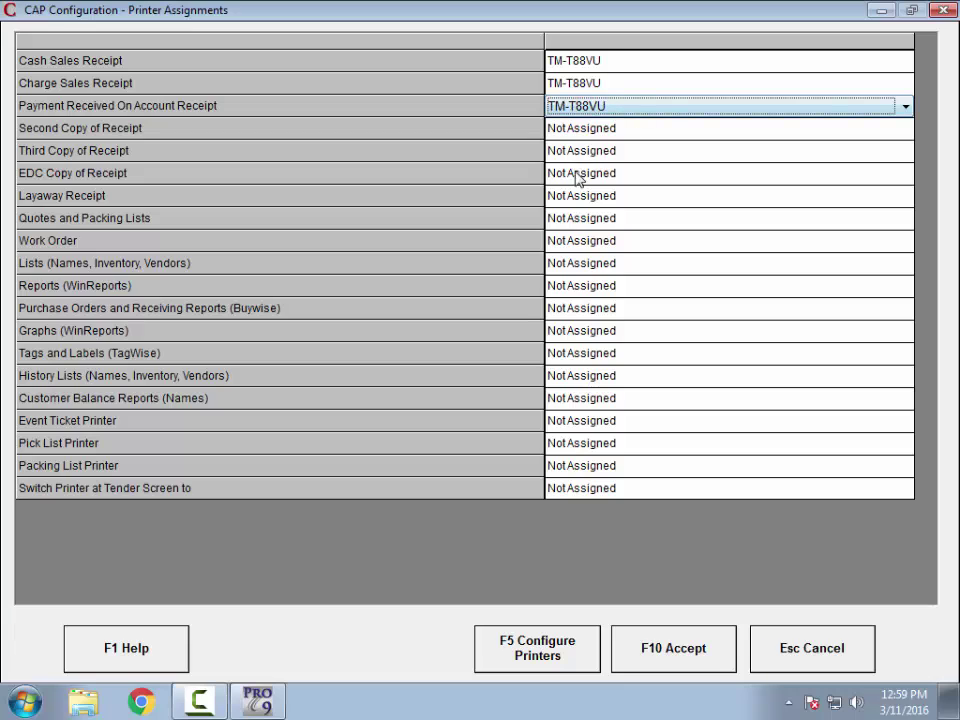
left_click(593, 176)
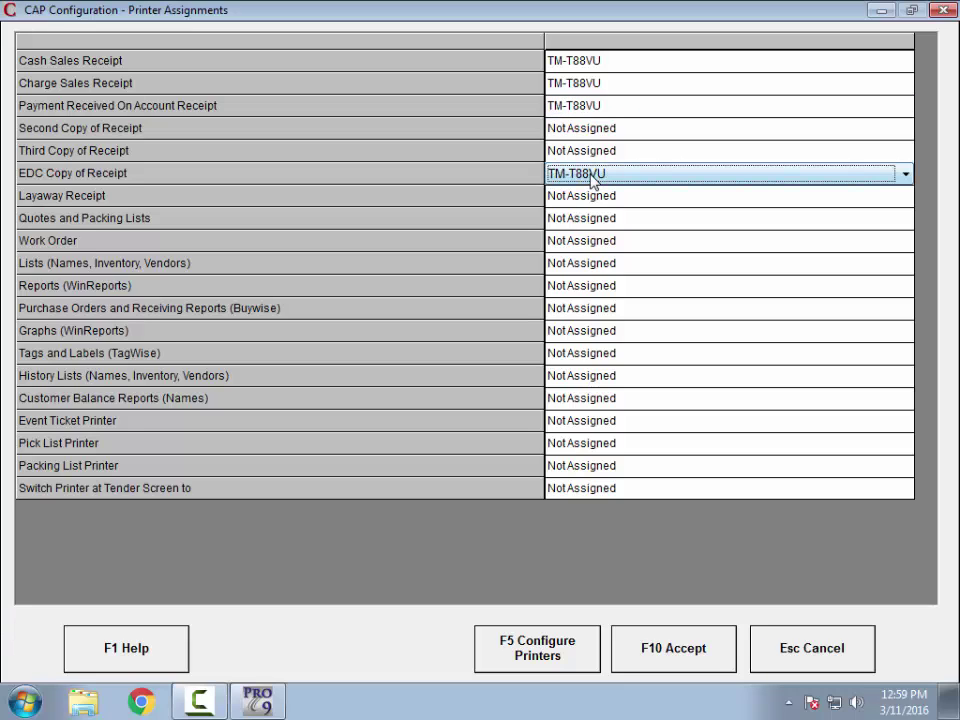
left_click(571, 291)
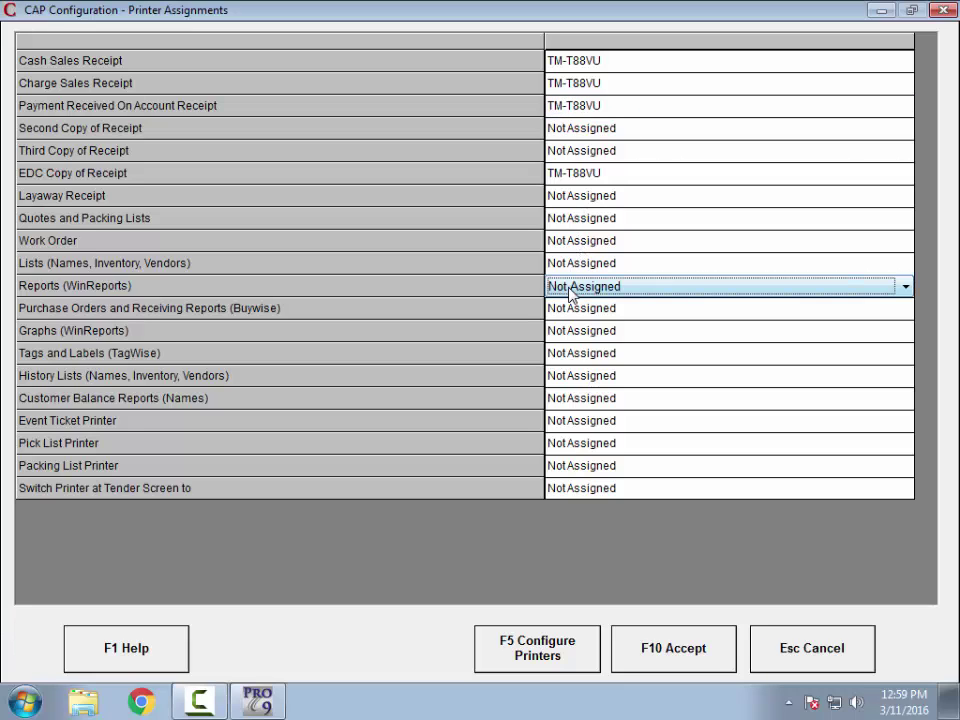
left_click(571, 291)
left_click(581, 338)
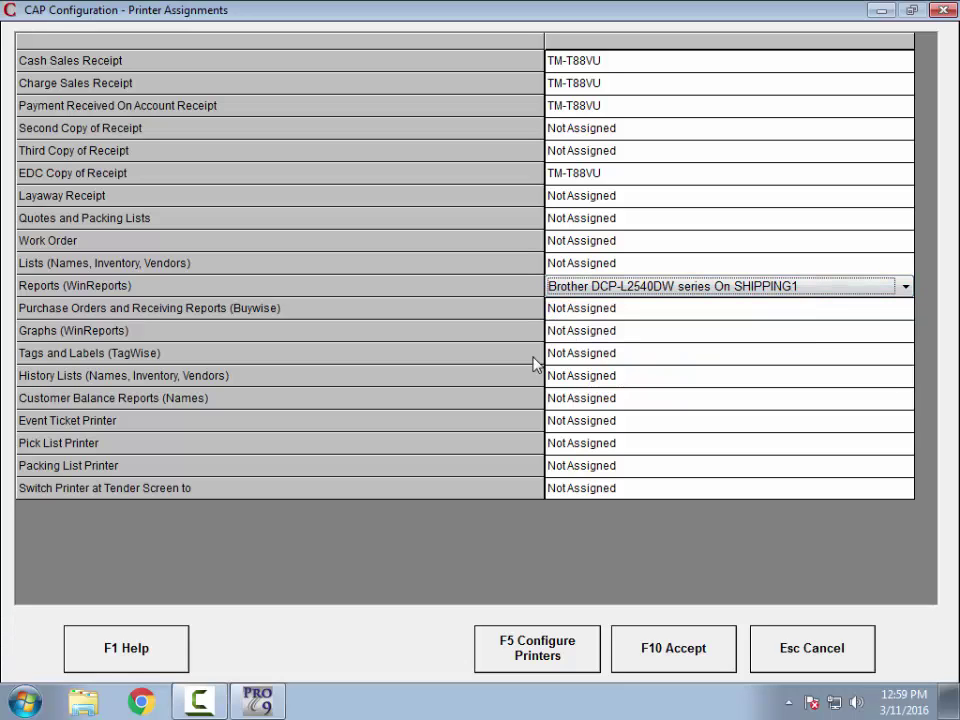
left_click(676, 647)
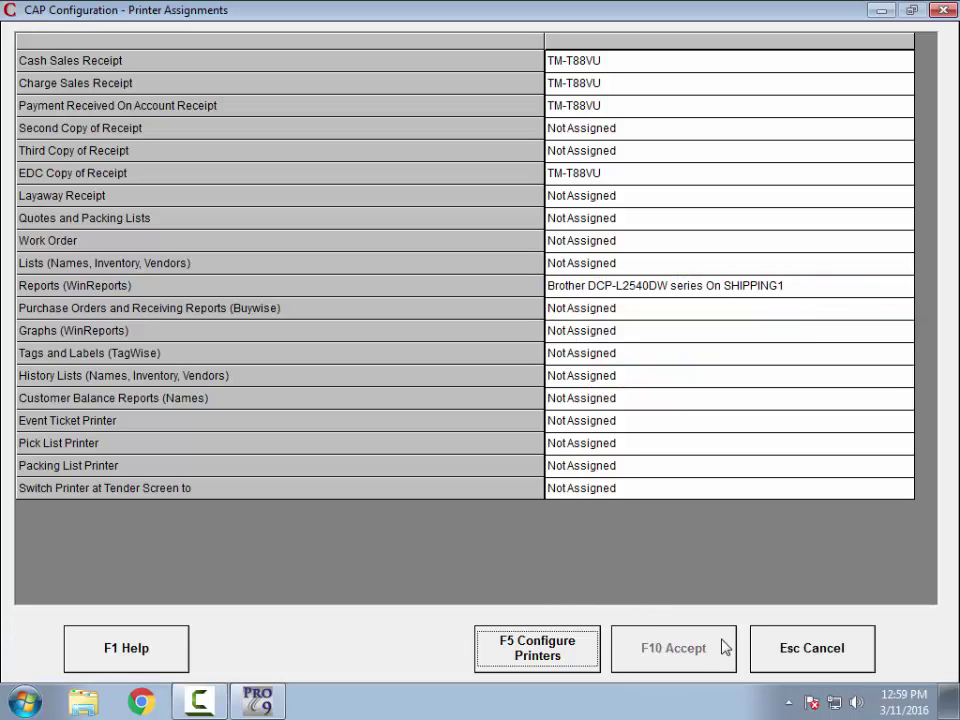
left_click(808, 650)
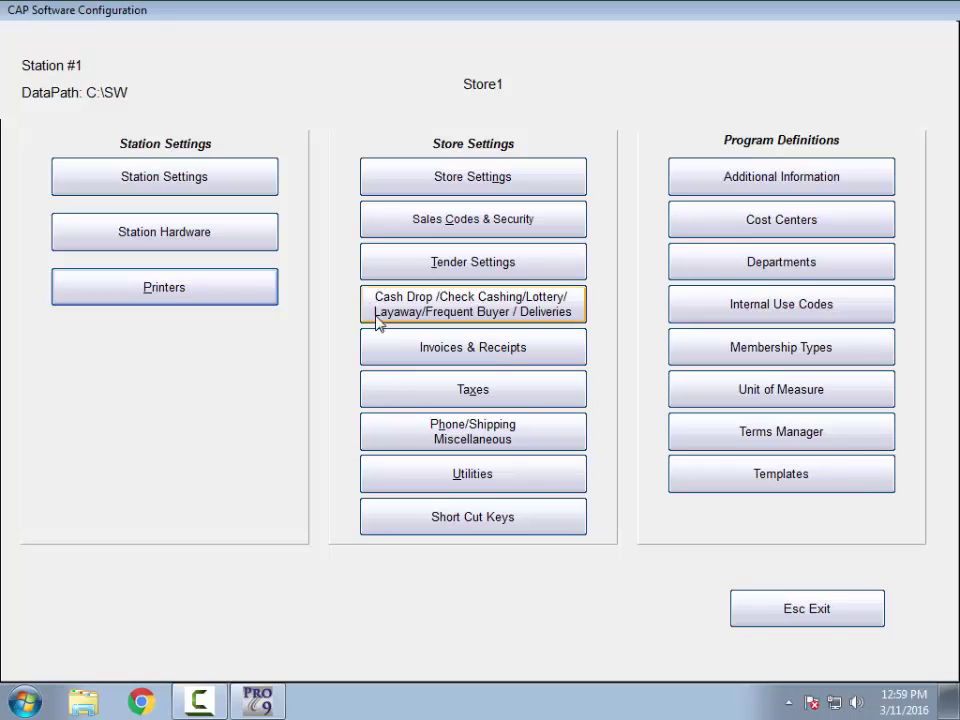
Enable Drawer #1 as a cash drawer opened through the TM-T88VU printer.
left_click(175, 234)
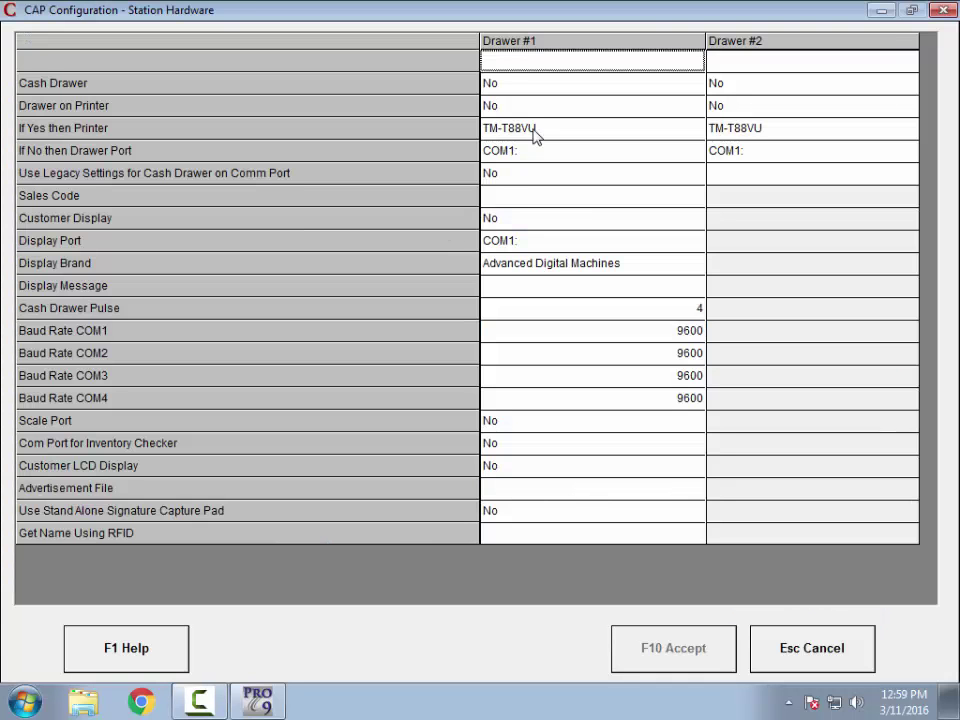
left_click(514, 88)
left_click(505, 108)
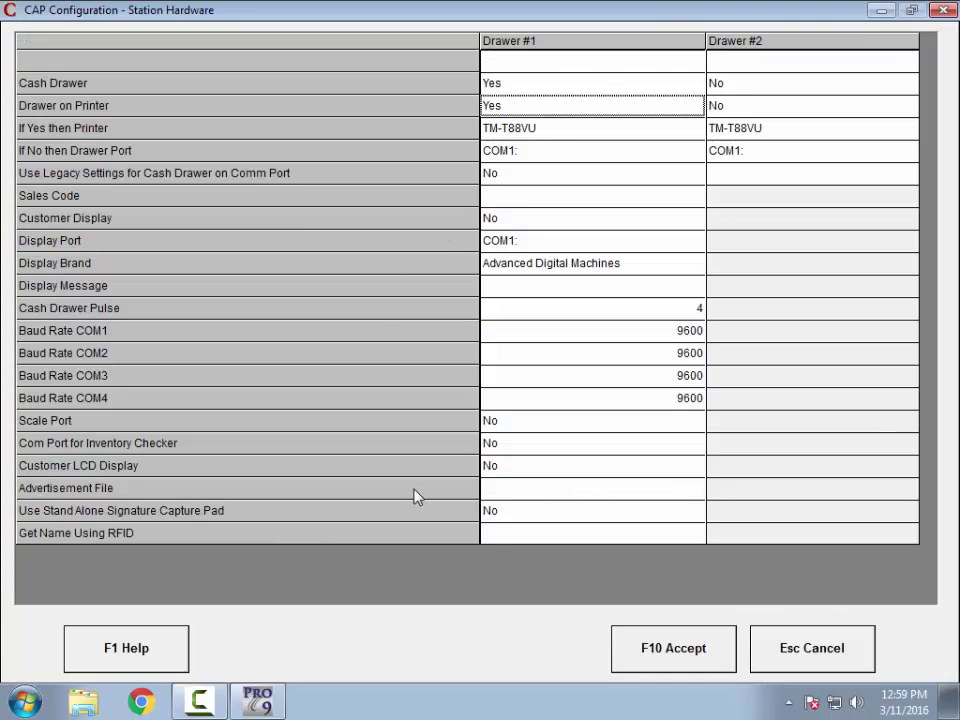
left_click(672, 645)
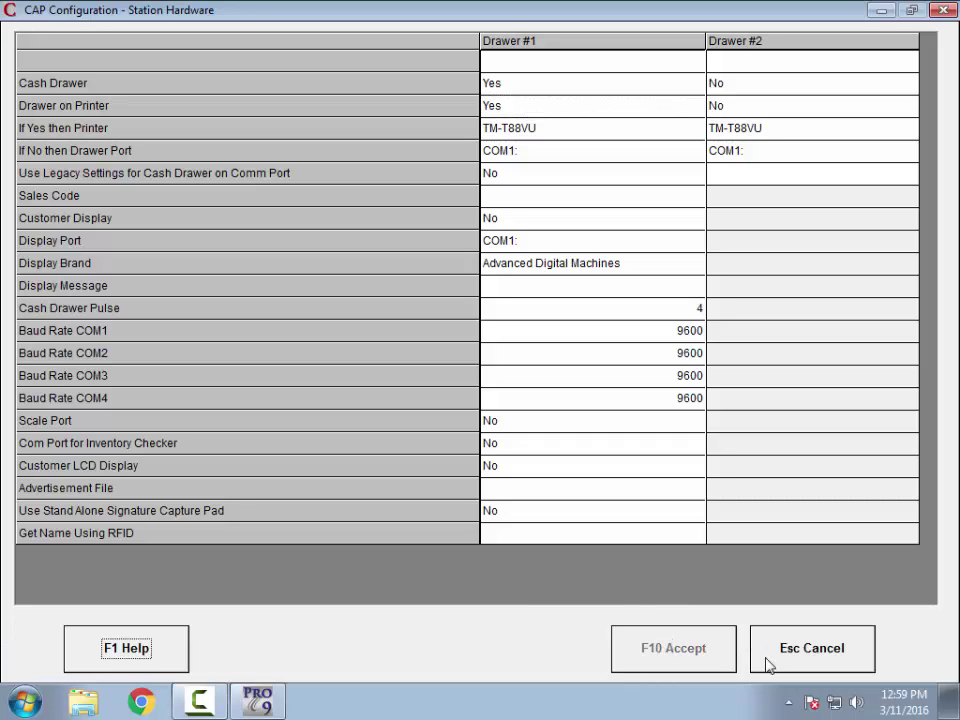
left_click(796, 640)
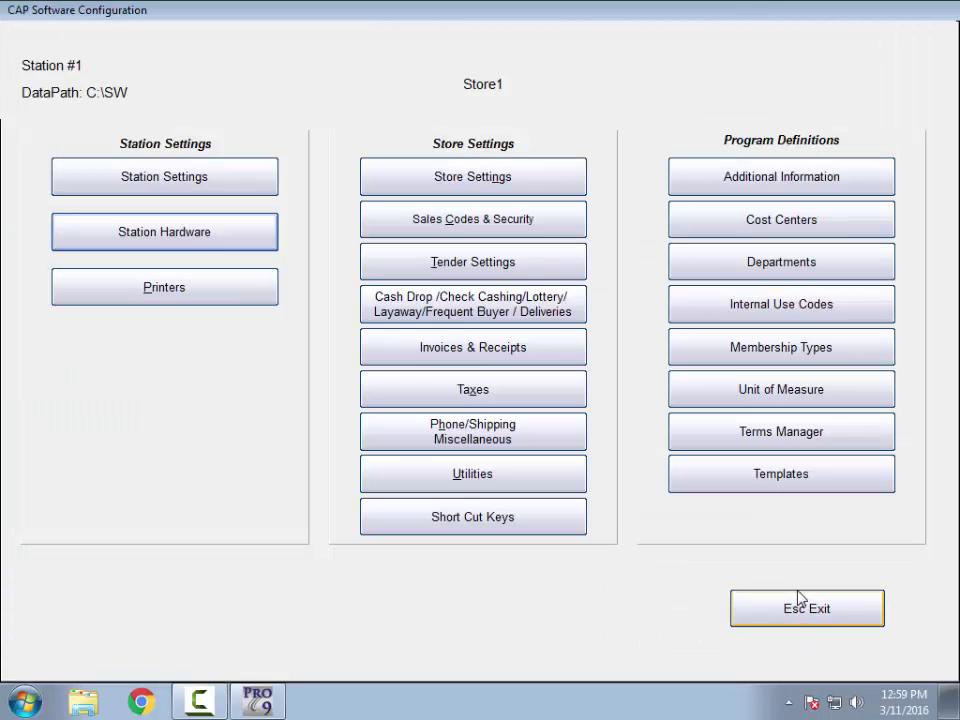
left_click(810, 618)
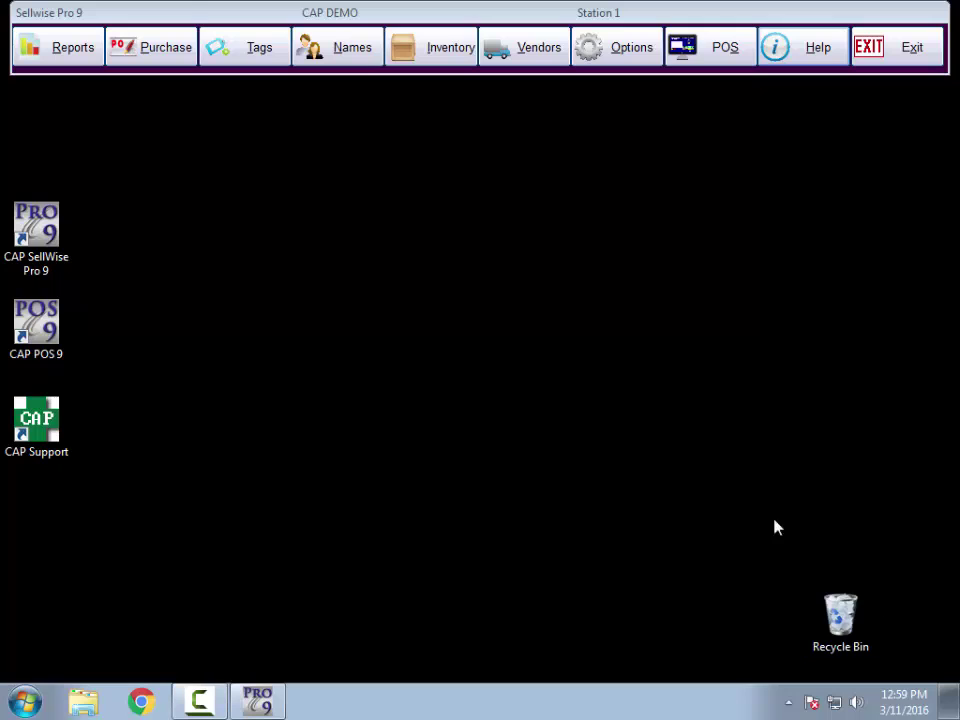
Create vendor 'CAP' with auto-filled vendor code CAP and save it.
left_click(530, 48)
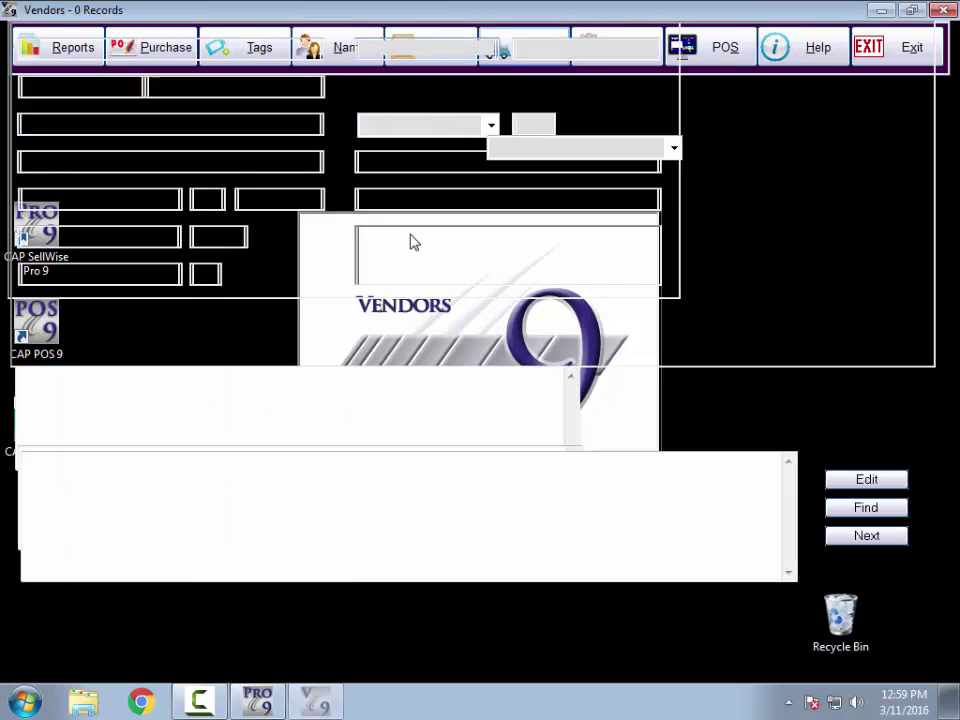
type("CAP")
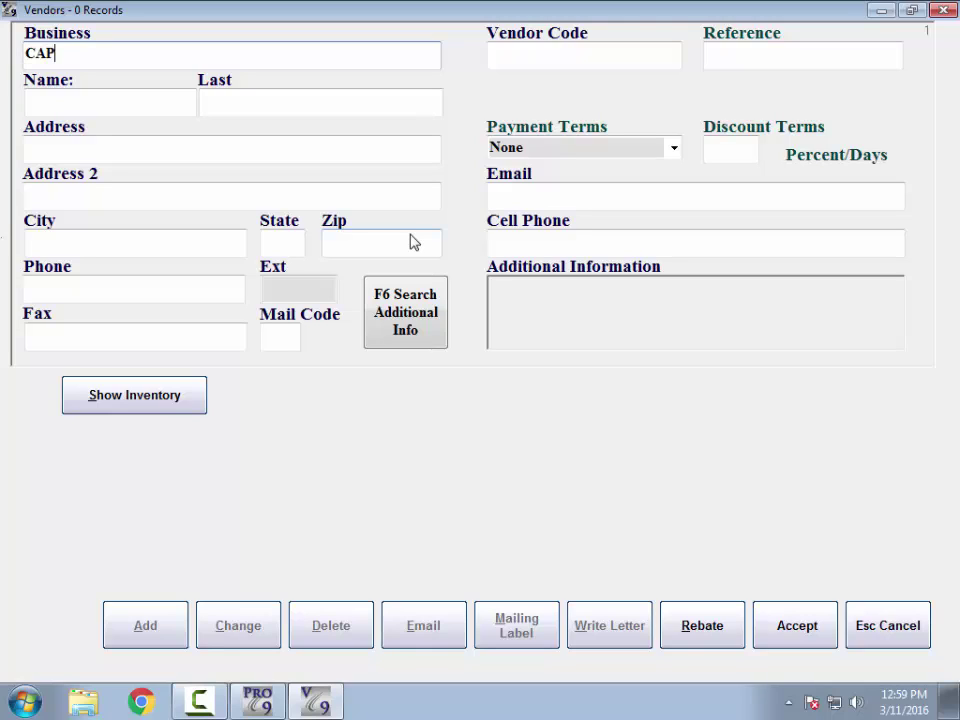
key("Tab")
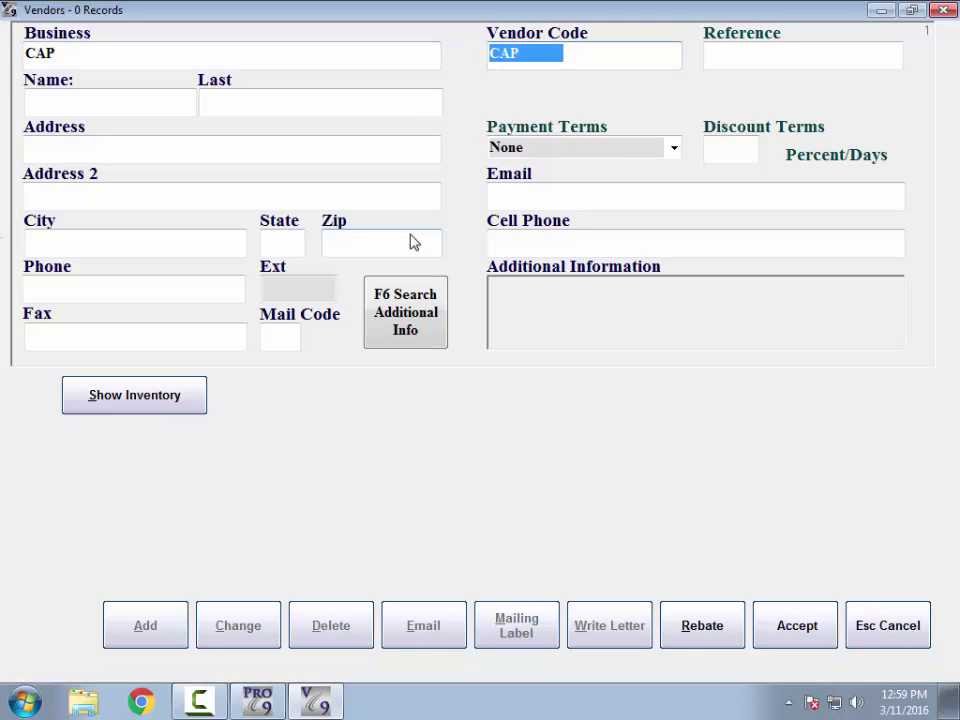
key("Tab")
left_click(808, 624)
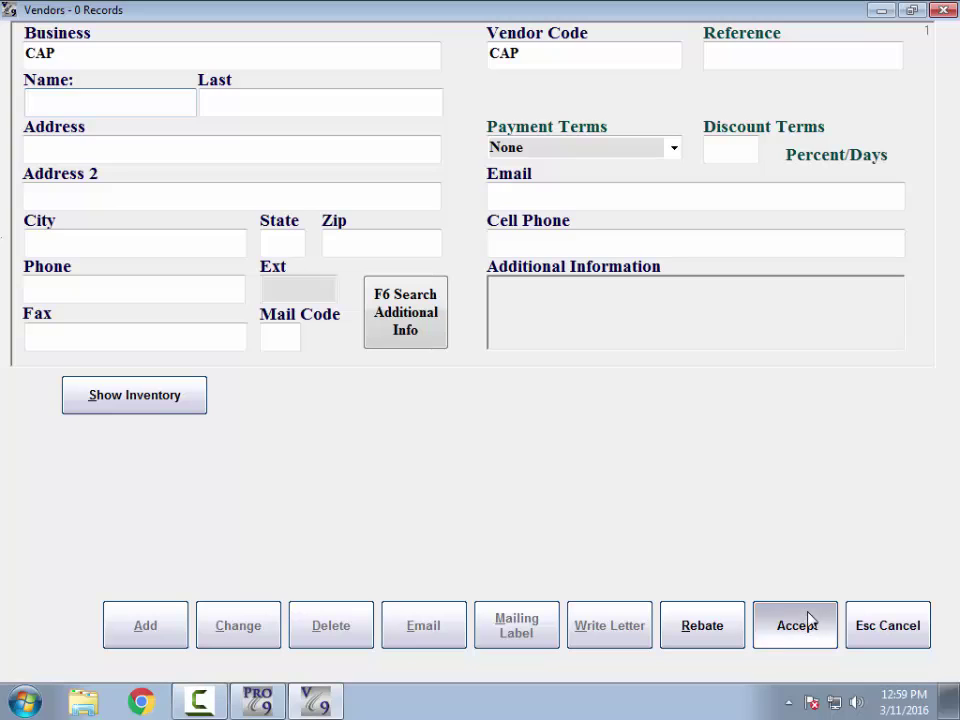
left_click(889, 627)
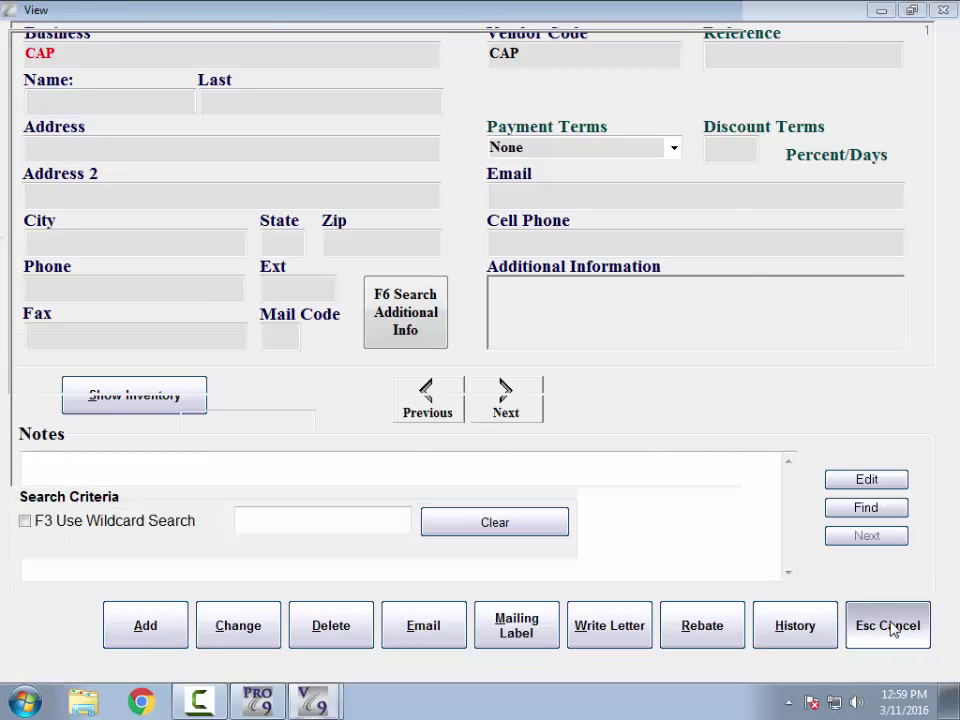
left_click(890, 642)
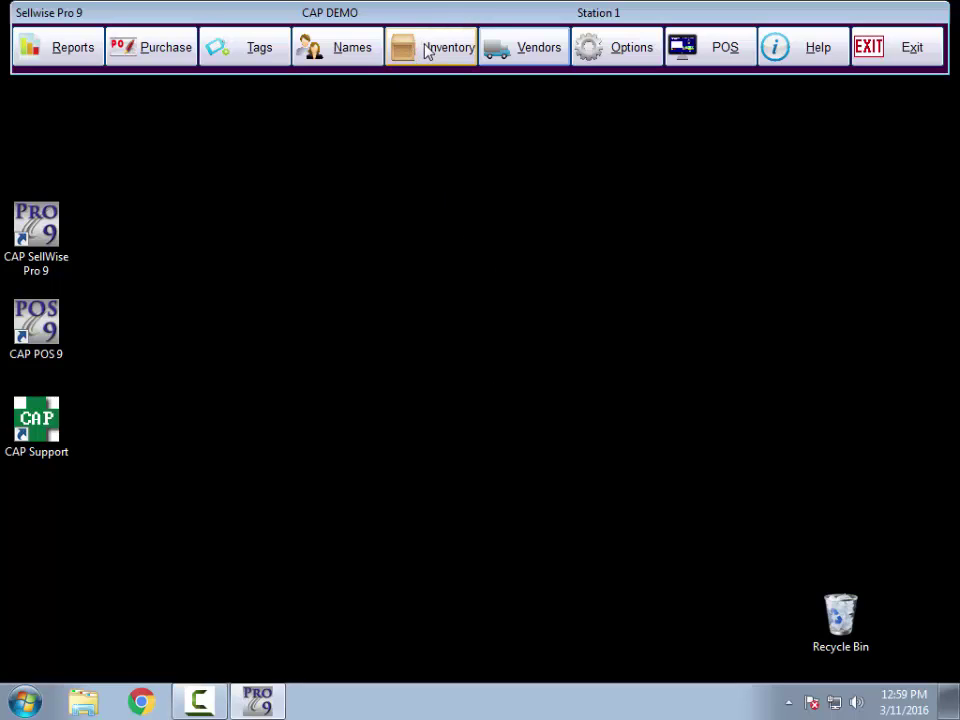
Create a Names record for business 'CAP Support' with the customer's phone number.
left_click(336, 50)
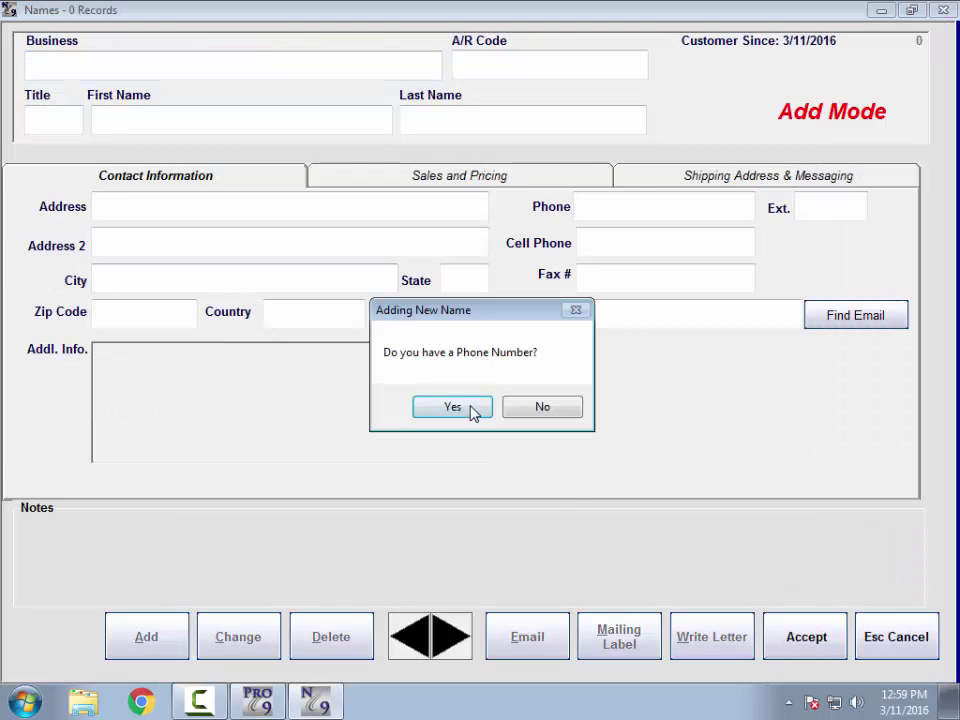
left_click(473, 408)
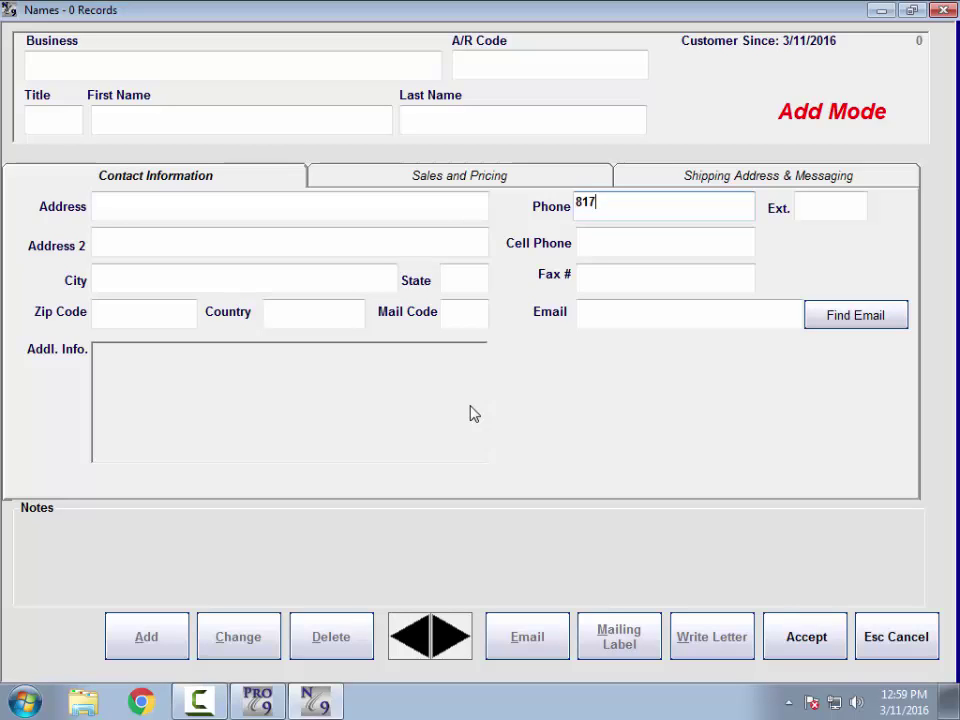
key("Return")
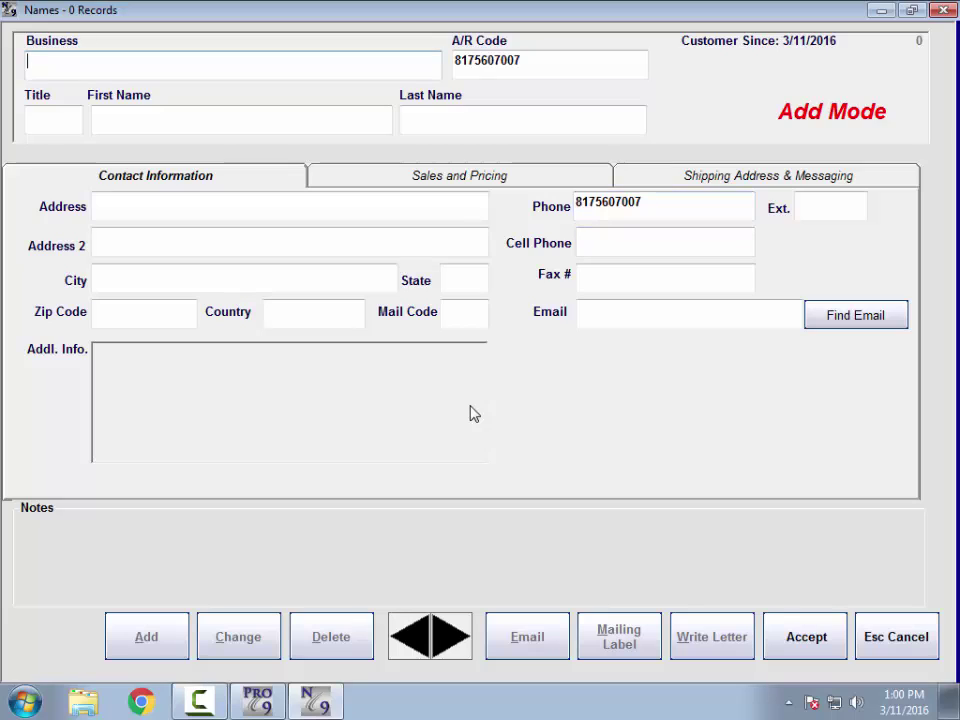
type("CAP Support")
left_click(818, 638)
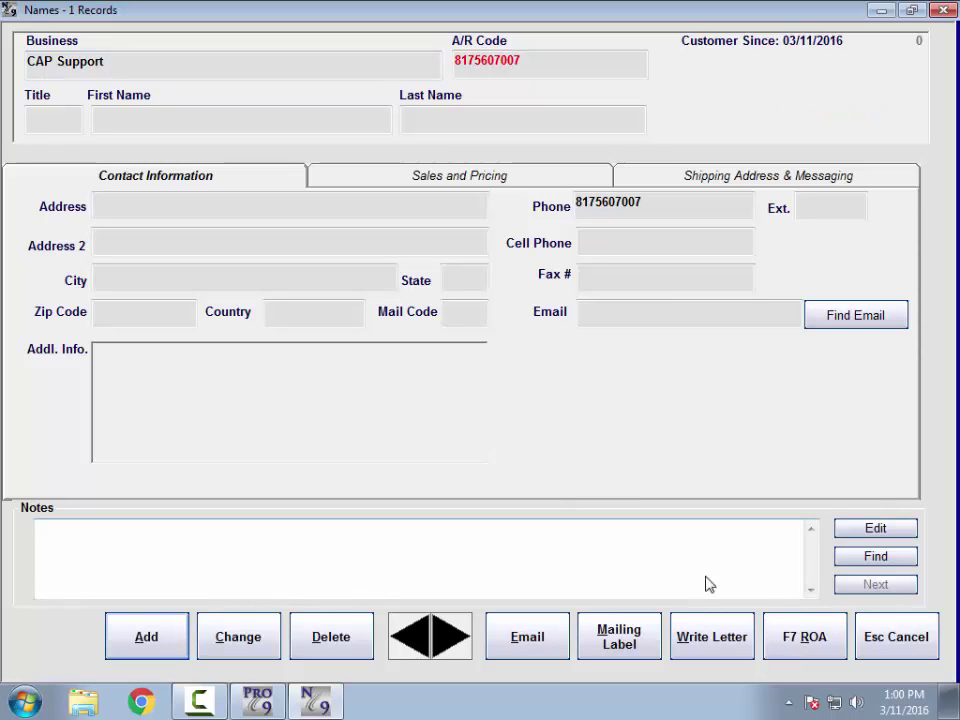
left_click(905, 640)
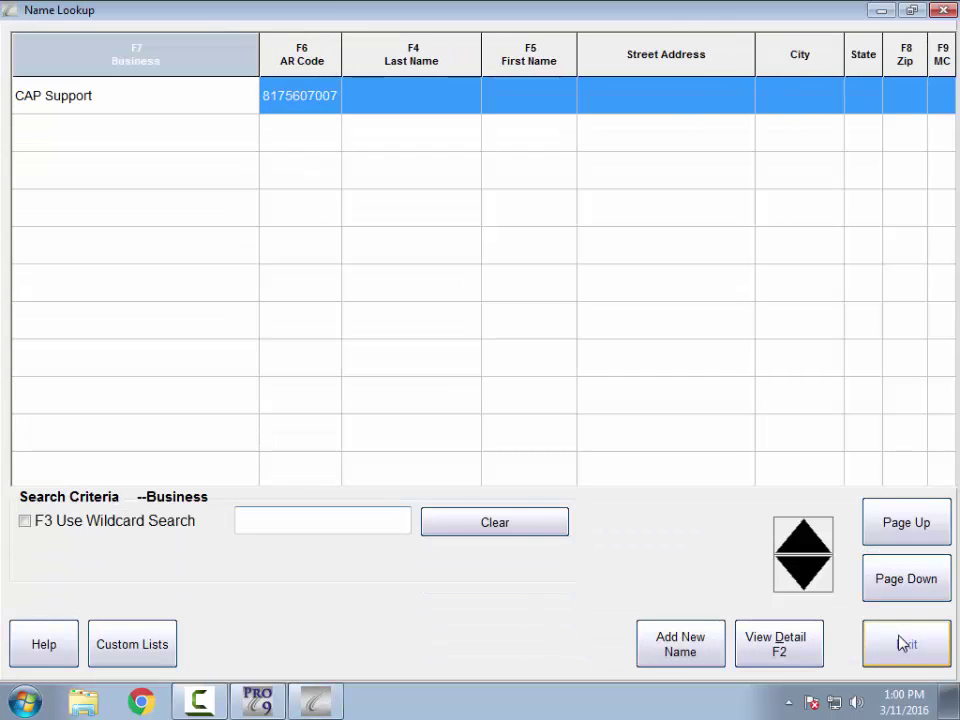
left_click(908, 646)
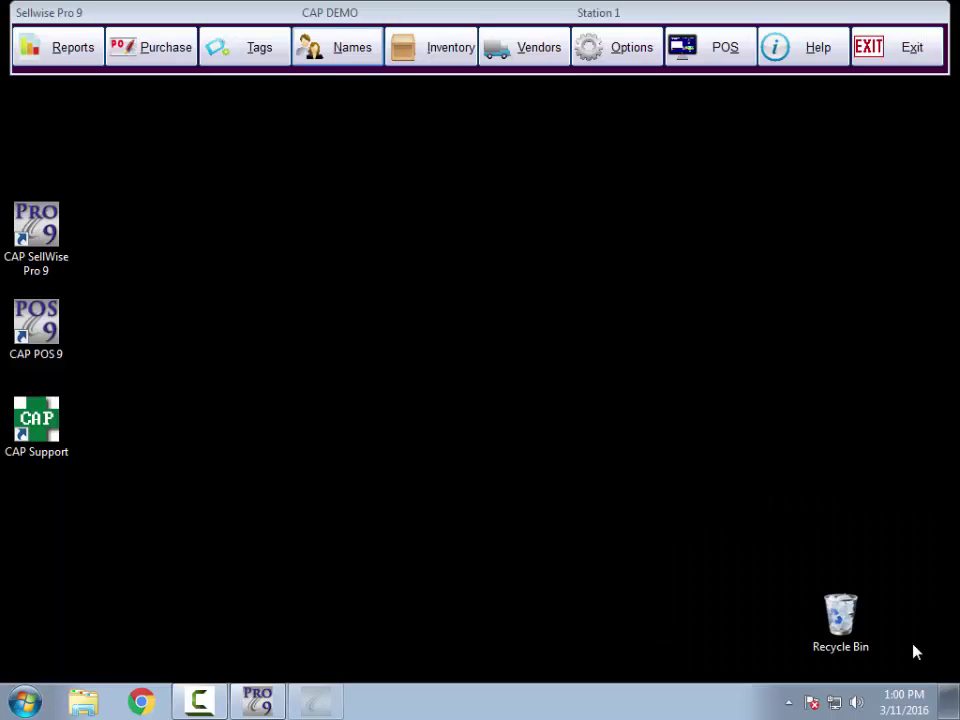
Start a new inventory item 'First Item' with sub-description 'Sub Description'.
left_click(443, 51)
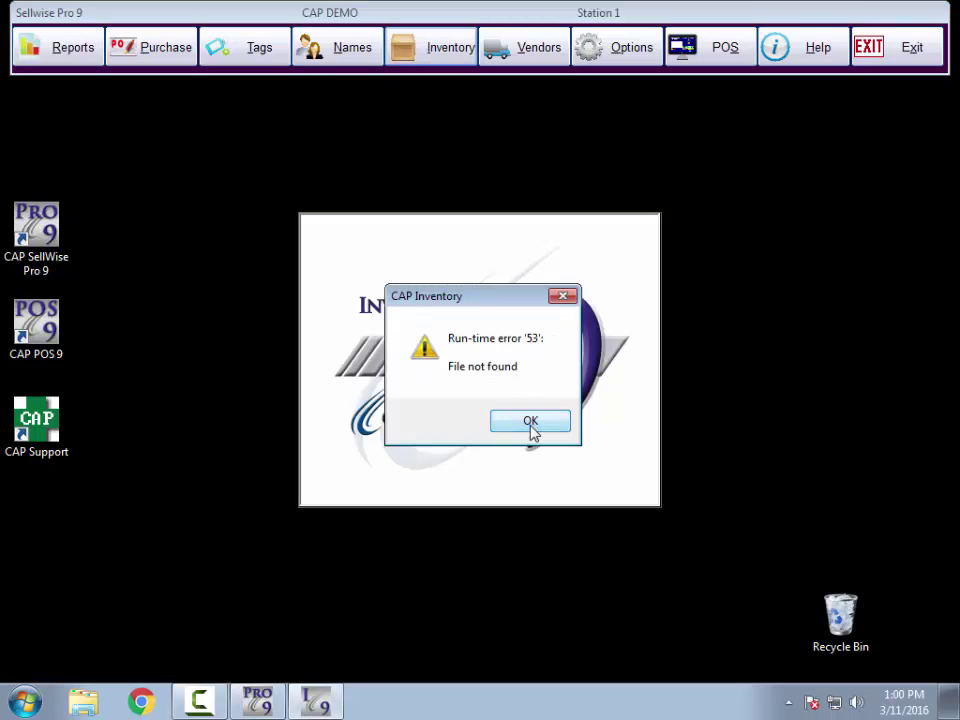
left_click(530, 421)
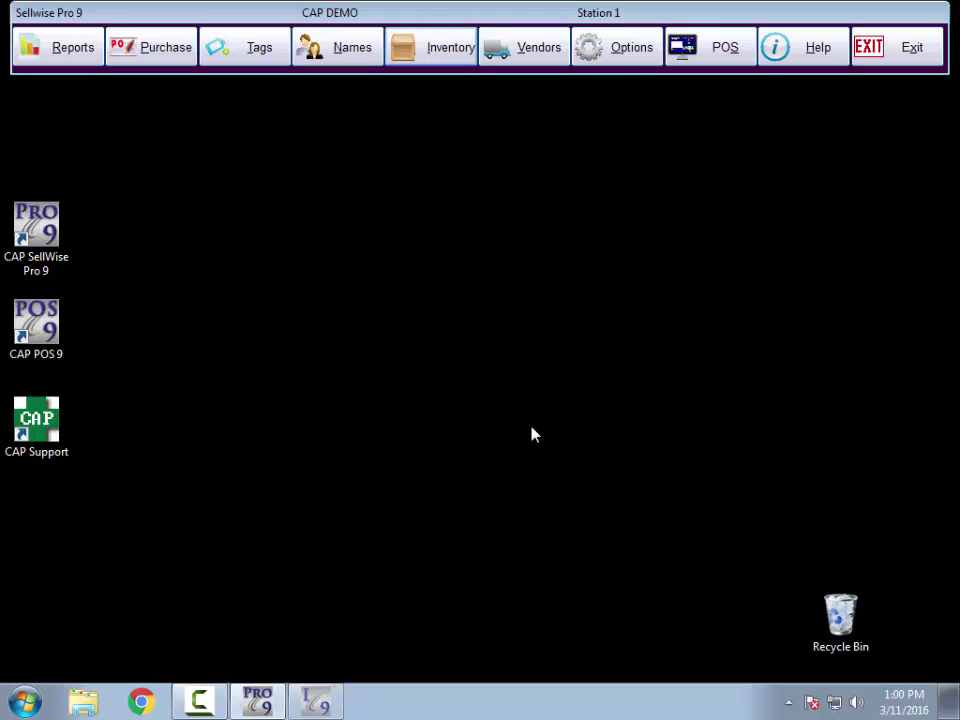
left_click(447, 52)
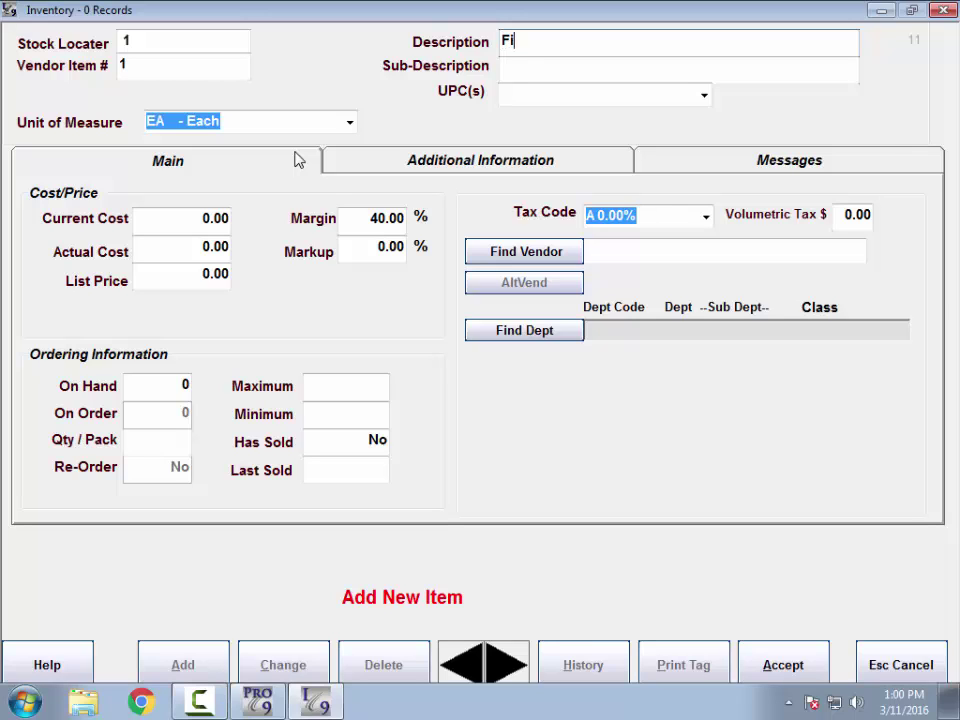
type("Item")
key("Tab")
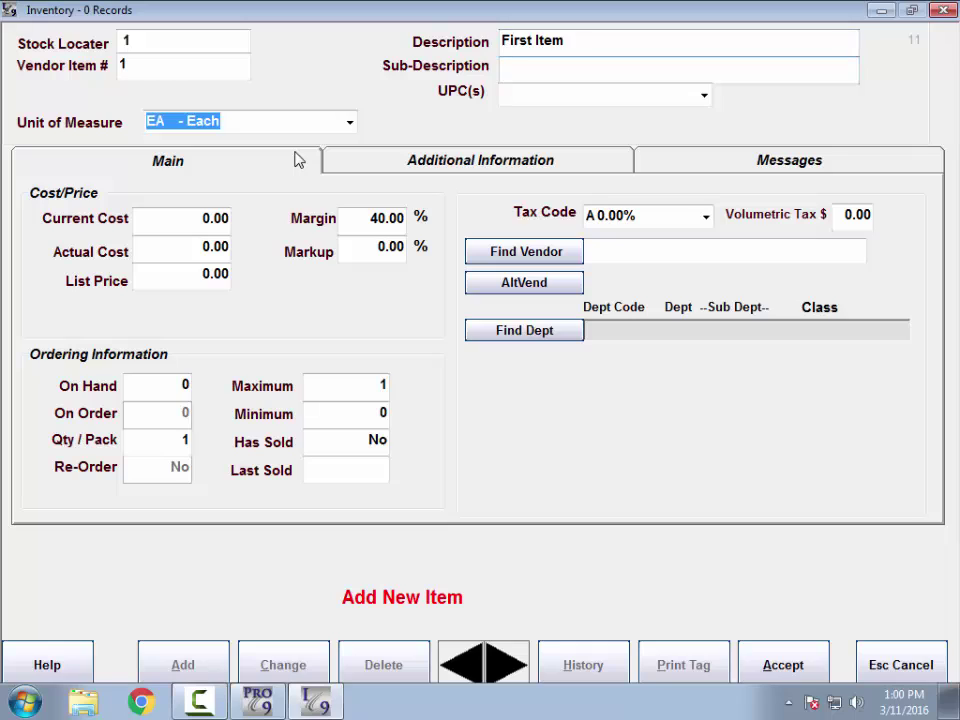
type("Sub Description")
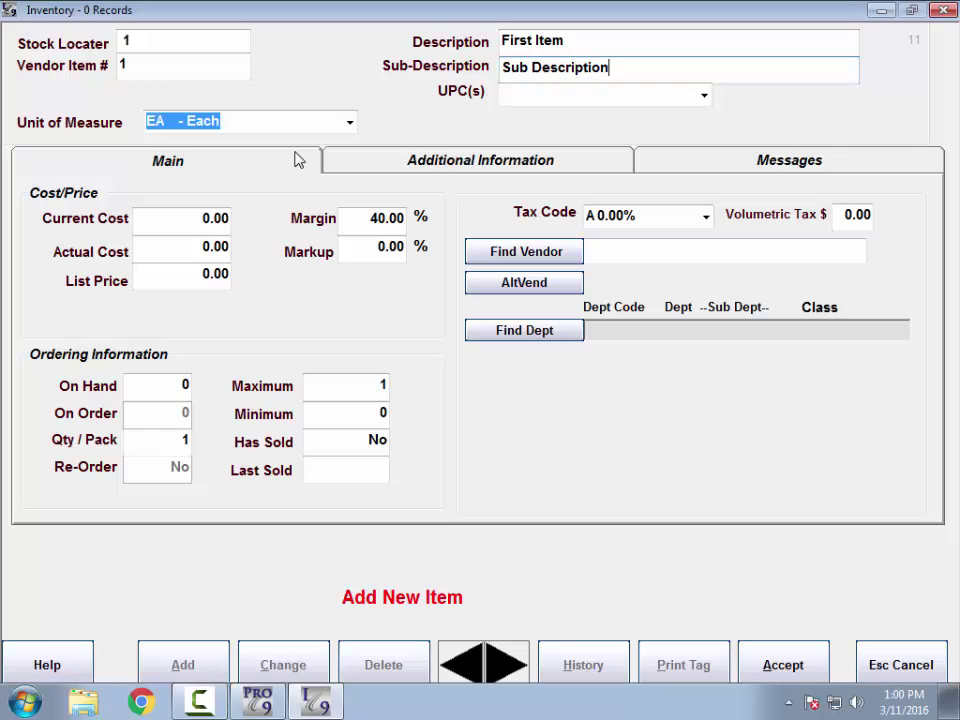
key("Tab")
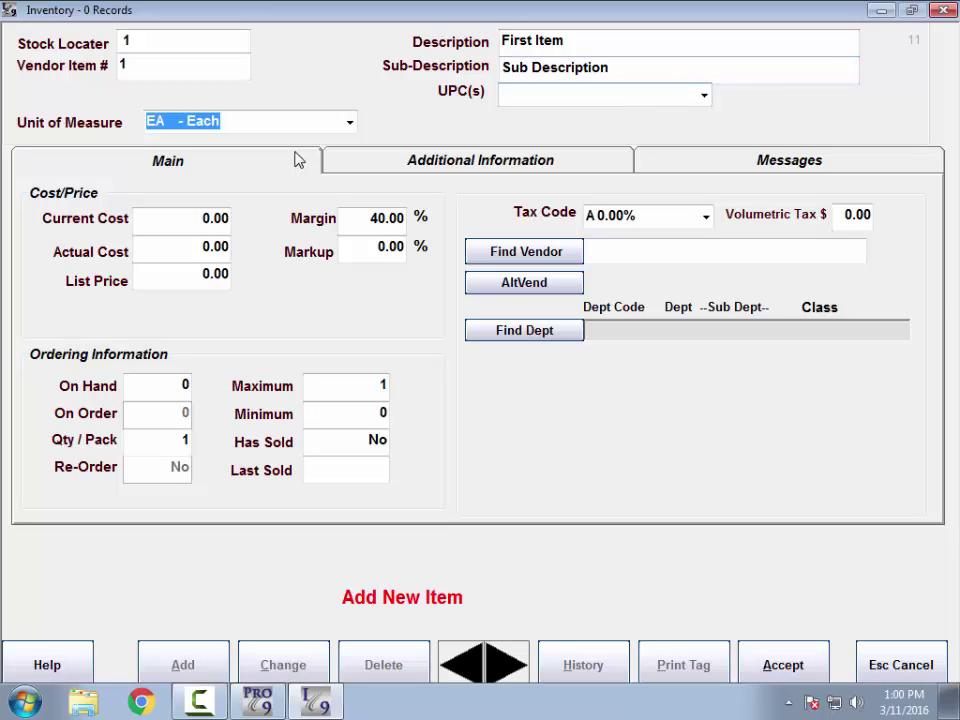
Give the item current cost 1.00, list price 5.00 and 15 on hand.
key("Tab")
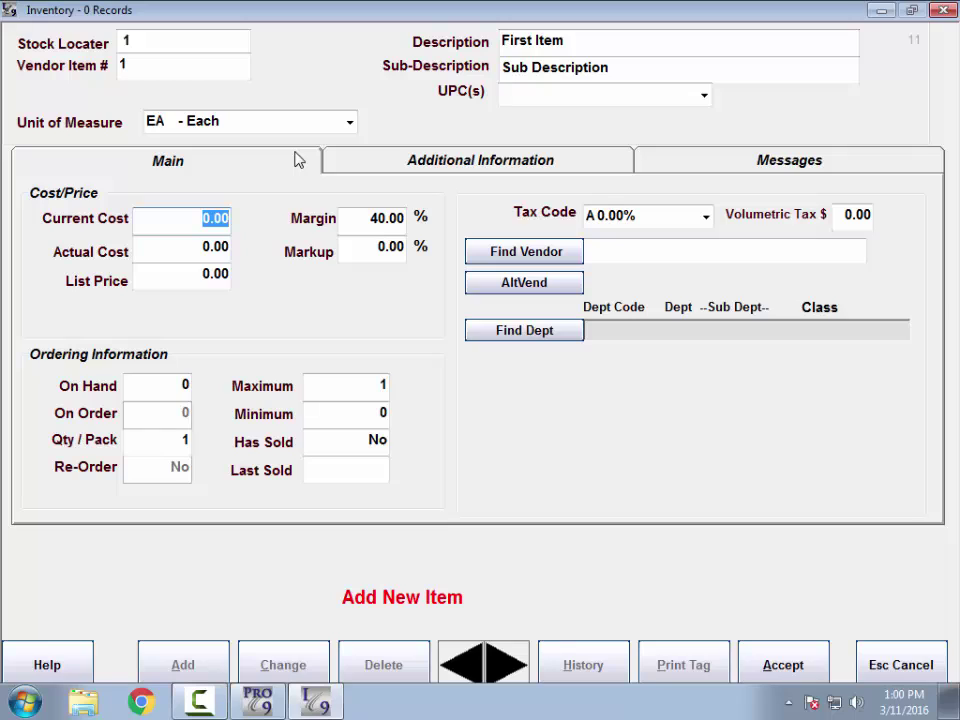
type("1")
key("Tab")
key("Tab")
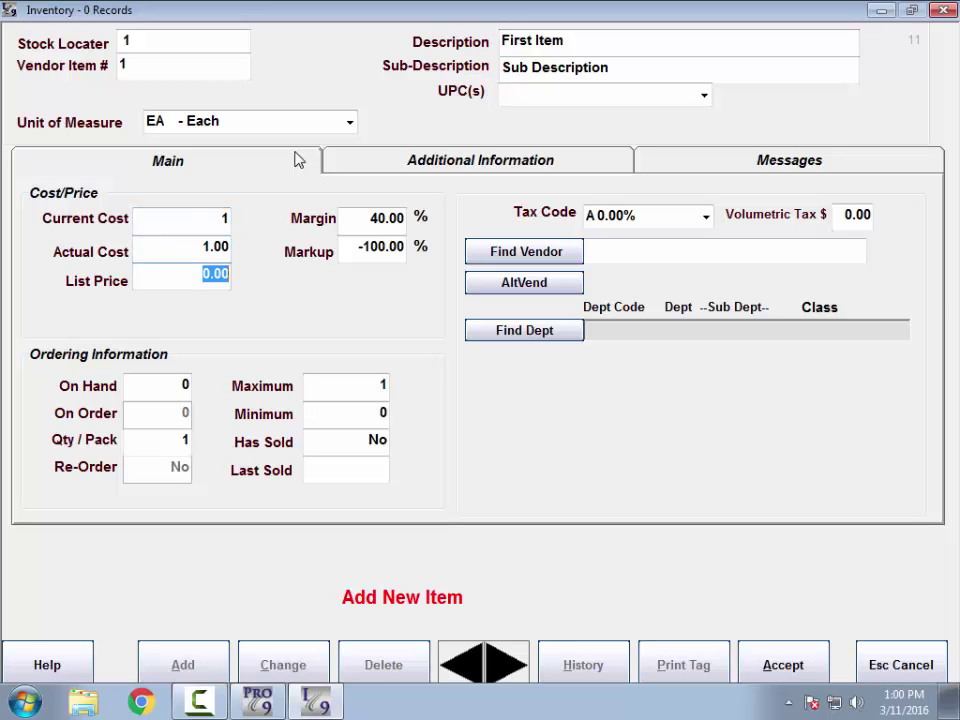
type("5")
key("Tab")
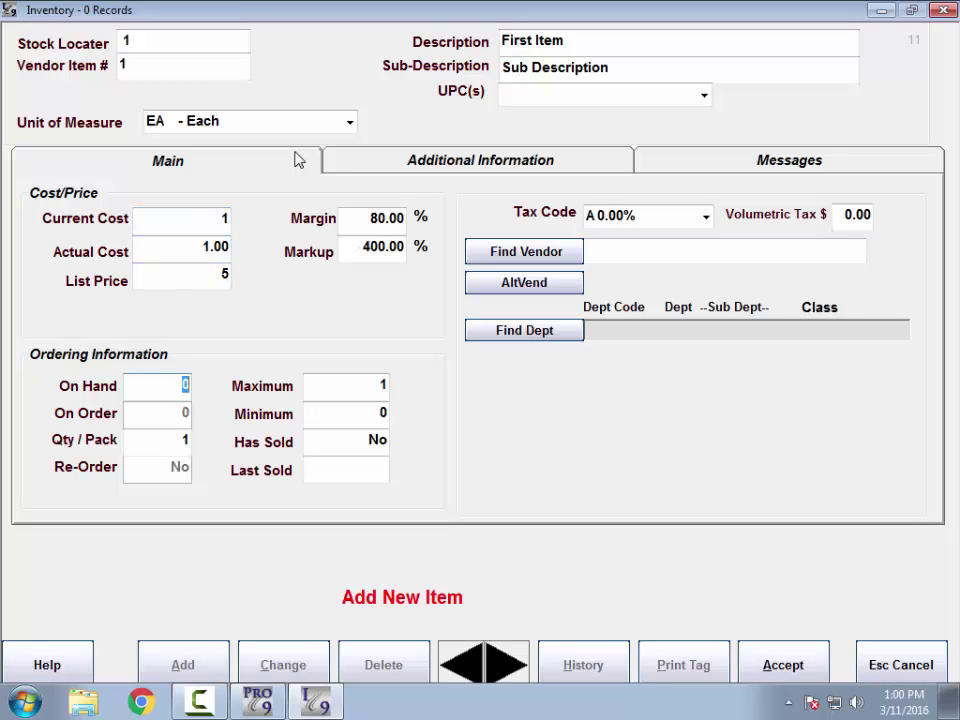
type("15")
key("Tab")
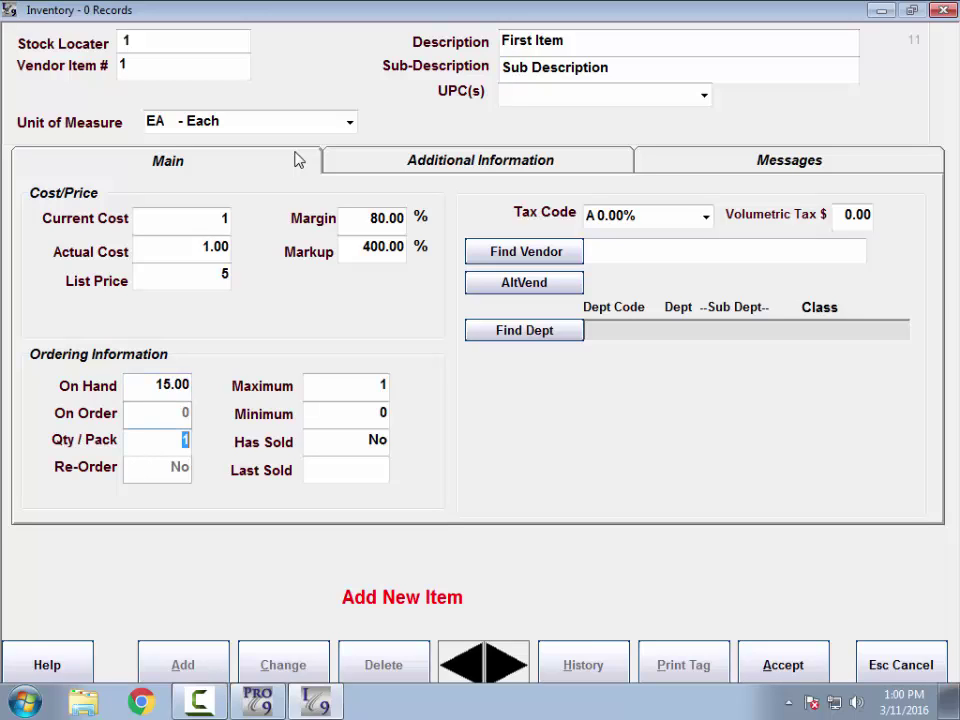
key("Tab")
key("Tab")
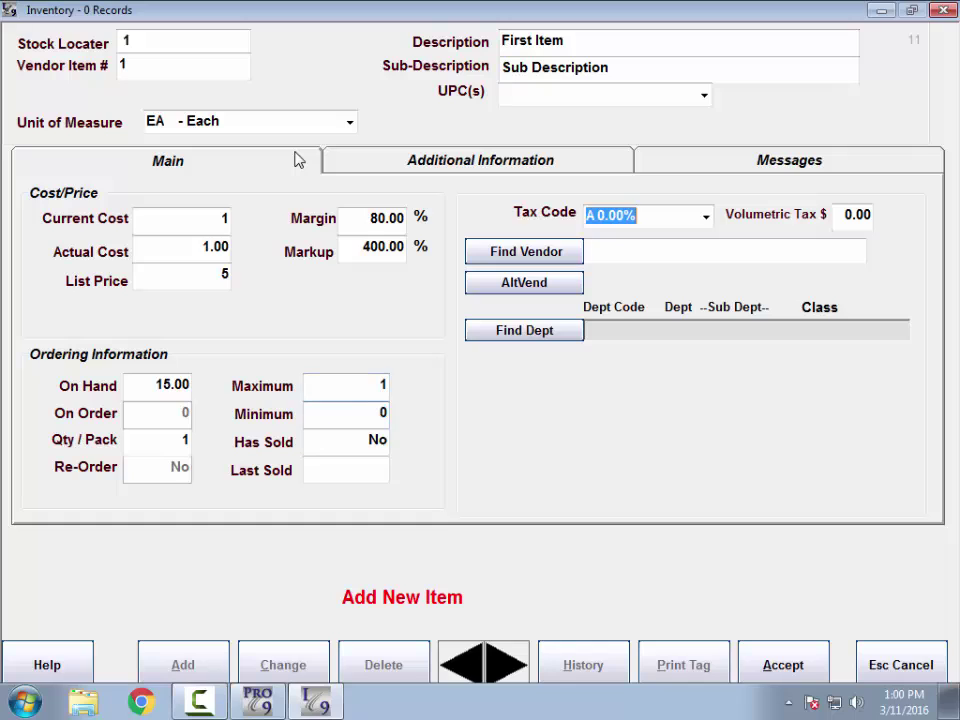
Make the item Non-Taxable with vendor CAP and the General department, then save it.
left_click(708, 220)
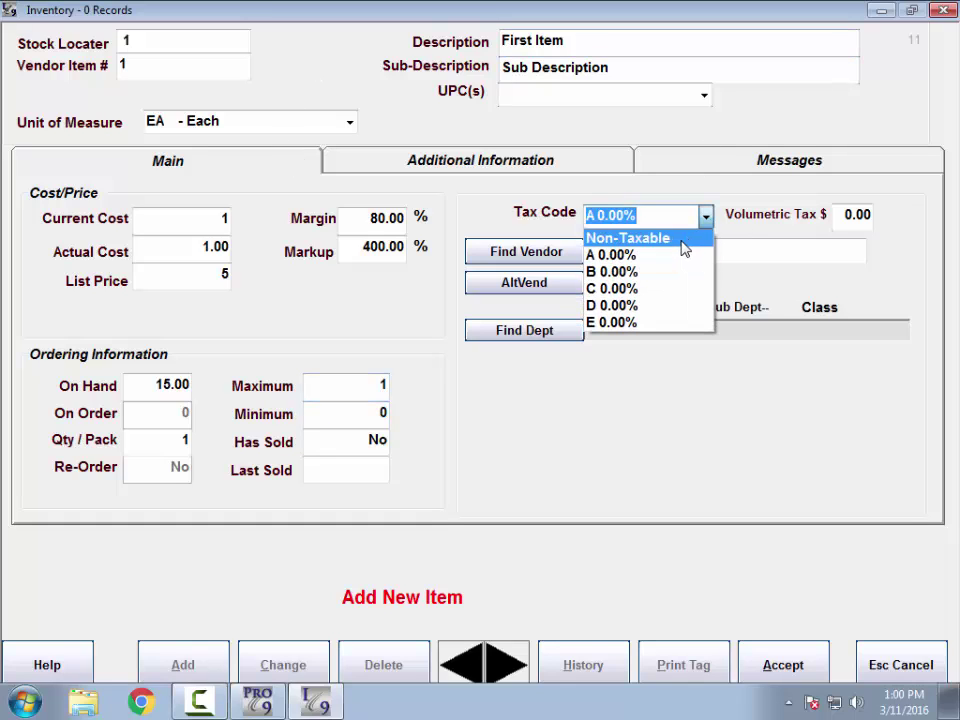
left_click(681, 240)
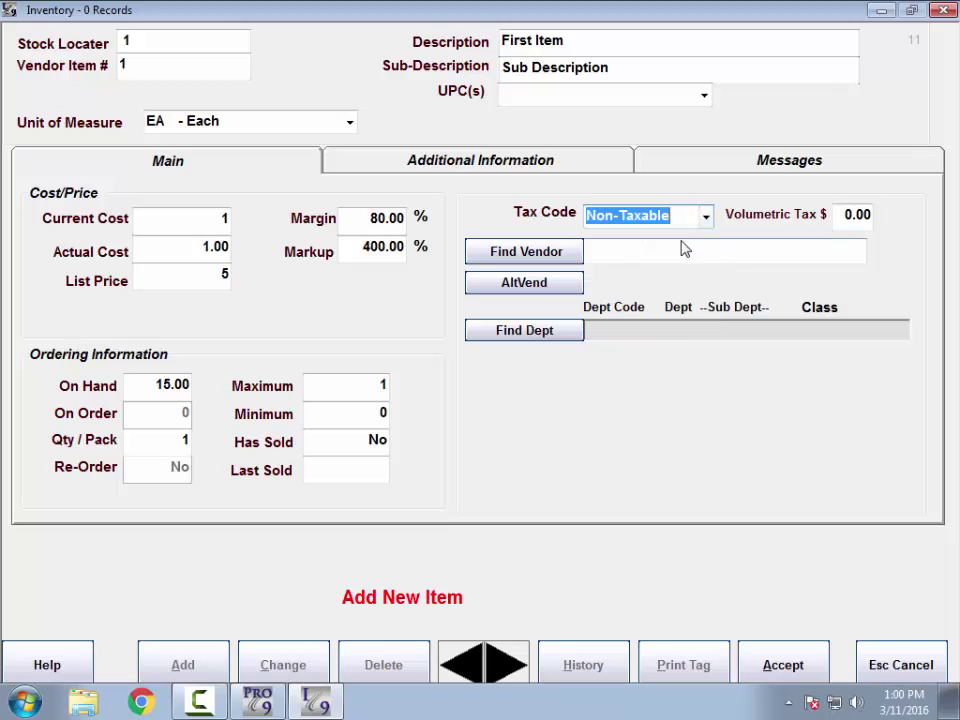
left_click(568, 257)
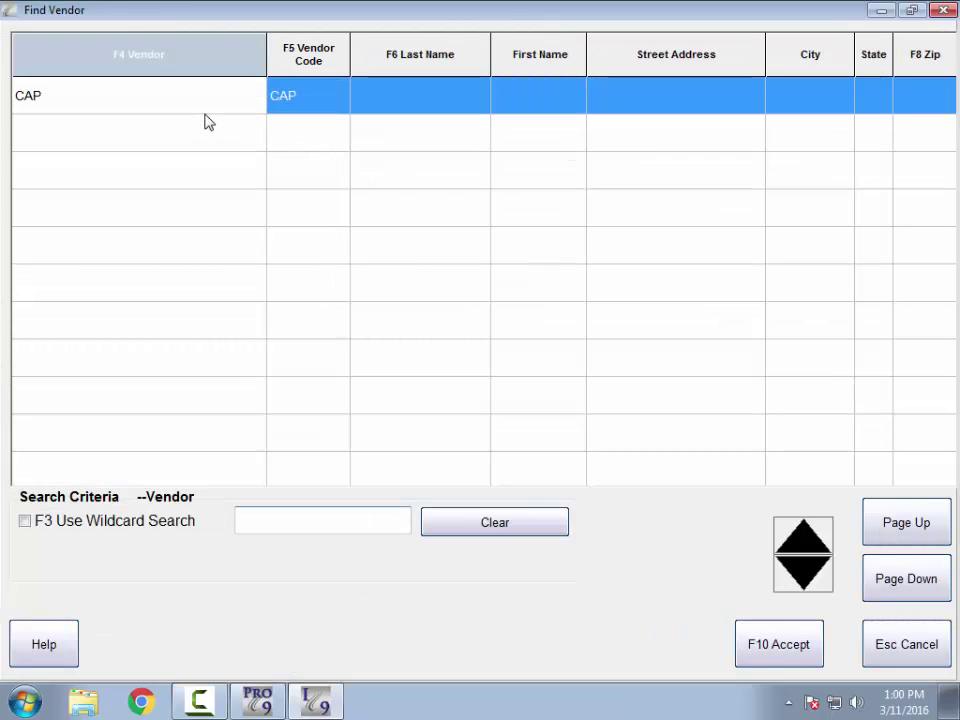
left_click(775, 644)
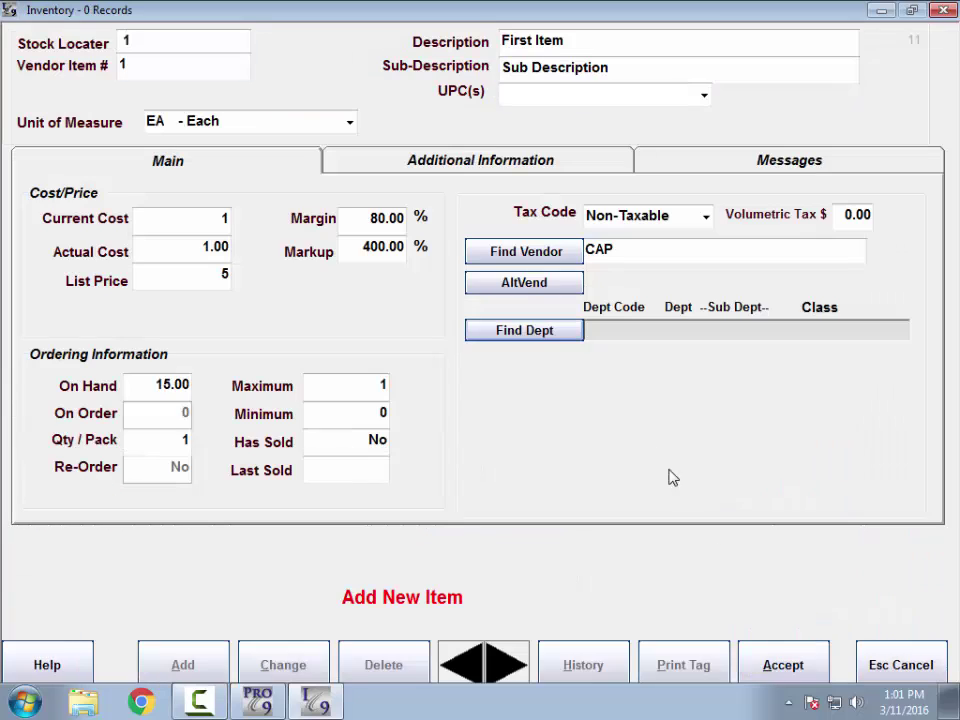
left_click(540, 333)
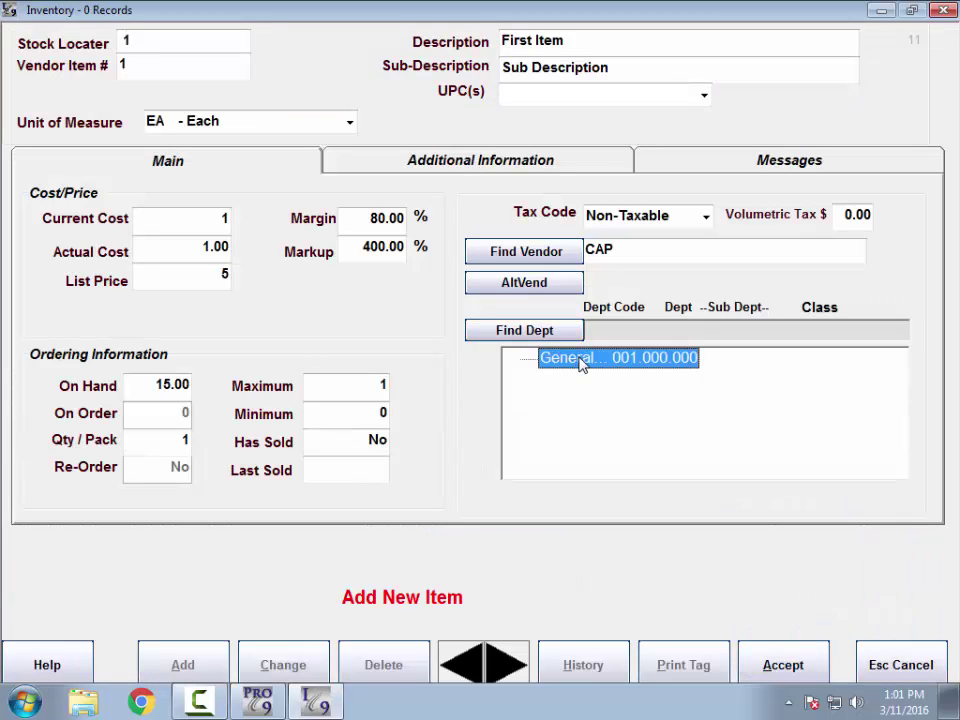
double_click(577, 362)
left_click(784, 658)
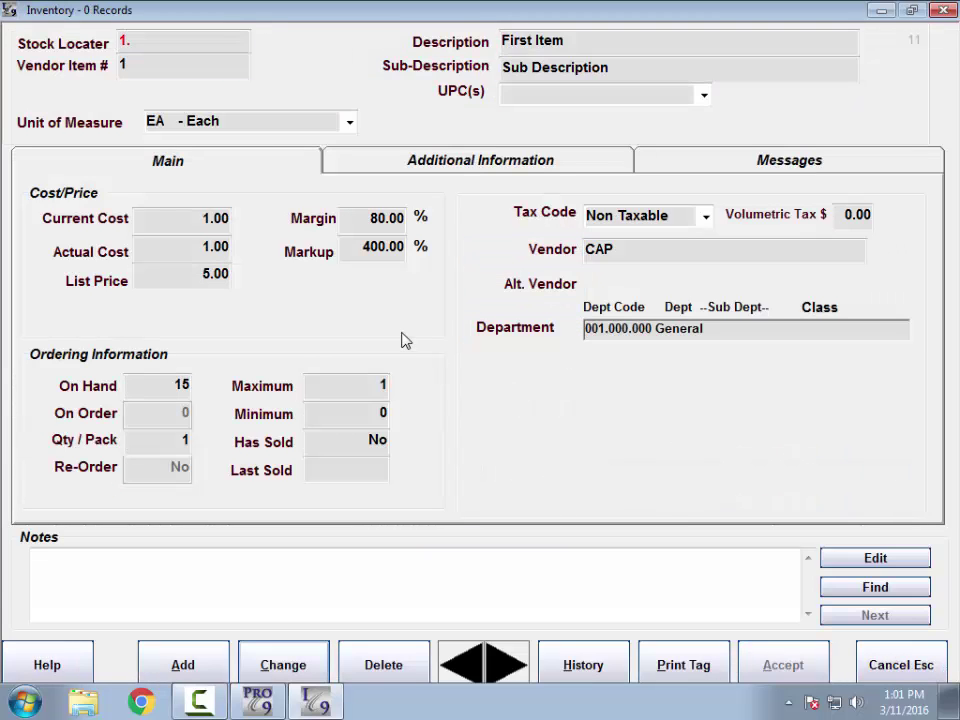
left_click(895, 665)
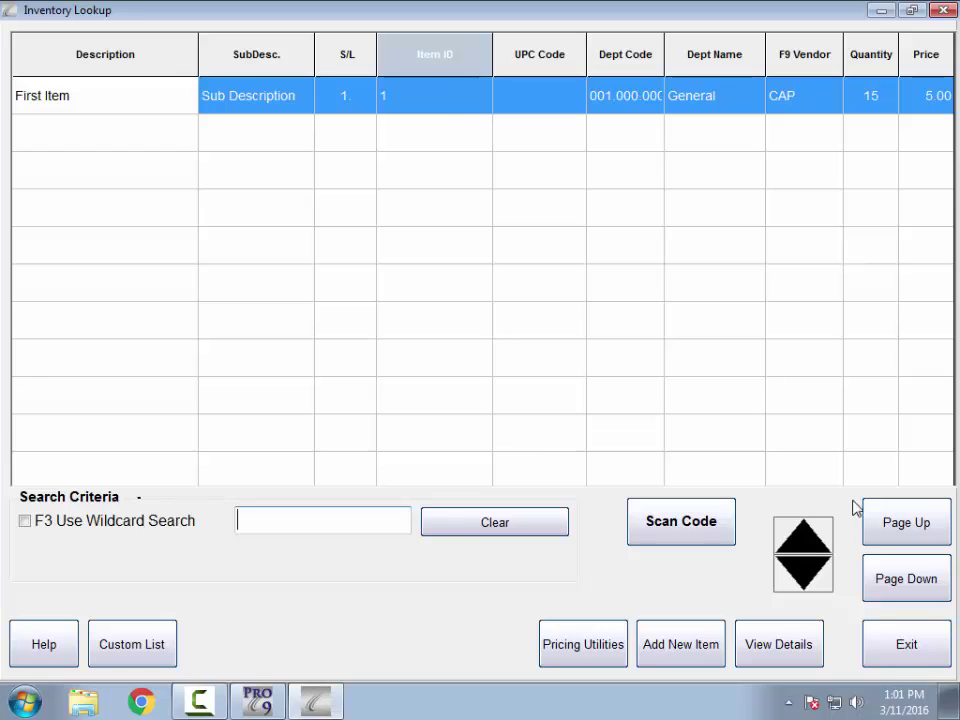
Exit Inventory Lookup and Purchasing, then open Options > Configuration.
left_click(906, 644)
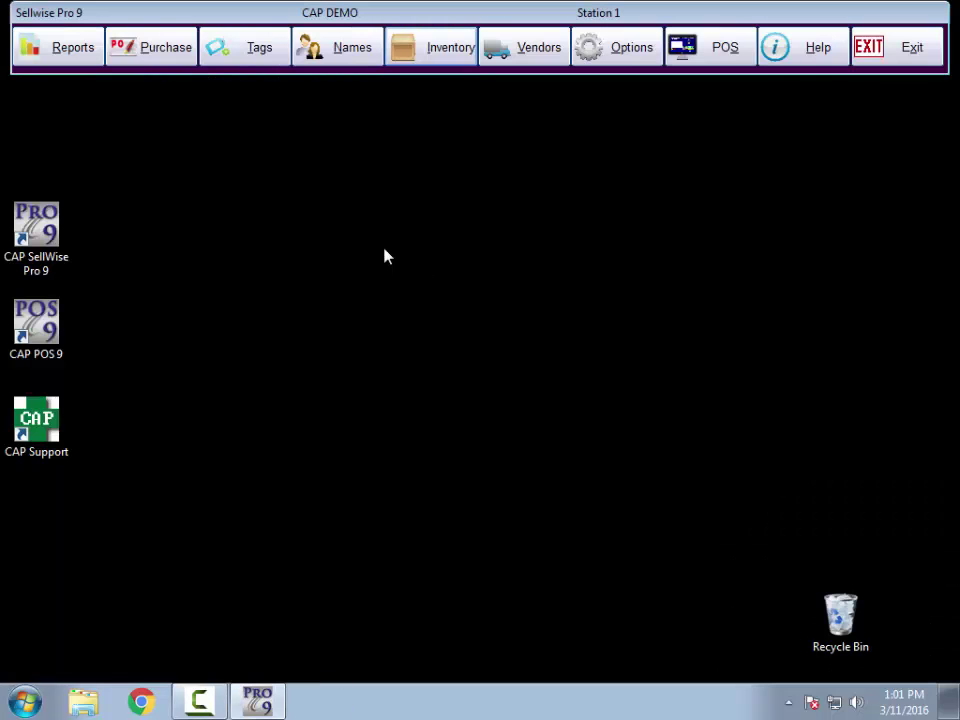
left_click(163, 42)
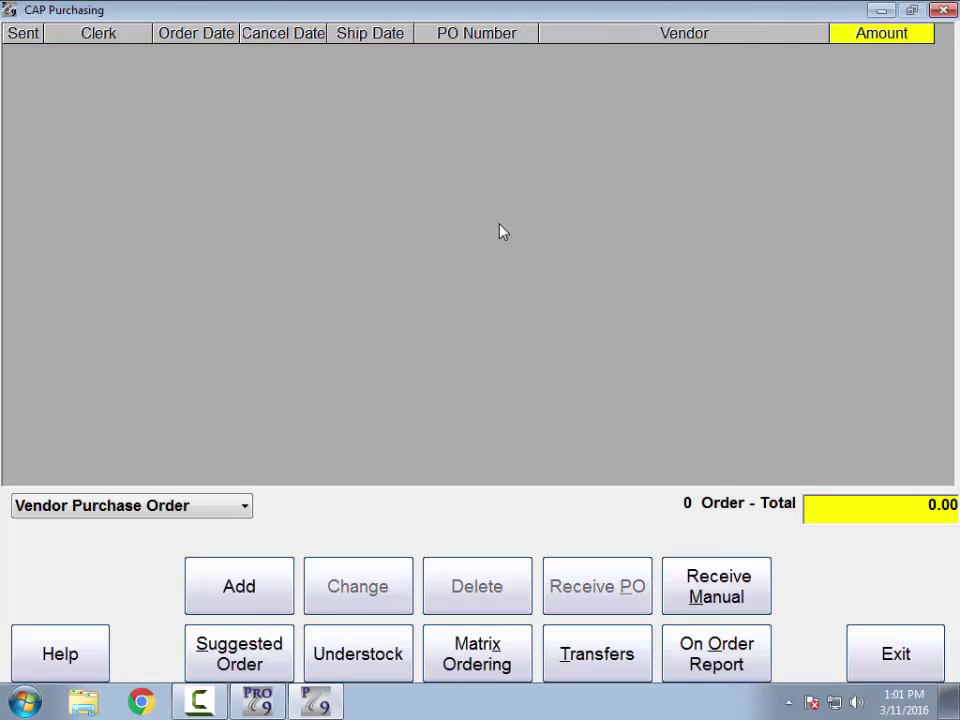
left_click(887, 662)
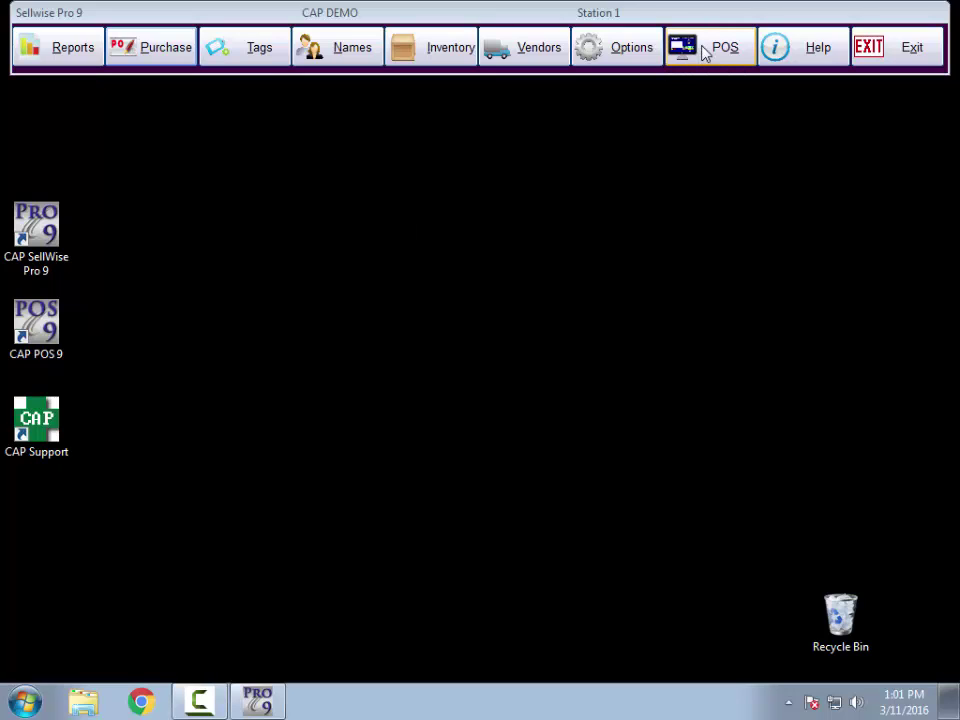
left_click(836, 56)
left_click(823, 122)
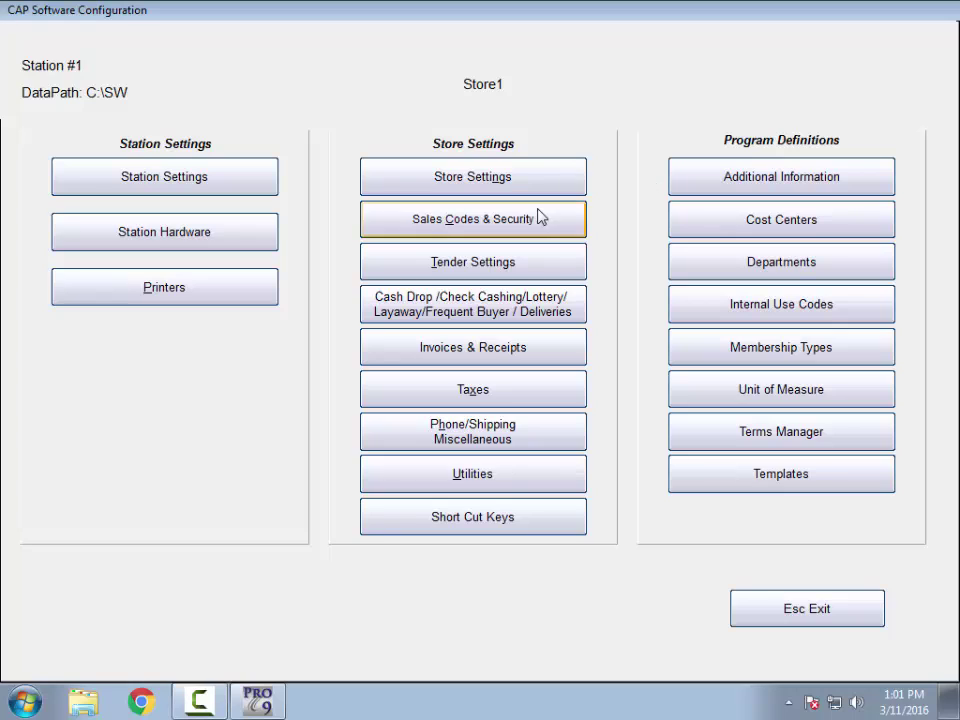
left_click(539, 217)
left_click(317, 92)
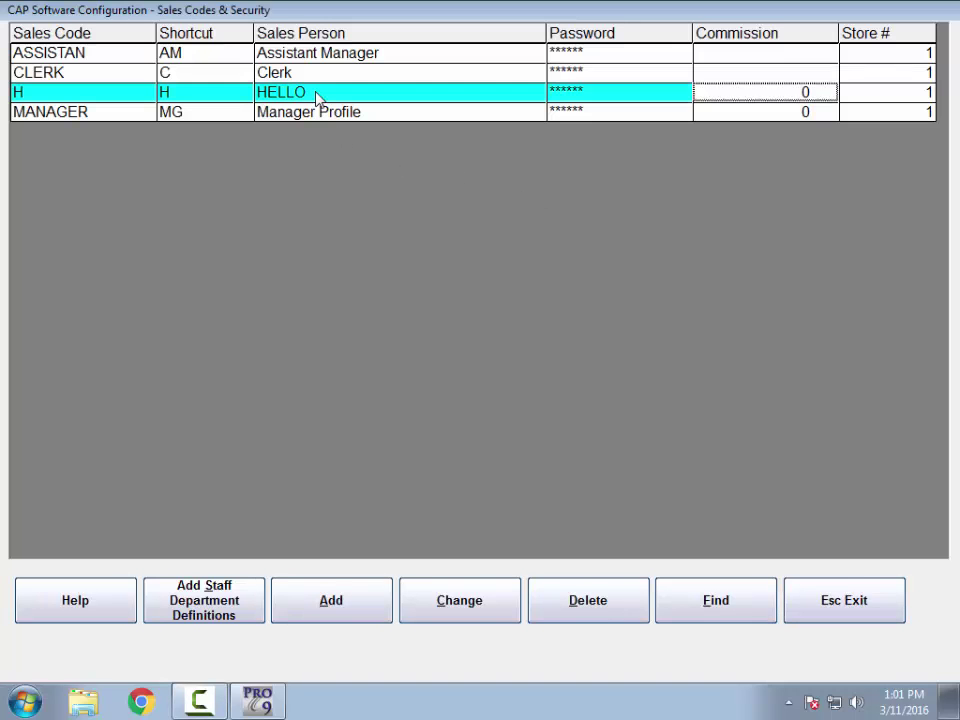
left_click(452, 592)
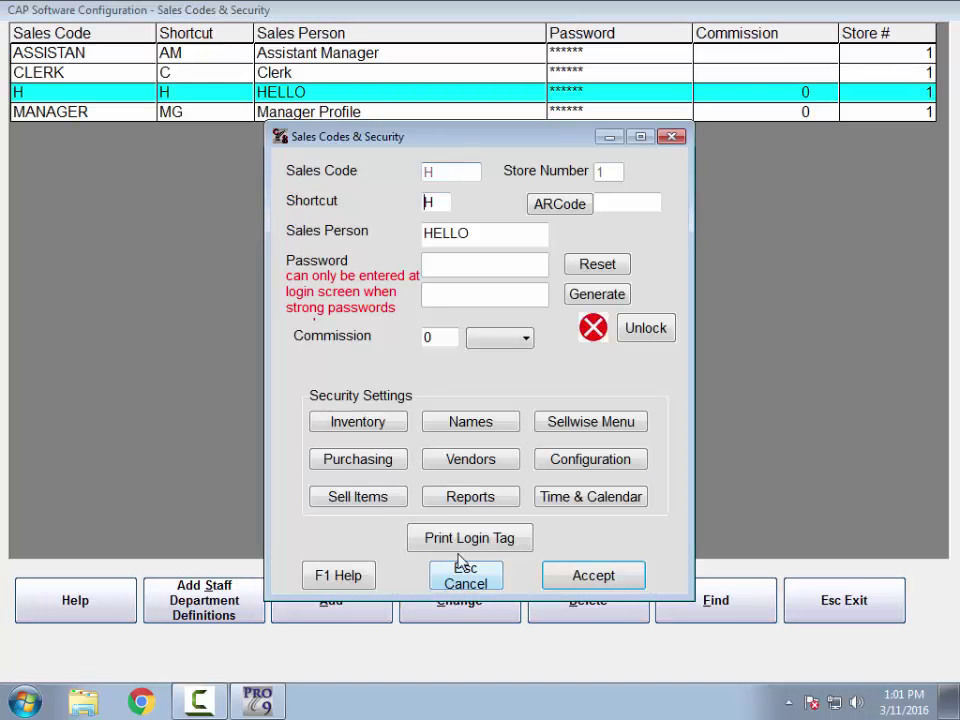
left_click(640, 330)
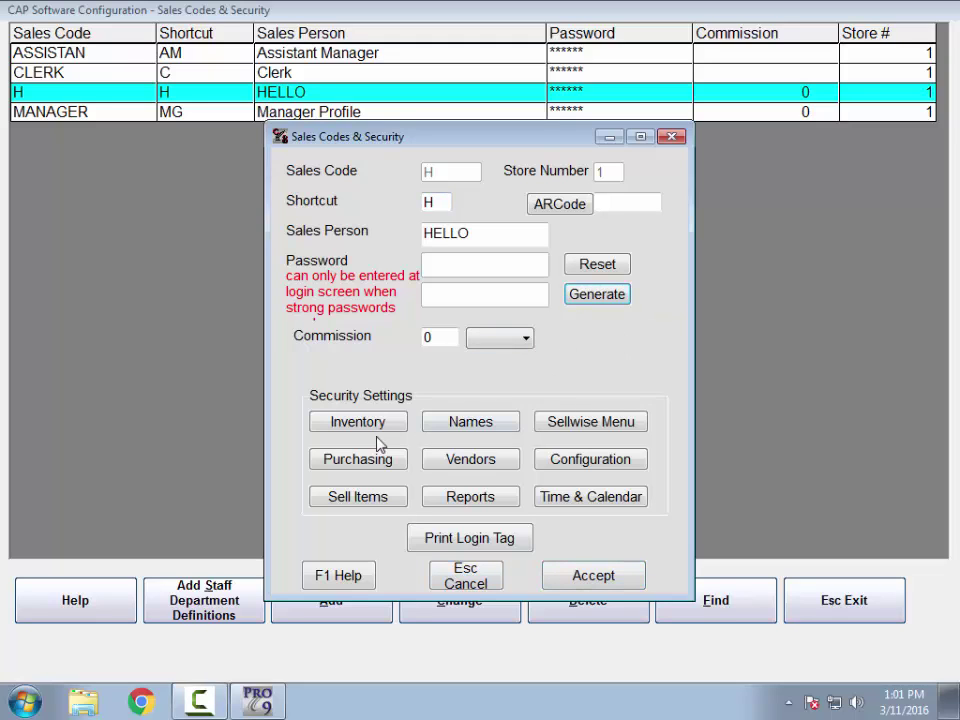
Allow user H all nine report permissions, from Sales Detail through Graphs.
left_click(452, 496)
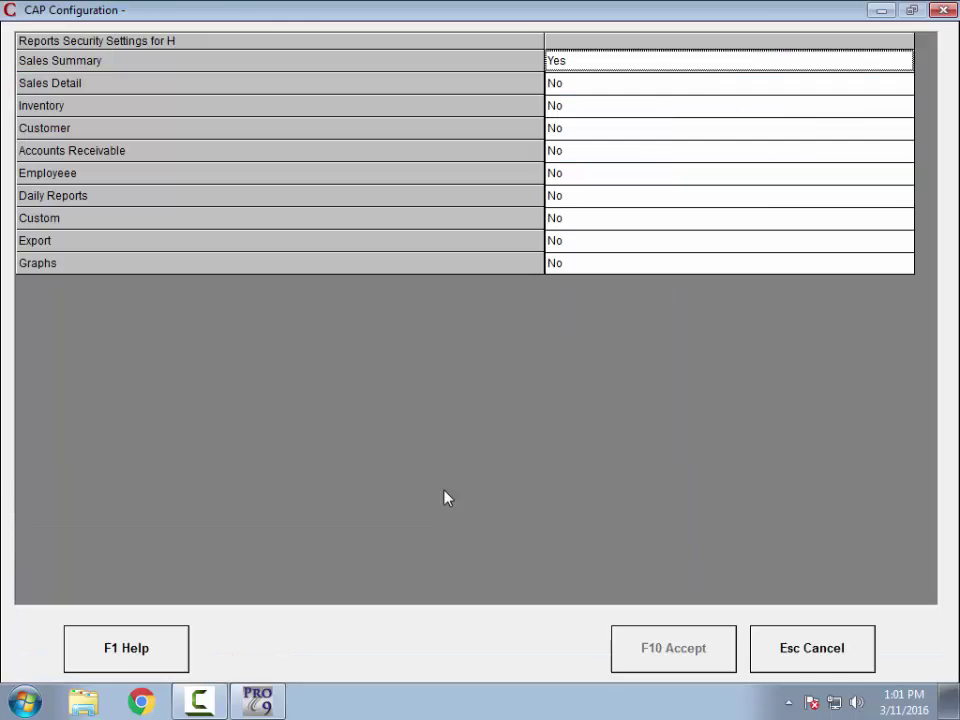
left_click(563, 89)
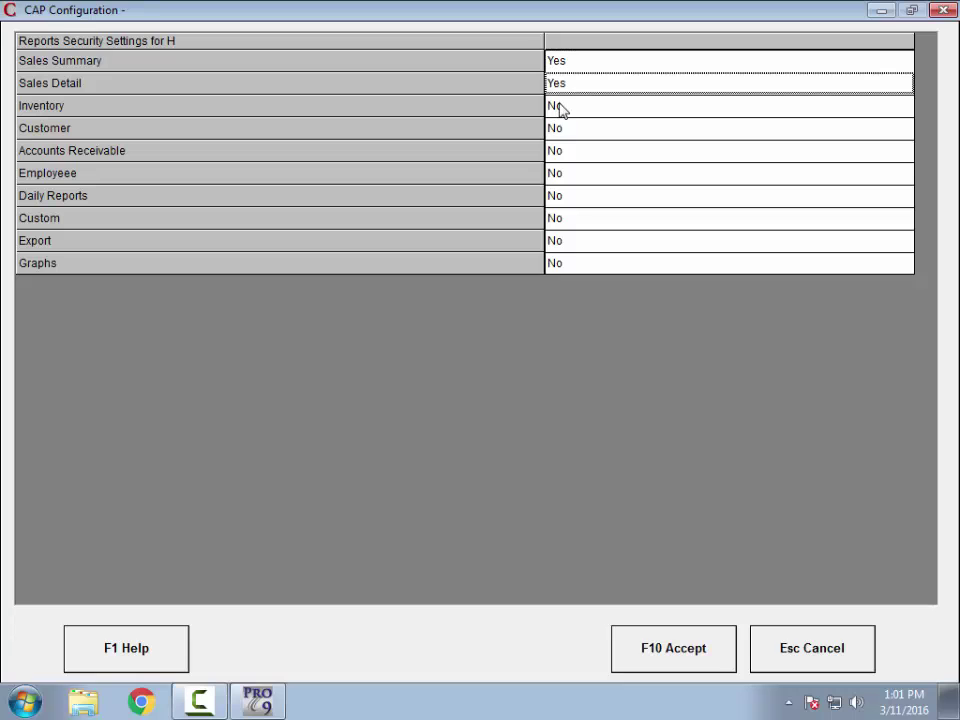
left_click(563, 110)
left_click(566, 132)
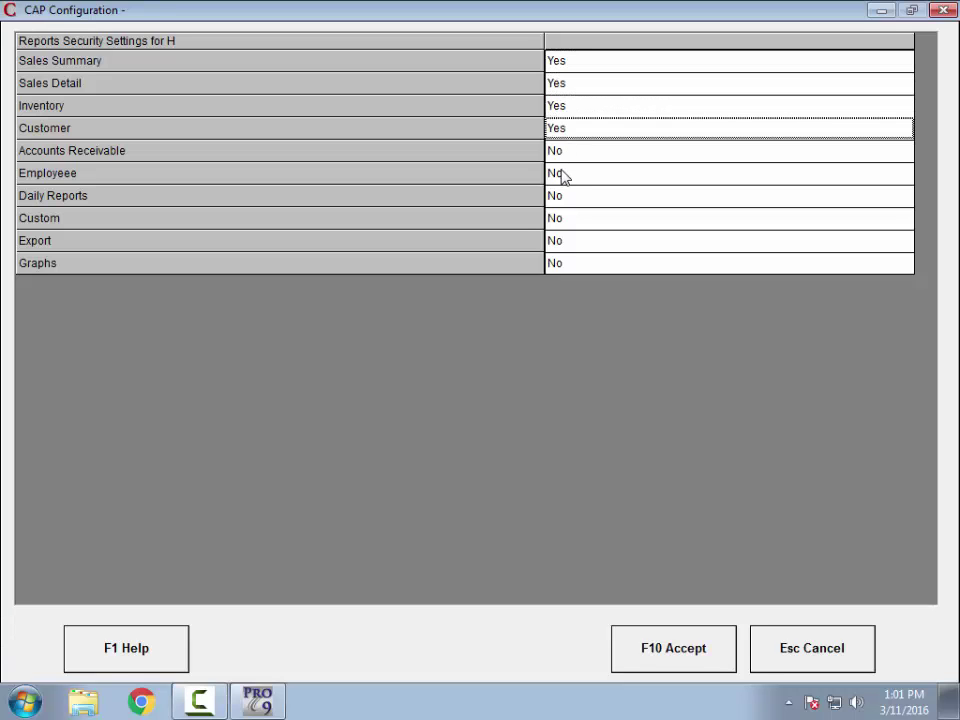
left_click(560, 158)
left_click(562, 177)
left_click(563, 197)
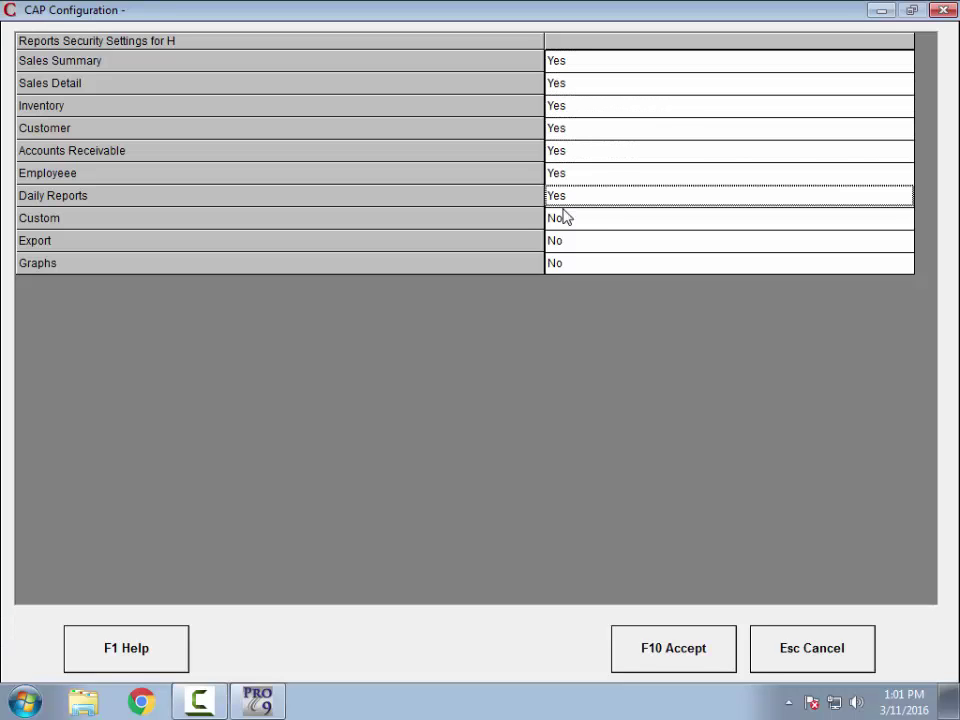
left_click(562, 221)
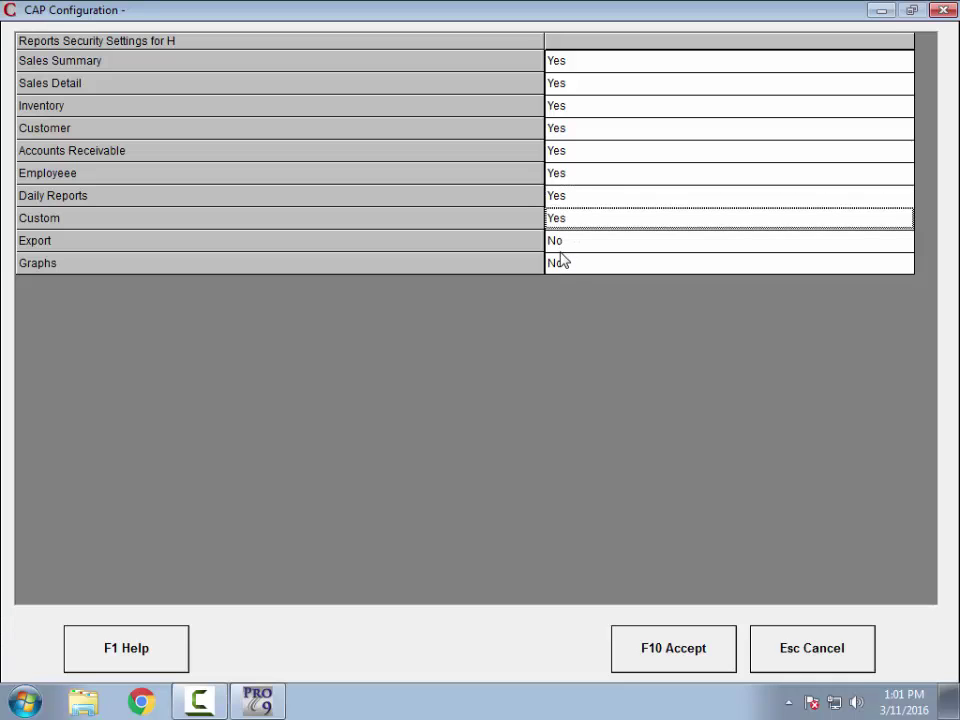
left_click(561, 247)
left_click(562, 266)
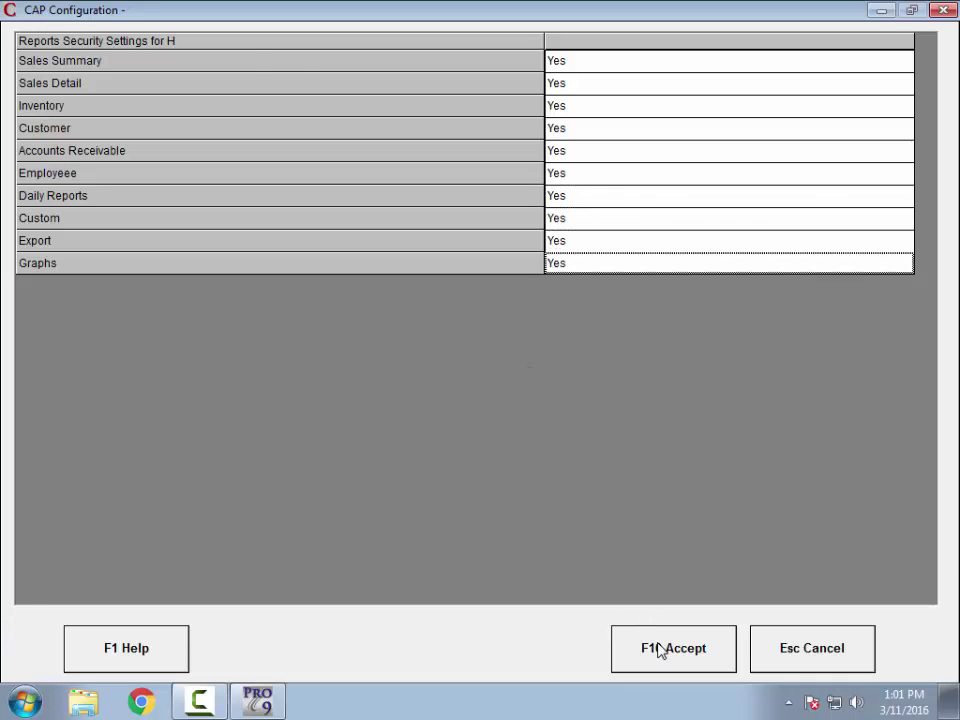
left_click(658, 648)
Allow user H to reset user passwords and view security logs, and save.
left_click(612, 465)
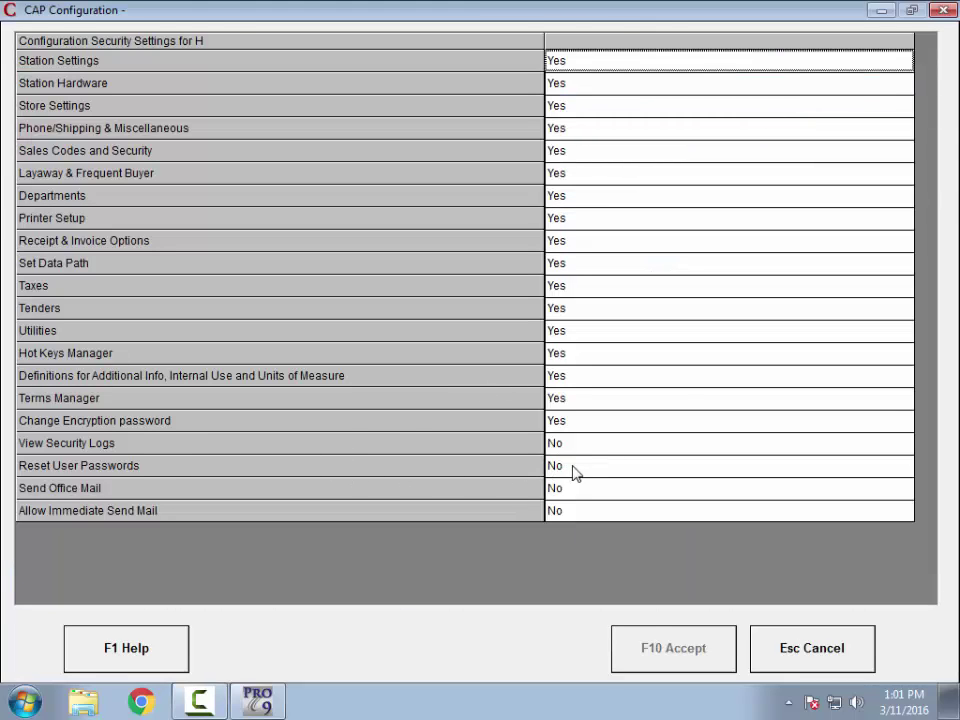
left_click(574, 474)
left_click(574, 474)
left_click(573, 451)
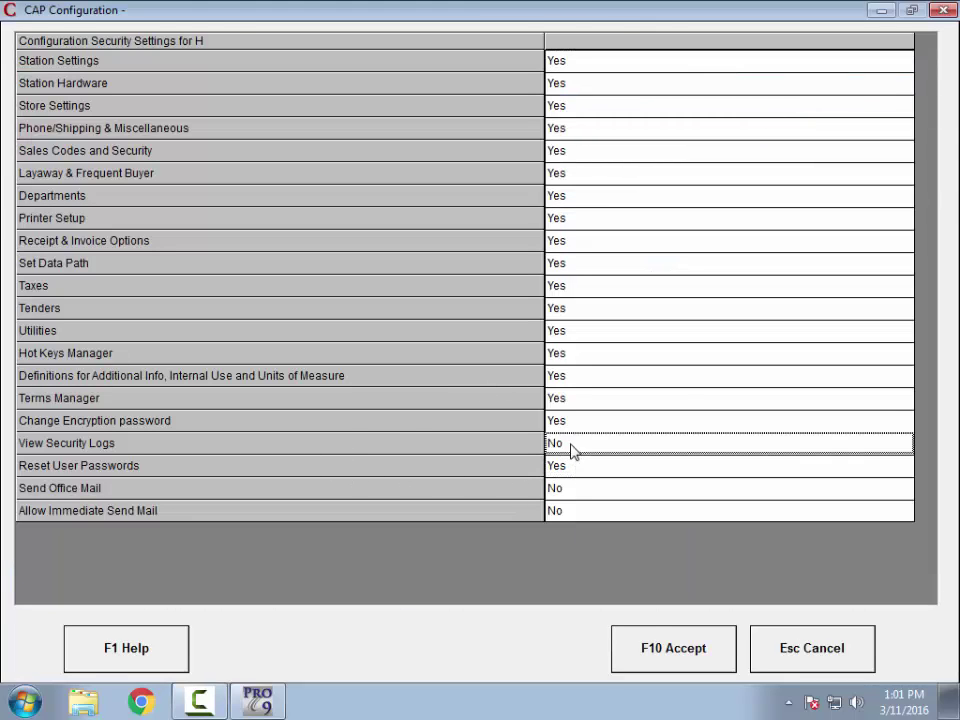
left_click(573, 451)
left_click(688, 652)
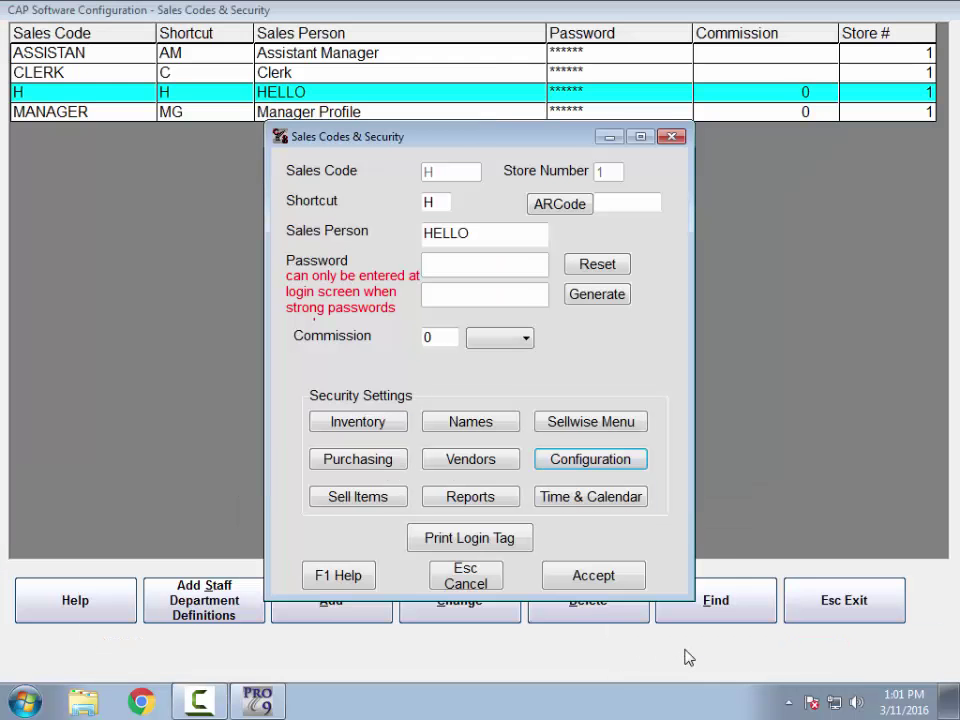
left_click(589, 575)
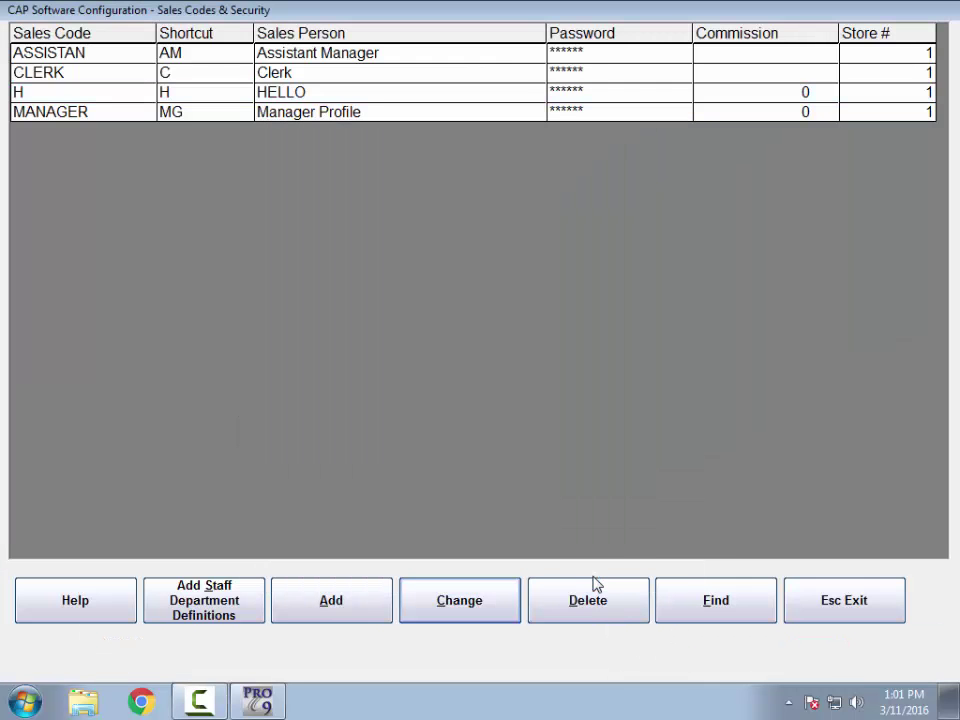
left_click(816, 604)
Leave Configuration, glance at the Reports Menu, then exit SellWise Pro 9.
left_click(810, 612)
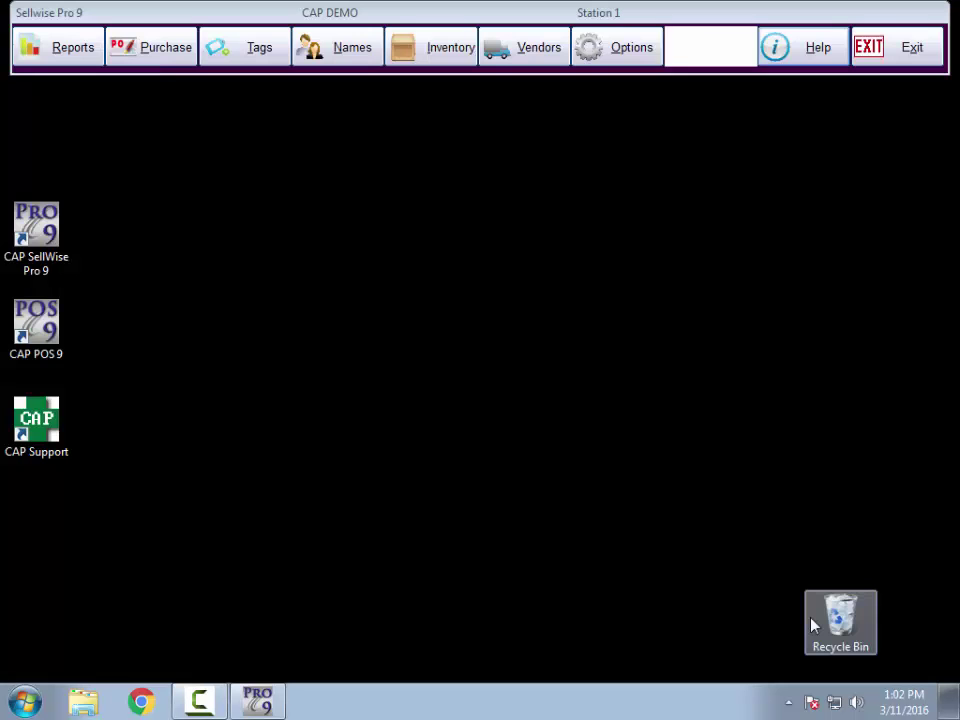
left_click(72, 52)
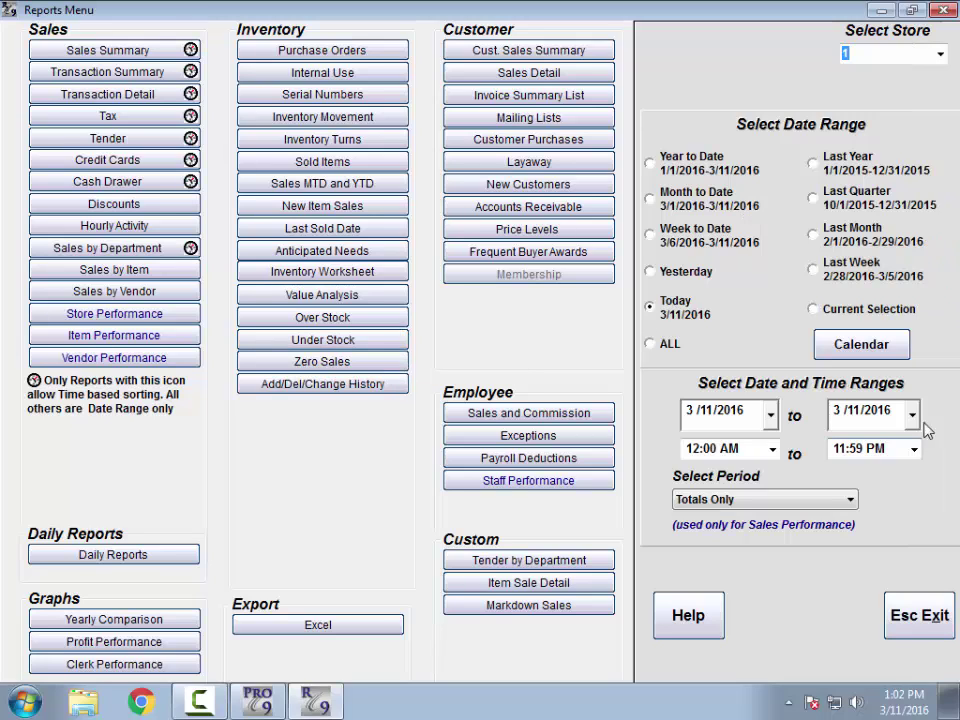
left_click(918, 618)
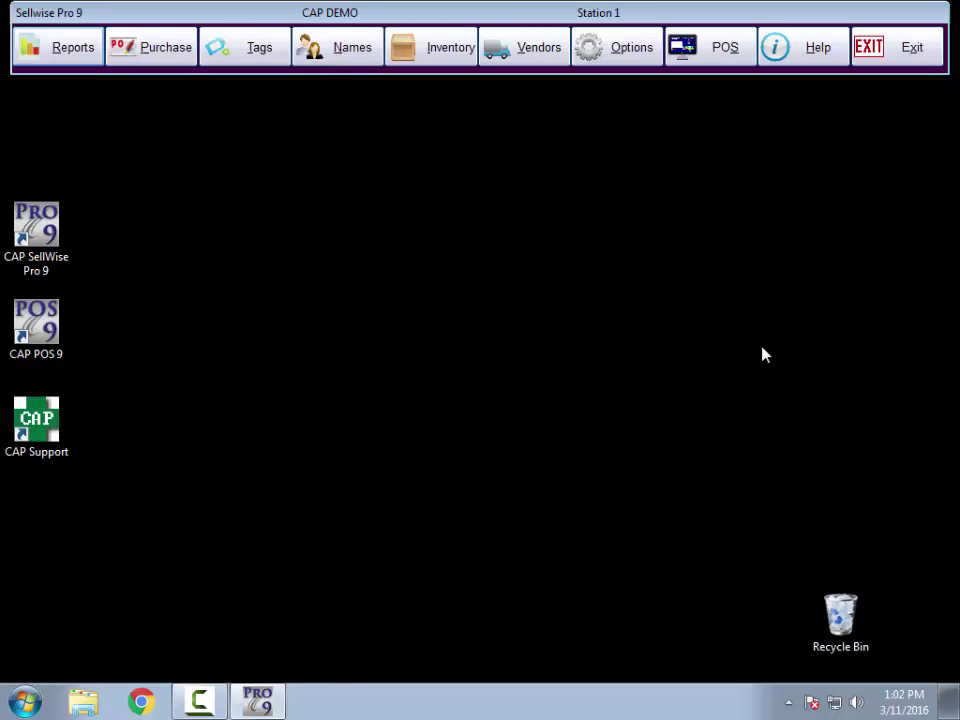
left_click(888, 58)
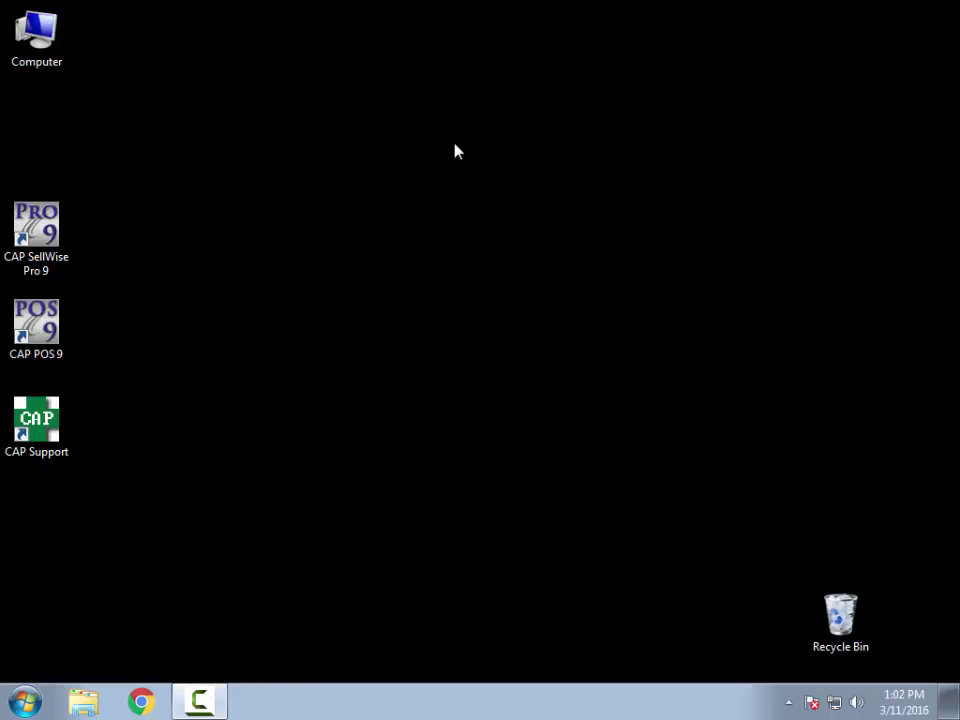
Launch CAP POS 9, log in as sales code H and set a new password twice.
right_click(62, 318)
left_click(66, 326)
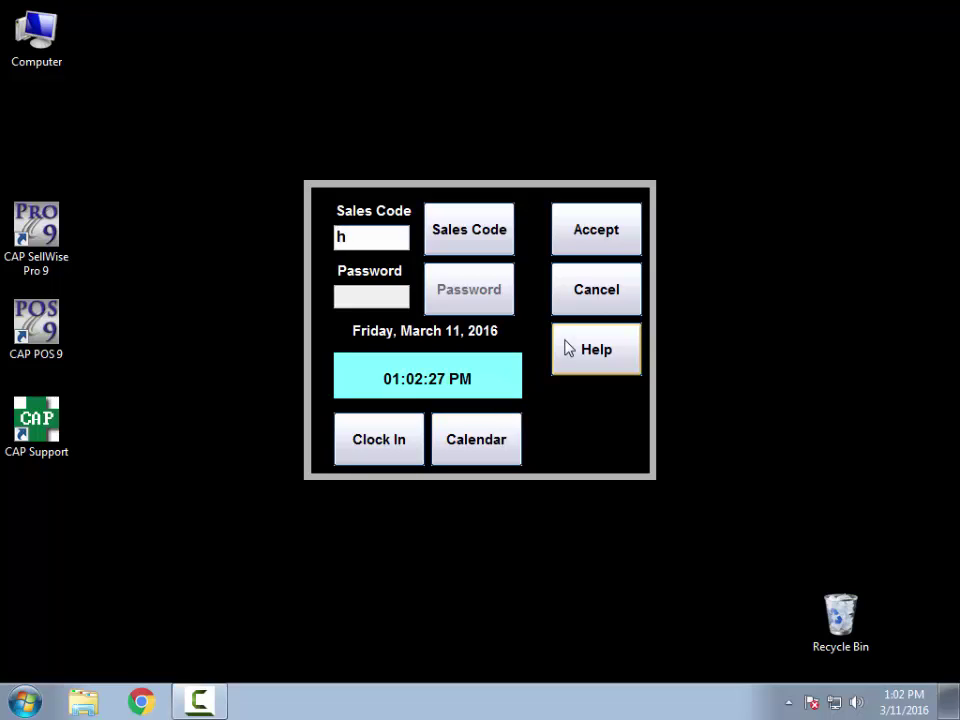
key("Return")
left_click(612, 248)
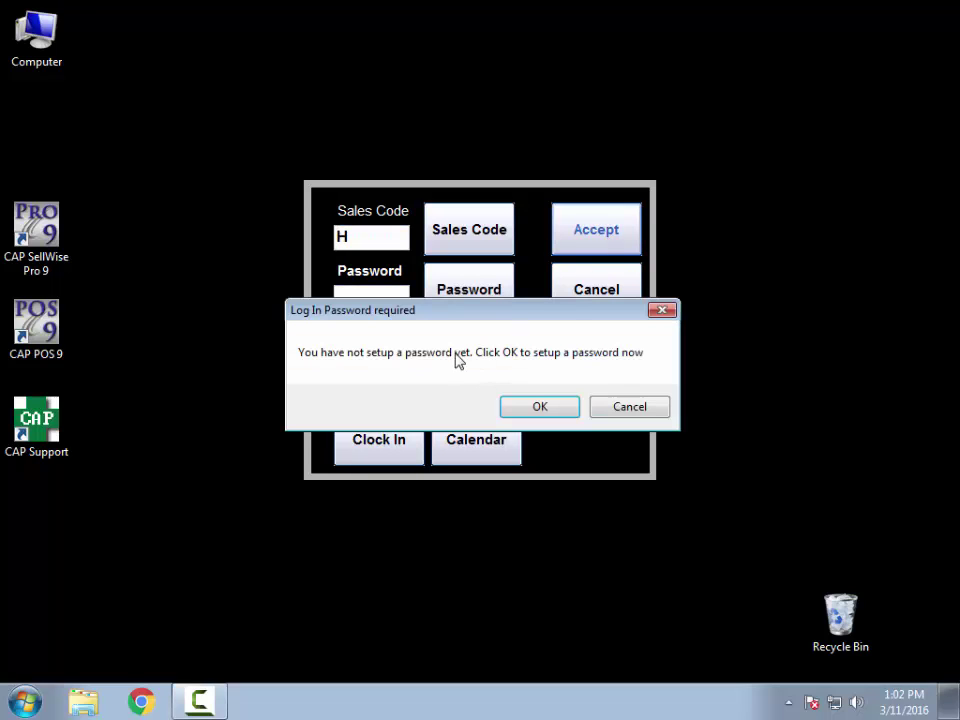
left_click(529, 407)
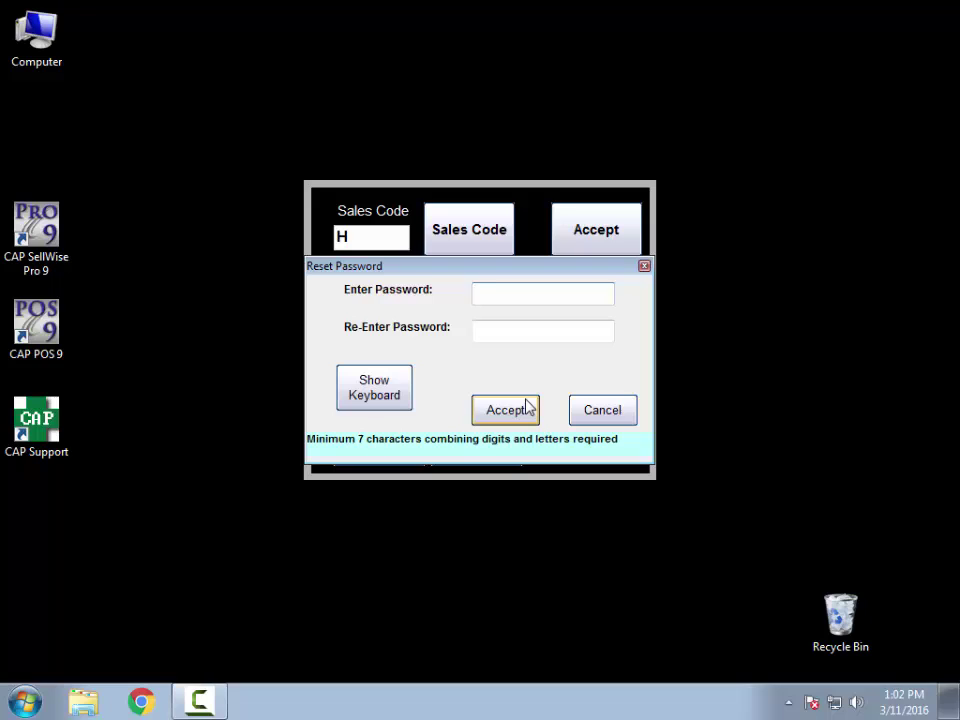
key("Tab")
type("a")
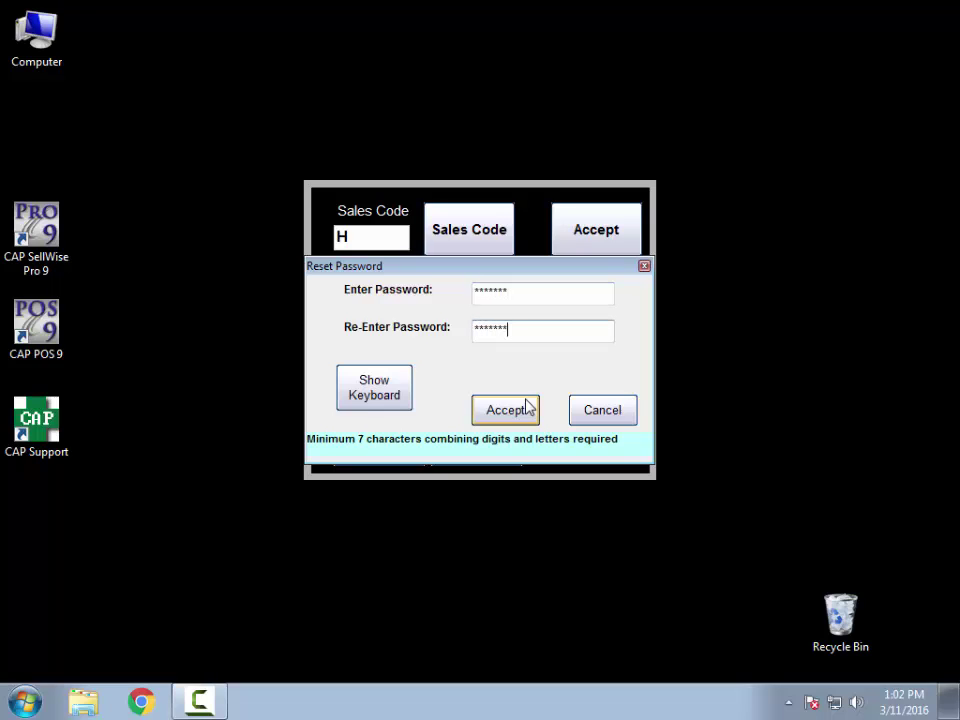
left_click(507, 409)
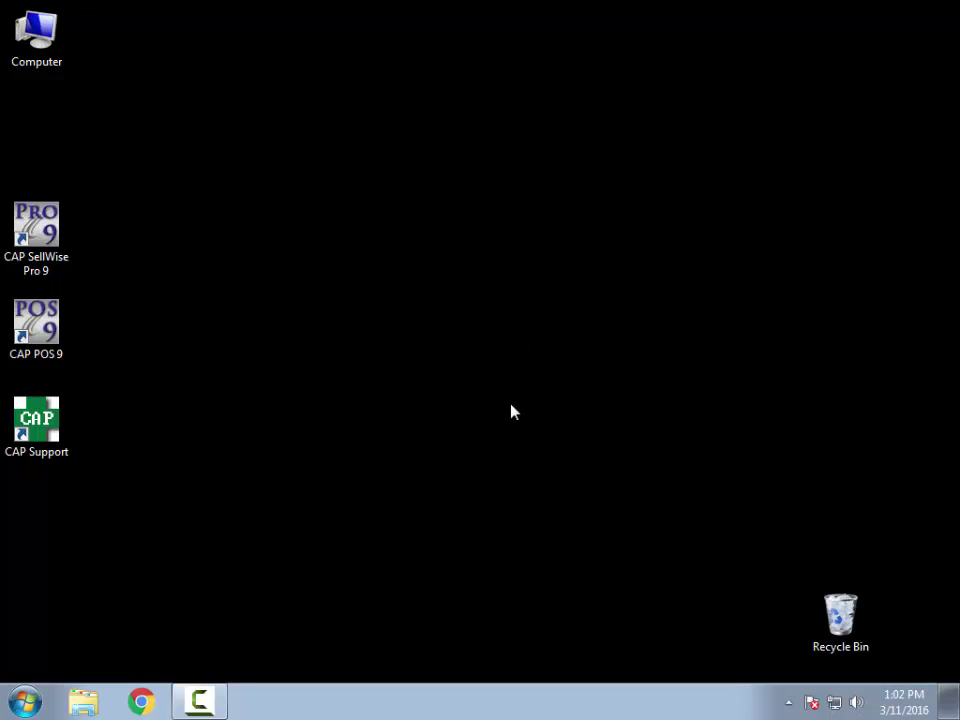
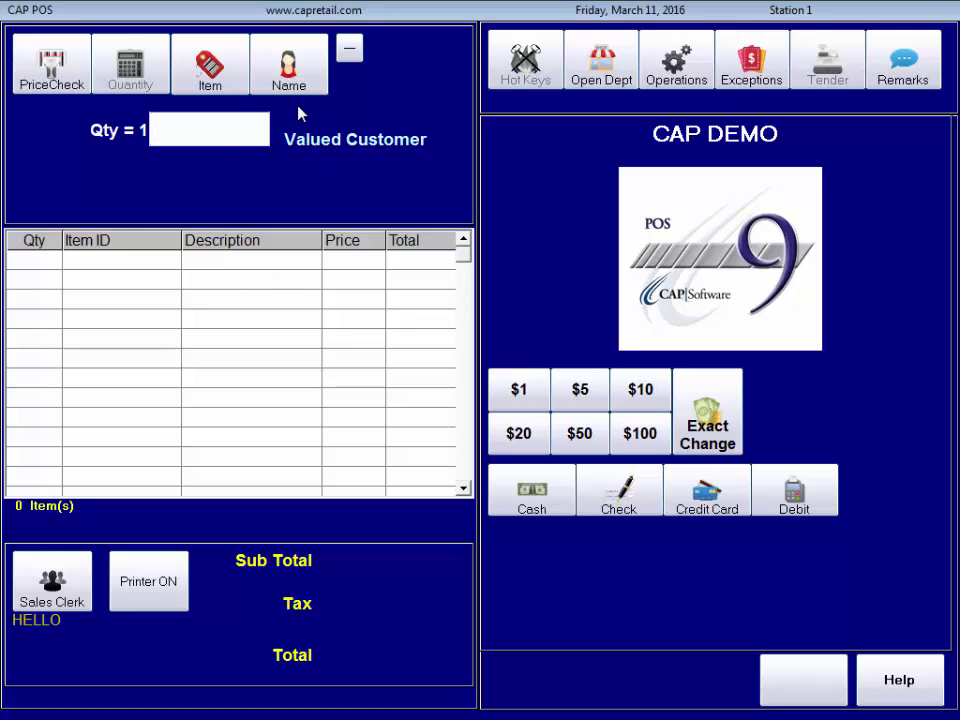
Assign CAP Support as the customer and add First Item to the sale.
left_click(290, 68)
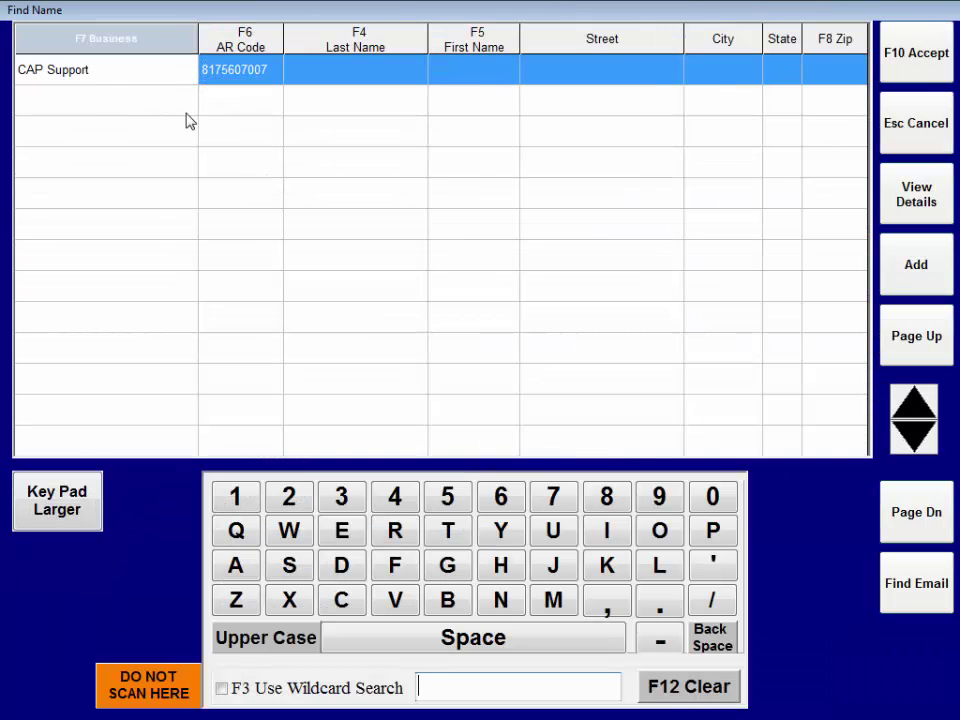
left_click(894, 45)
left_click(210, 66)
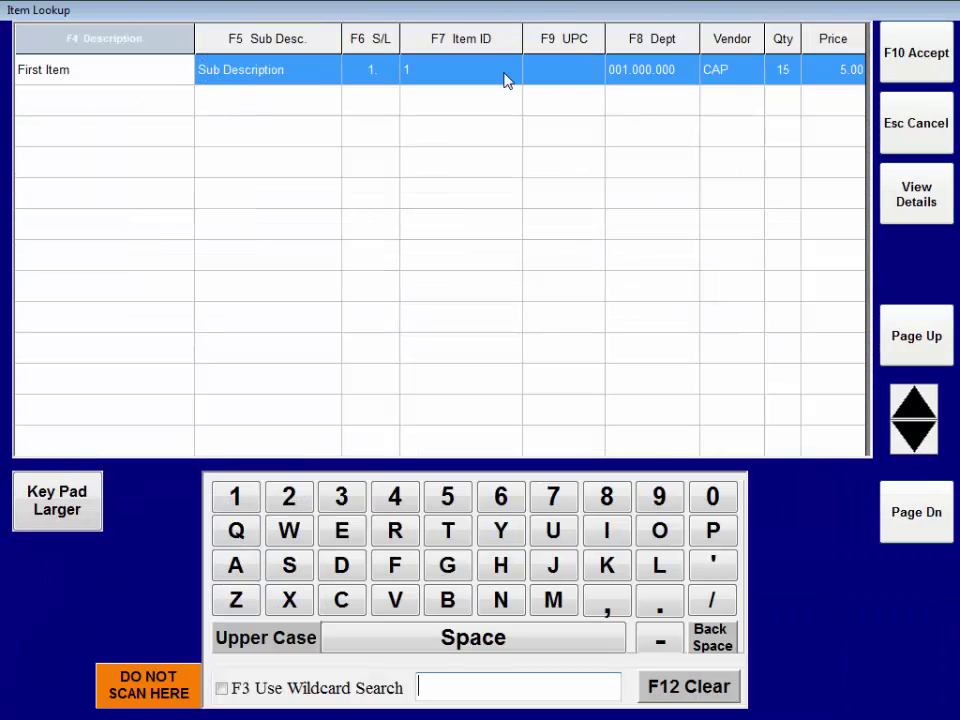
left_click(922, 48)
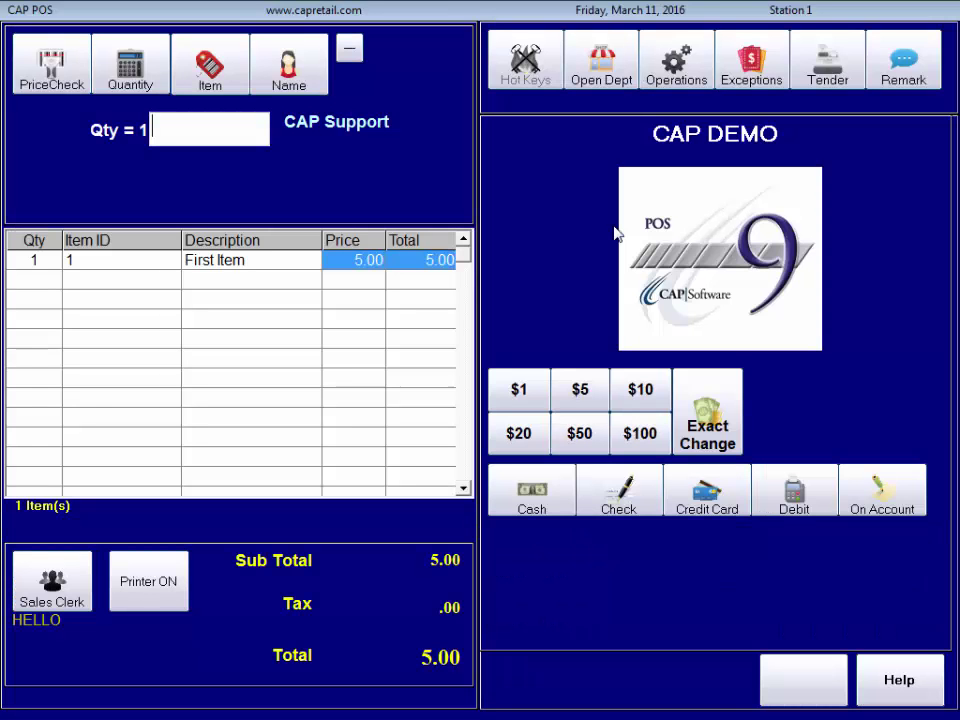
Set the First Item quantity to 3 and complete the 15.00 sale with $20 cash.
left_click(415, 272)
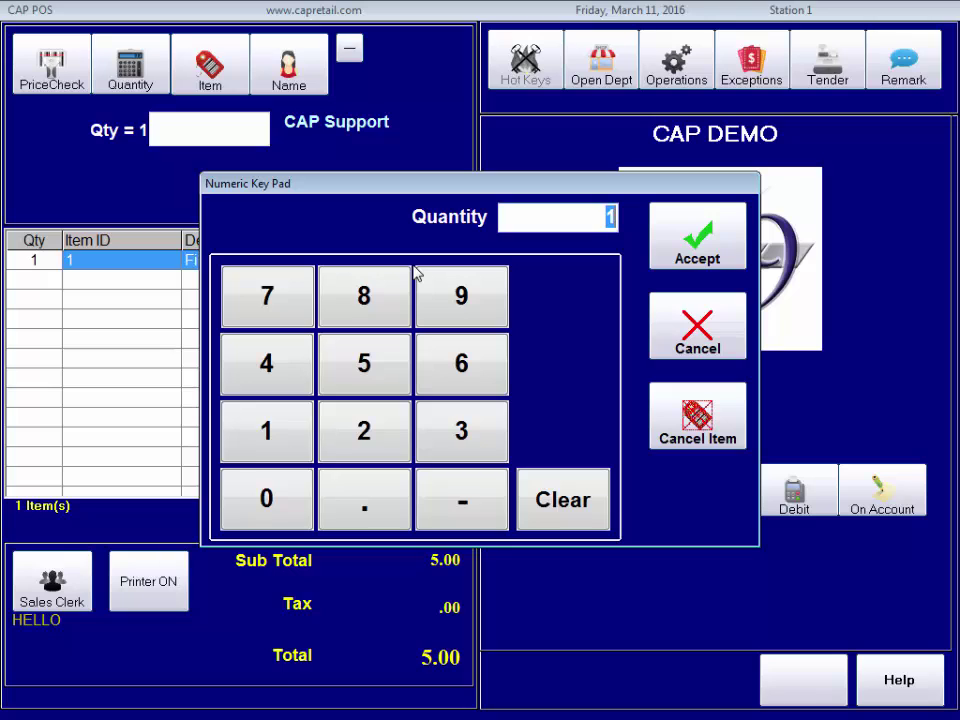
type("3")
key("Return")
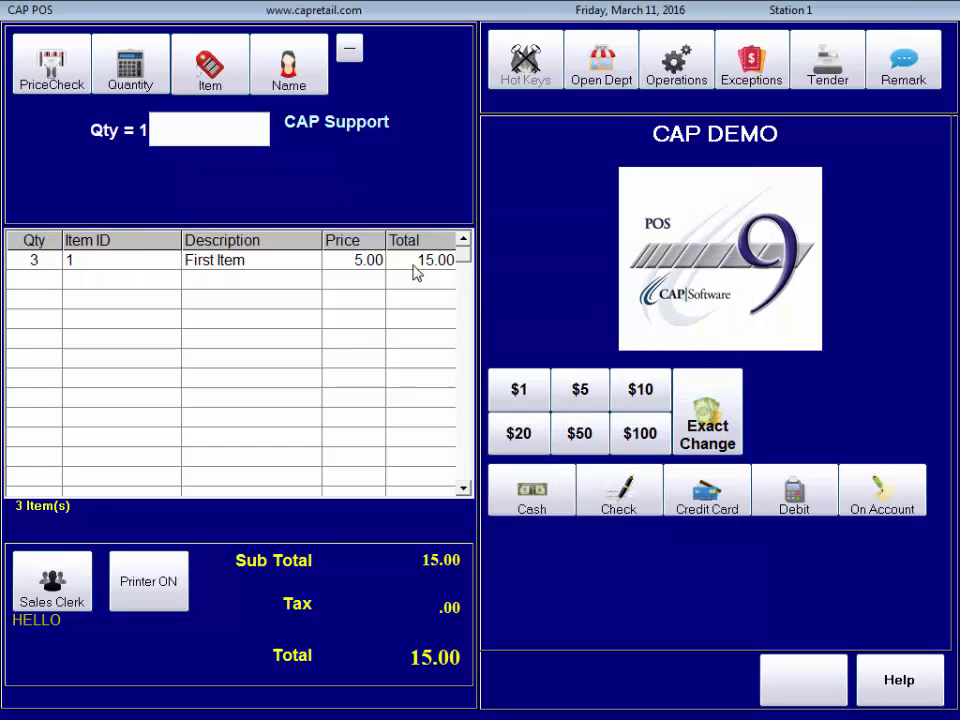
left_click(519, 440)
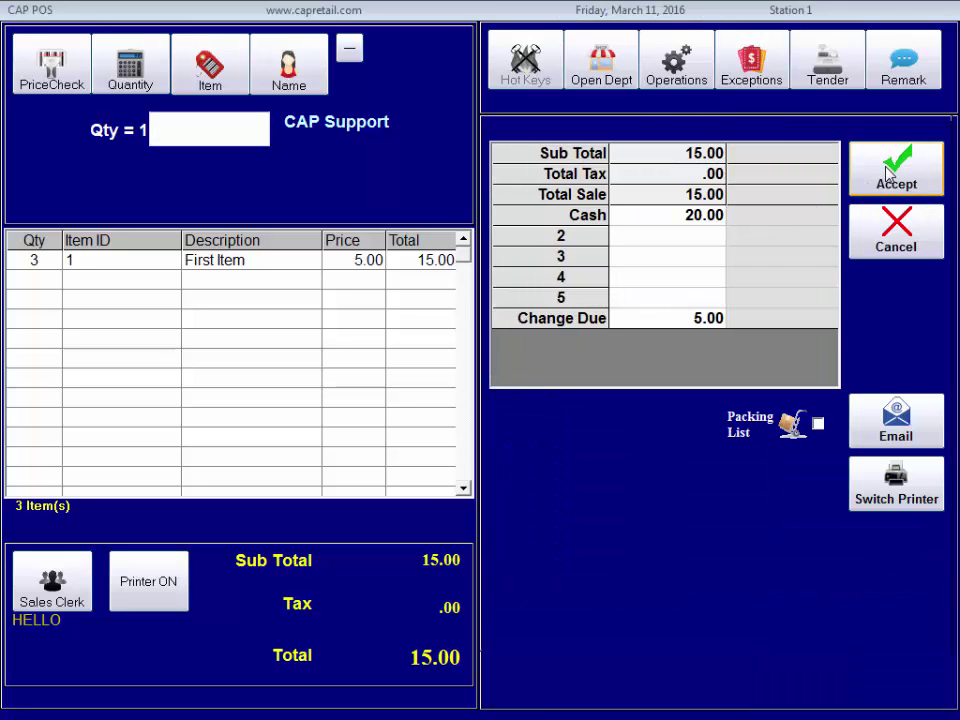
left_click(886, 166)
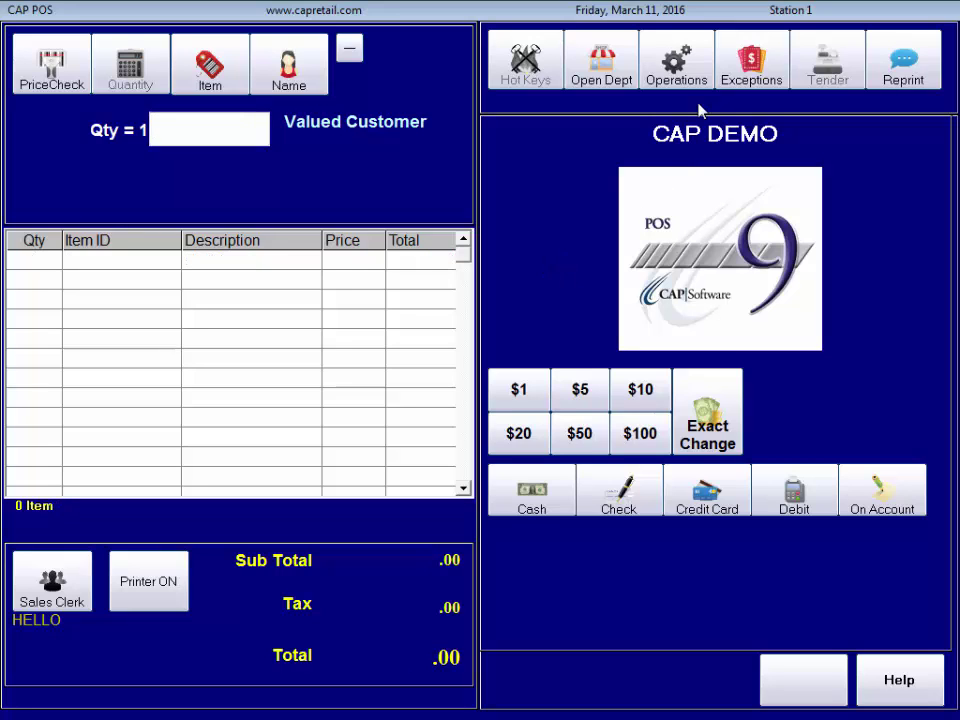
Find the recorded transaction and reprint its receipt.
left_click(678, 84)
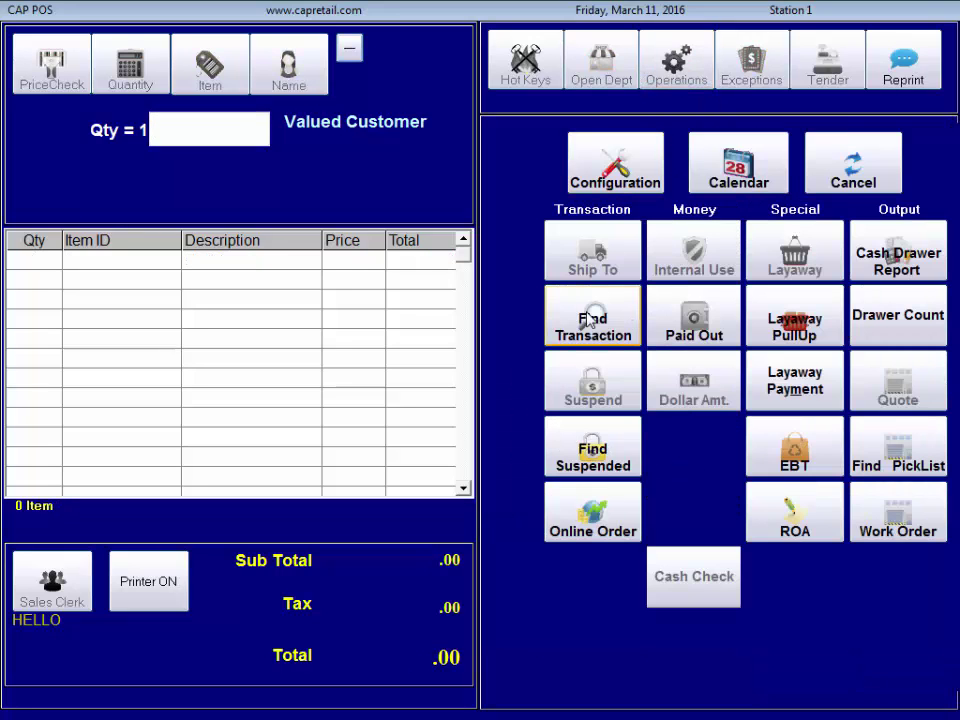
left_click(591, 318)
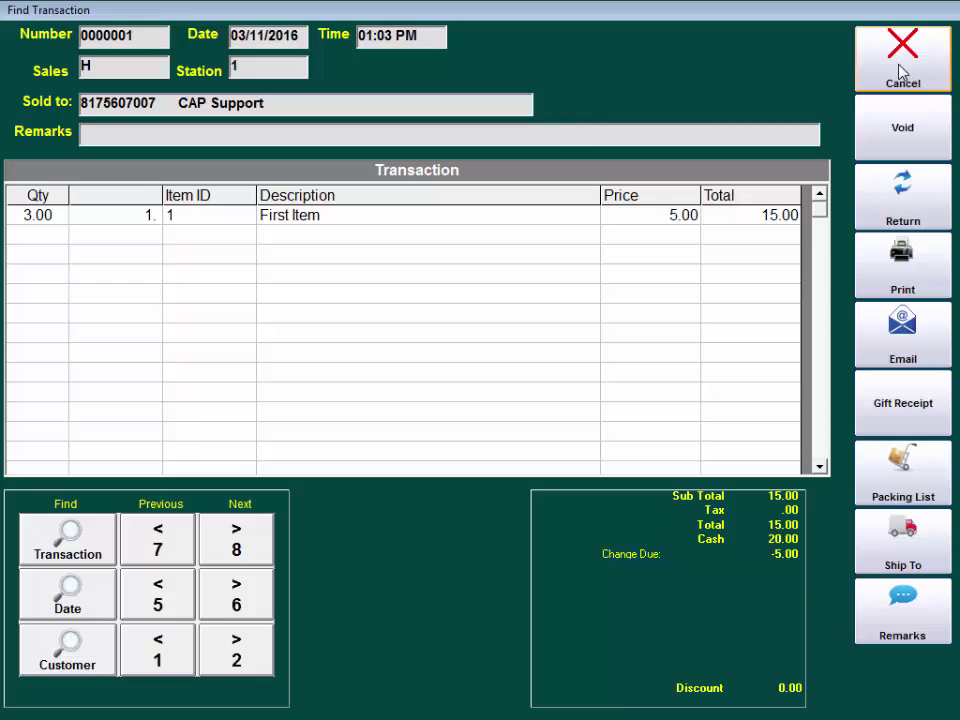
left_click(879, 266)
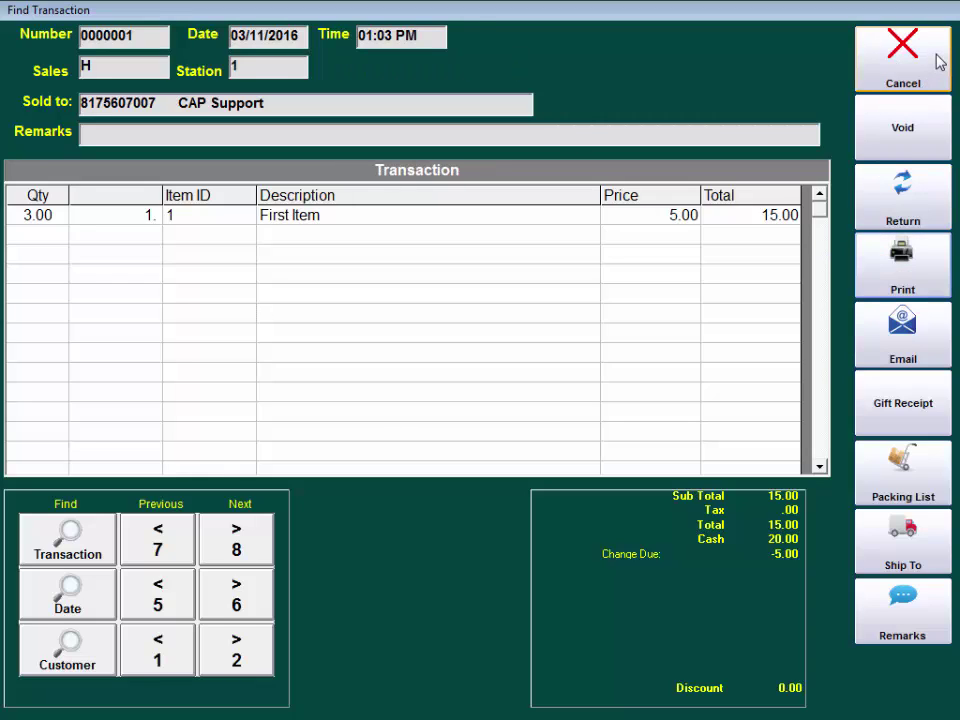
left_click(903, 60)
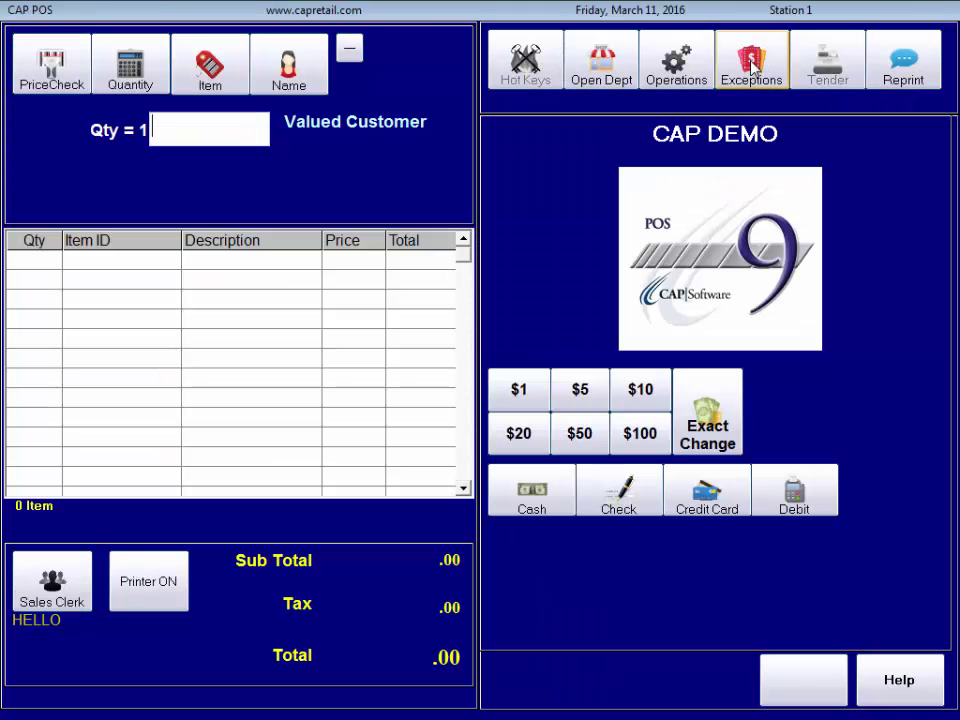
Run the all-day cash drawer report showing 15.00 cash, then close it.
left_click(700, 58)
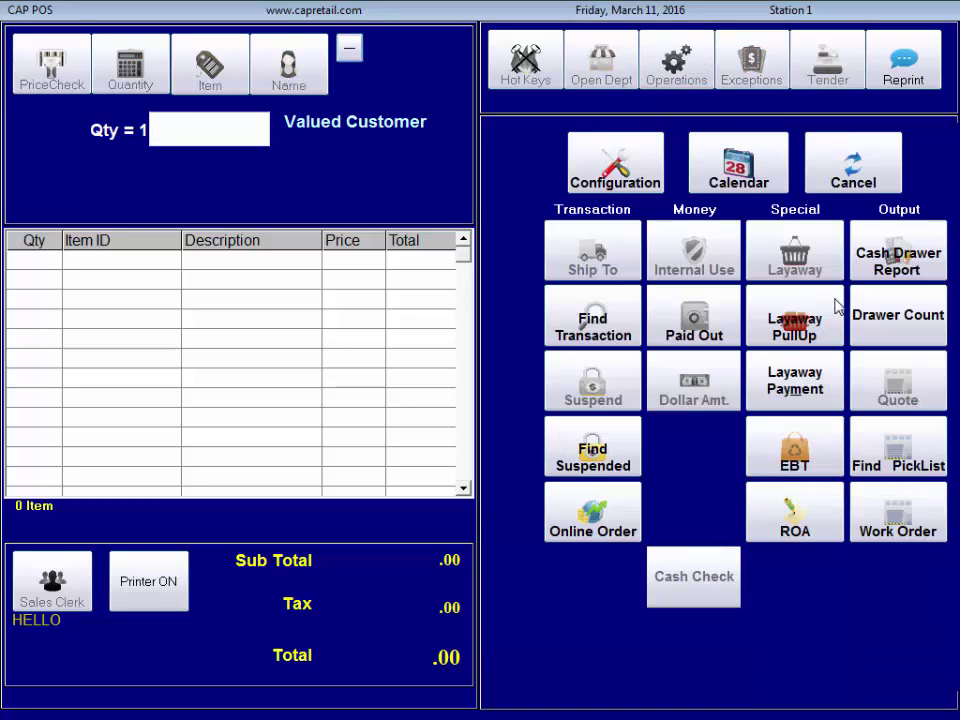
left_click(889, 272)
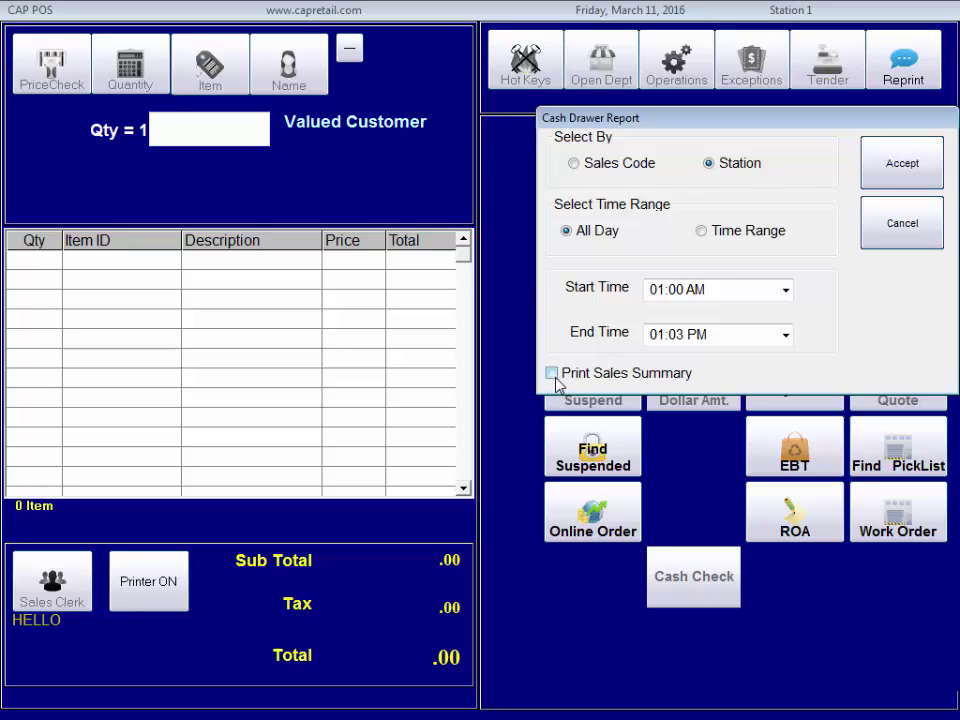
left_click(883, 175)
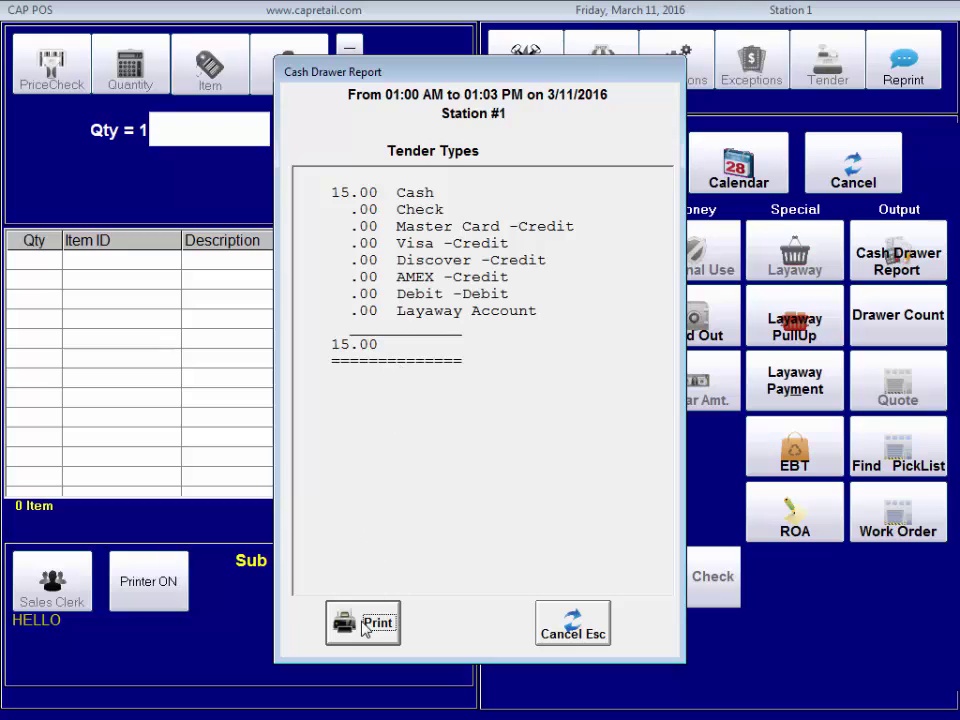
key("Escape")
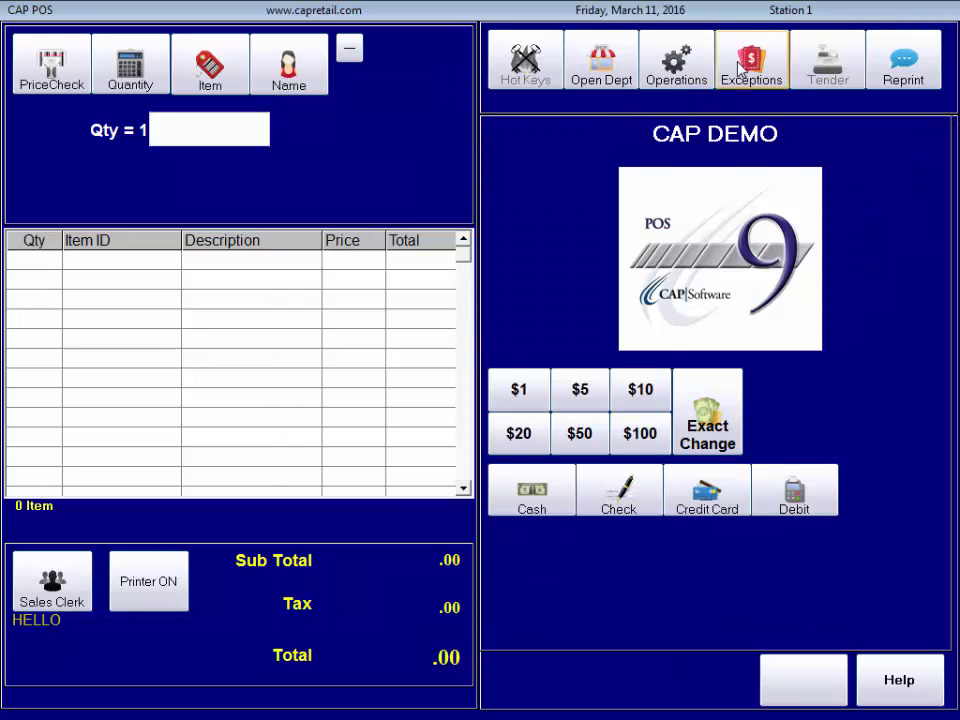
Exit CAP POS 9 and log in to SellWise Pro 9 with the clerk's sales code and password.
left_click(740, 68)
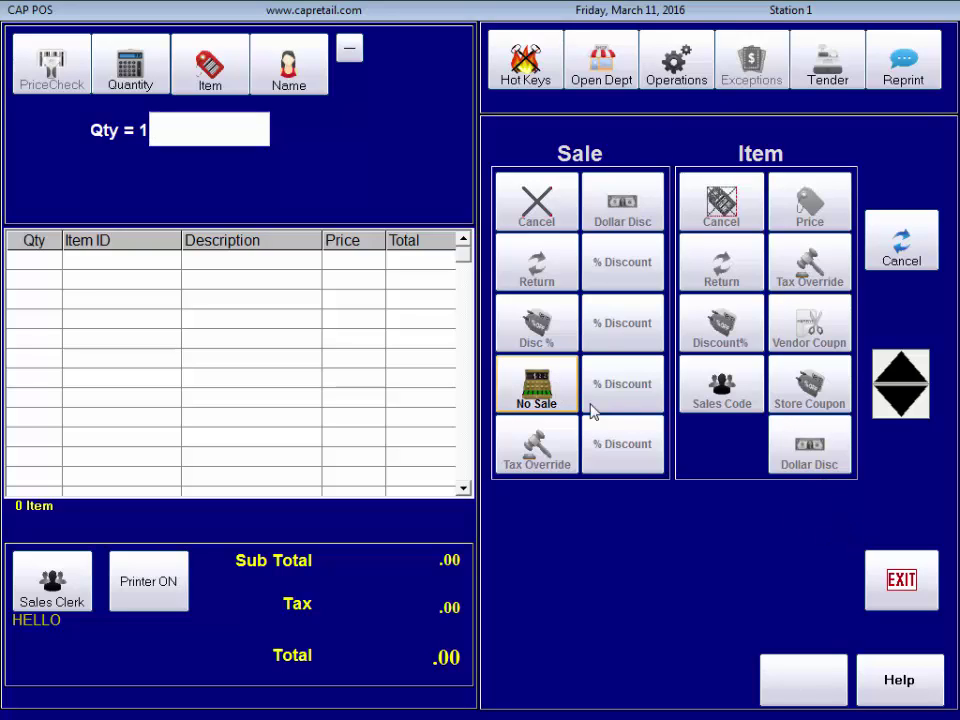
left_click(899, 580)
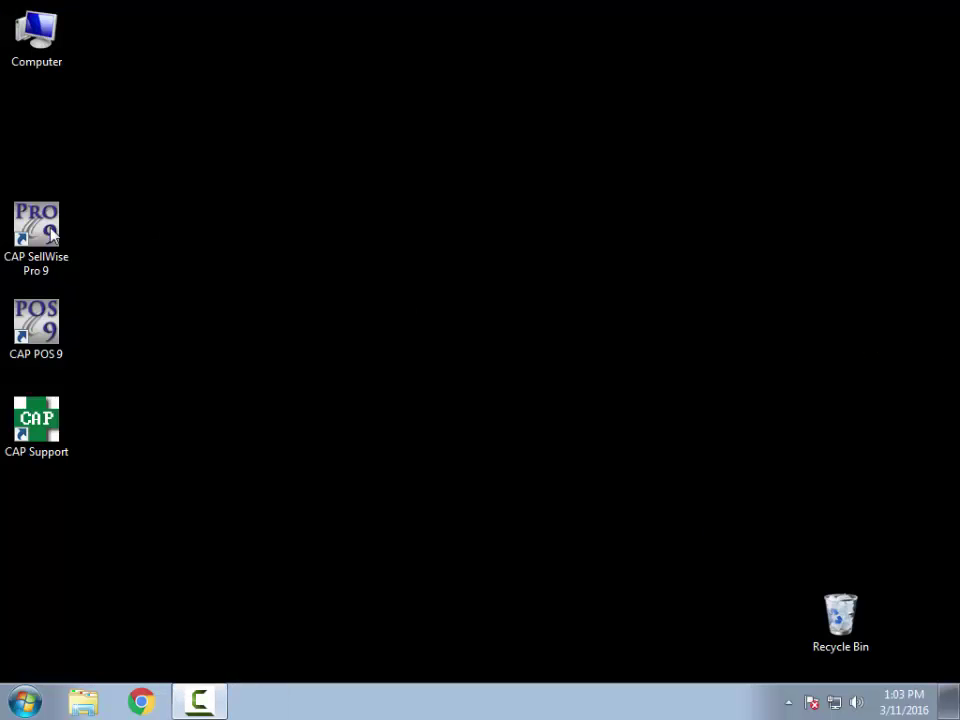
double_click(52, 232)
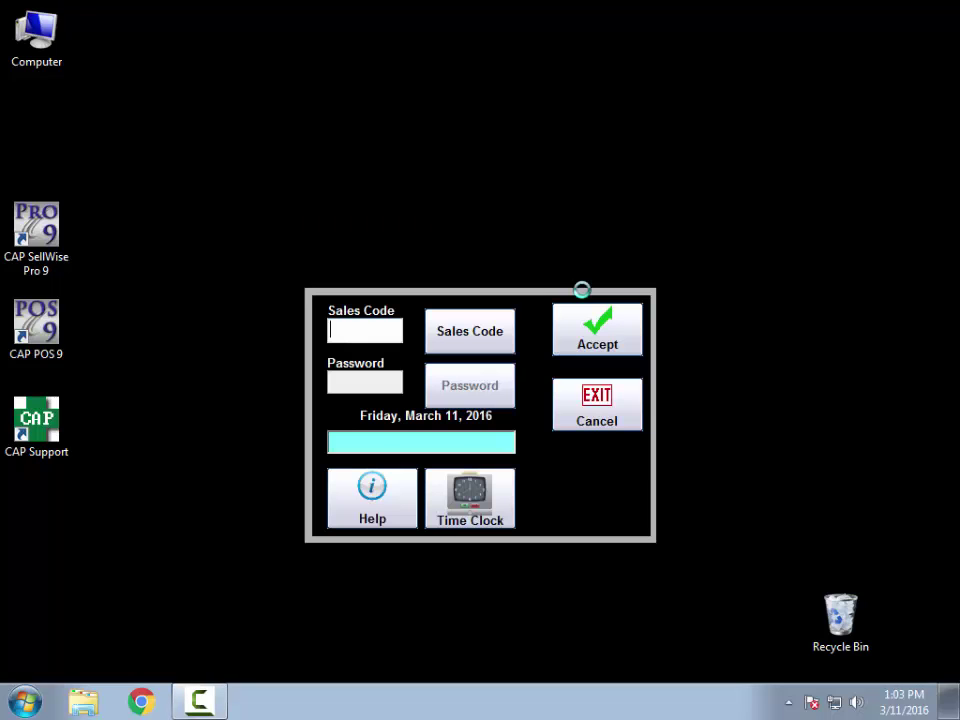
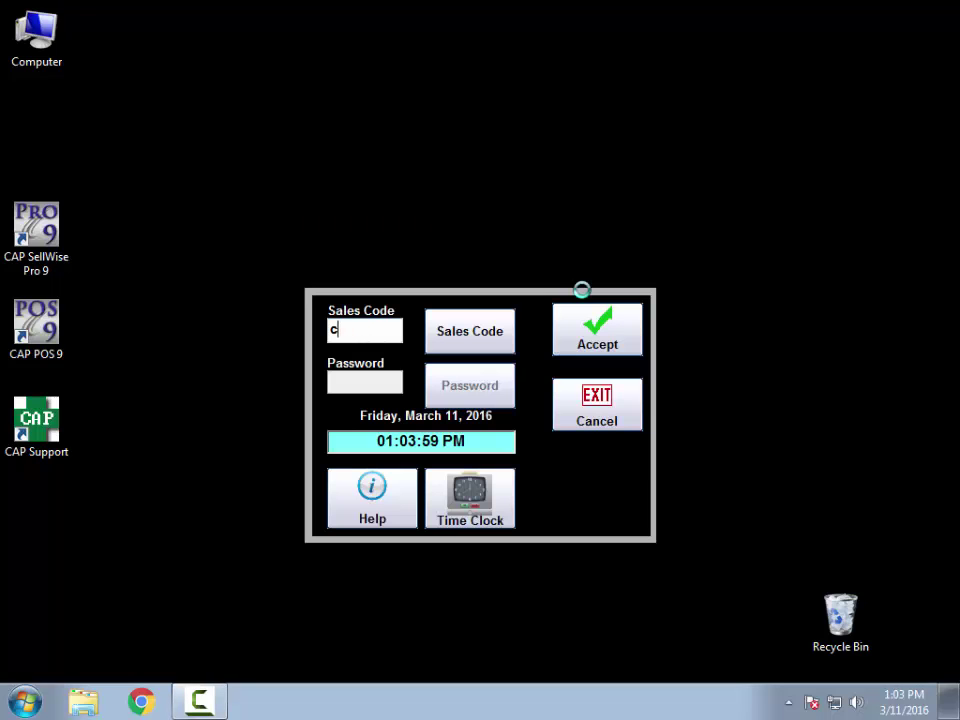
key("Return")
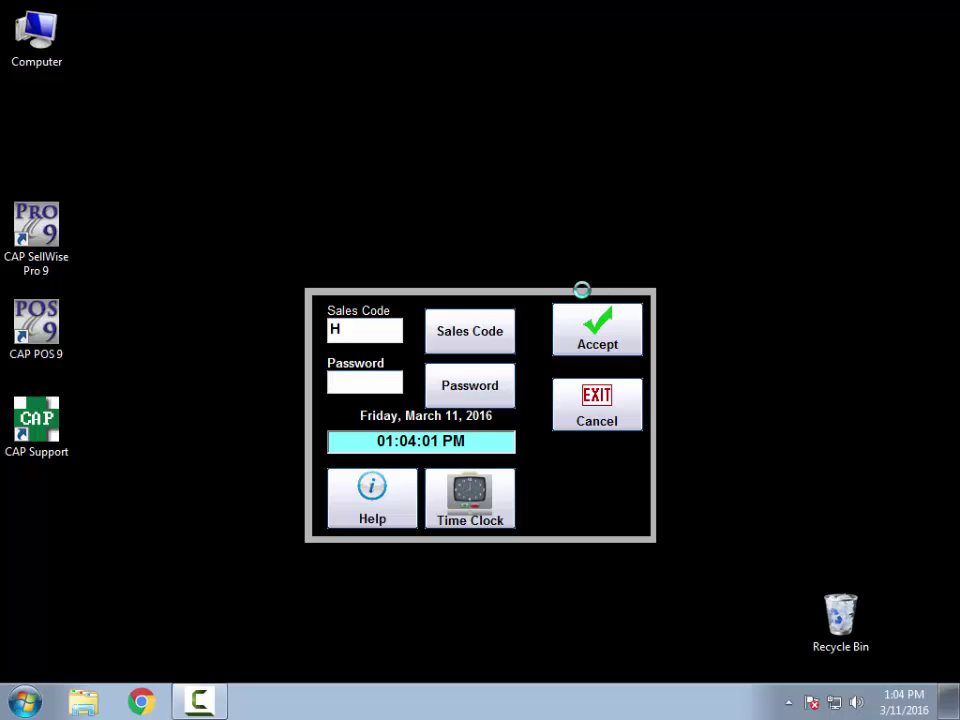
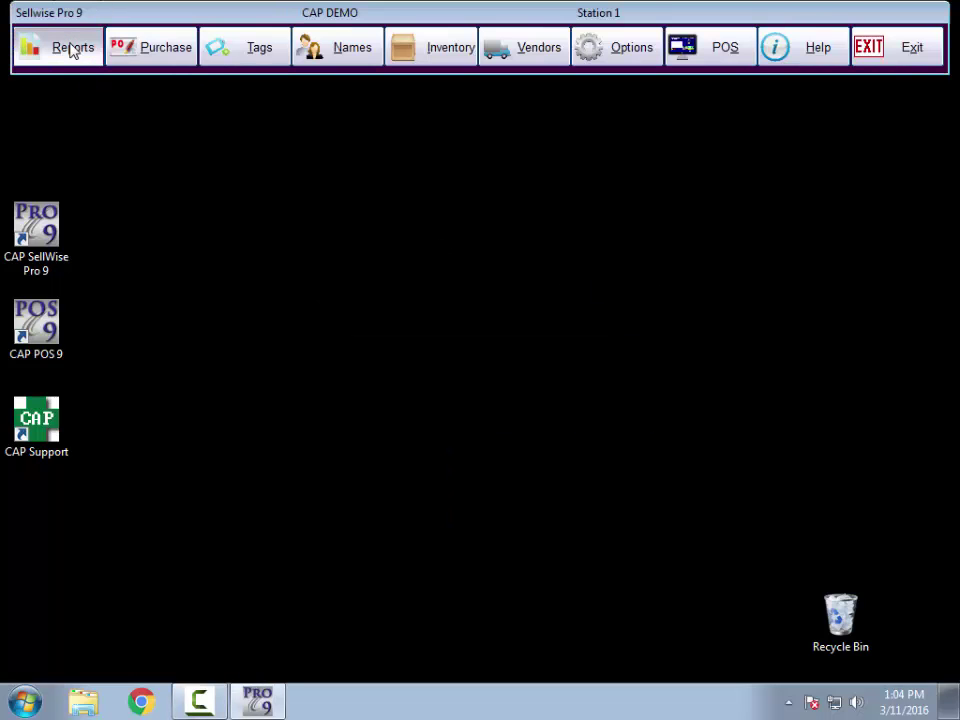
Preview the Sales Summary, Transaction Summary and all-types Transaction Detail reports.
left_click(72, 50)
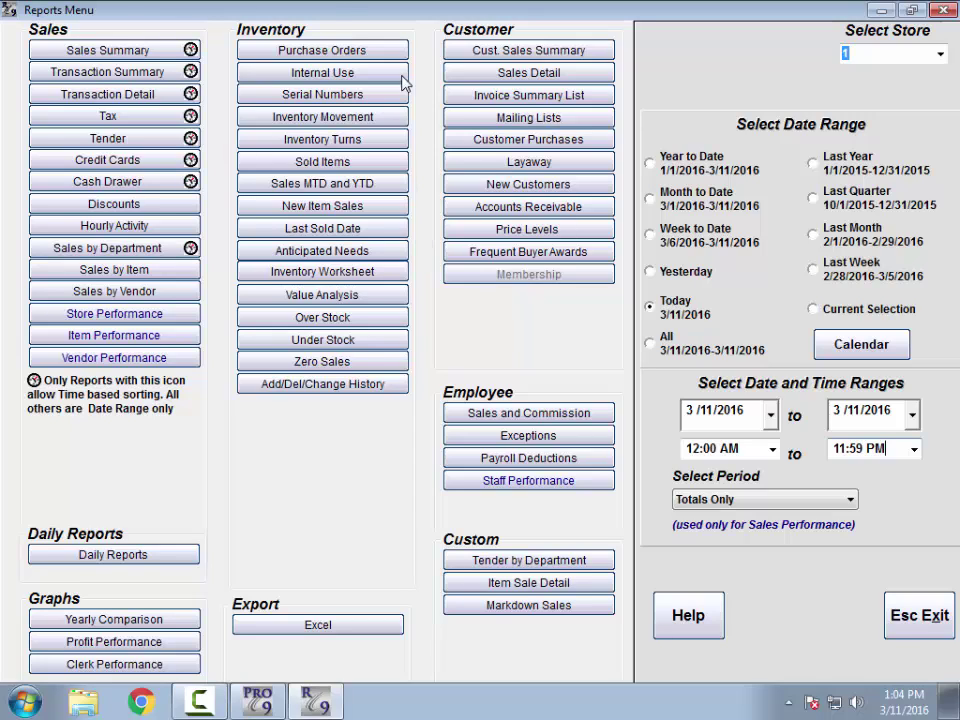
left_click(112, 52)
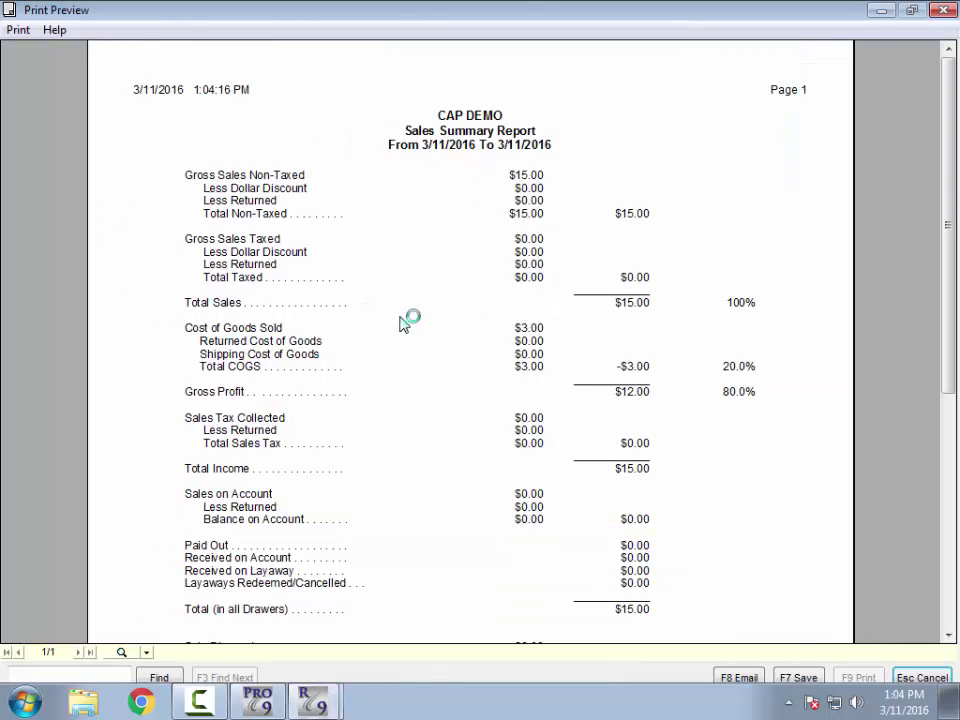
left_click(915, 678)
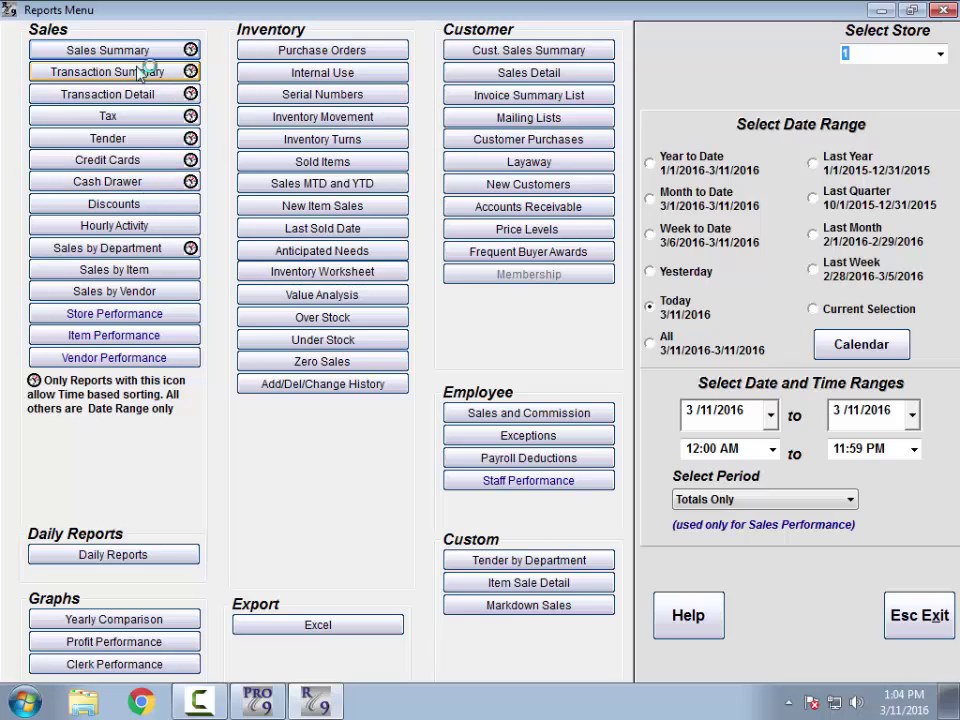
left_click(140, 72)
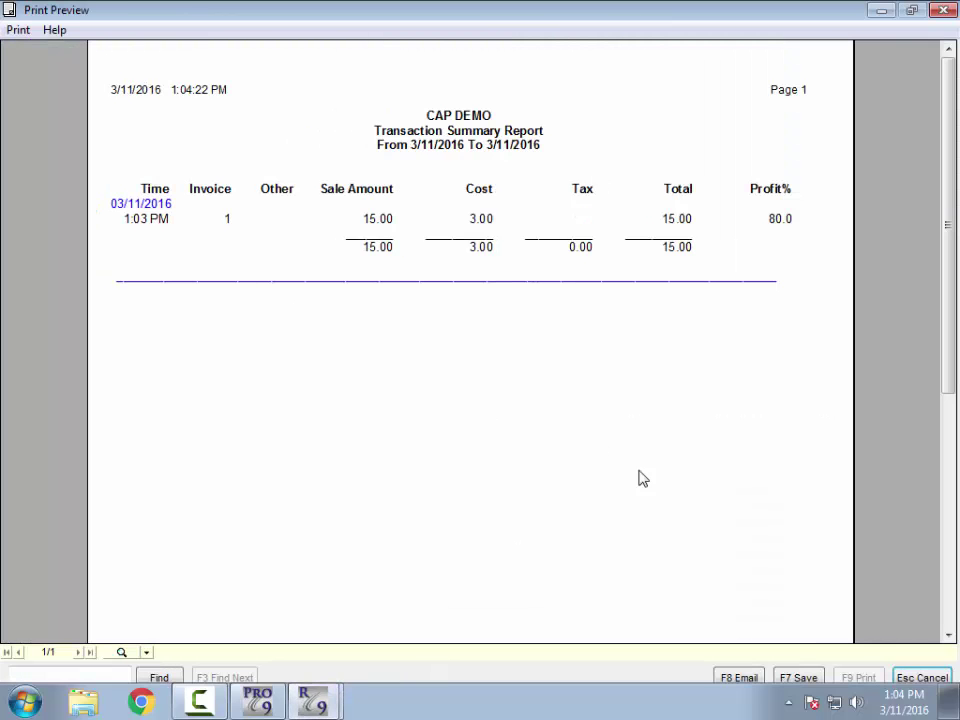
left_click(911, 677)
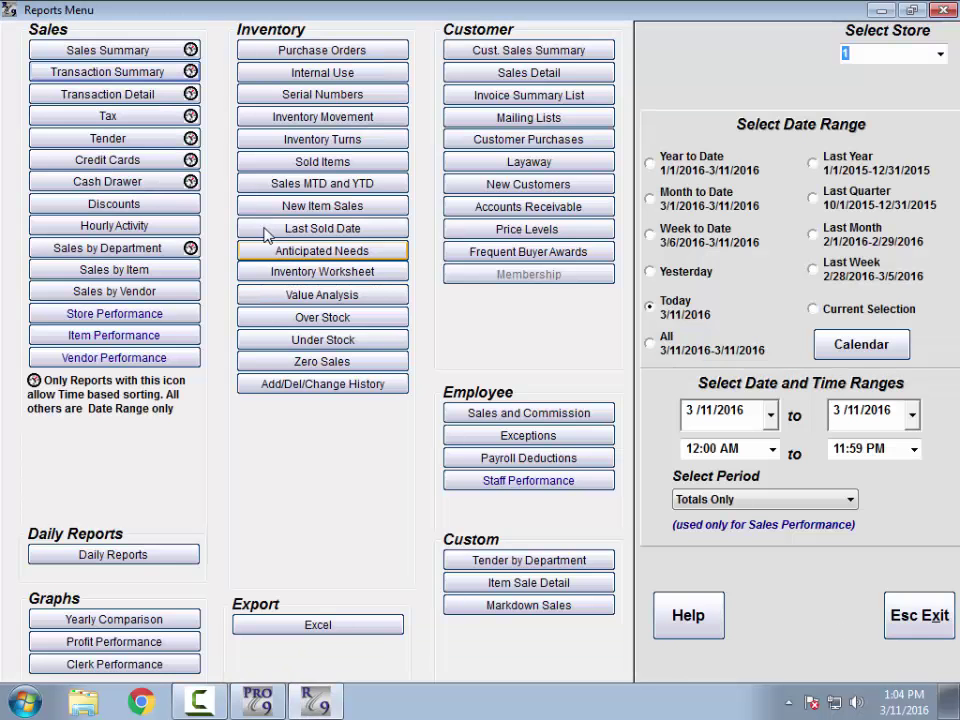
left_click(113, 94)
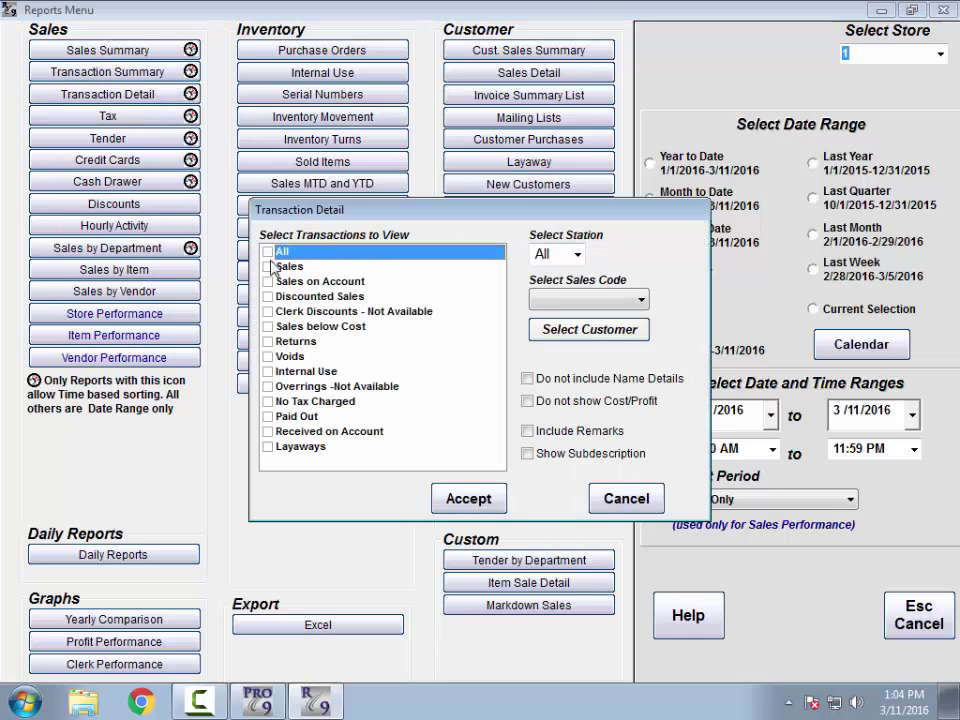
left_click(268, 252)
left_click(468, 500)
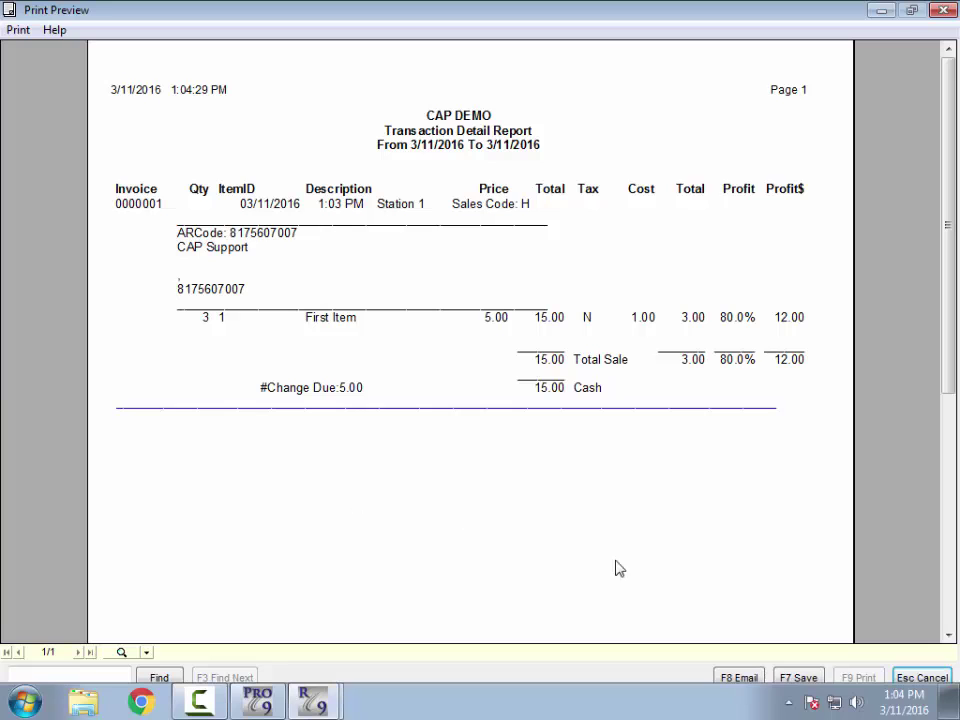
left_click(905, 677)
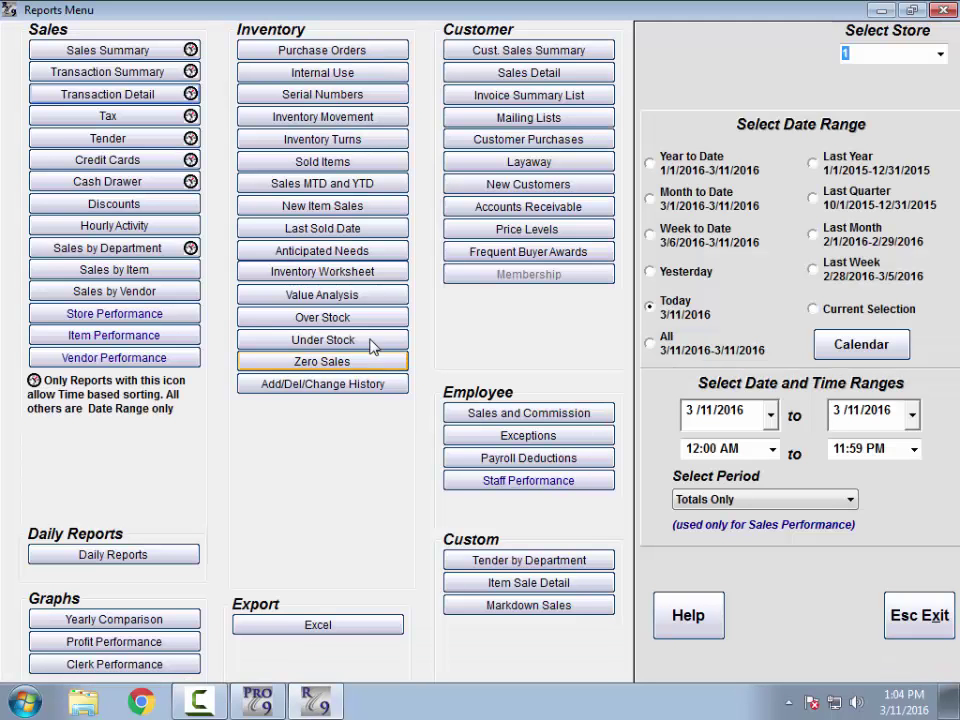
Preview the Tender Detail and Cash Drawer by Station reports, then leave Reports.
left_click(106, 148)
left_click(175, 164)
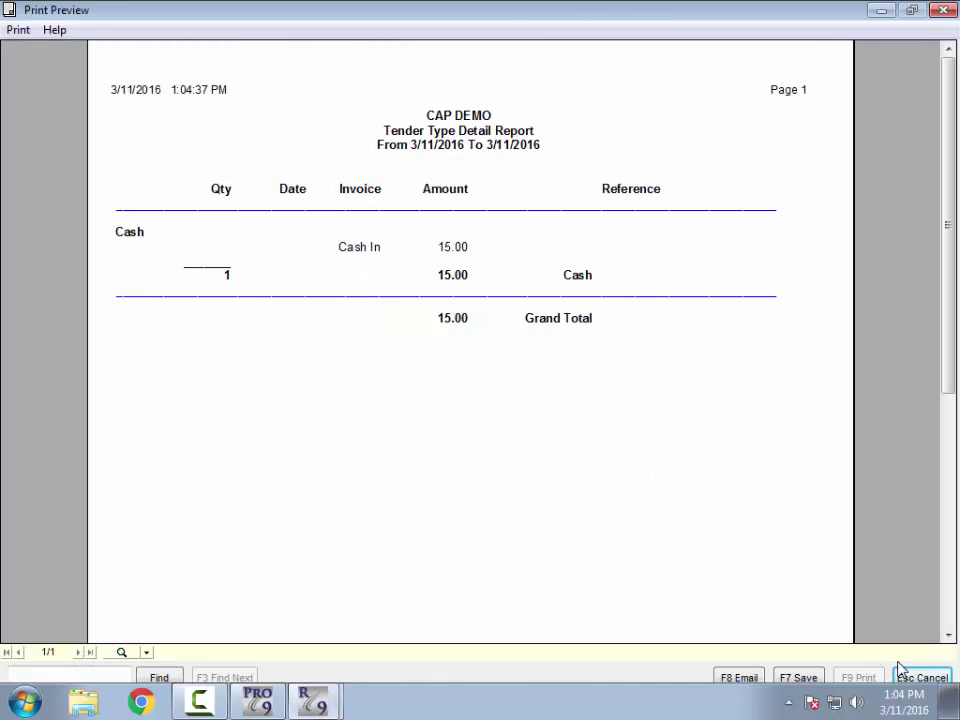
left_click(921, 677)
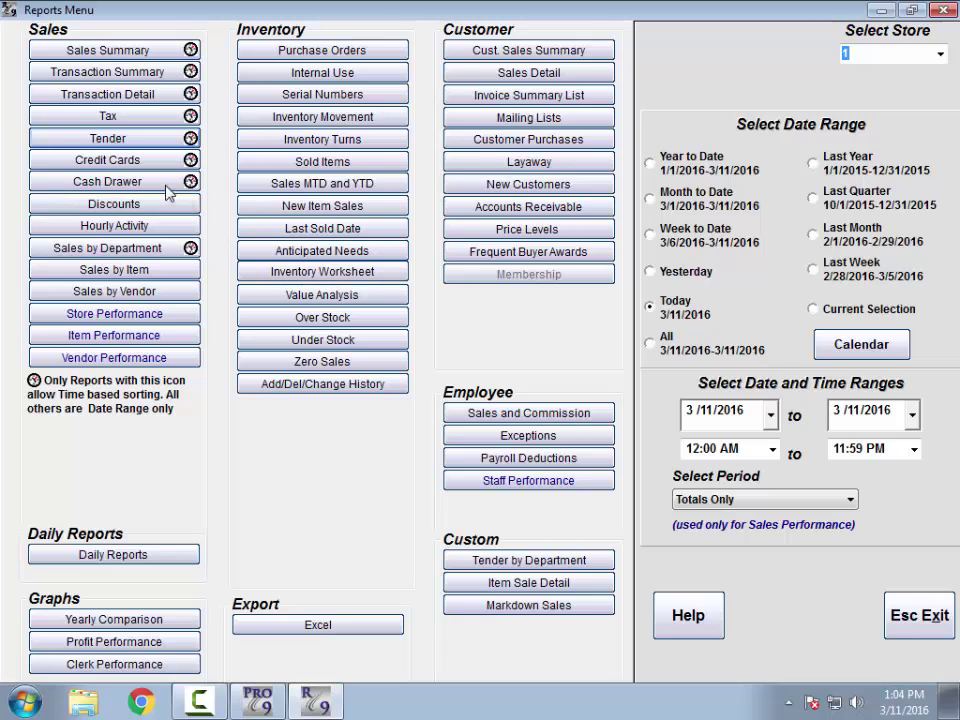
left_click(134, 182)
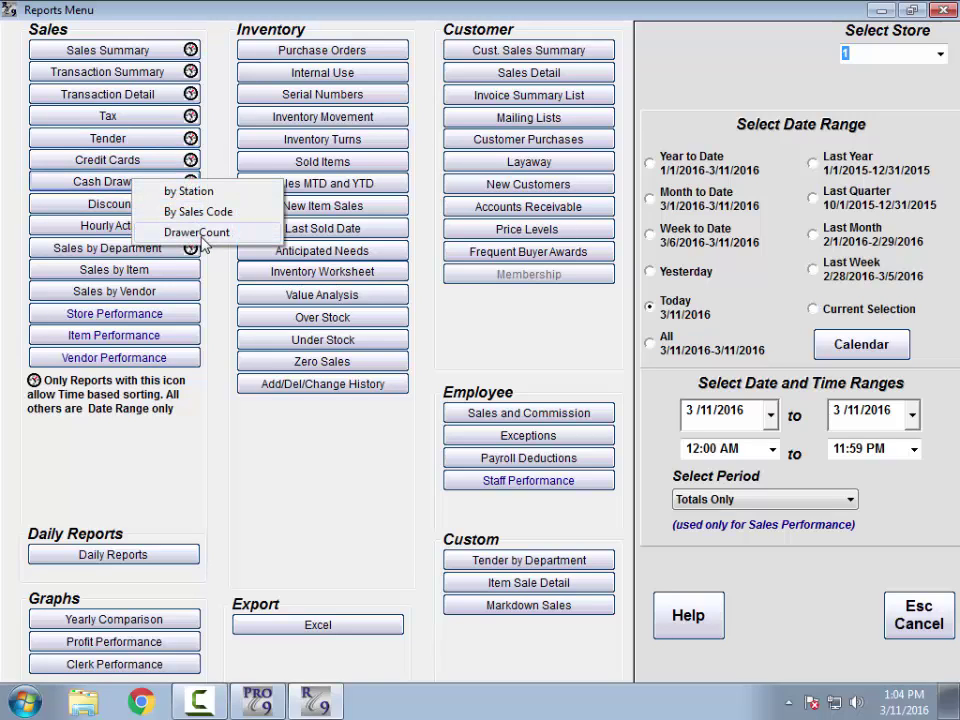
left_click(196, 192)
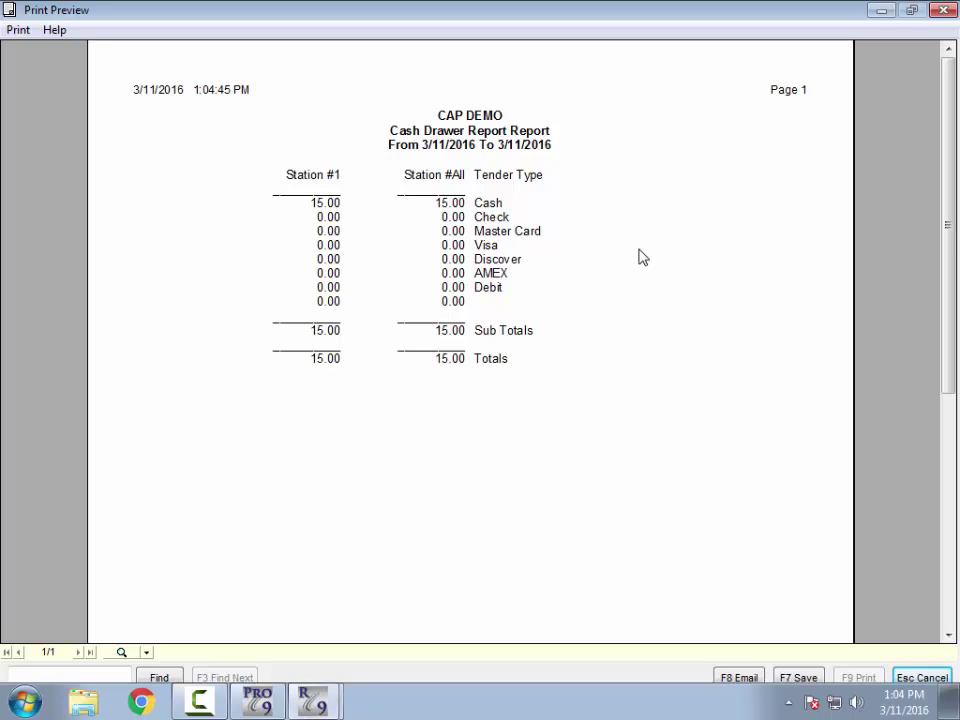
left_click(924, 678)
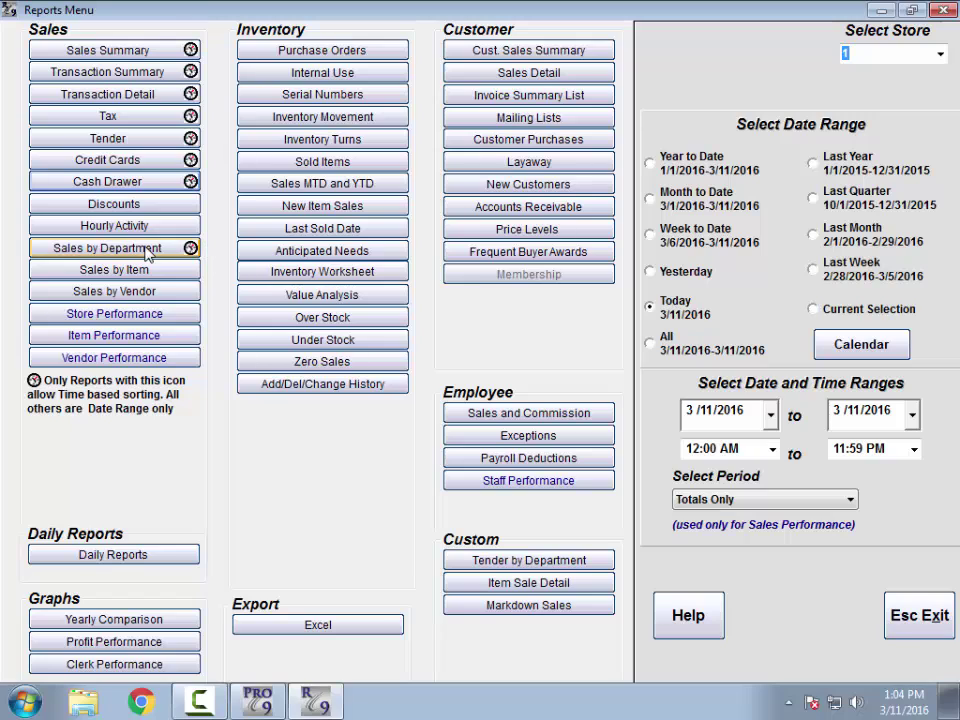
left_click(915, 616)
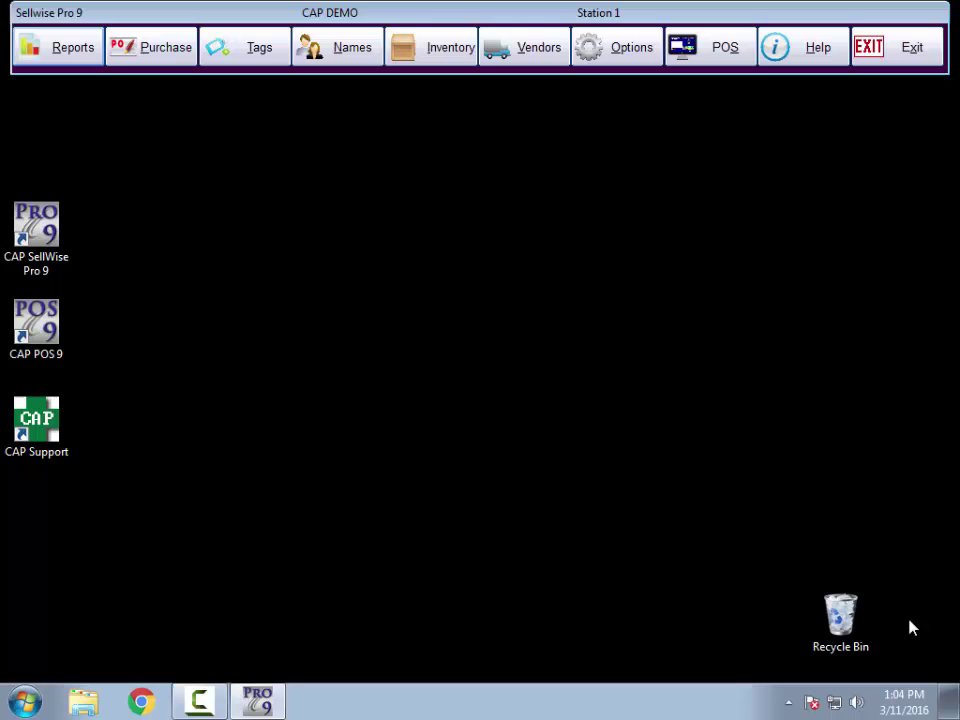
Close SellWise Pro 9 and run DBUtility from C:\Program Files\CAP.
left_click(897, 53)
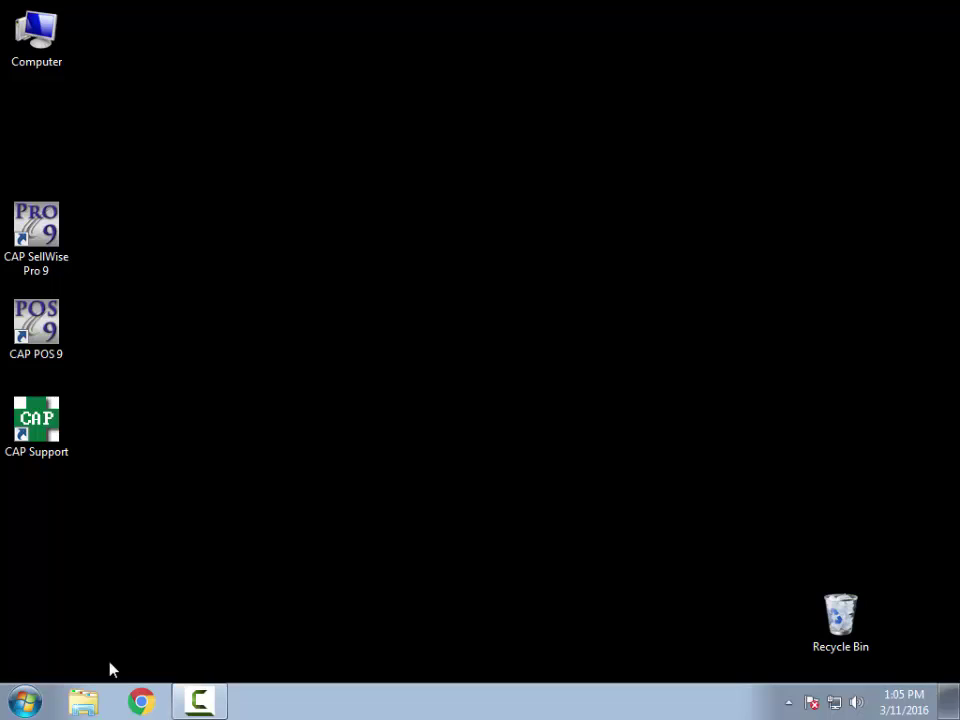
left_click(83, 702)
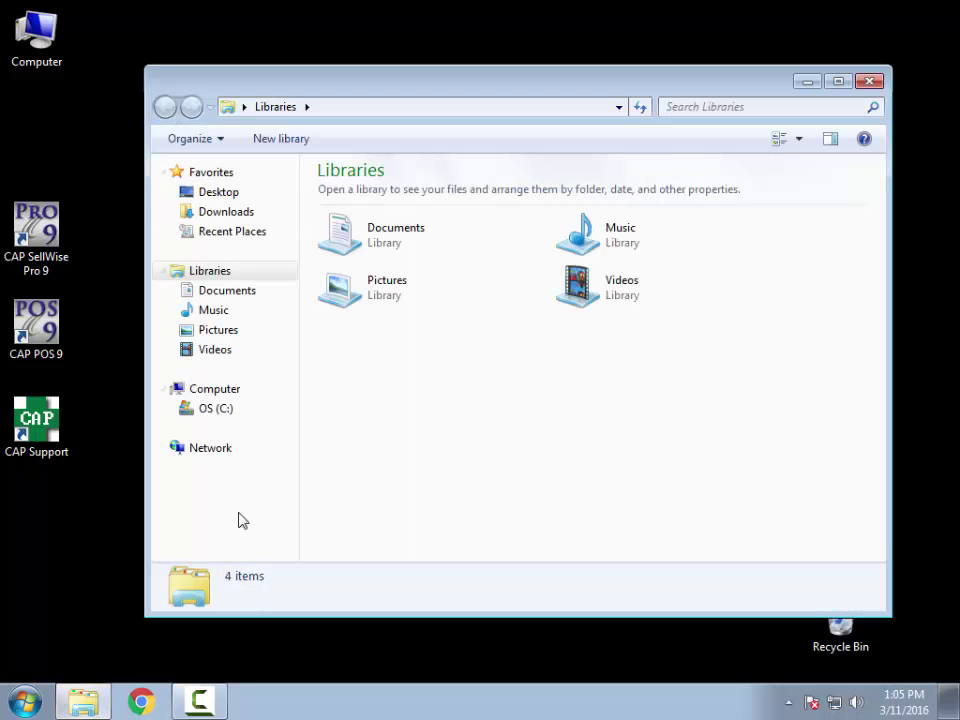
left_click(223, 417)
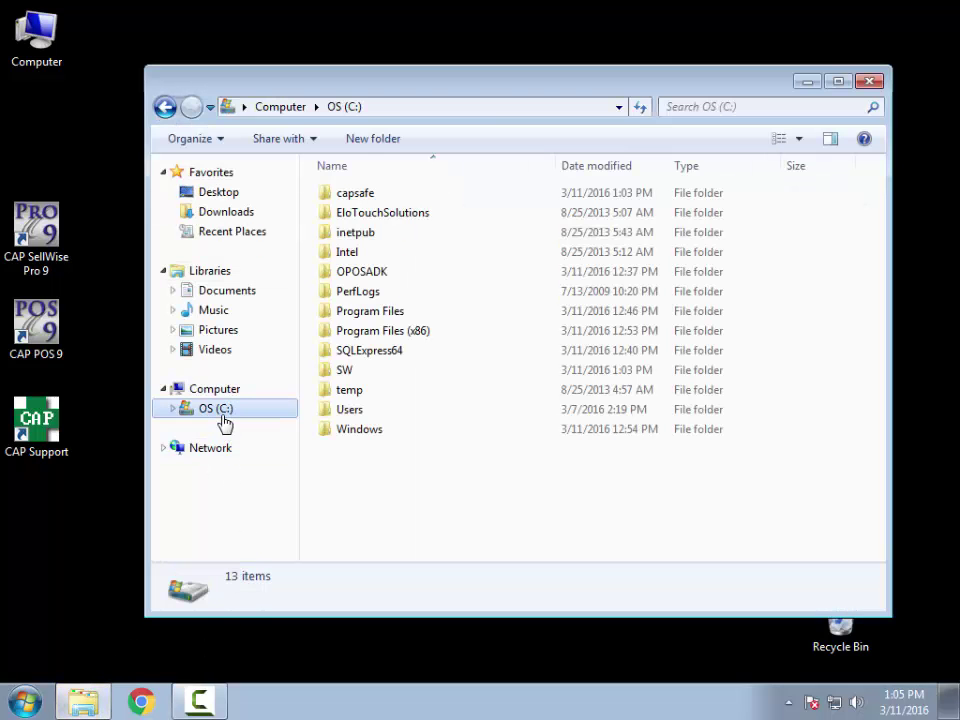
double_click(345, 372)
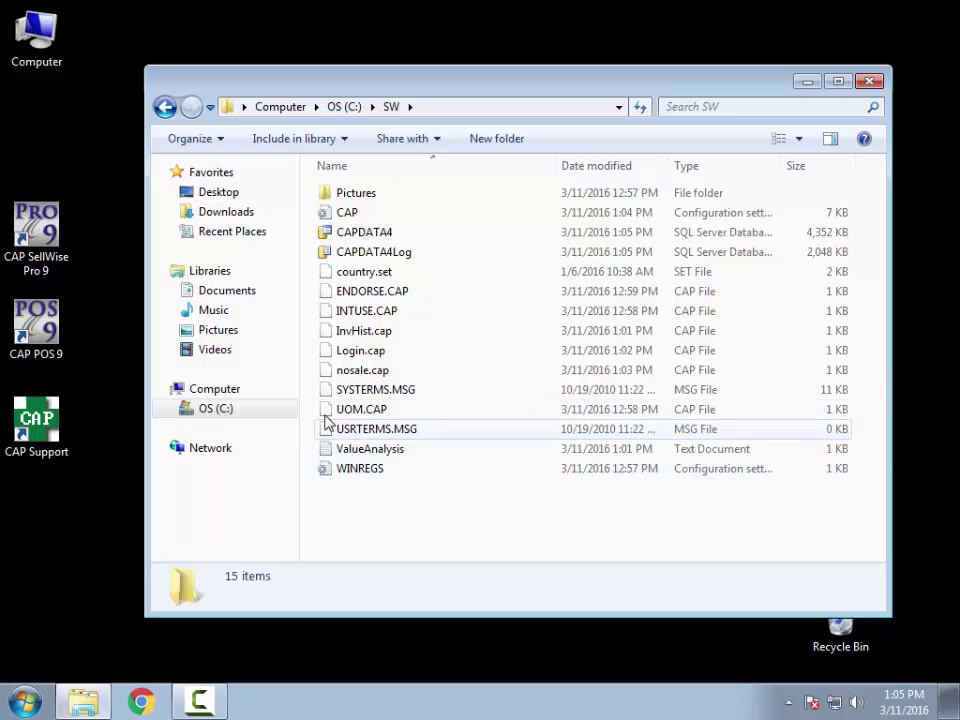
left_click(229, 410)
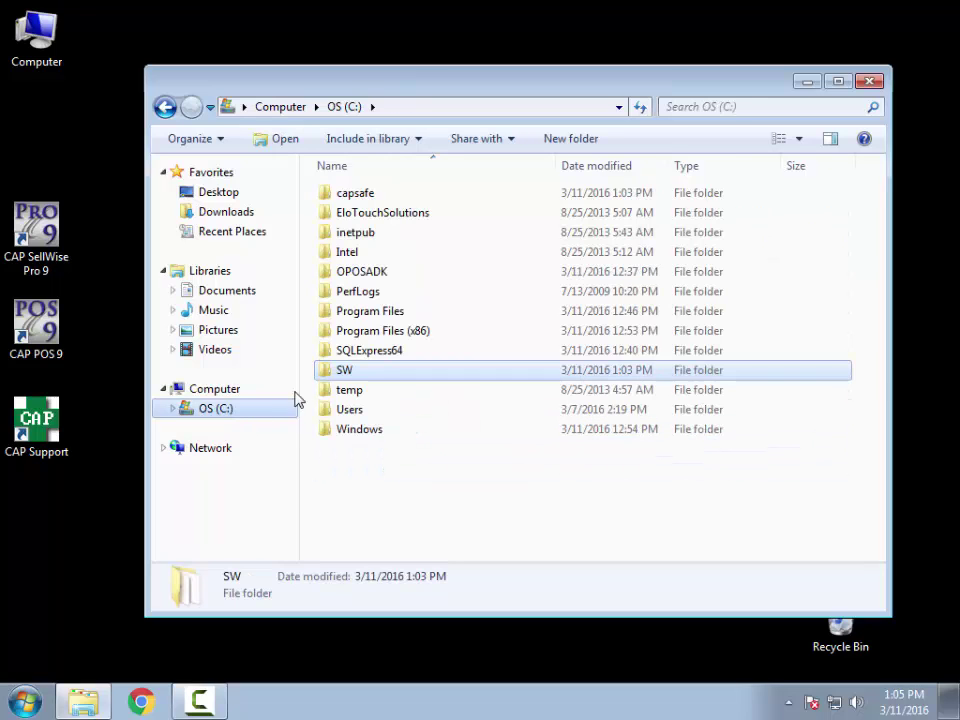
double_click(375, 313)
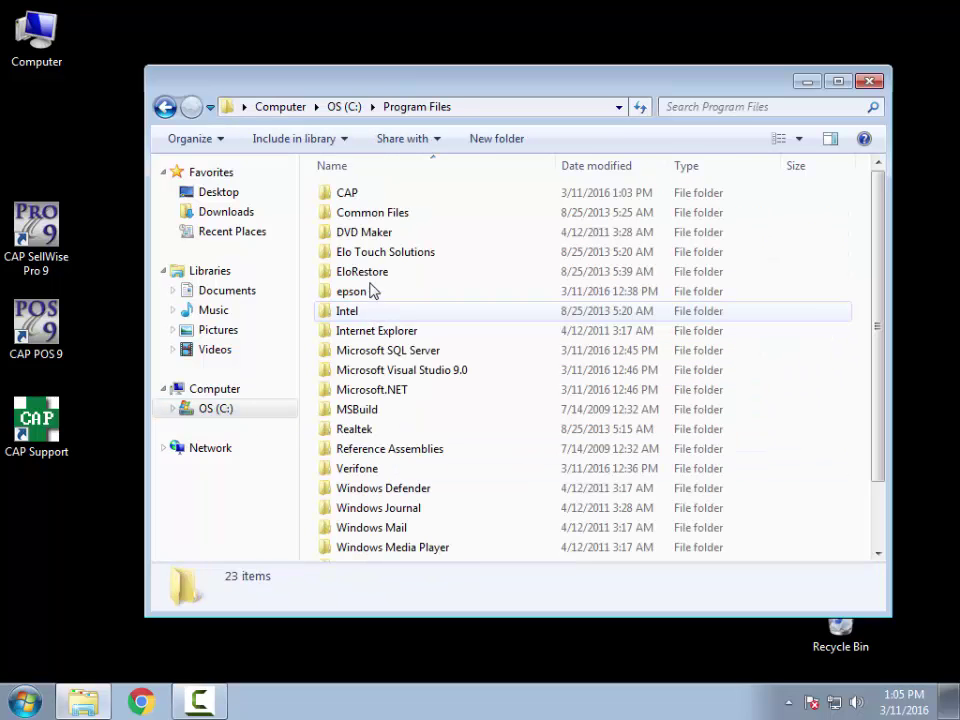
double_click(363, 195)
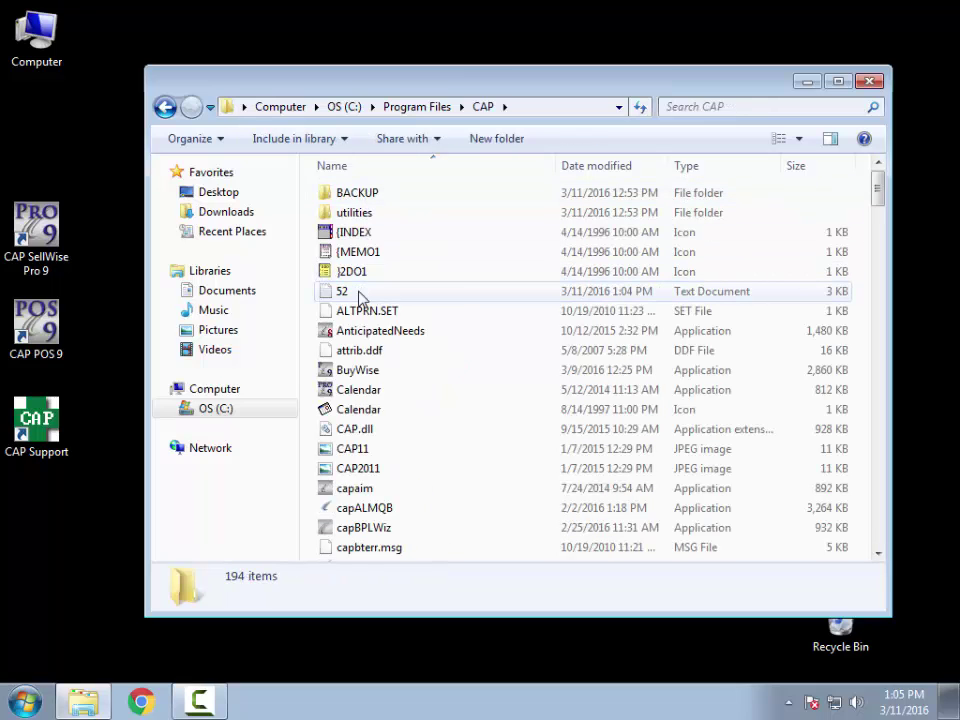
key("d")
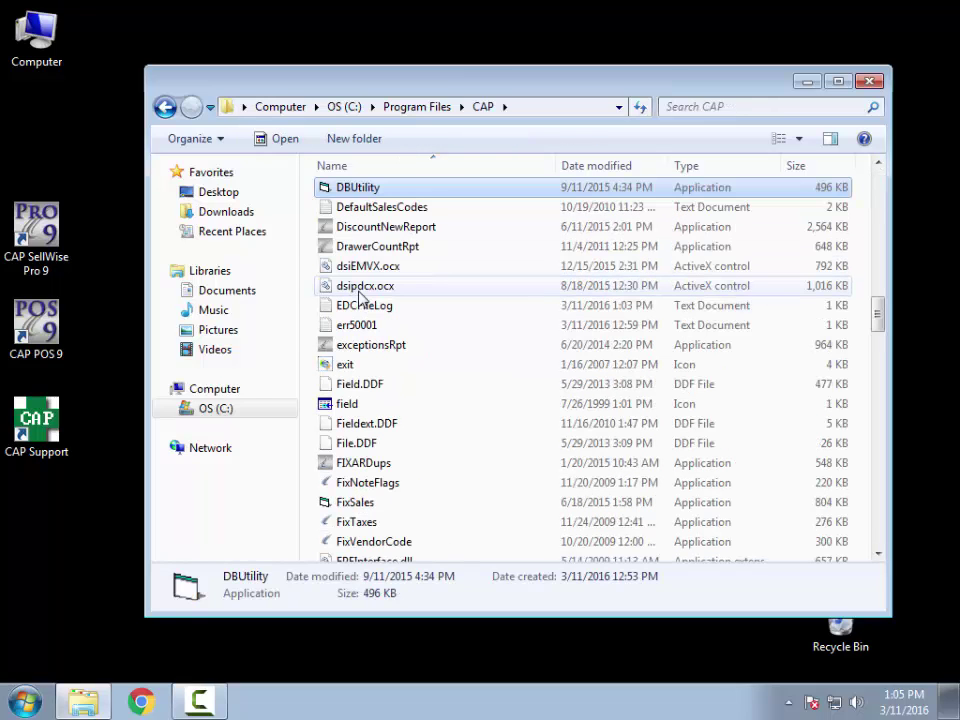
double_click(362, 193)
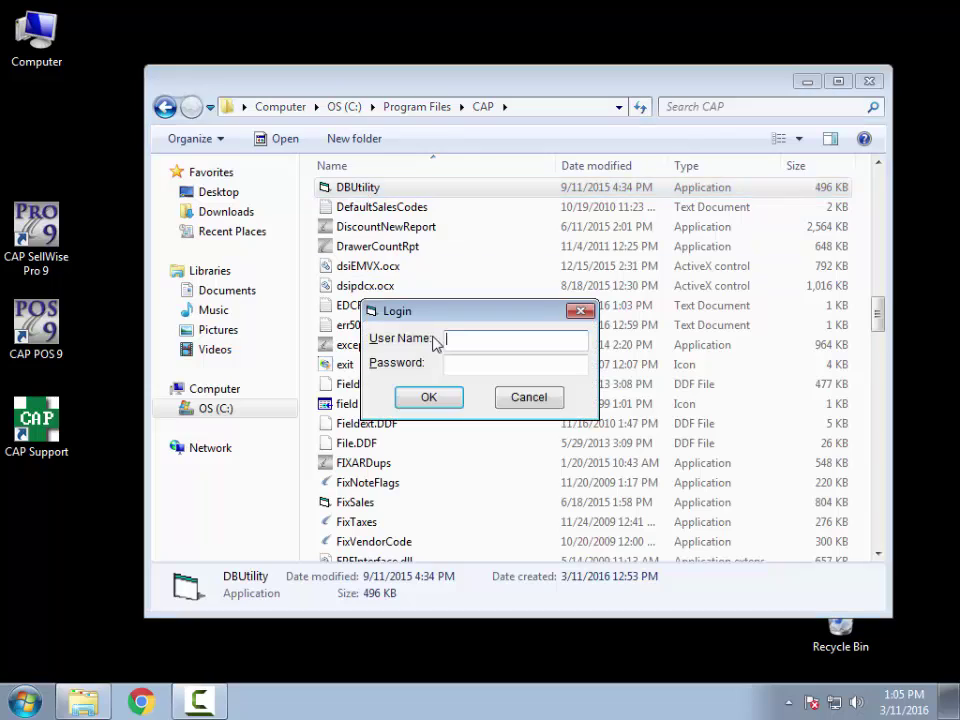
Log in, select CAPDATA4, run and confirm its backup, then exit DBUtility.
key("Tab")
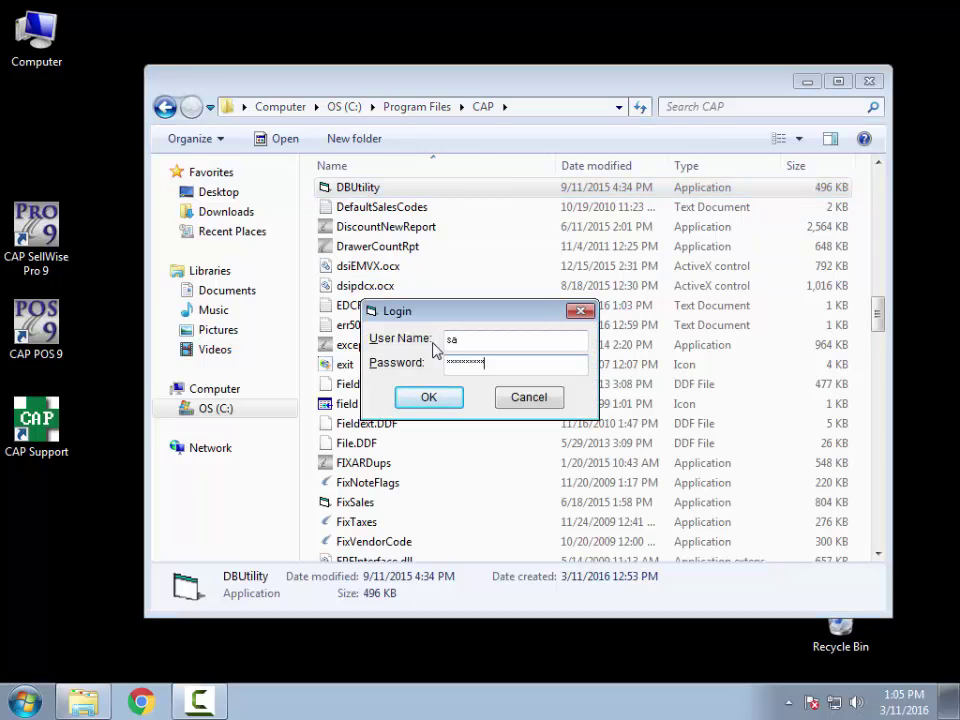
left_click(452, 396)
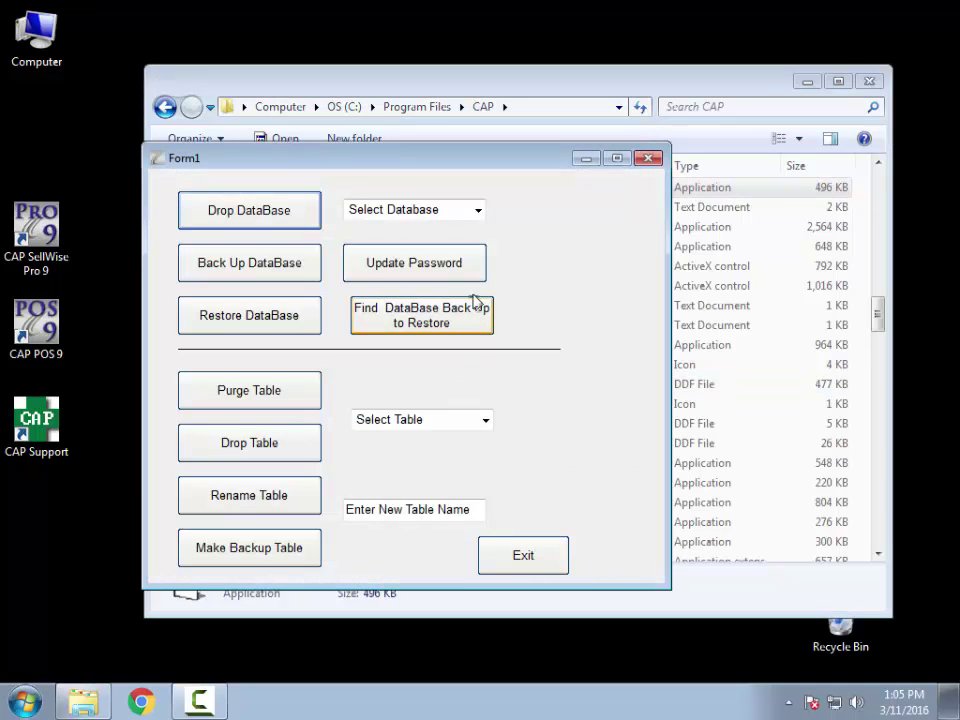
left_click(477, 212)
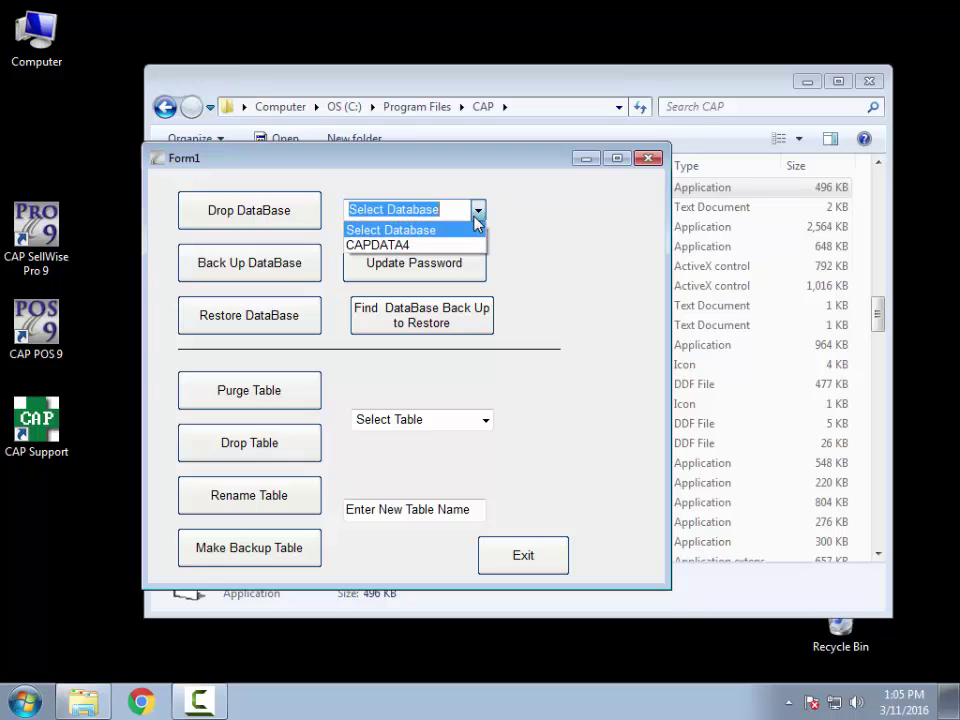
left_click(437, 246)
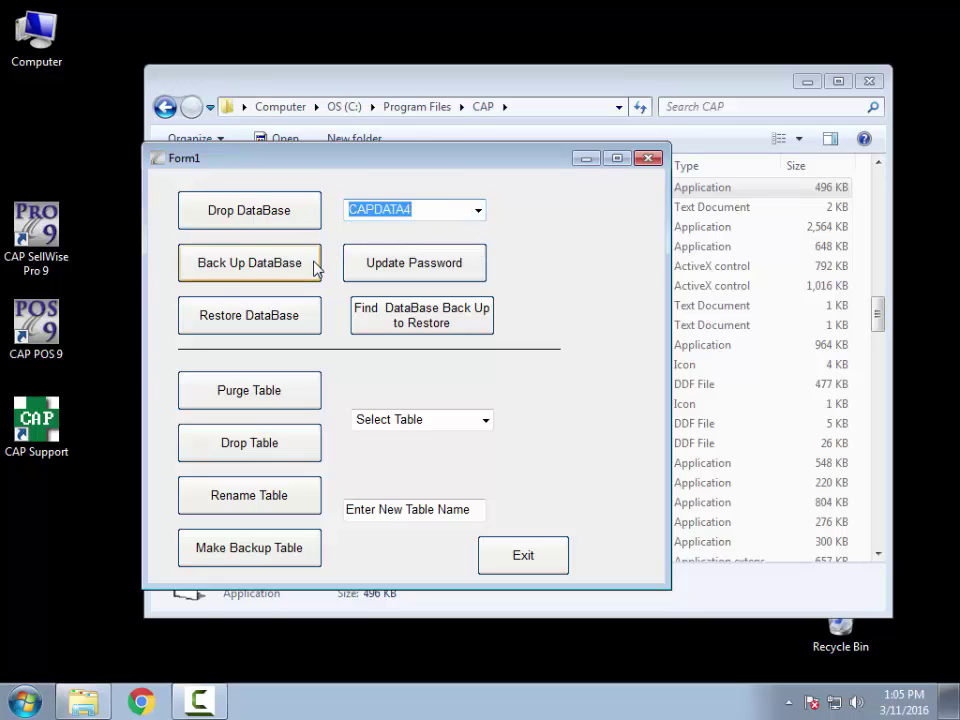
left_click(279, 268)
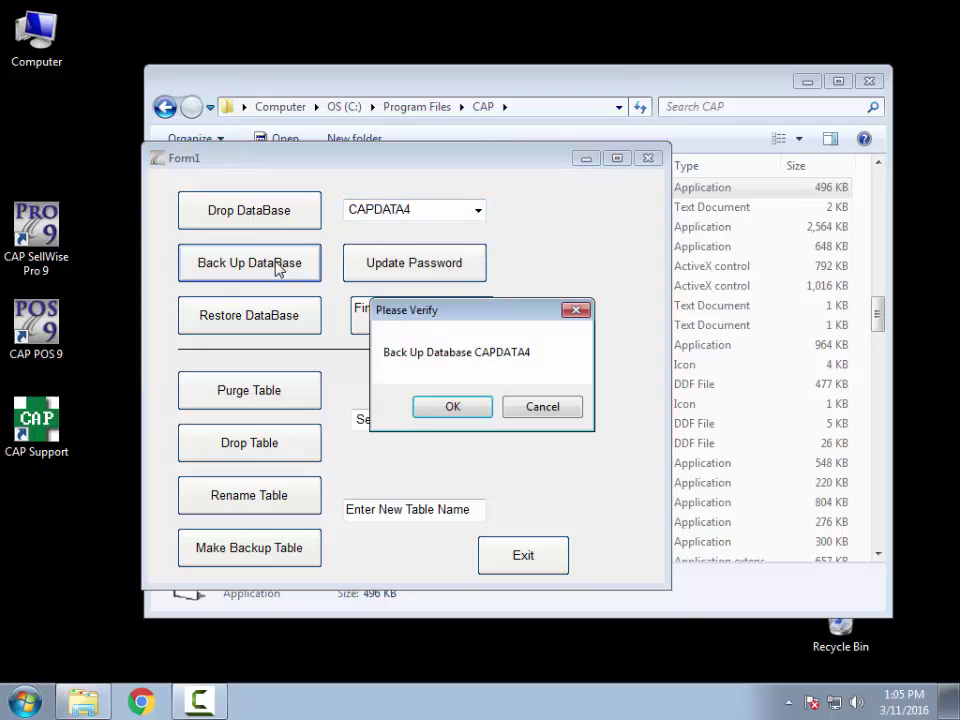
left_click(453, 407)
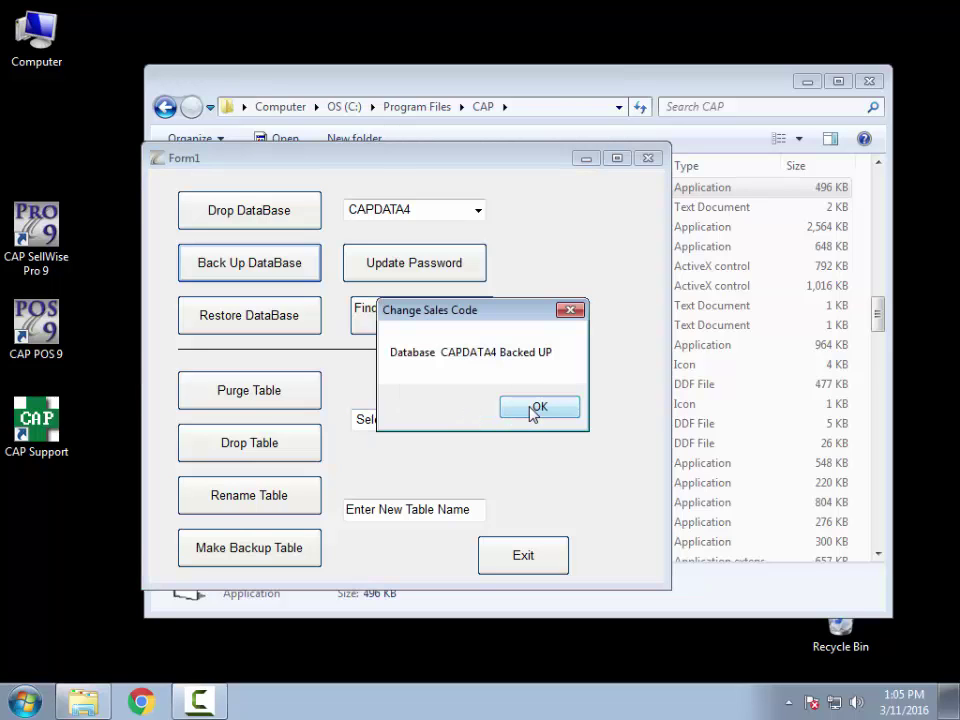
left_click(536, 408)
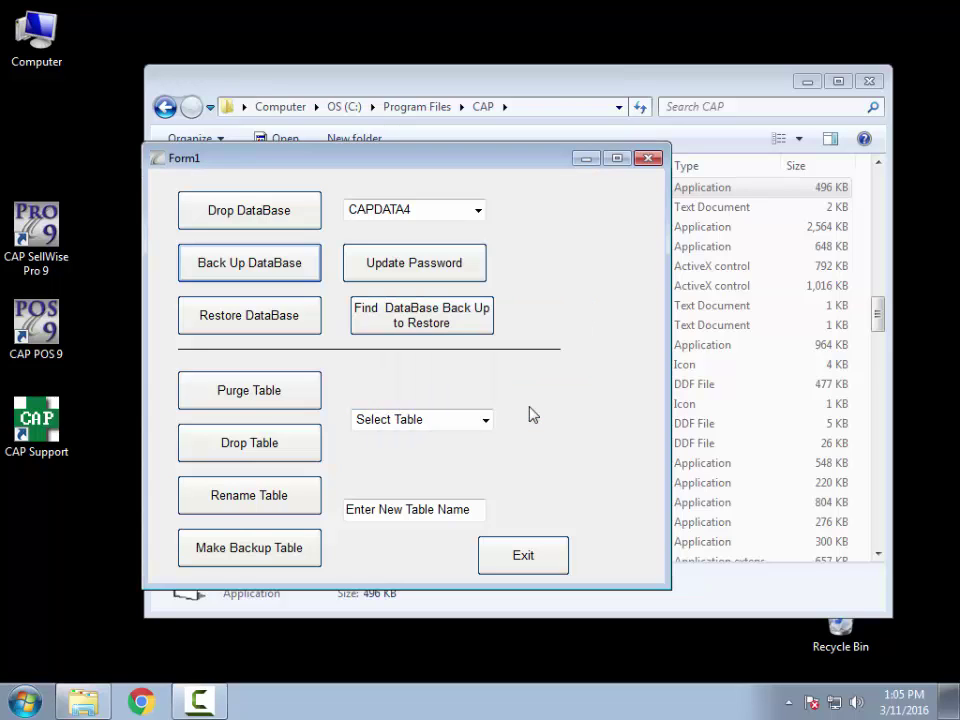
left_click(540, 563)
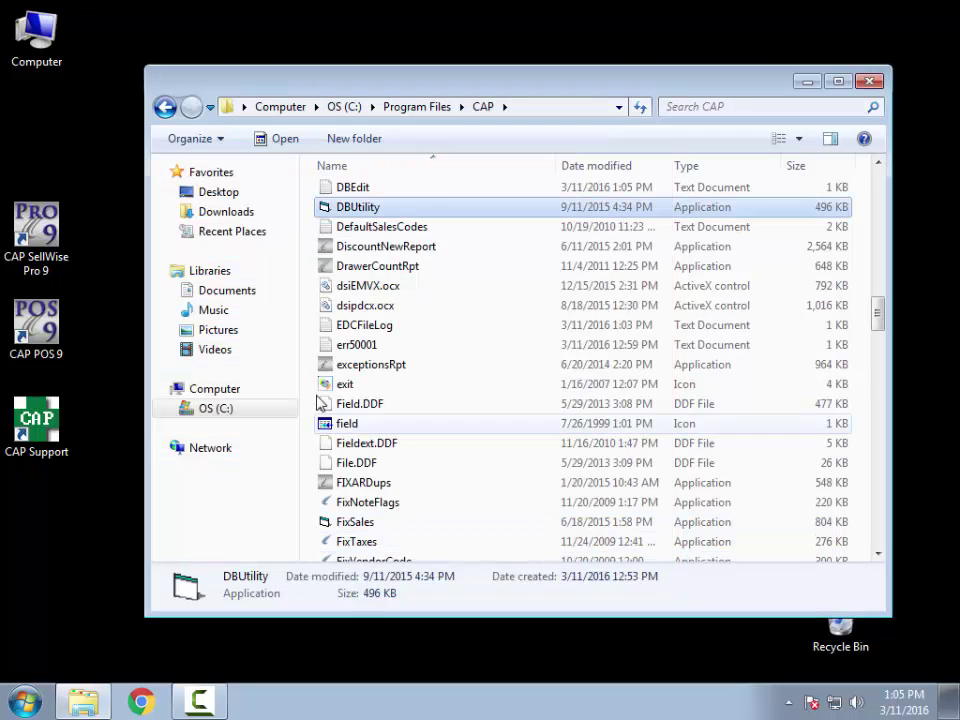
Compress CAPDATA40311.bak in C:\Backup into a zip, then open C:\SW.
left_click(222, 410)
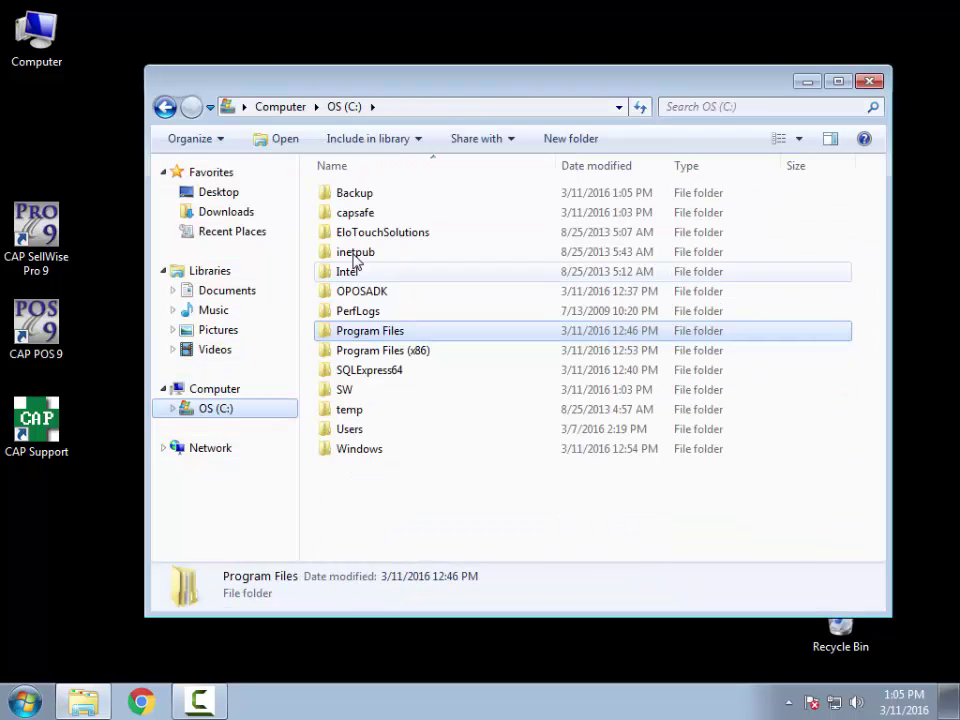
left_click(360, 199)
double_click(360, 199)
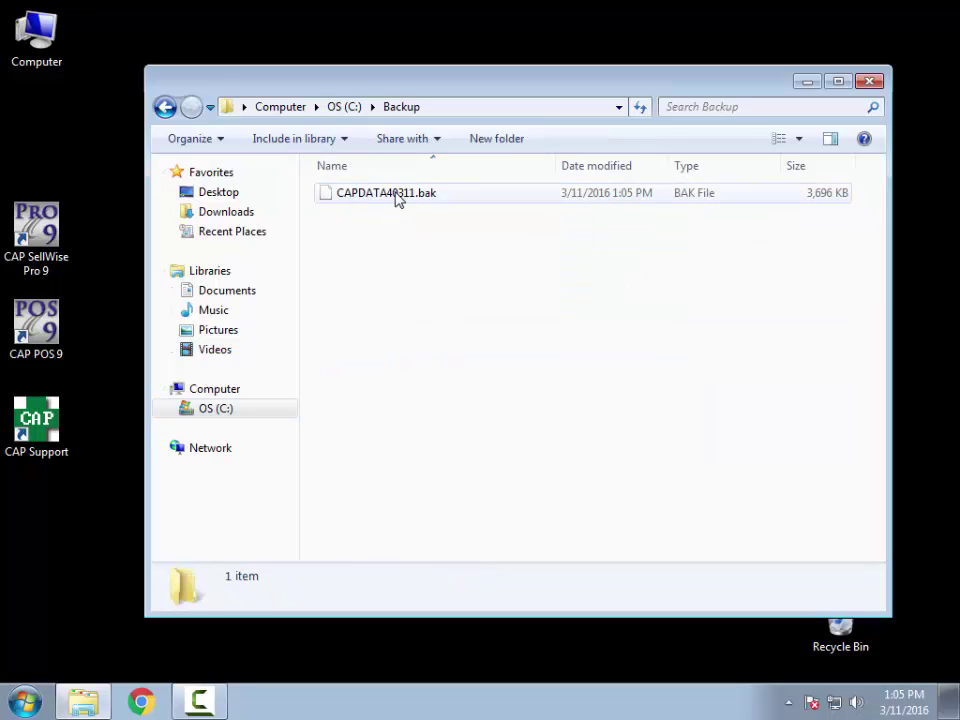
left_click(396, 199)
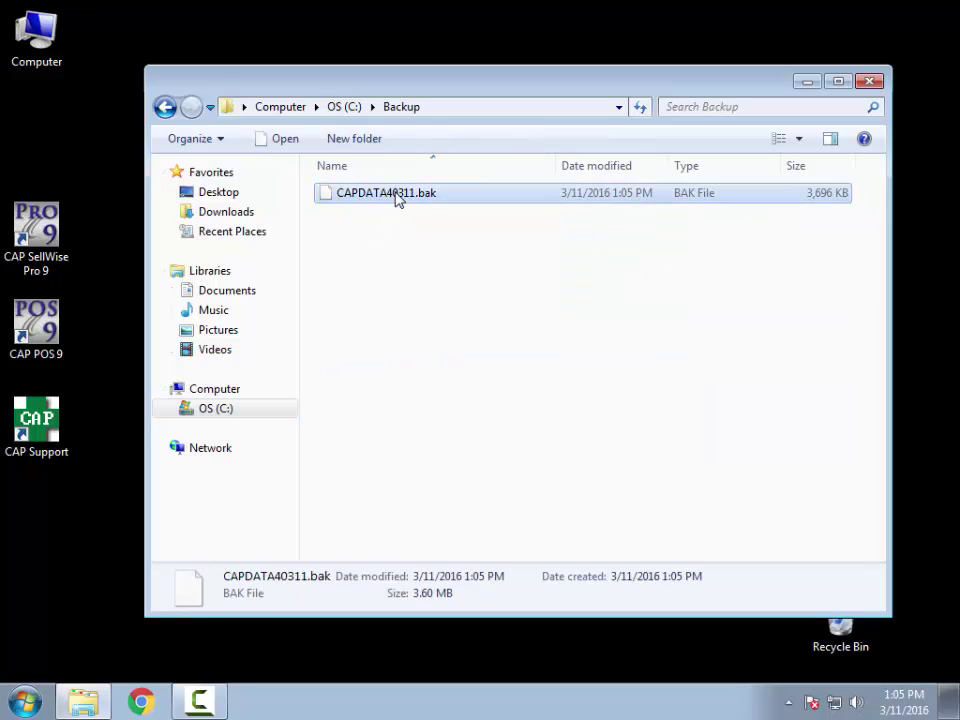
right_click(396, 199)
mouse_move(306, 292)
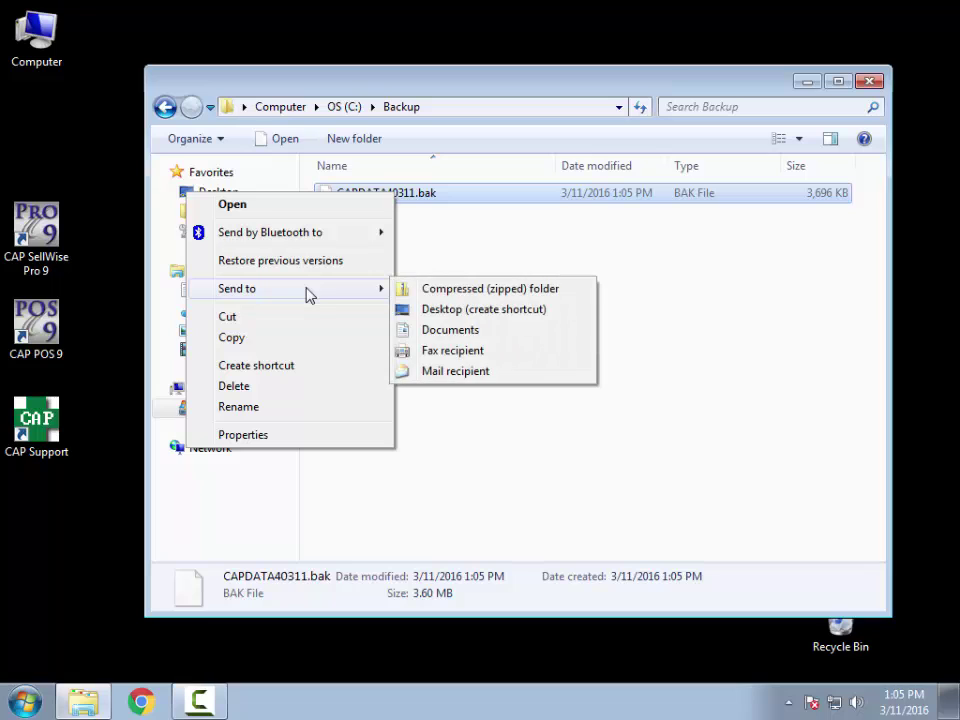
left_click(452, 289)
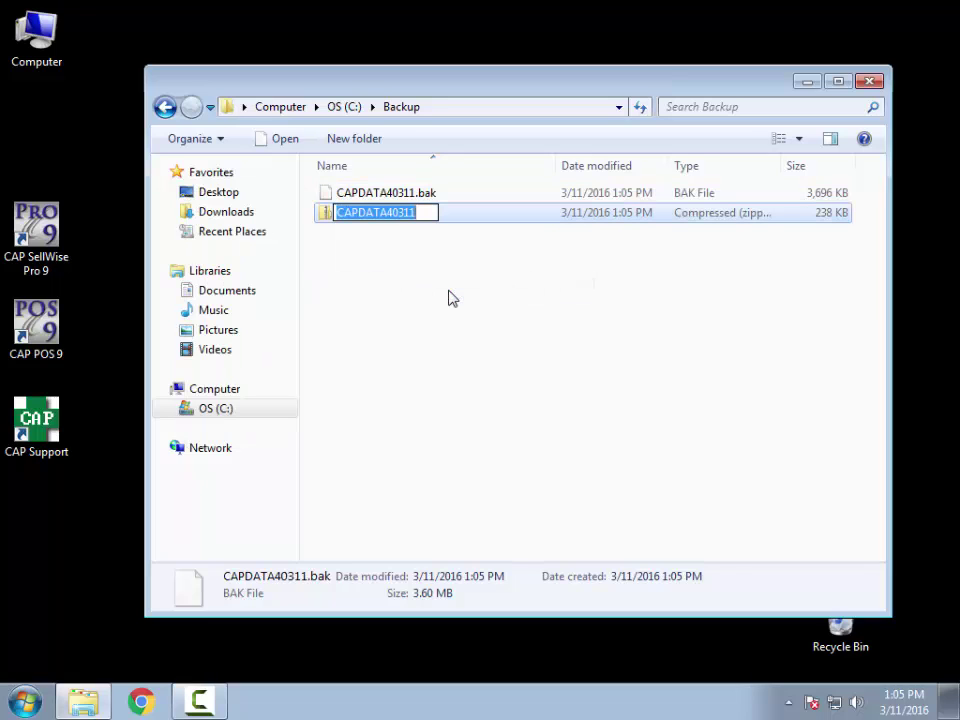
left_click(445, 299)
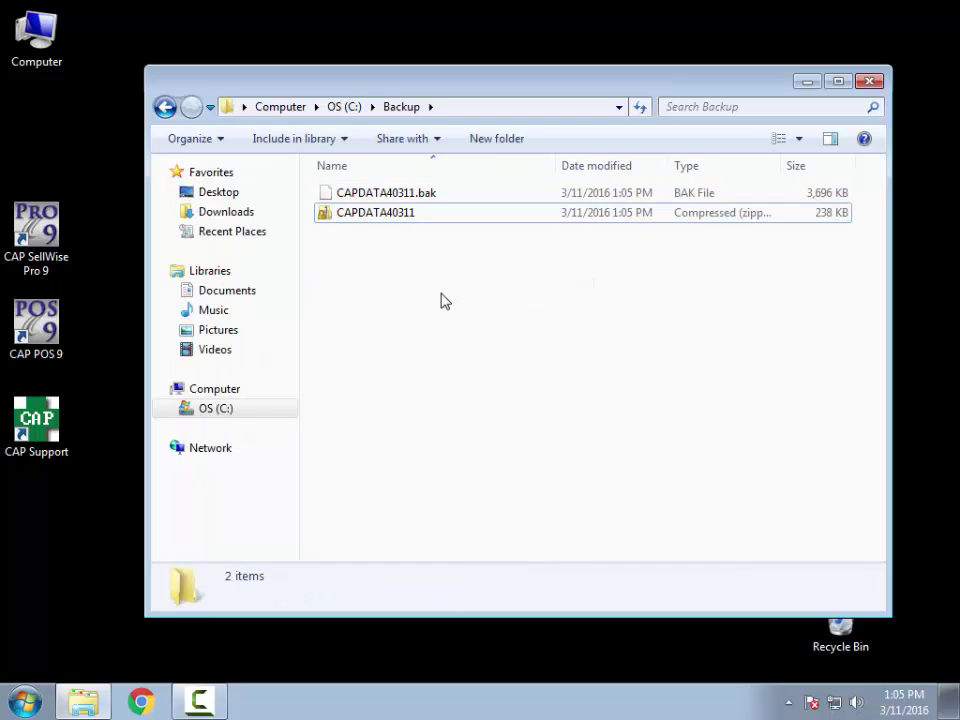
left_click(220, 412)
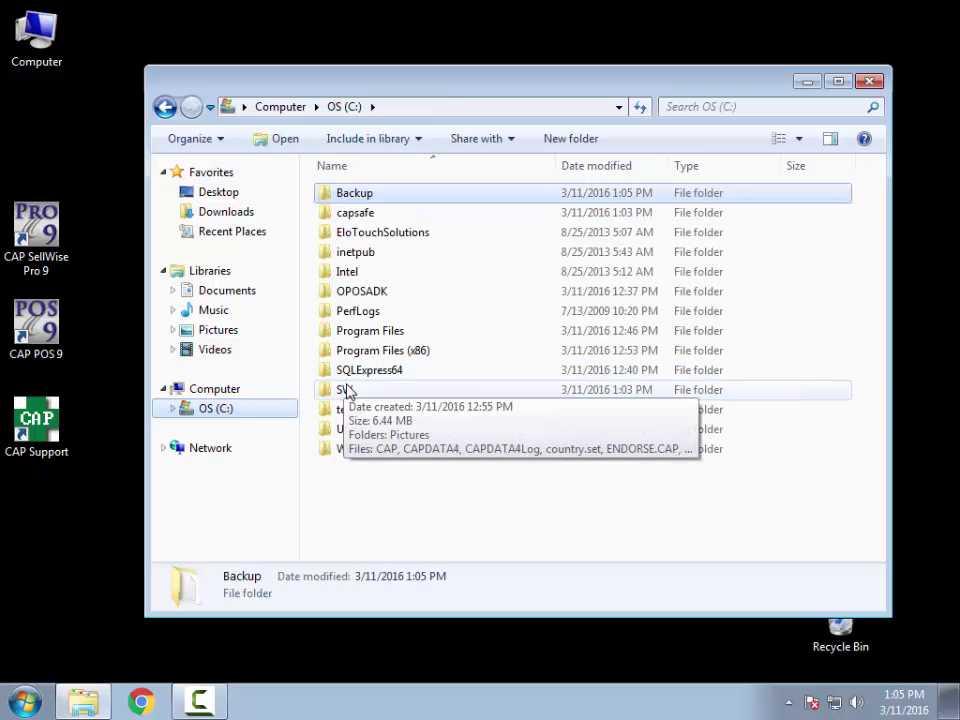
double_click(345, 390)
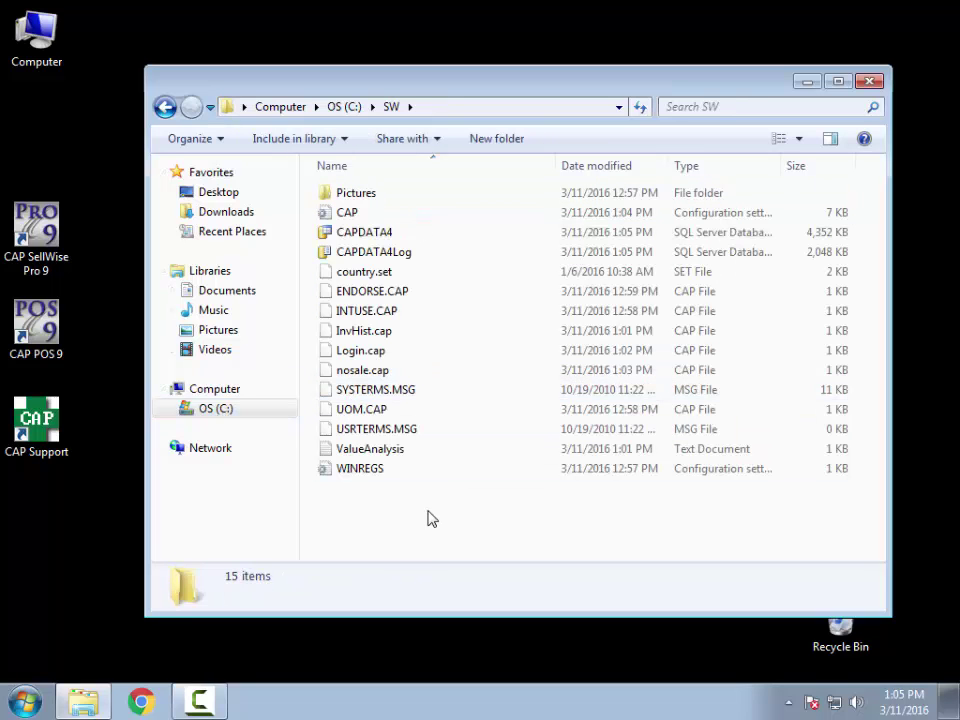
Copy all files in C:\SW except CAPDATA4 and CAPDATA4Log.
key("ctrl+a")
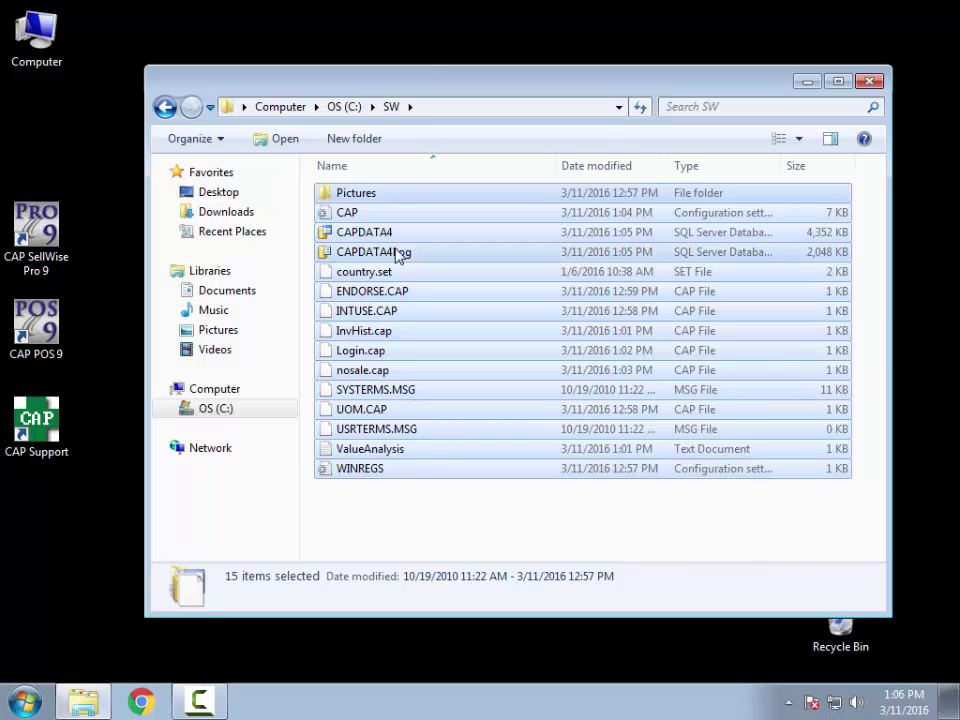
left_click(398, 236, "ctrl")
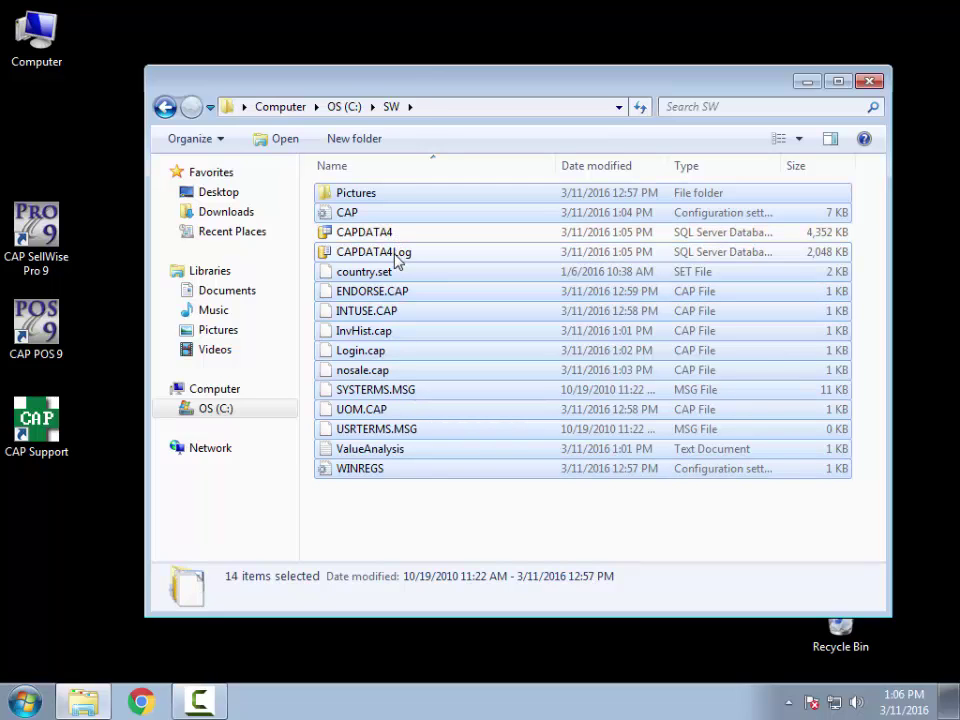
left_click(398, 252, "ctrl")
right_click(398, 313)
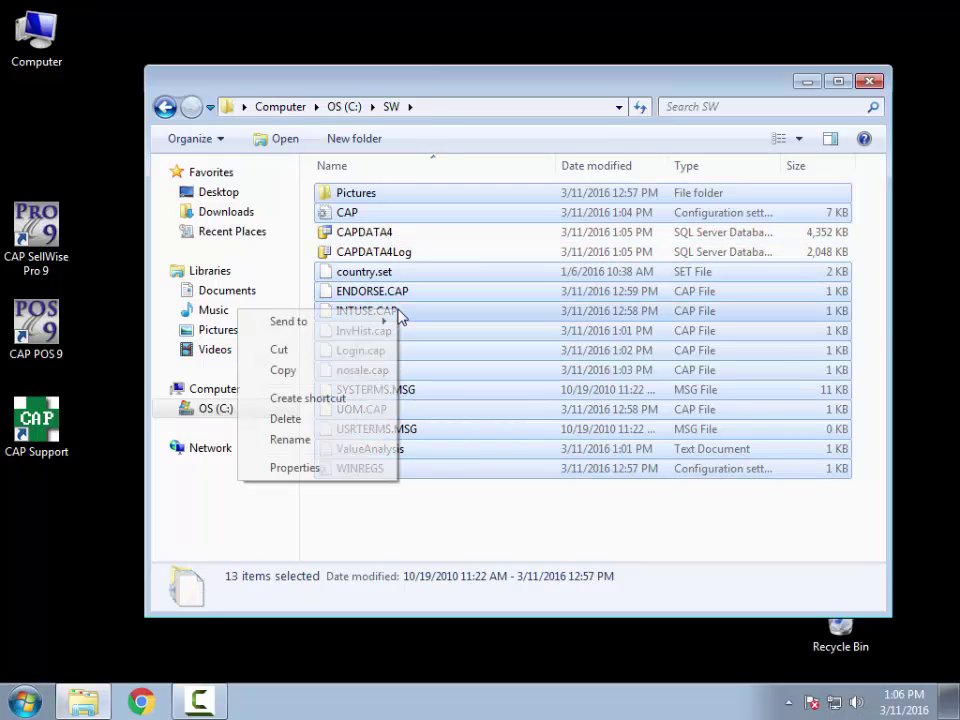
left_click(319, 373)
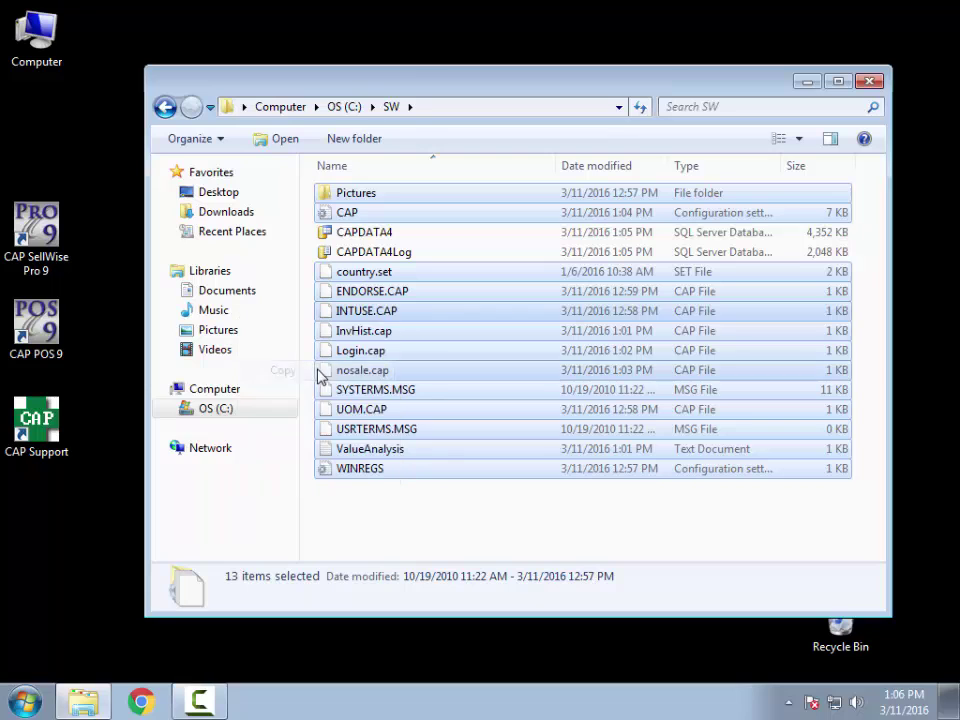
Paste the copied files into the CAPDATA40311 zip in C:\Backup.
left_click(224, 409)
double_click(363, 194)
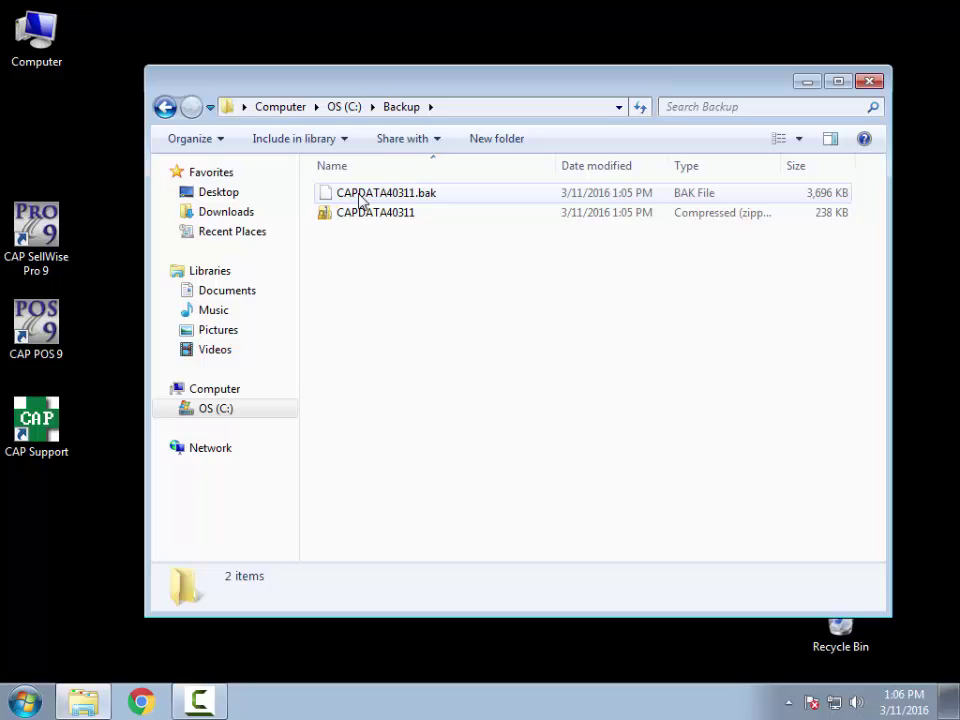
double_click(376, 216)
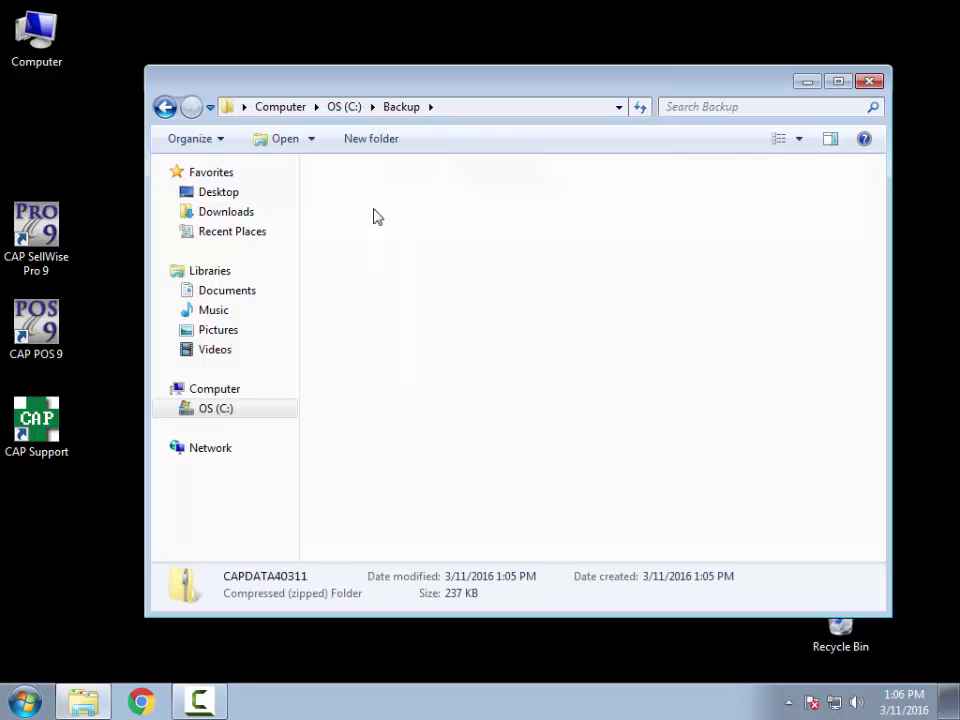
right_click(381, 284)
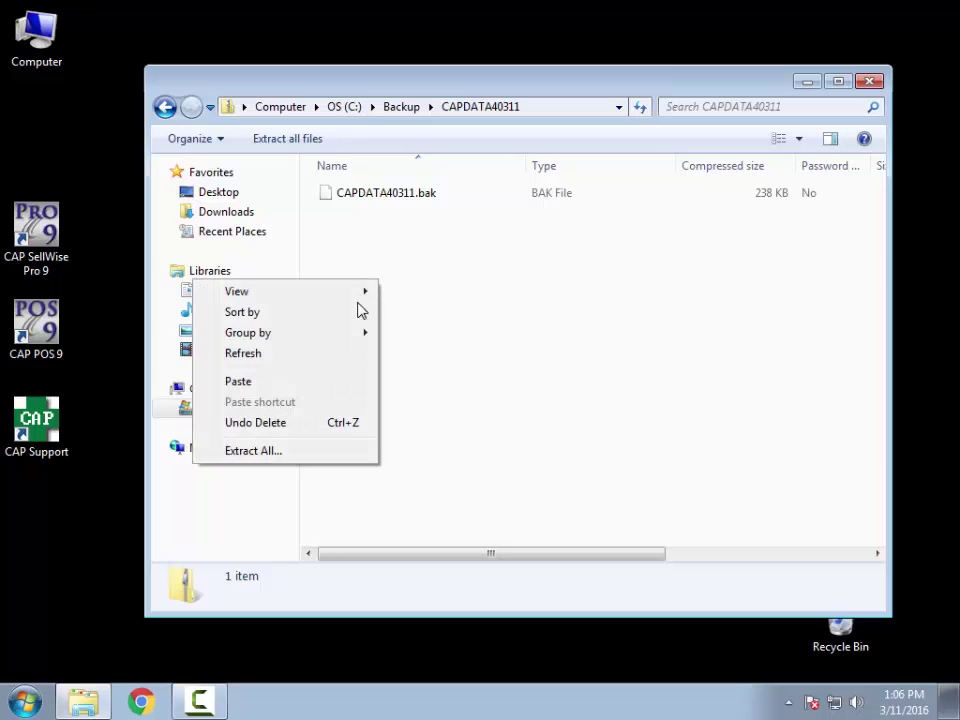
left_click(275, 389)
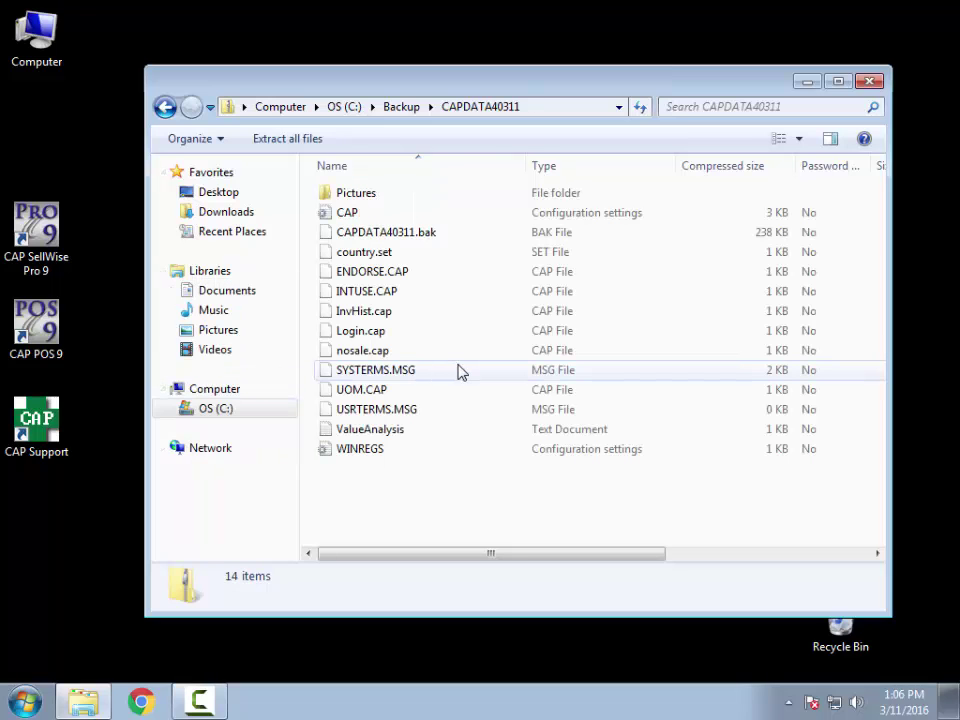
left_click(169, 117)
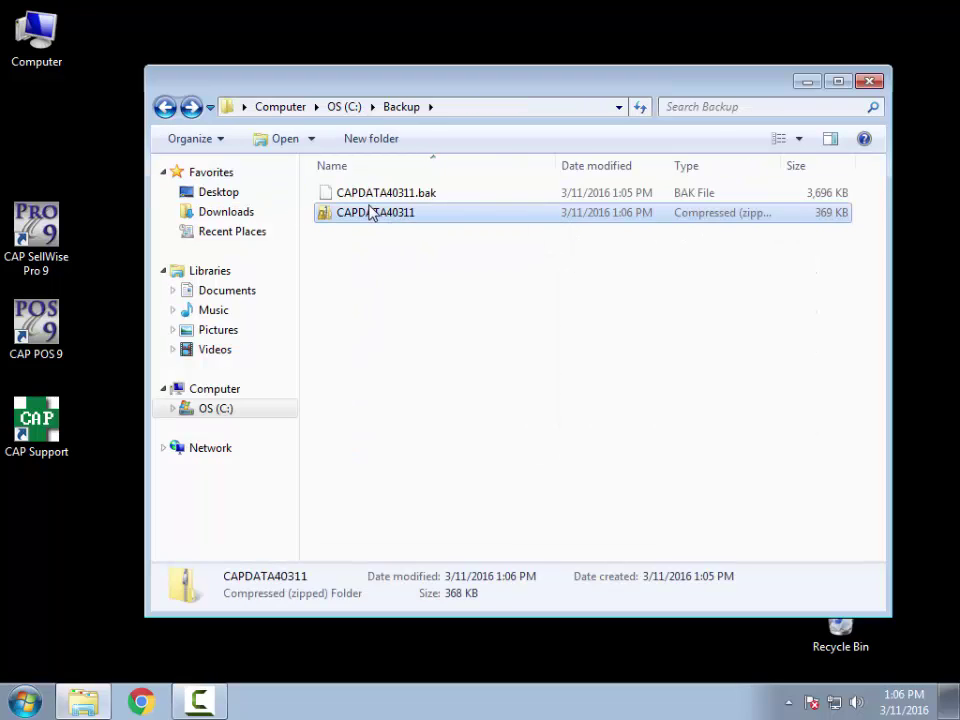
left_click(443, 296)
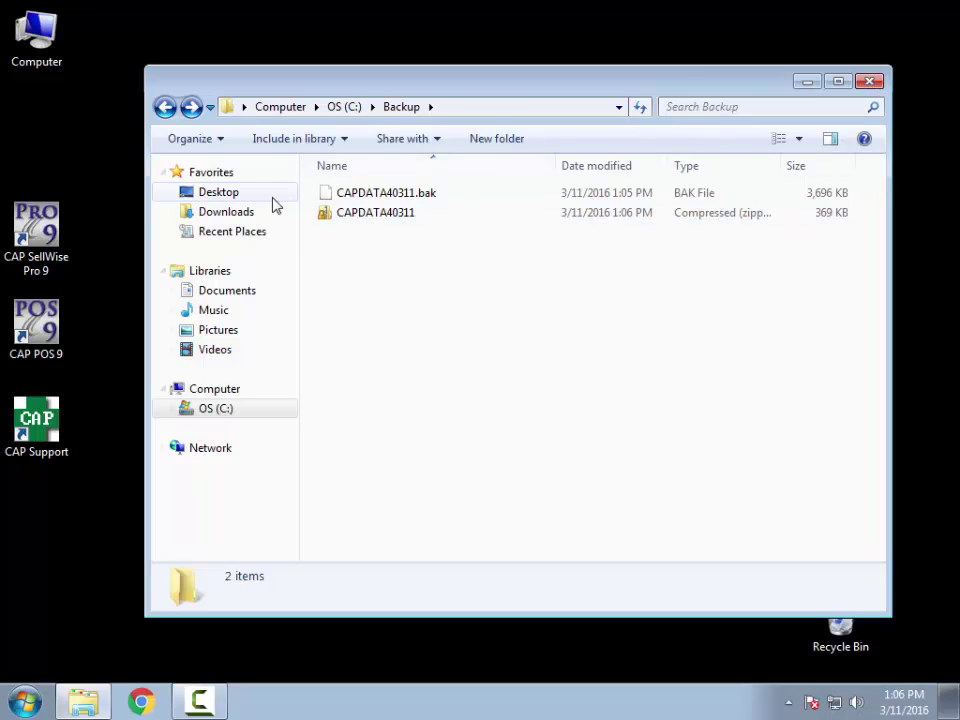
Run the SQLManagementStudio64 installer from Downloads past the security warning and close Explorer.
left_click(243, 216)
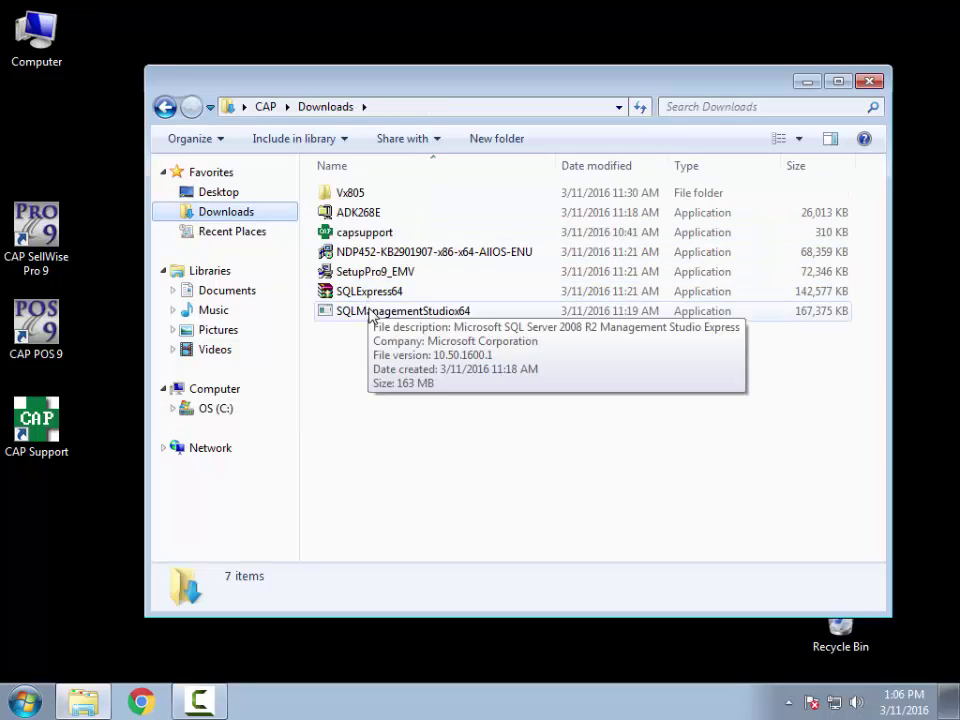
left_click(373, 314)
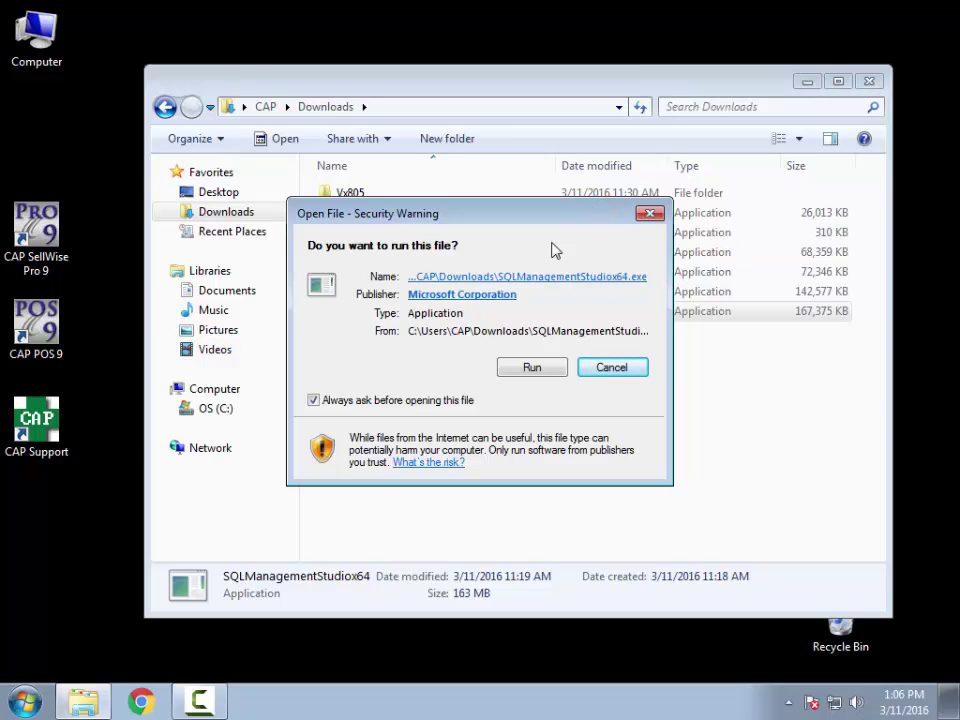
left_click(532, 368)
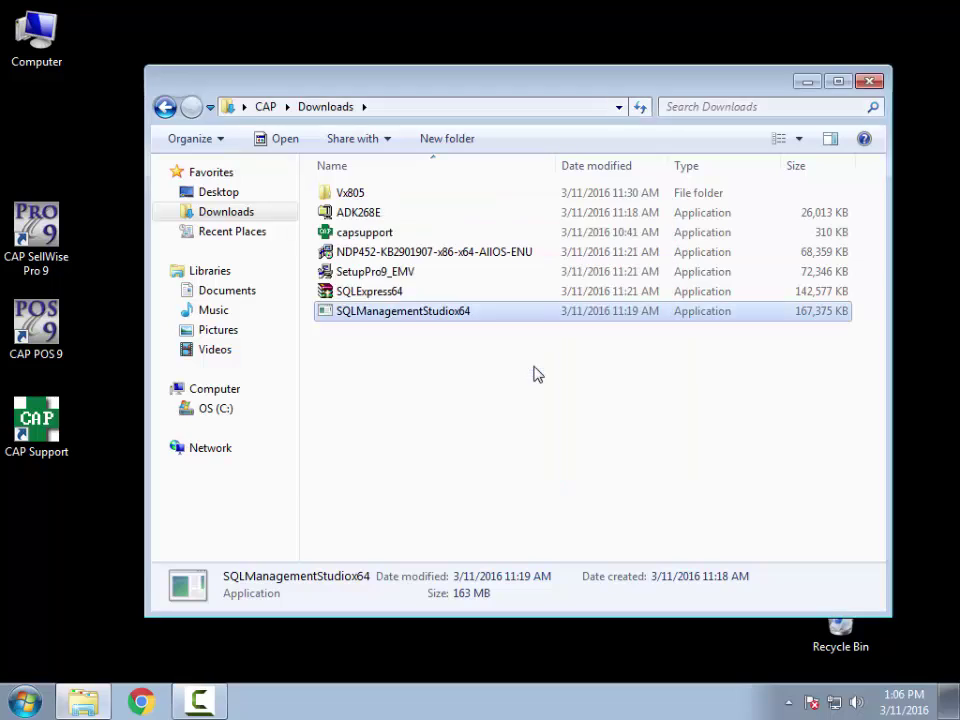
left_click(866, 83)
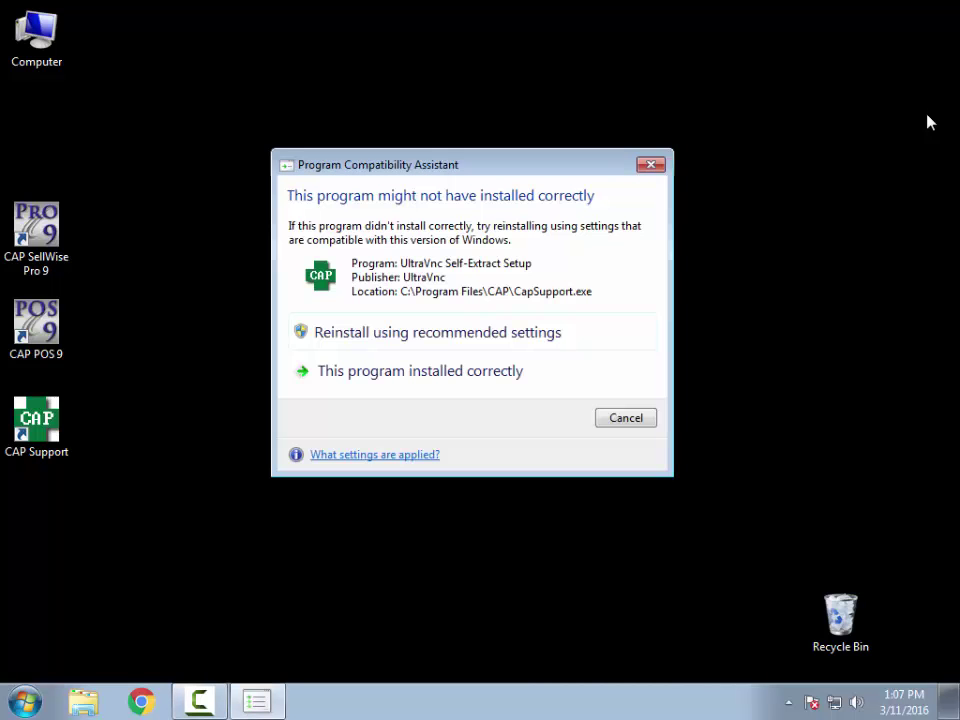
Mark the UltraVnc compatibility warning as installed correctly and check the hidden tray icons.
left_click(416, 370)
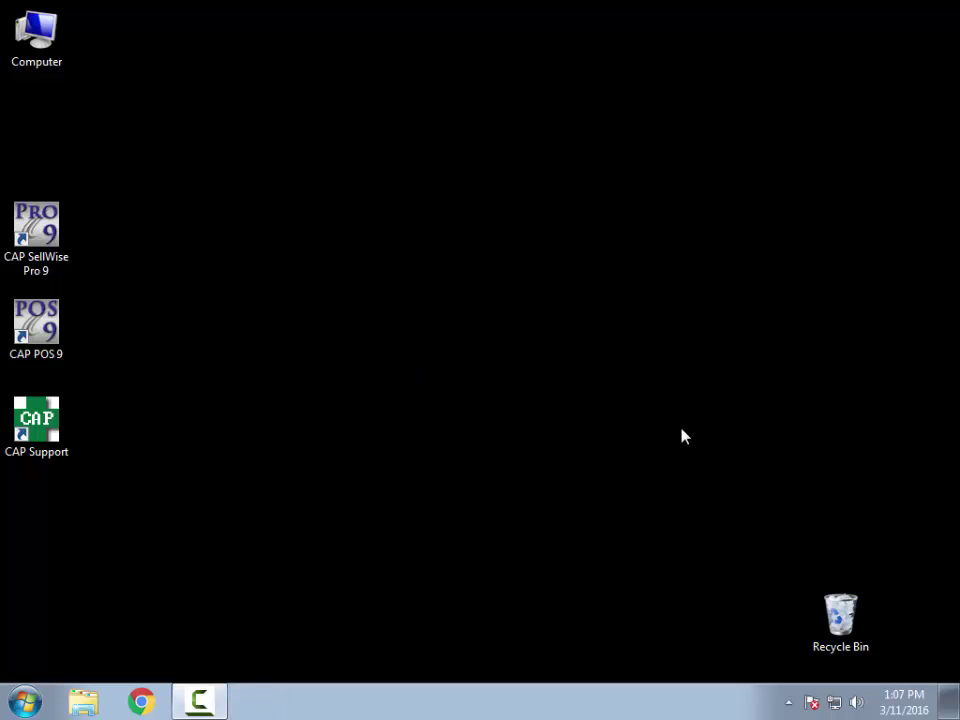
left_click(788, 702)
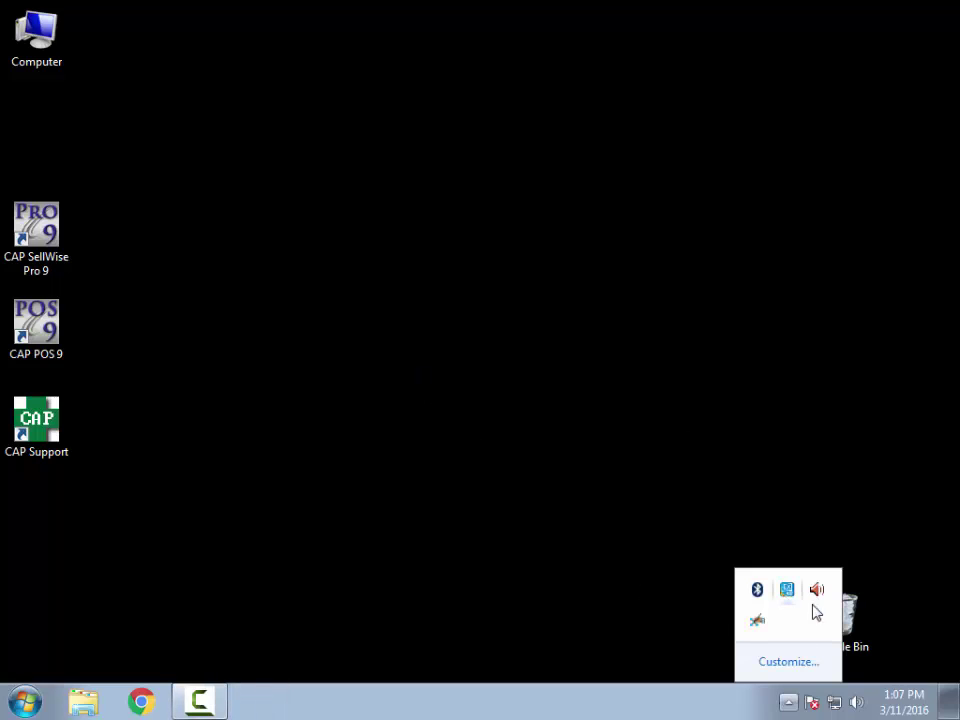
left_click(538, 581)
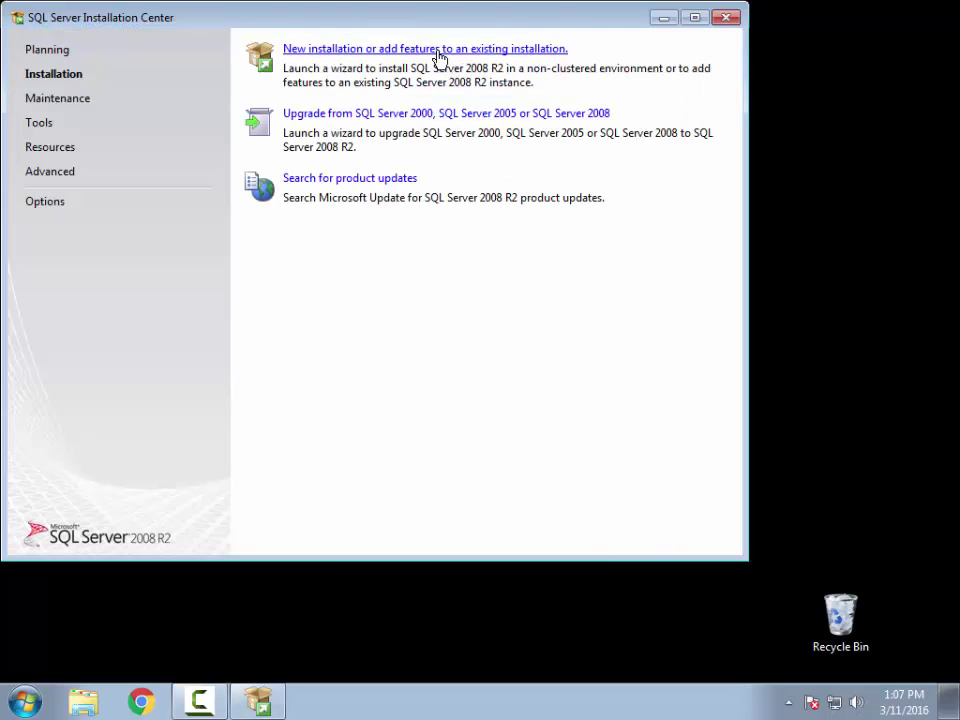
Choose 'New installation or add features to an existing installation' in the Installation Center.
left_click(437, 52)
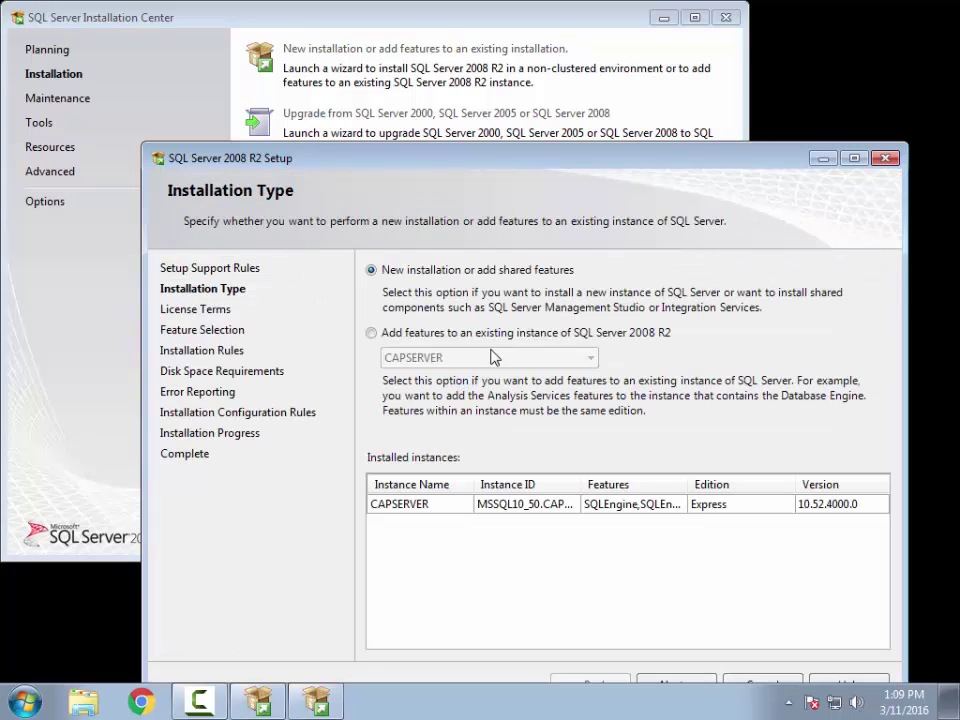
Continue as a new installation and accept the SQL Server 2008 R2 license terms.
left_click_drag(603, 163, 591, 82)
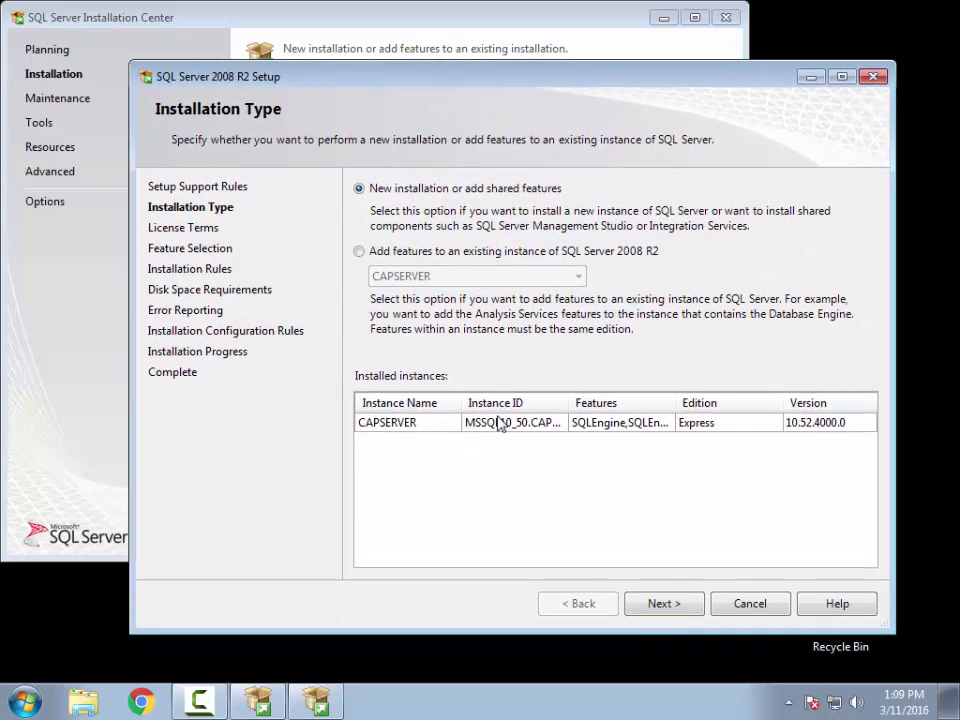
left_click(662, 606)
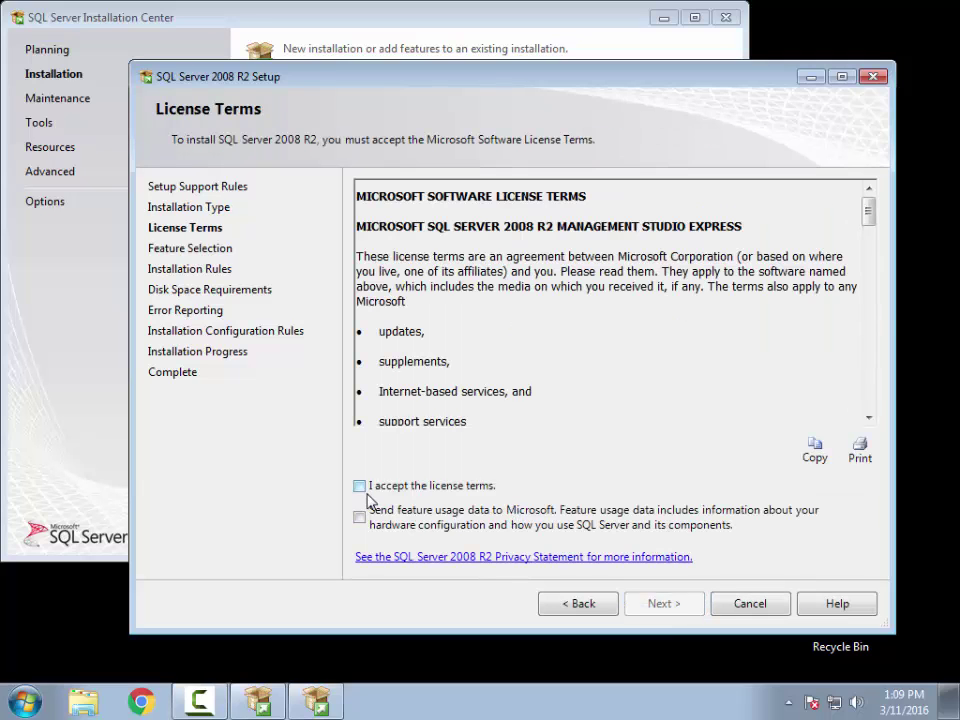
left_click(361, 487)
left_click(660, 604)
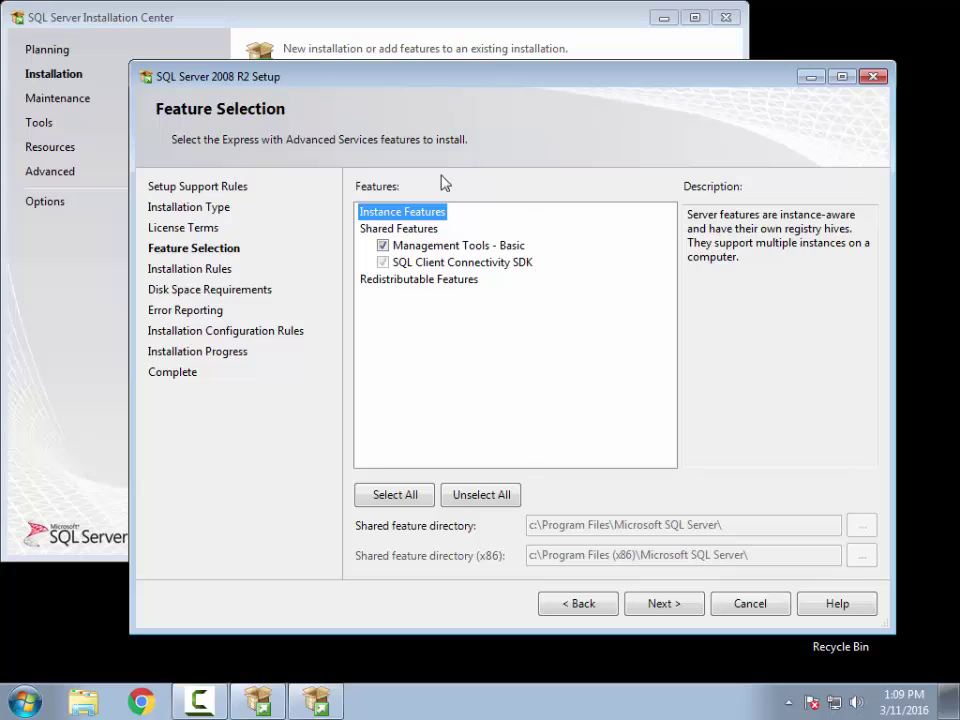
Keep Management Tools - Basic selected and advance to the Error Reporting page.
left_click(680, 603)
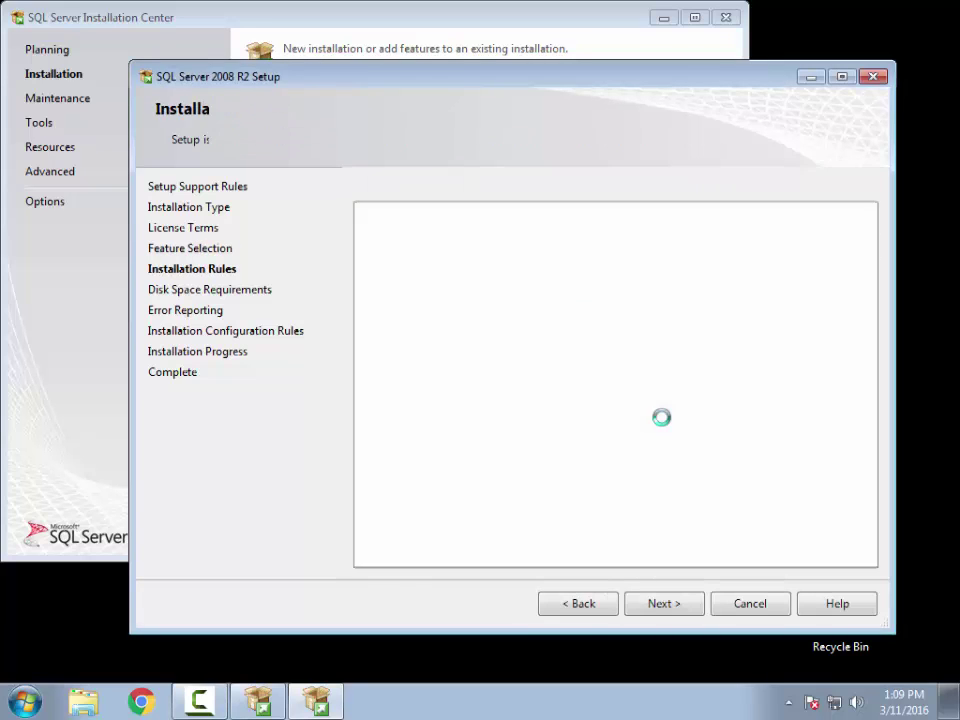
Leave error reporting off and let setup finish installing Management Tools - Basic.
left_click(672, 604)
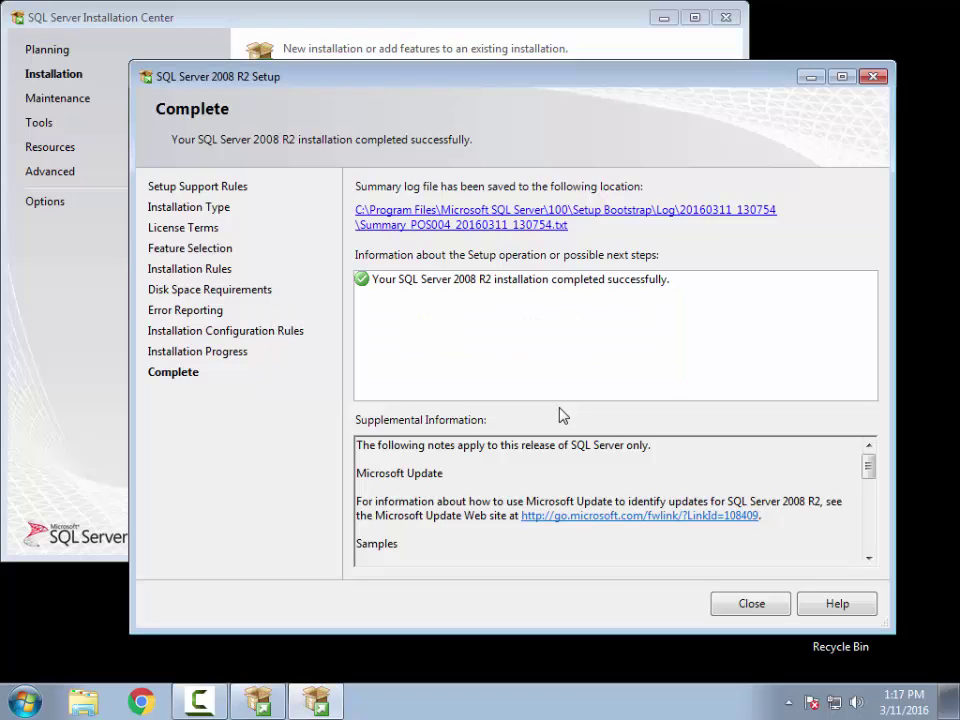
Close the finished setup and launch Management Studio from Microsoft SQL Server 2008 R2 programs.
left_click(754, 604)
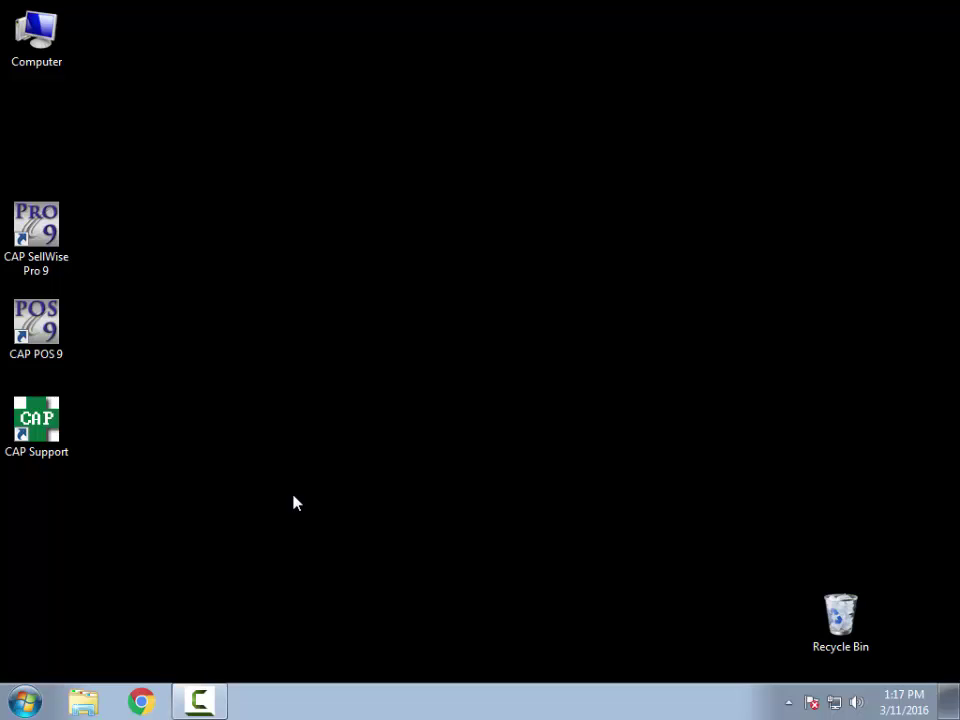
left_click(25, 702)
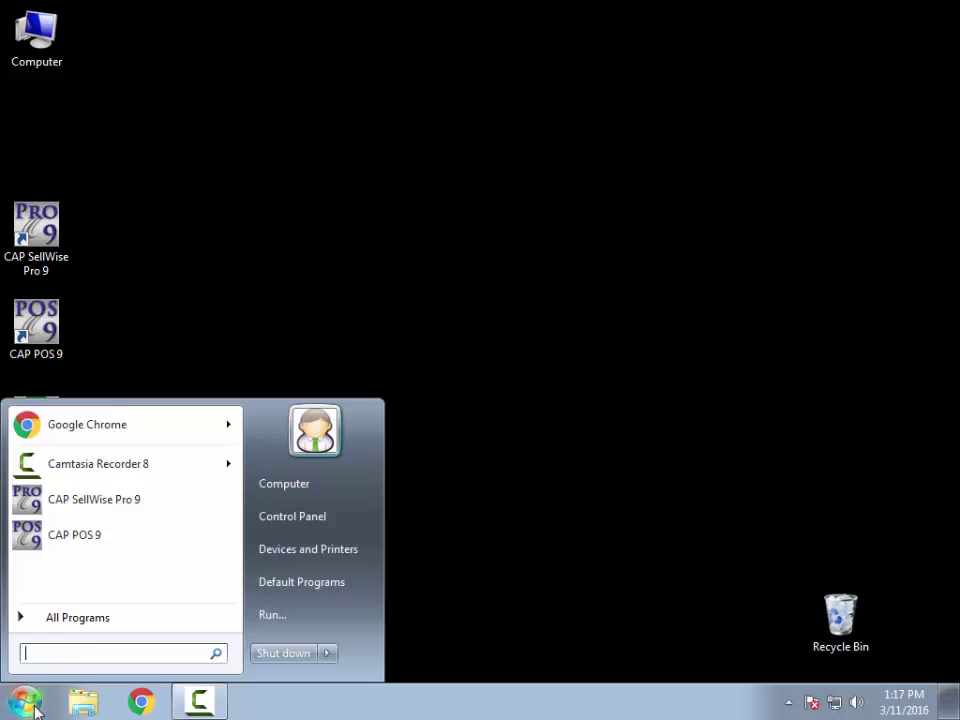
left_click(79, 618)
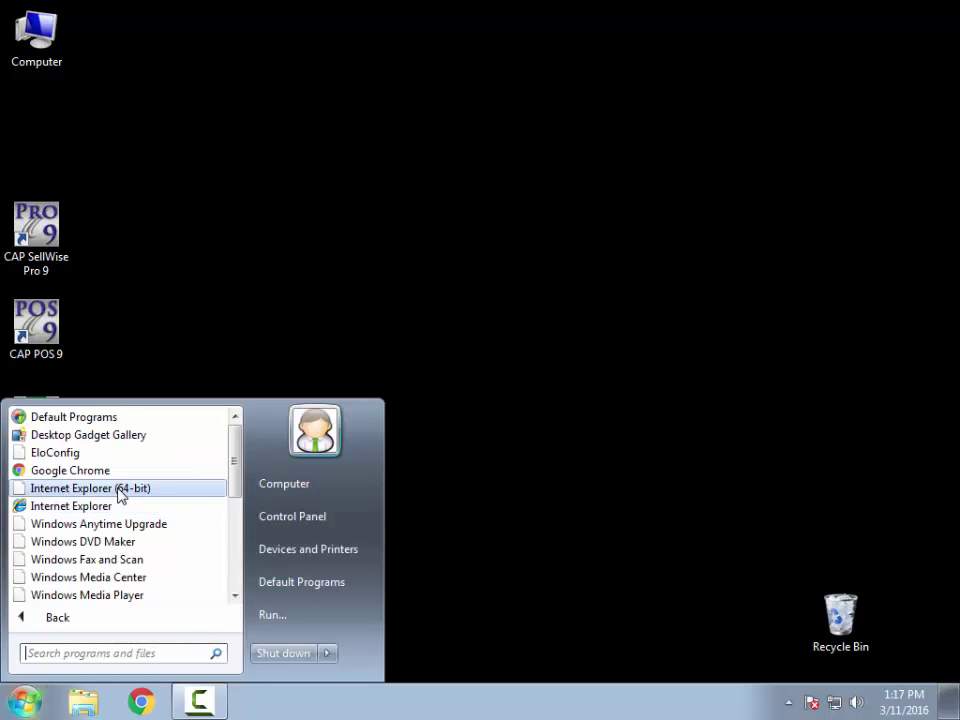
scroll(118, 495, "down", 5)
left_click(101, 559)
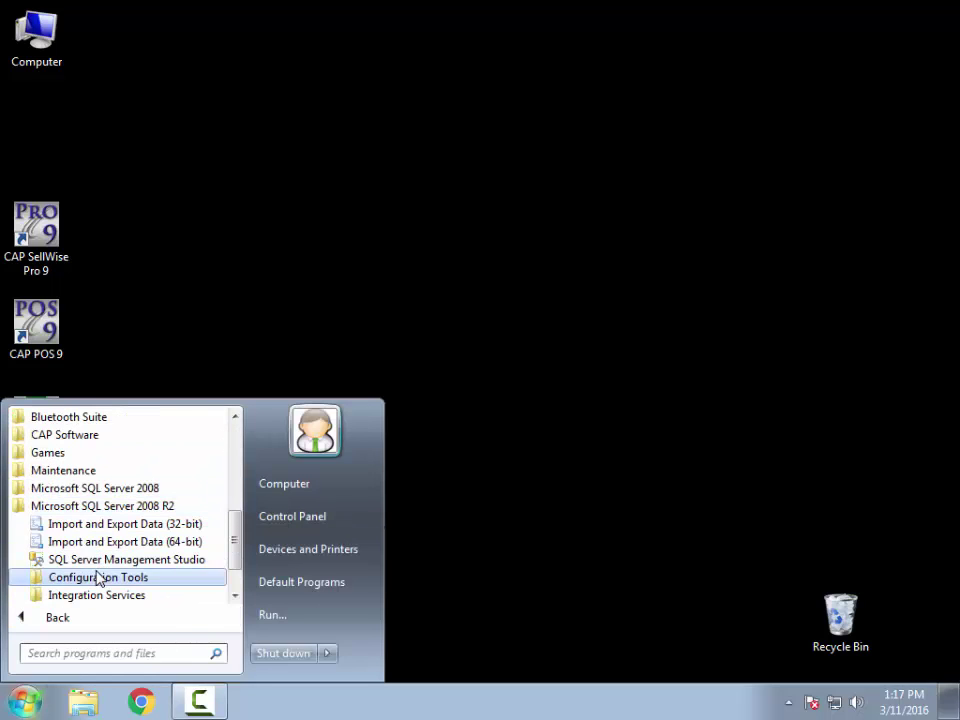
left_click(101, 560)
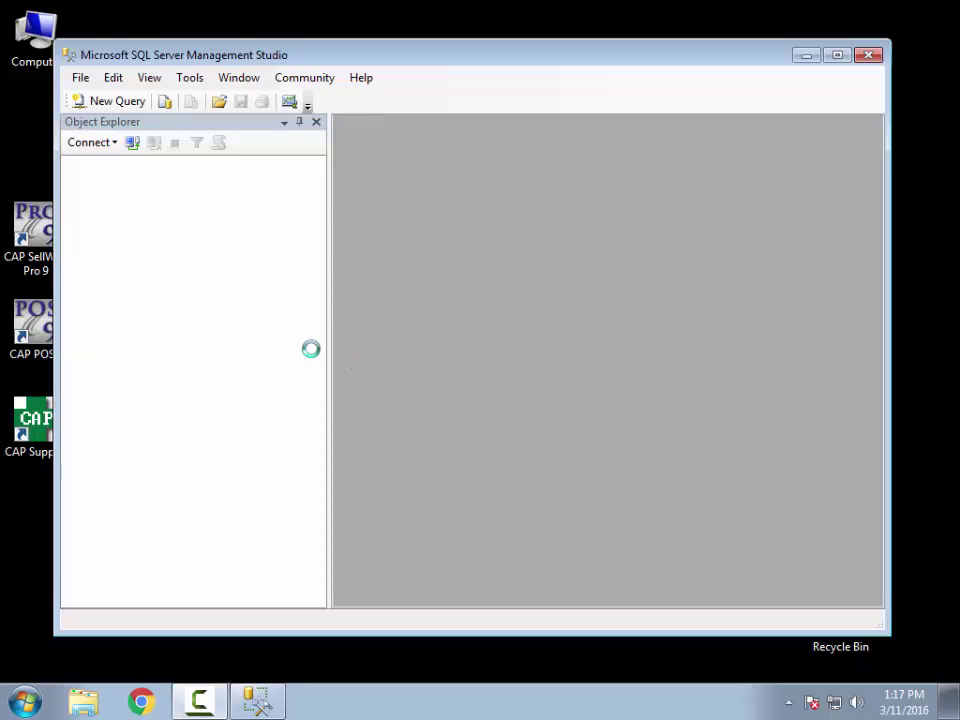
Keep server type Database Engine and enter POS004\CAPSERVER as the server name.
left_click(645, 221)
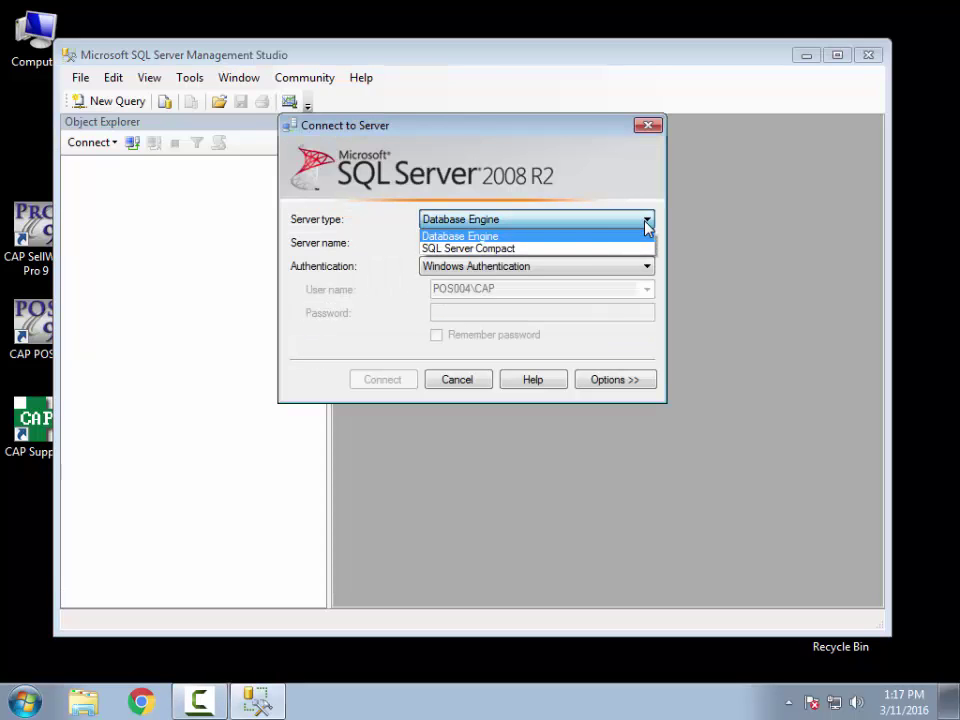
left_click(609, 252)
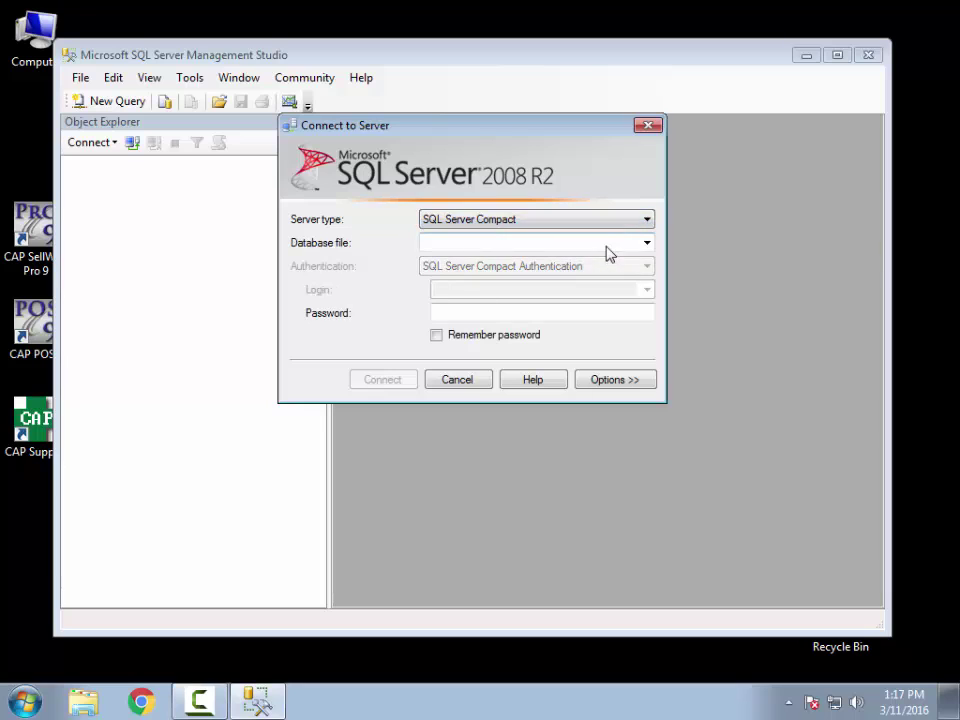
left_click(647, 245)
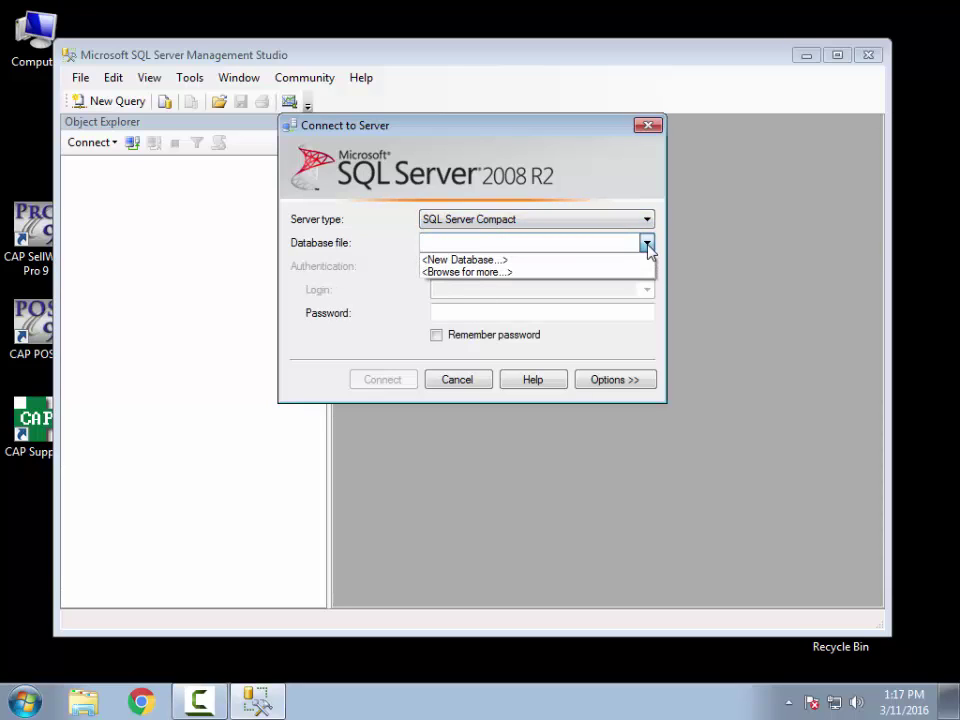
left_click(648, 243)
left_click(650, 224)
left_click(637, 236)
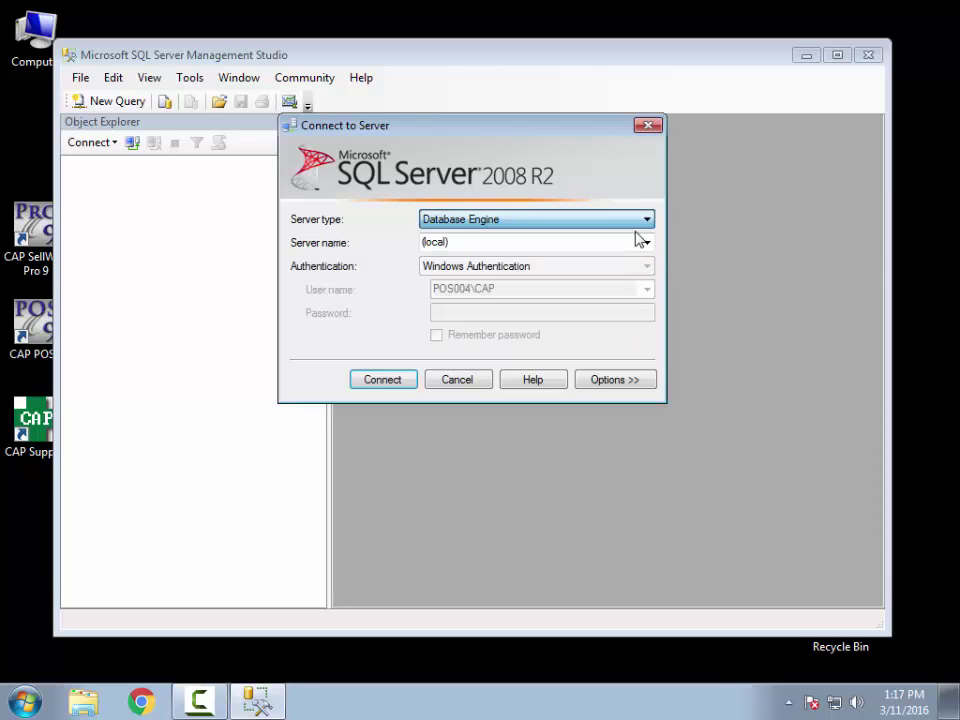
left_click(647, 245)
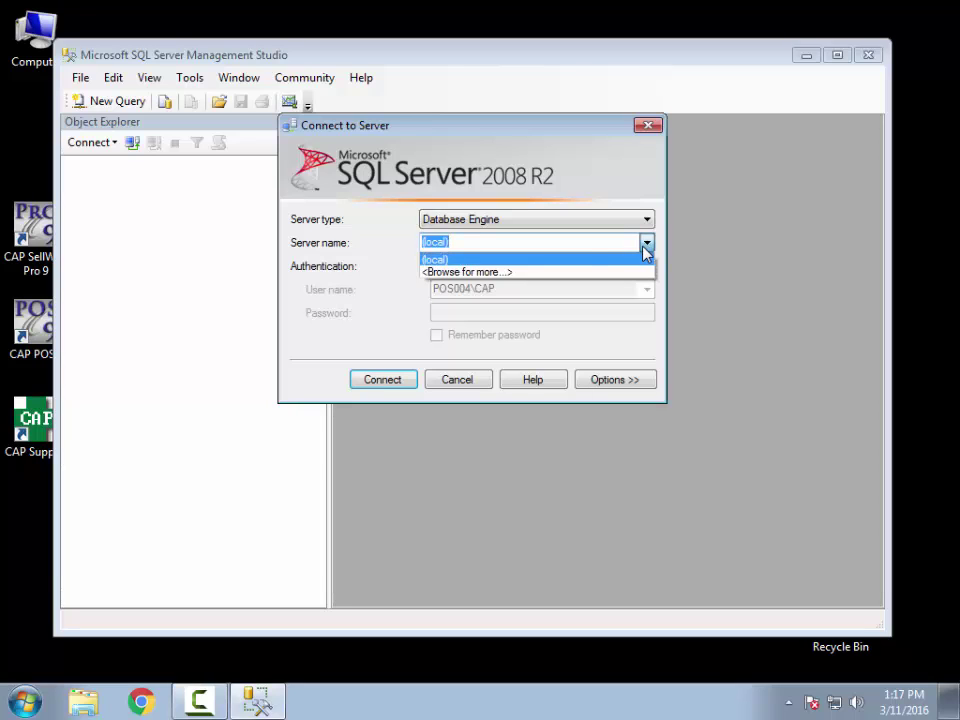
left_click(584, 247)
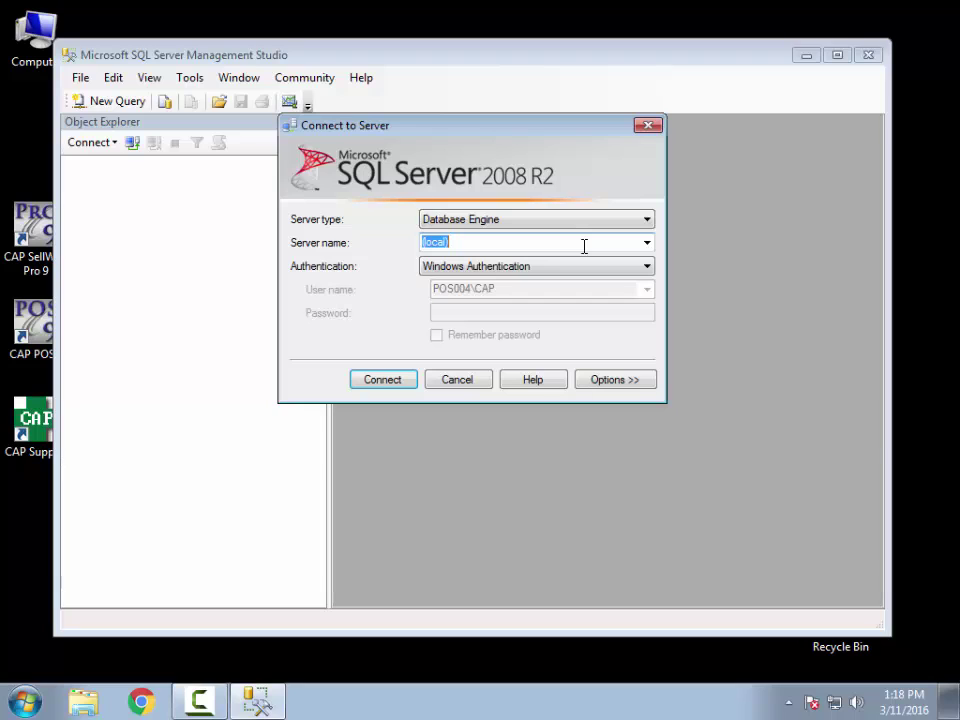
type("POS004\\CAPS")
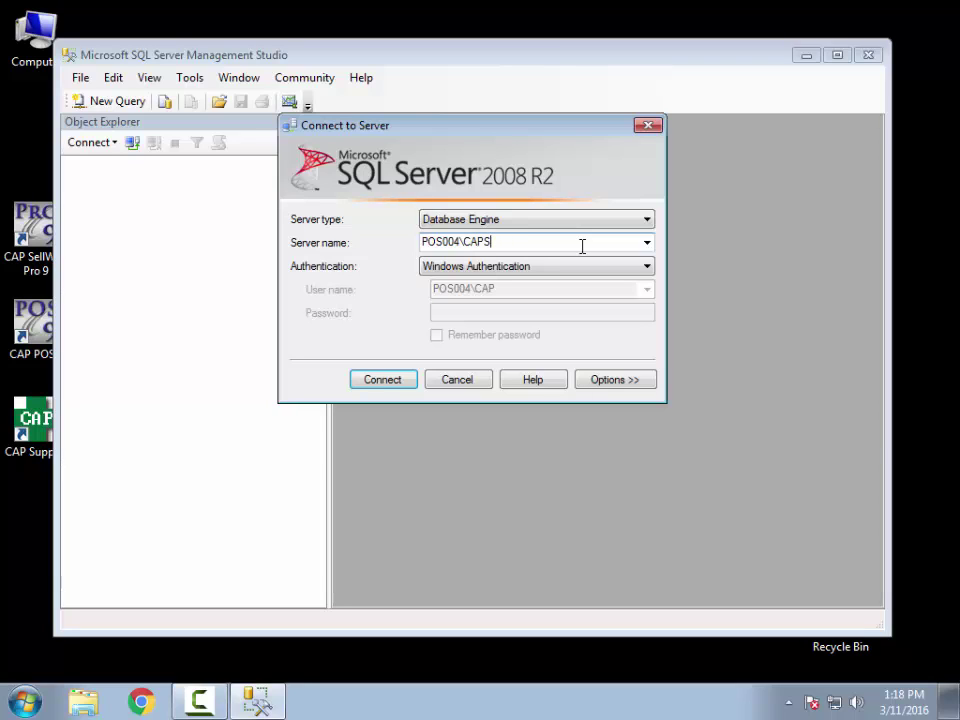
type("ERVER")
Use SQL Server Authentication with the login and remembered password, then connect.
left_click(644, 268)
left_click(585, 300)
left_click(544, 289)
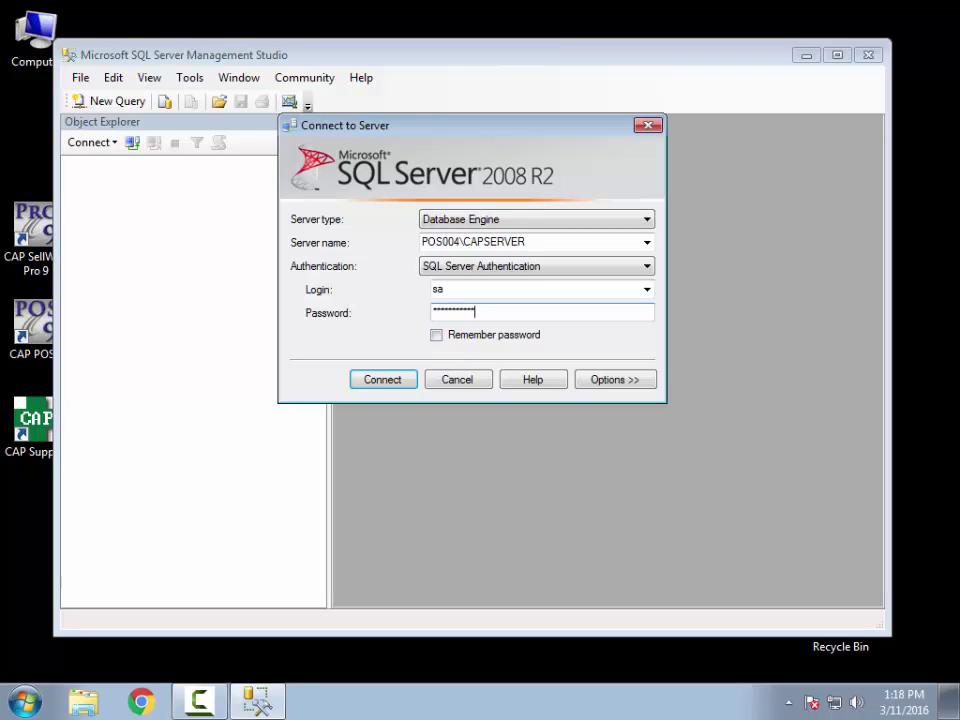
left_click(437, 335)
left_click(390, 382)
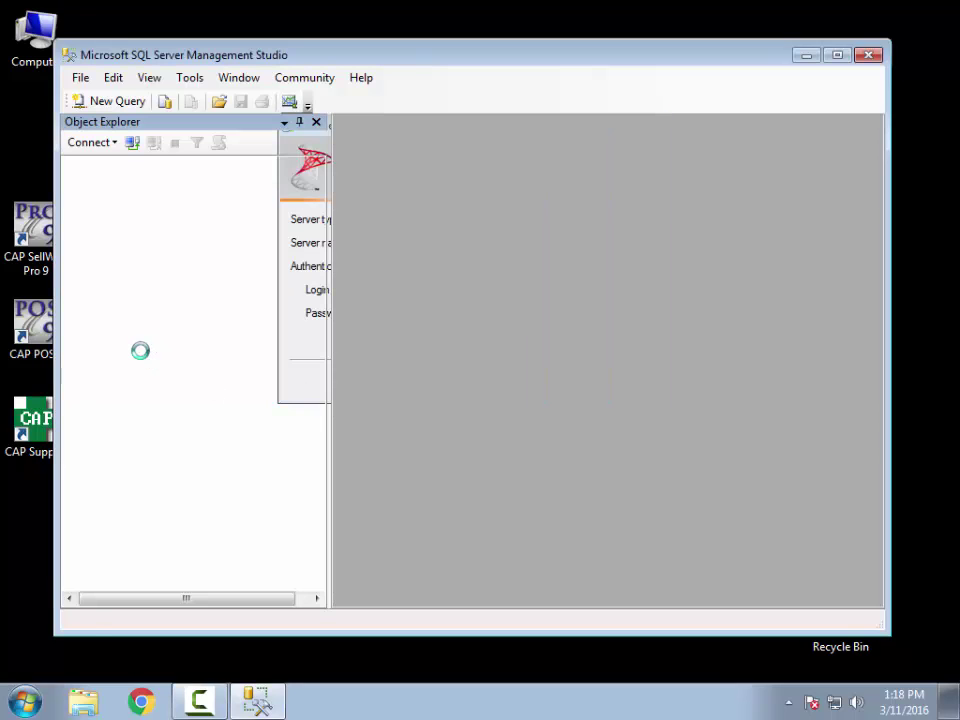
Expand Databases > CAPDATA4 > Tables, select dbo.SALESHEAD1, and start a new query.
left_click(90, 183)
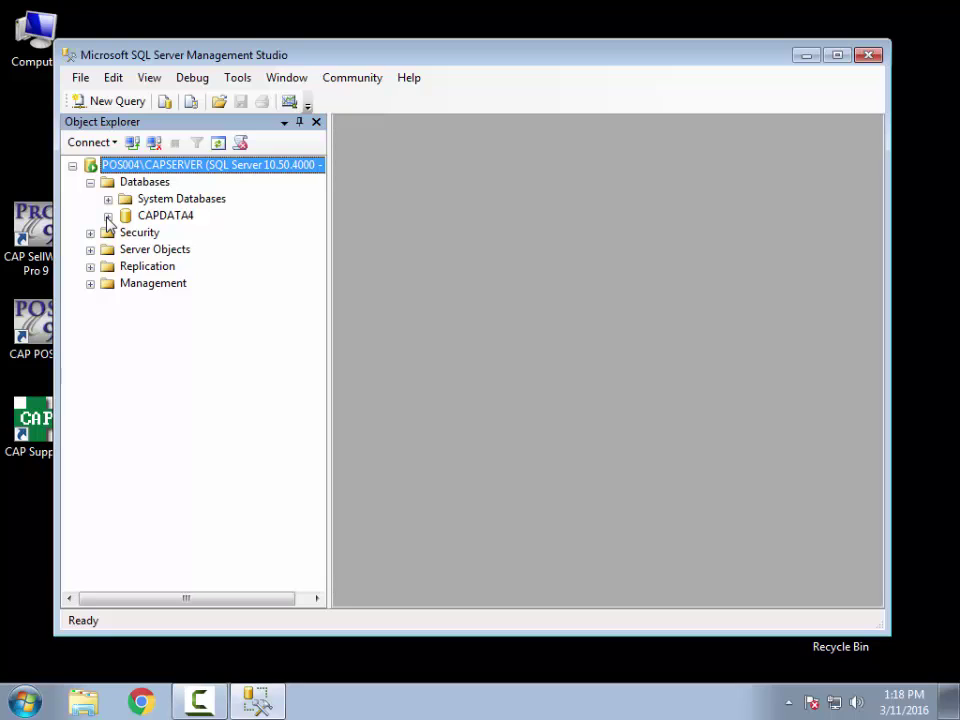
left_click(108, 216)
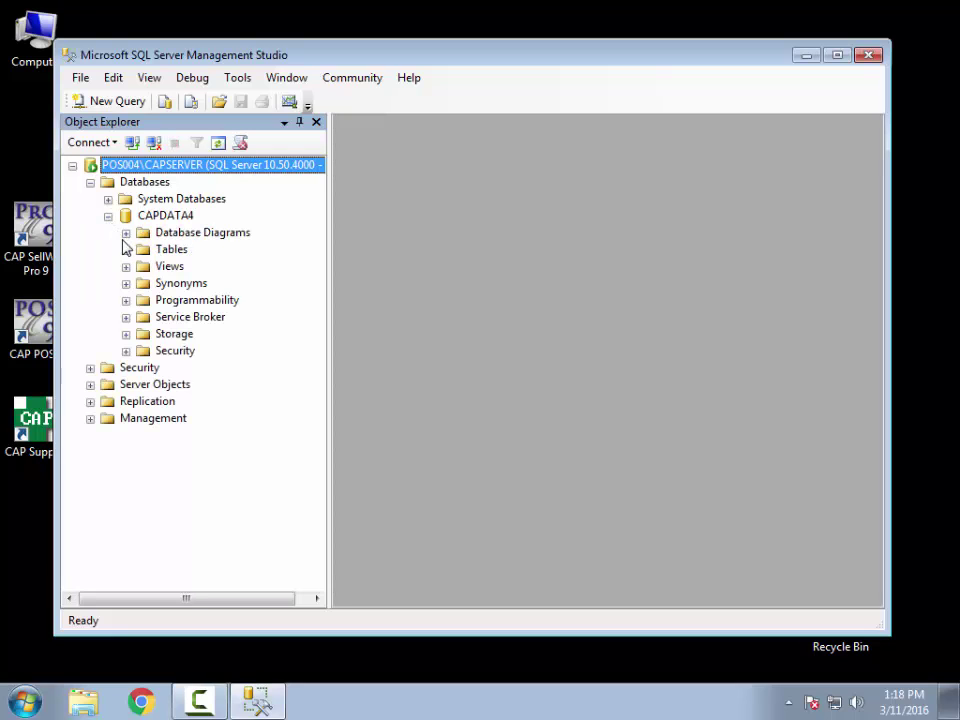
left_click(126, 250)
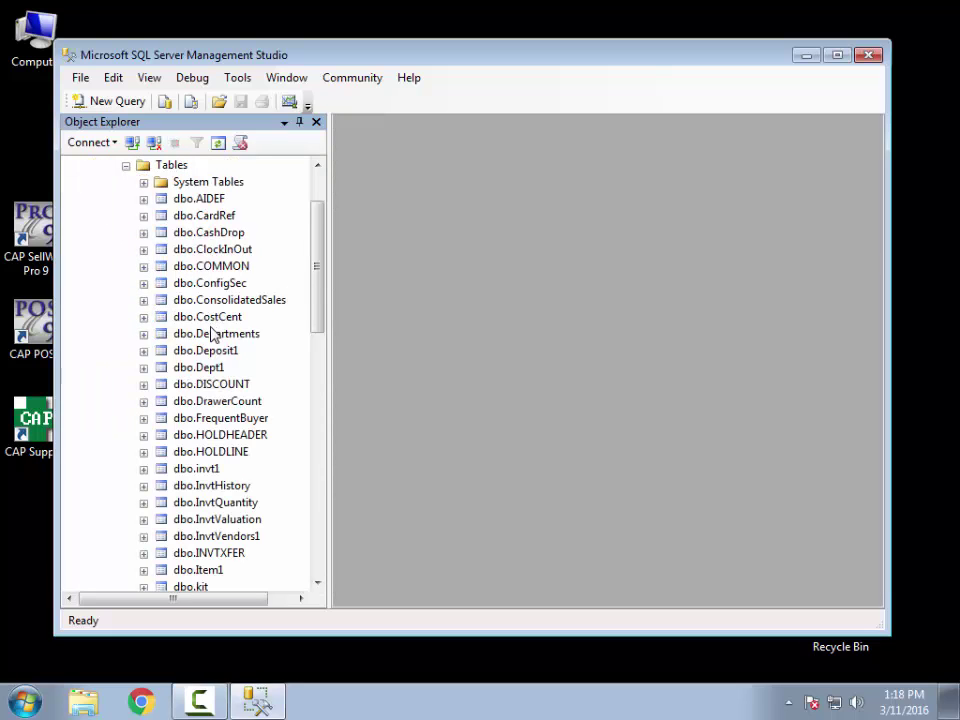
scroll(192, 398, "down", 4)
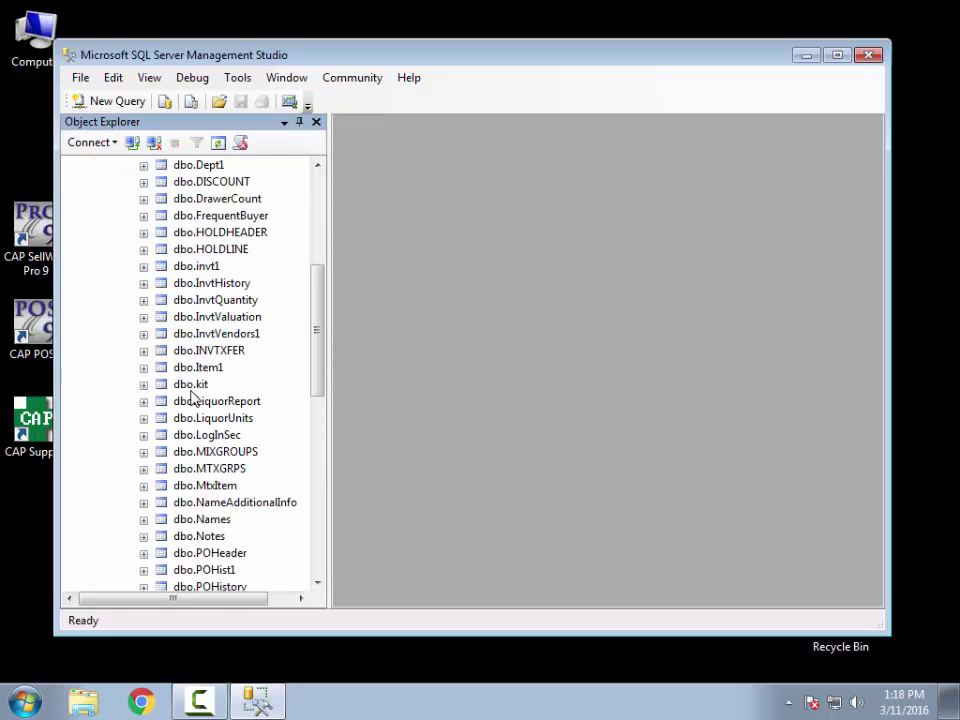
scroll(192, 396, "down", 4)
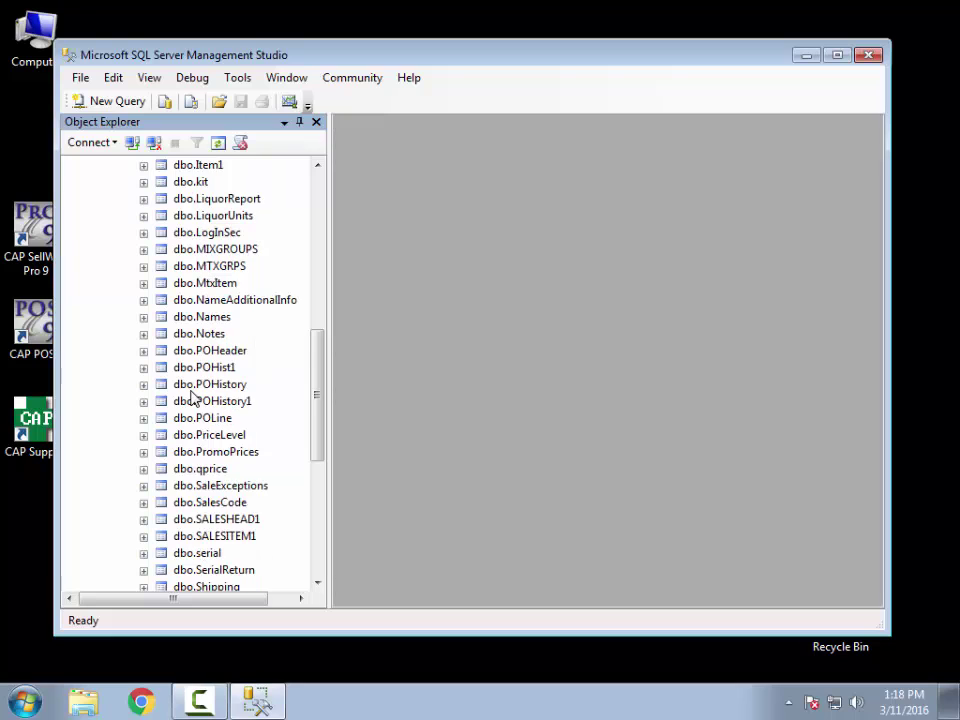
scroll(192, 396, "down", 1)
left_click(207, 473)
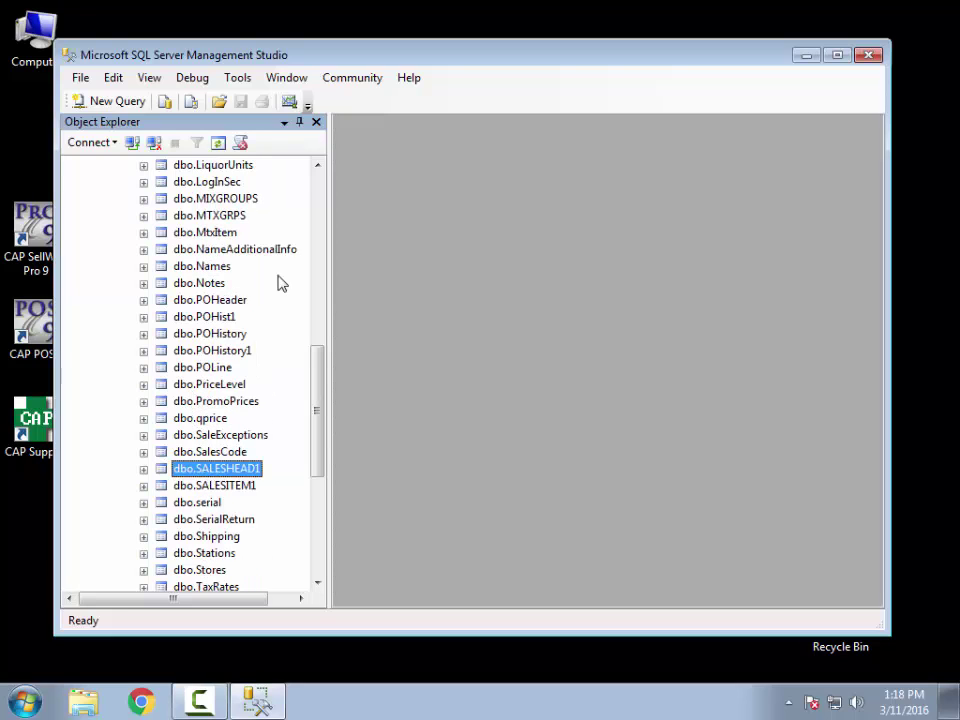
left_click(100, 106)
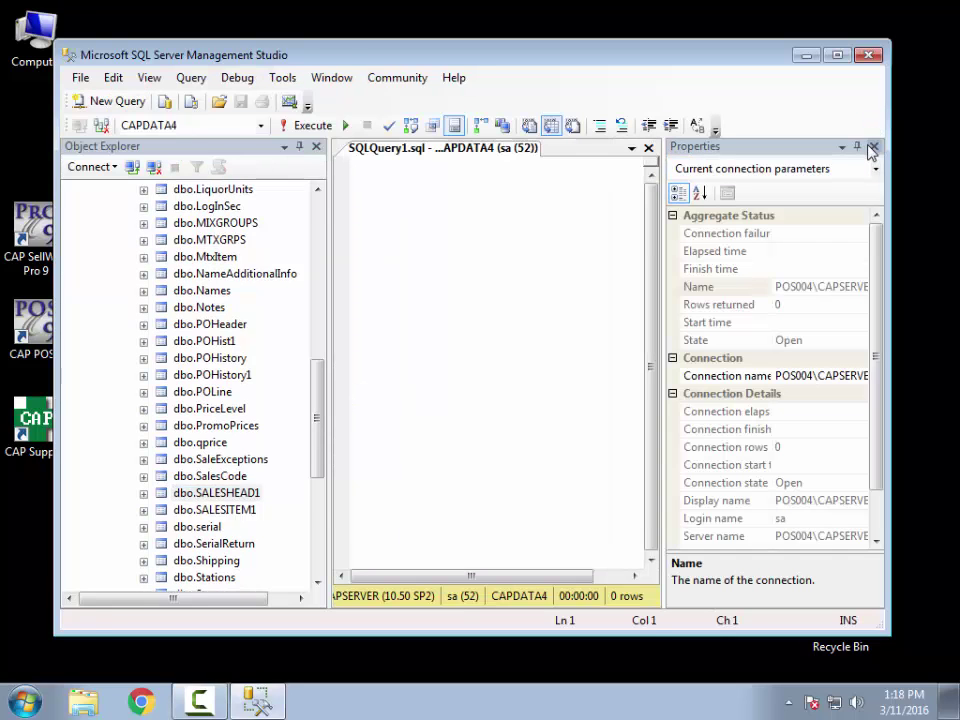
Run 'select * from saleshead1' and review the 15.00 sale with invoice 0000001.
left_click(870, 146)
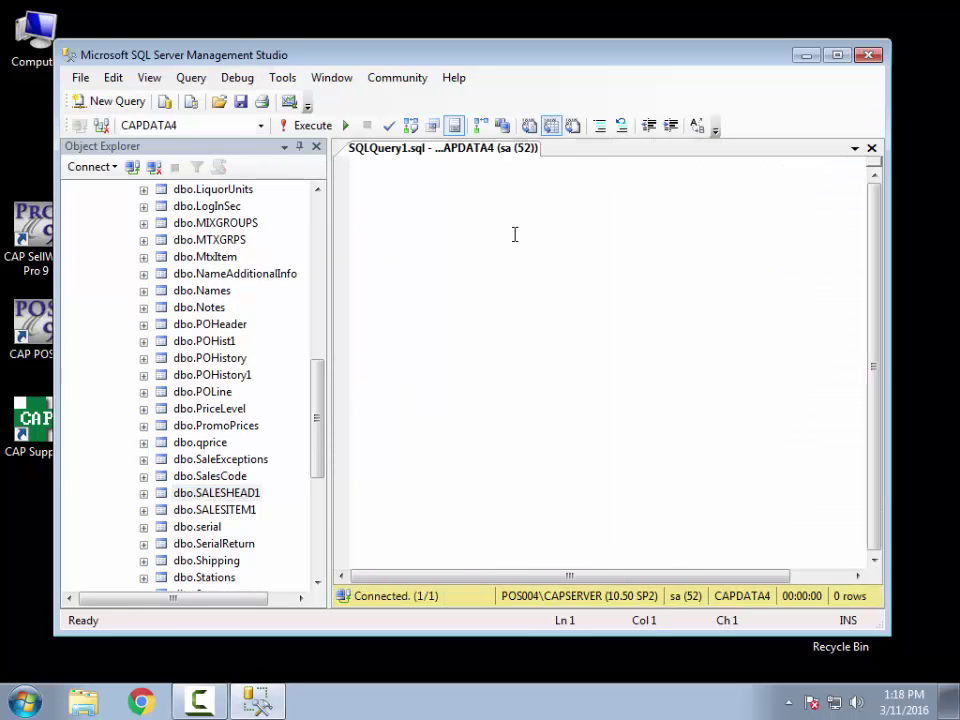
type("select")
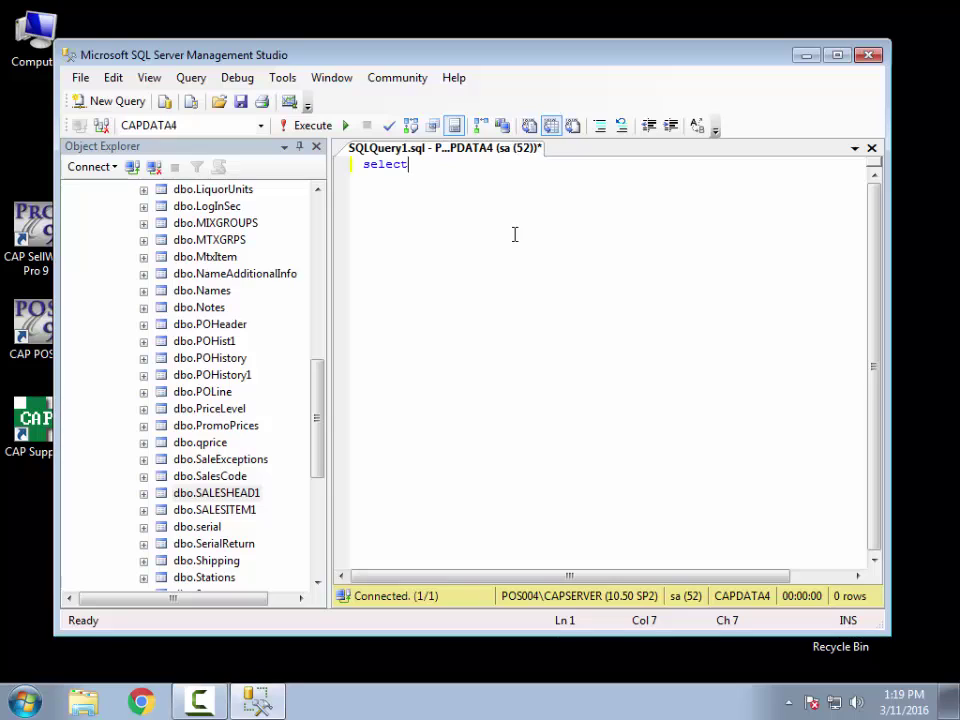
type(" * from sales")
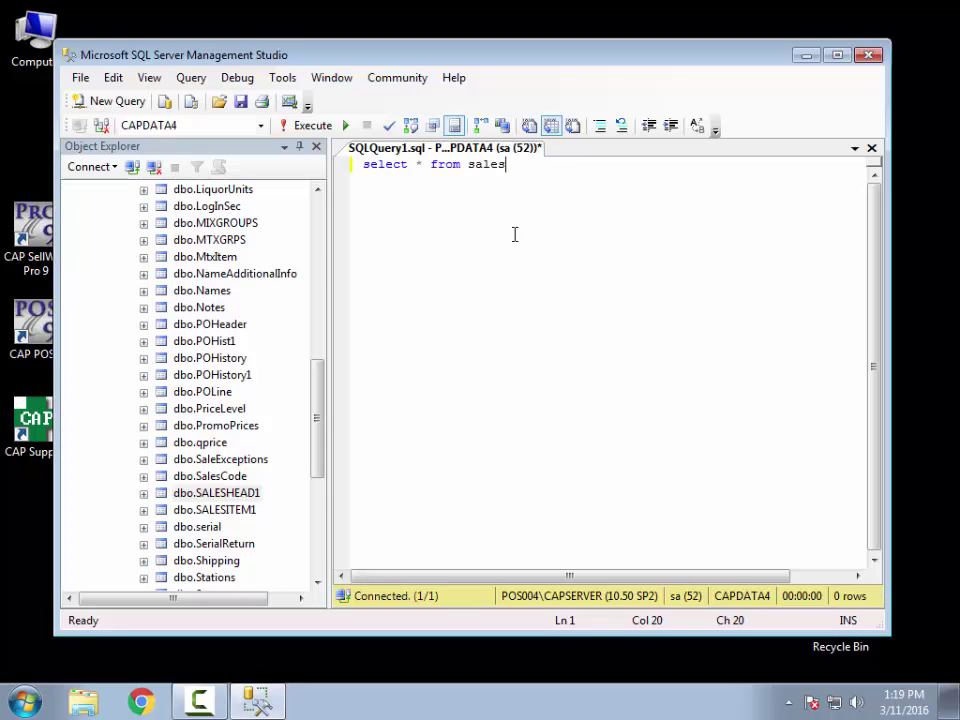
type("head1")
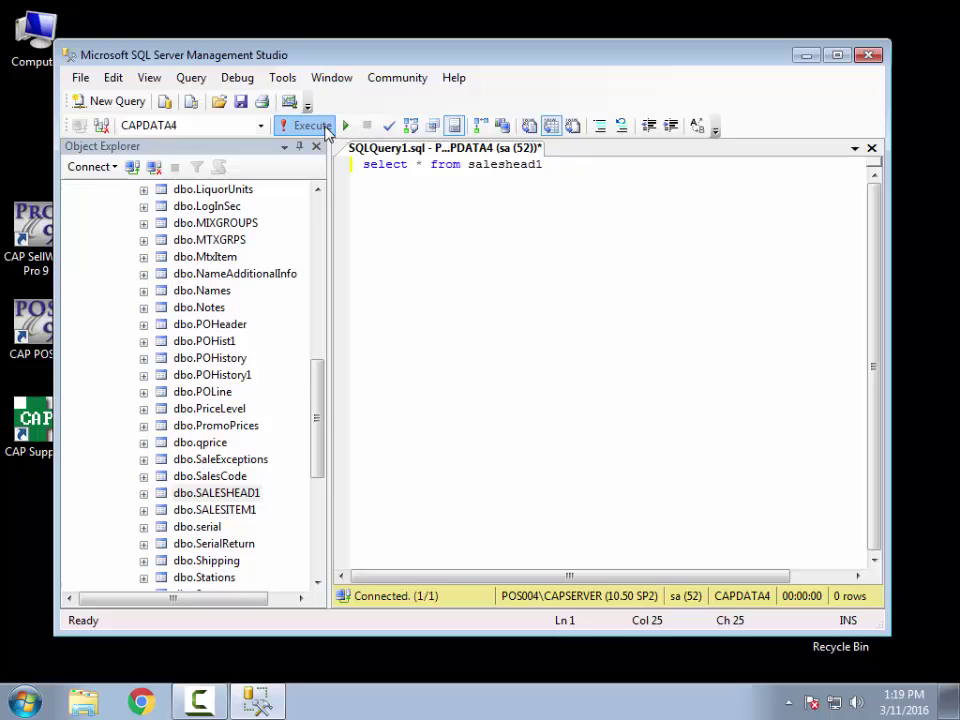
left_click(316, 125)
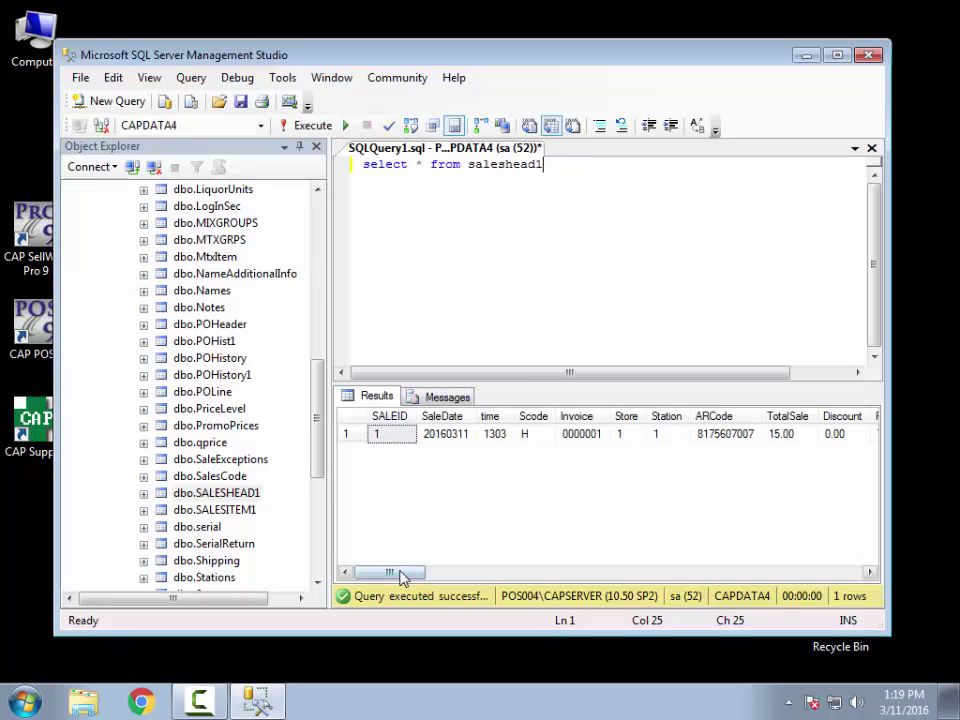
left_click_drag(403, 573, 369, 572)
left_click(578, 438)
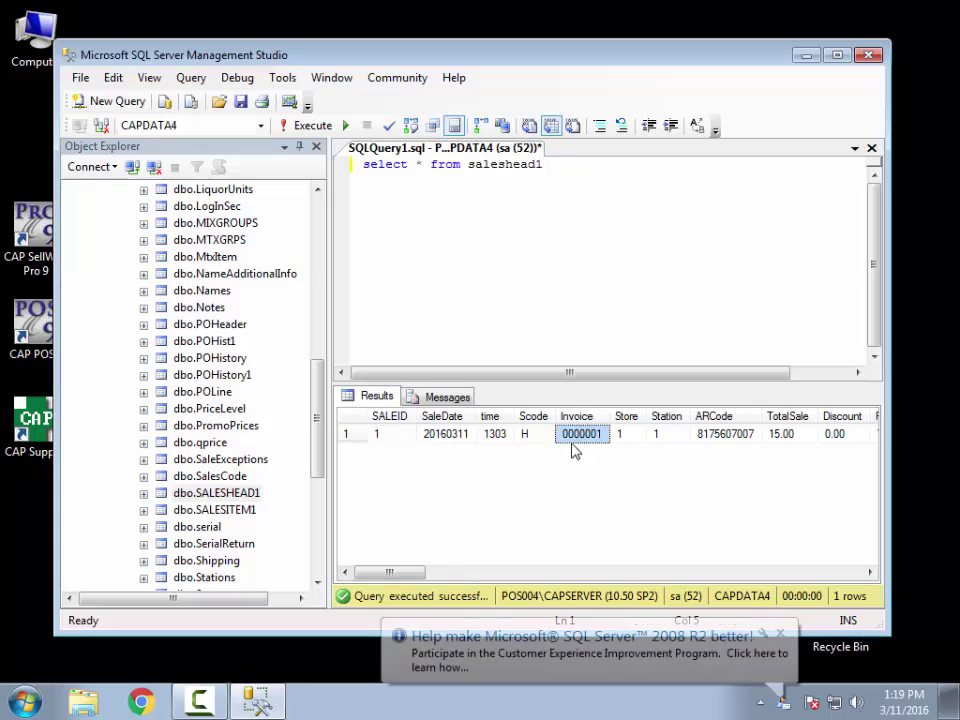
Close the query window without saving and exit Management Studio.
left_click(780, 633)
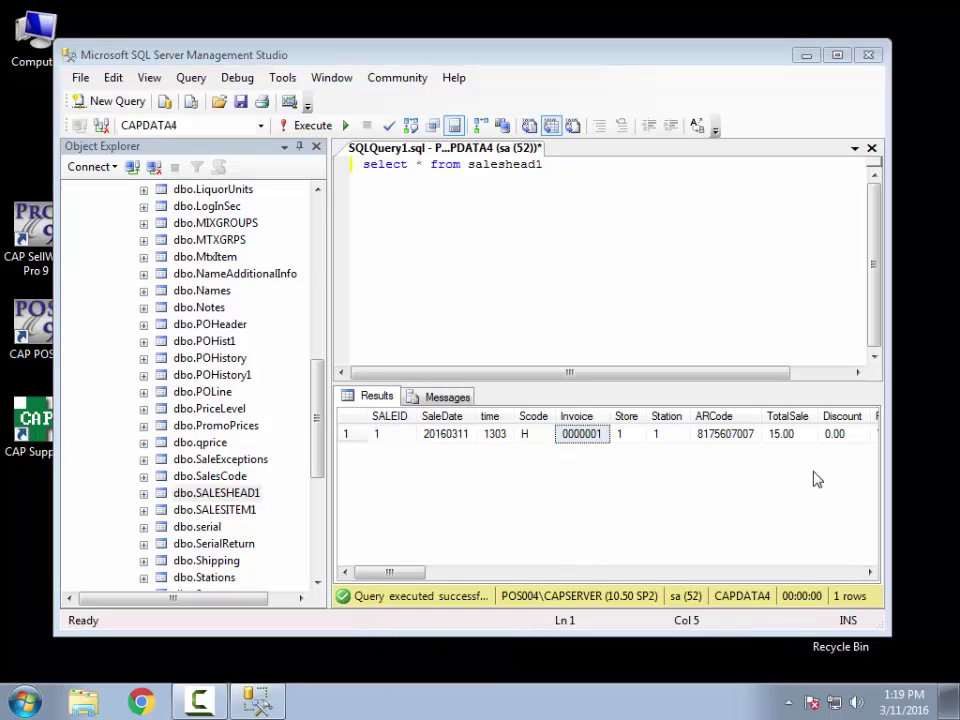
left_click(871, 149)
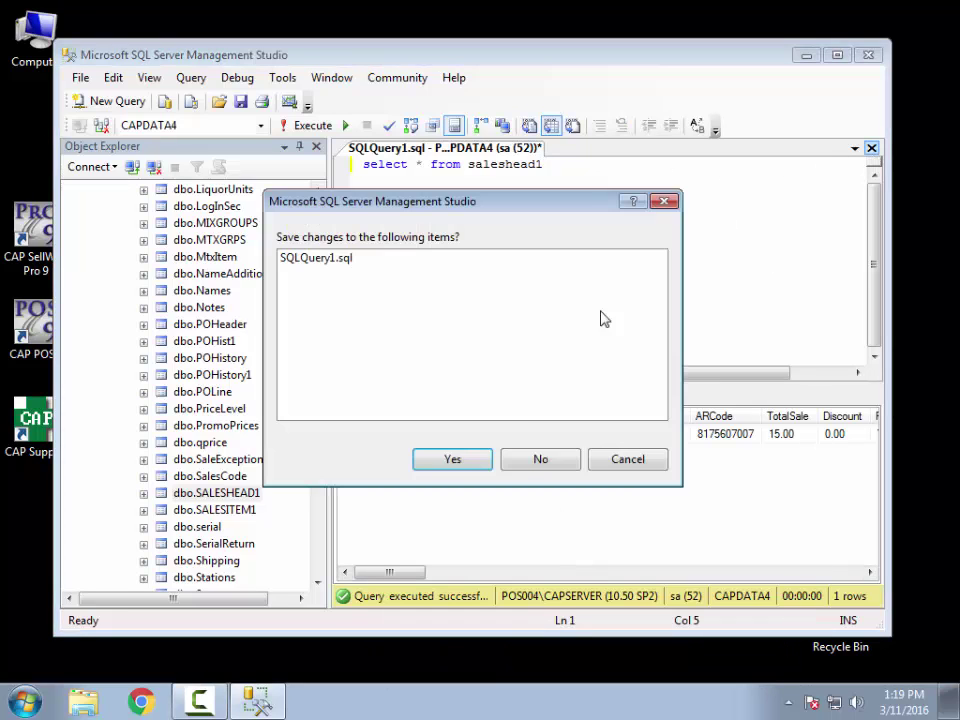
left_click(524, 466)
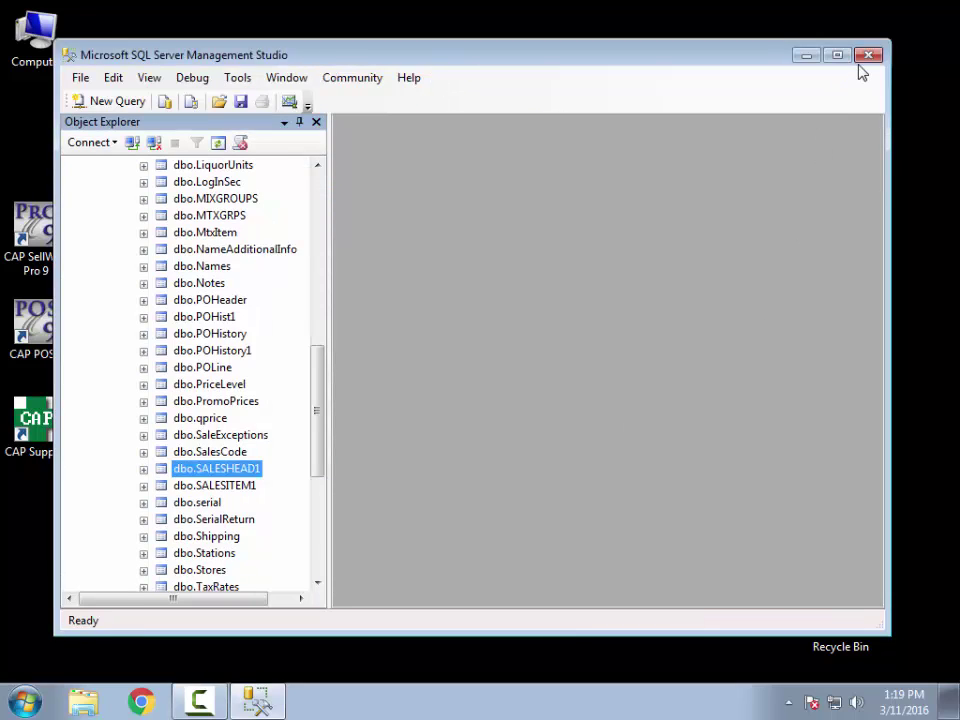
left_click(868, 57)
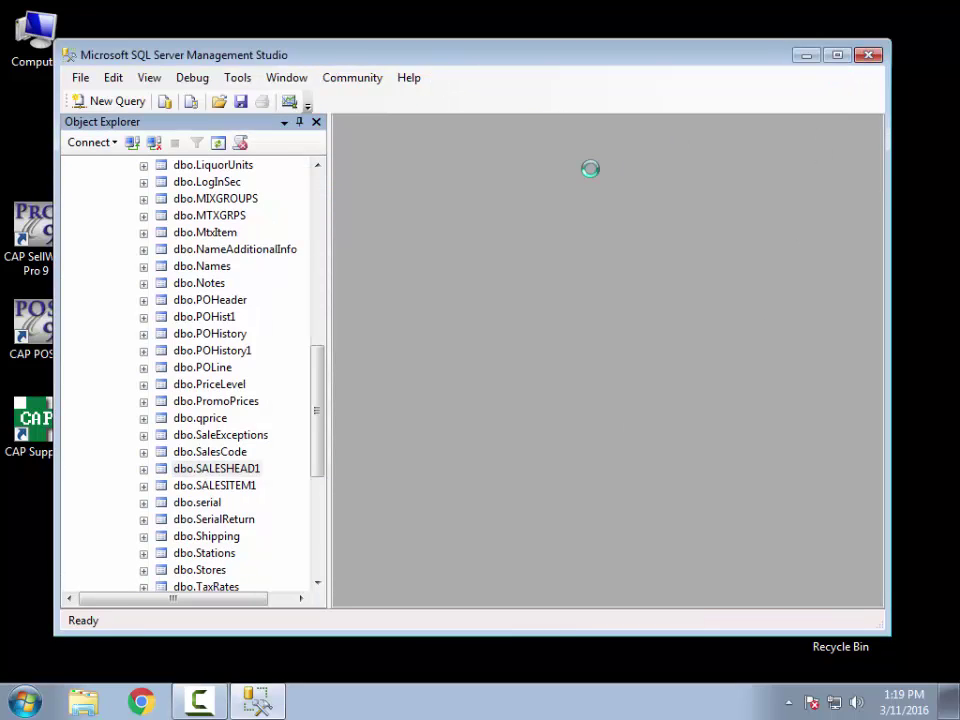